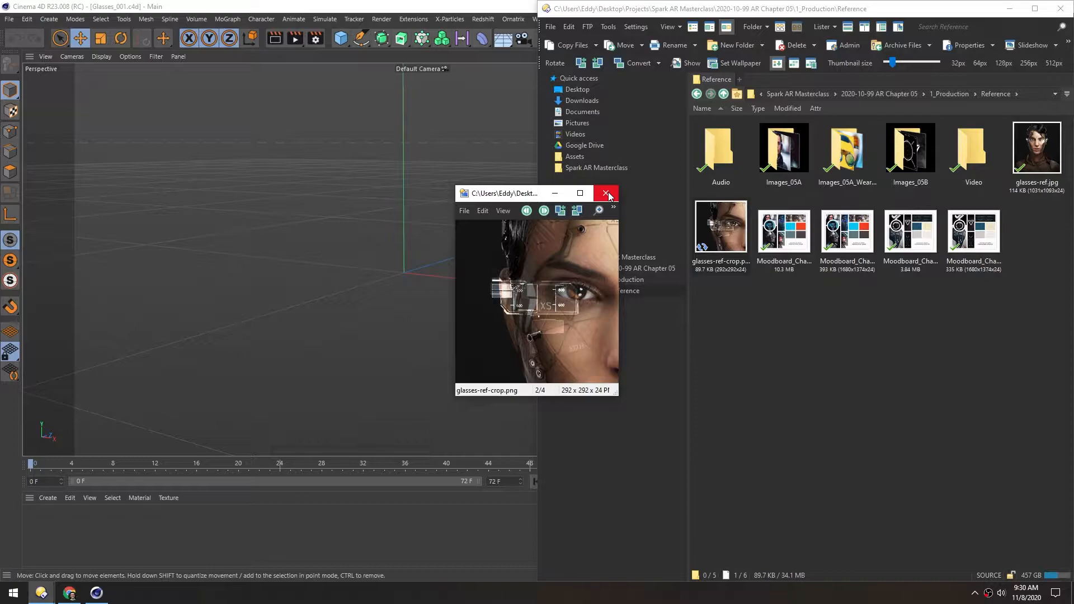
Load glasses-ref-crop.png from the file manager's Reference folder as the background image of the Front view
click(293, 273)
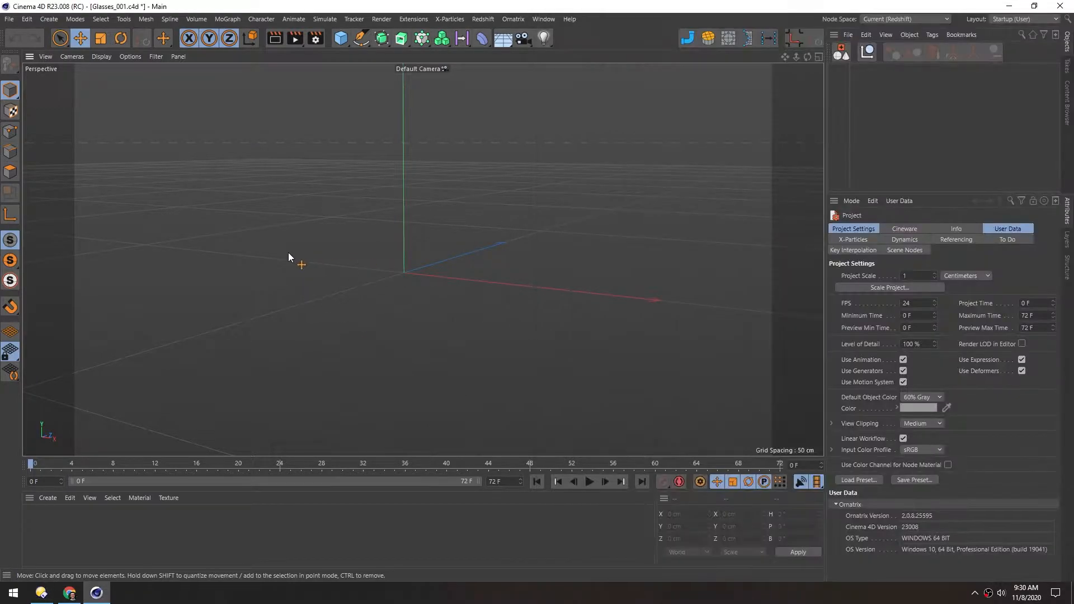
middle_click(263, 250)
middle_click(453, 311)
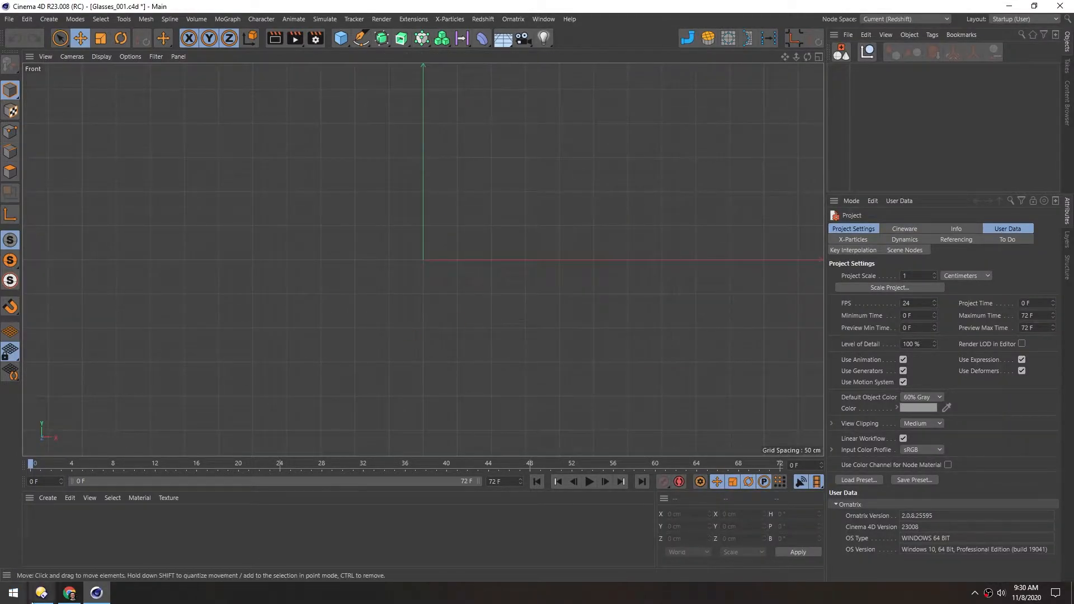
click(41, 593)
drag(712, 230, 364, 267)
click(153, 280)
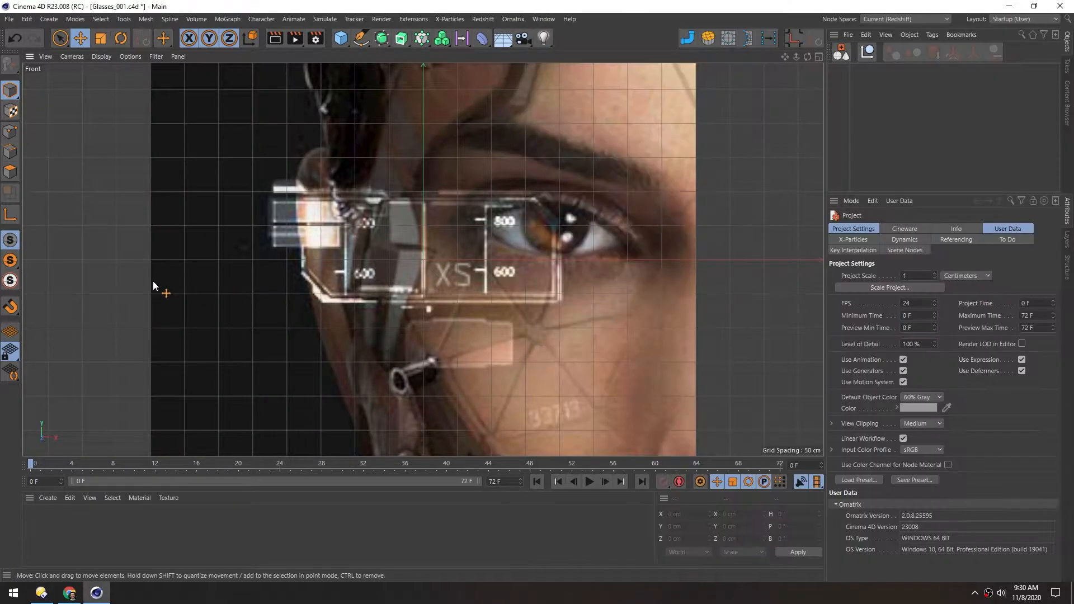
Set the Front view background image's transparency to 65%
key(shift+v)
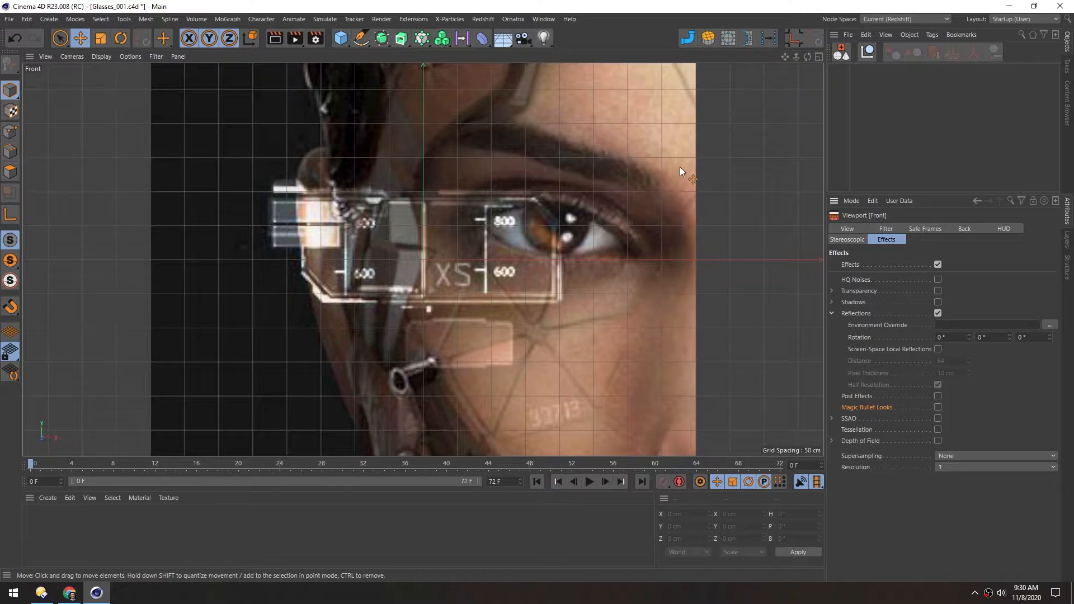
click(965, 229)
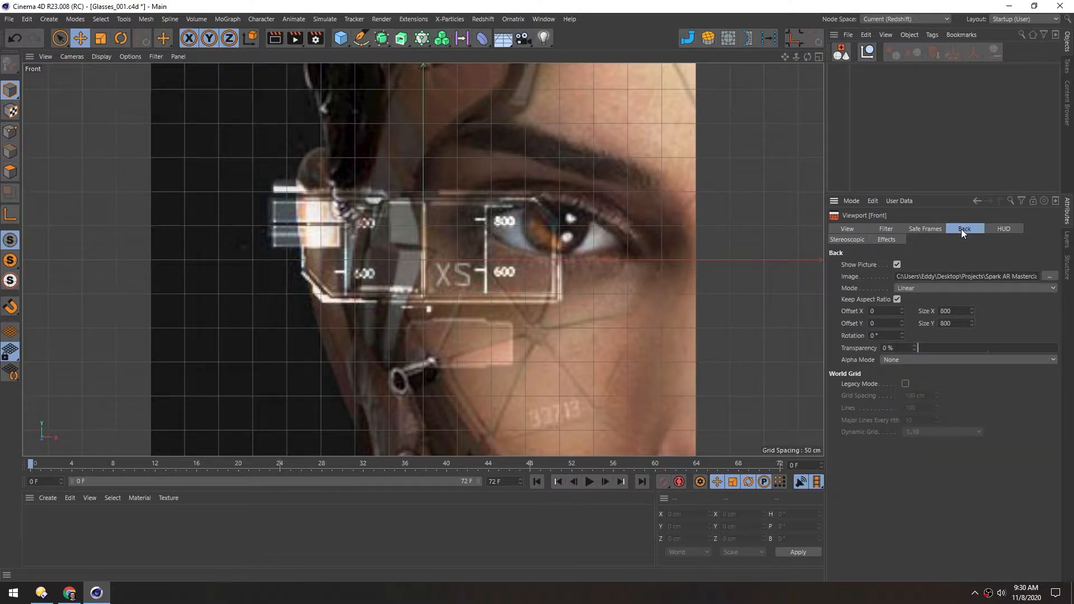
drag(931, 348, 1006, 341)
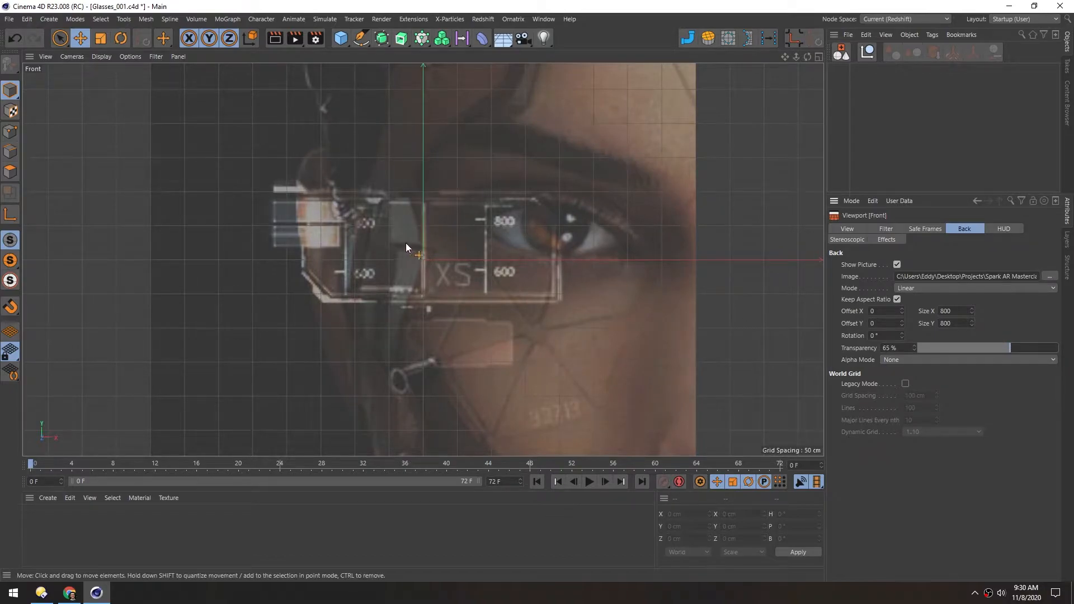
Add a Figure primitive to the scene as a human scale reference for the glasses
click(340, 38)
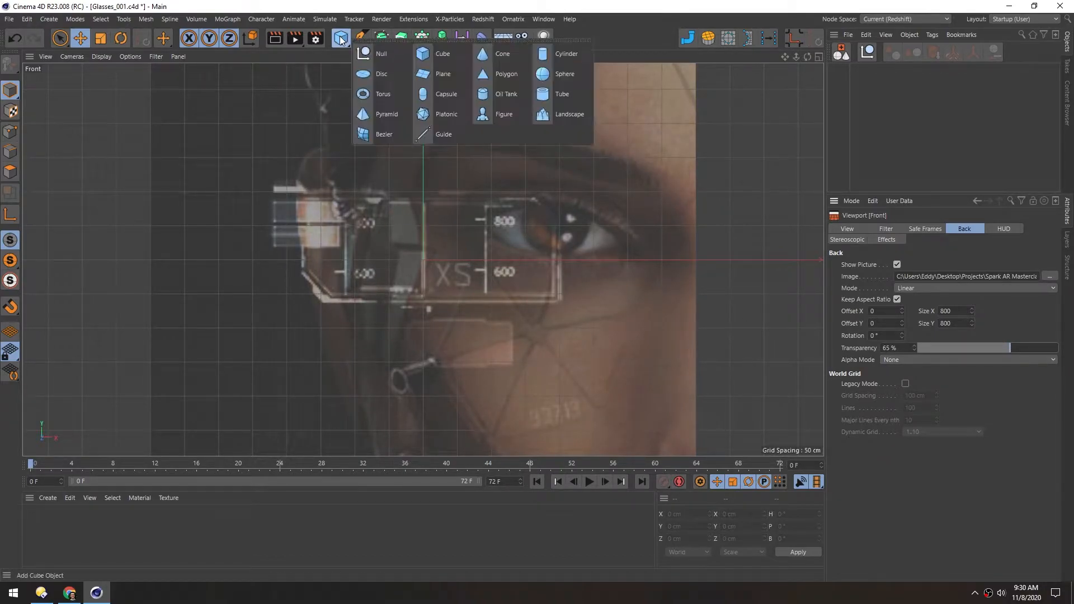
click(454, 105)
alt+middle_drag(403, 206, 417, 249)
scroll(475, 241, up, 5)
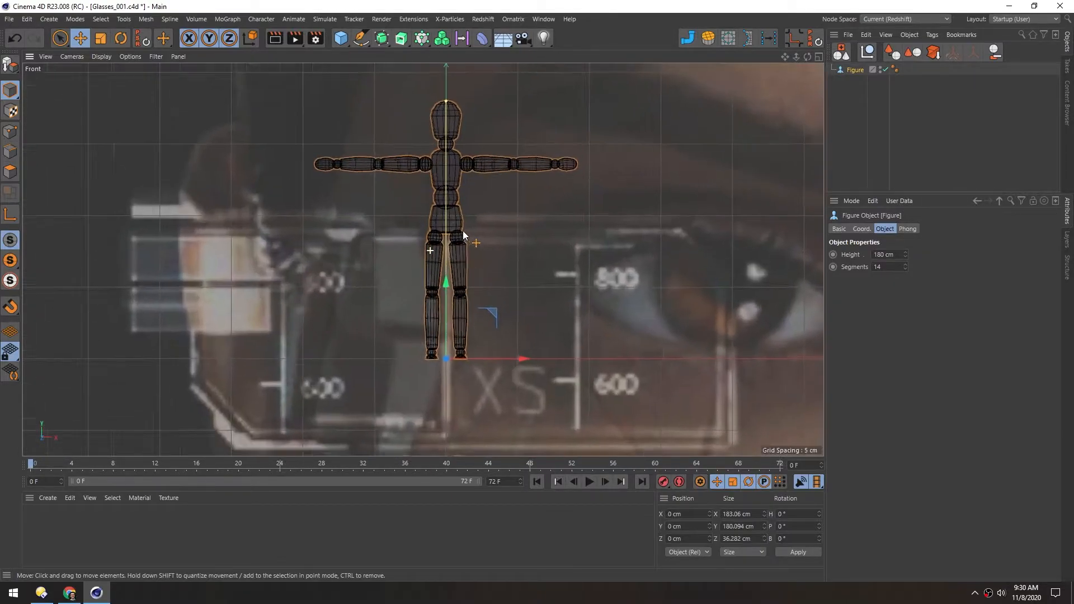
Shrink the background image to a size of 27 by 27 to match the figure's scale, and delete the figure
key(shift+v)
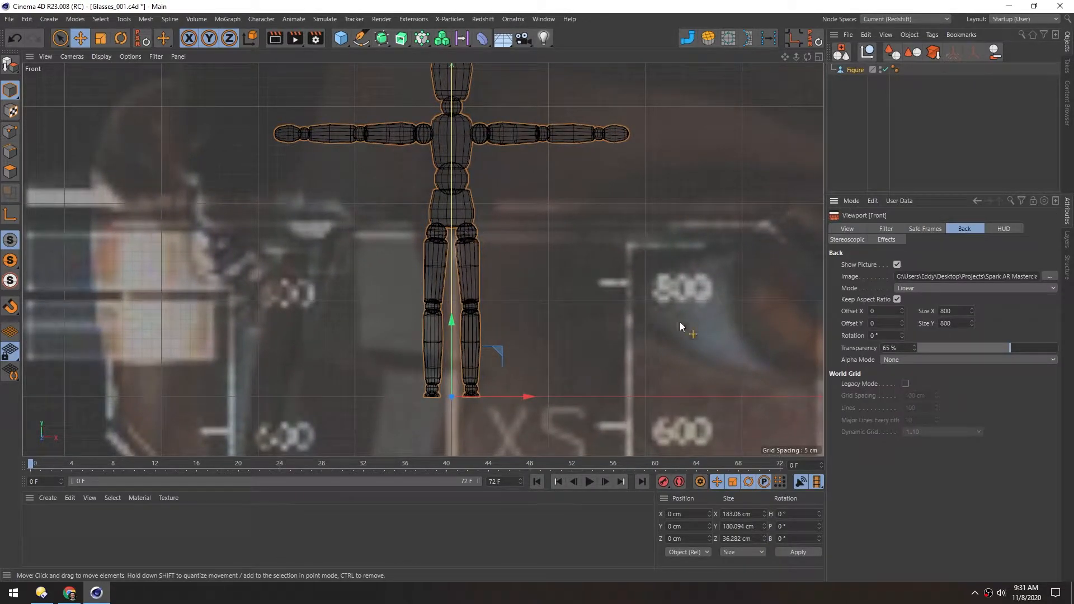
mouse_move(971, 311)
mouse_down()
mouse_move(931, 305)
mouse_move(1001, 307)
mouse_move(959, 311)
mouse_up()
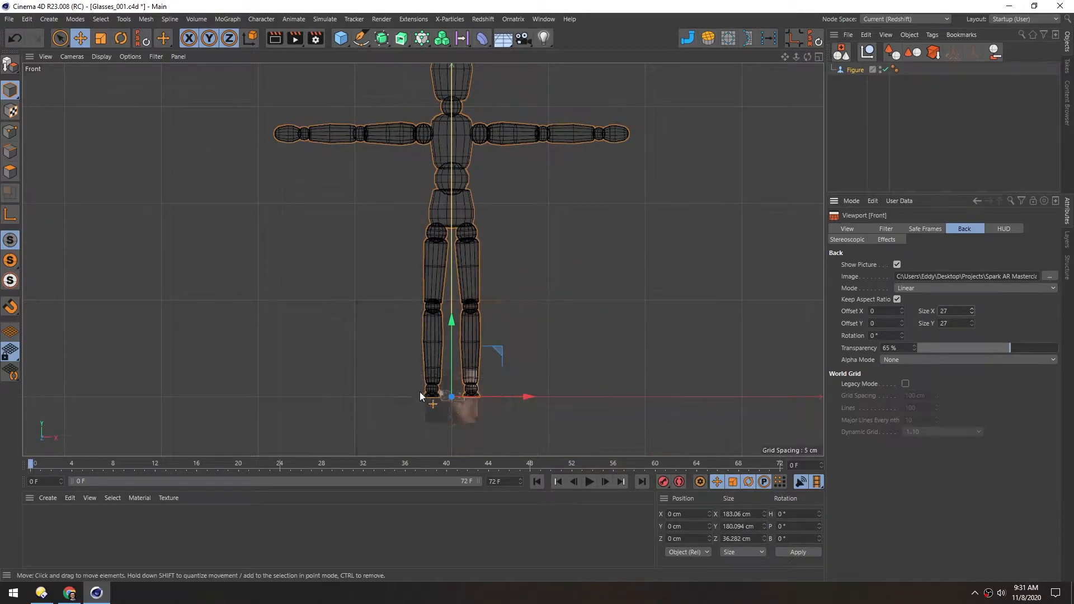
click(837, 70)
key(Delete)
scroll(442, 420, up, 10)
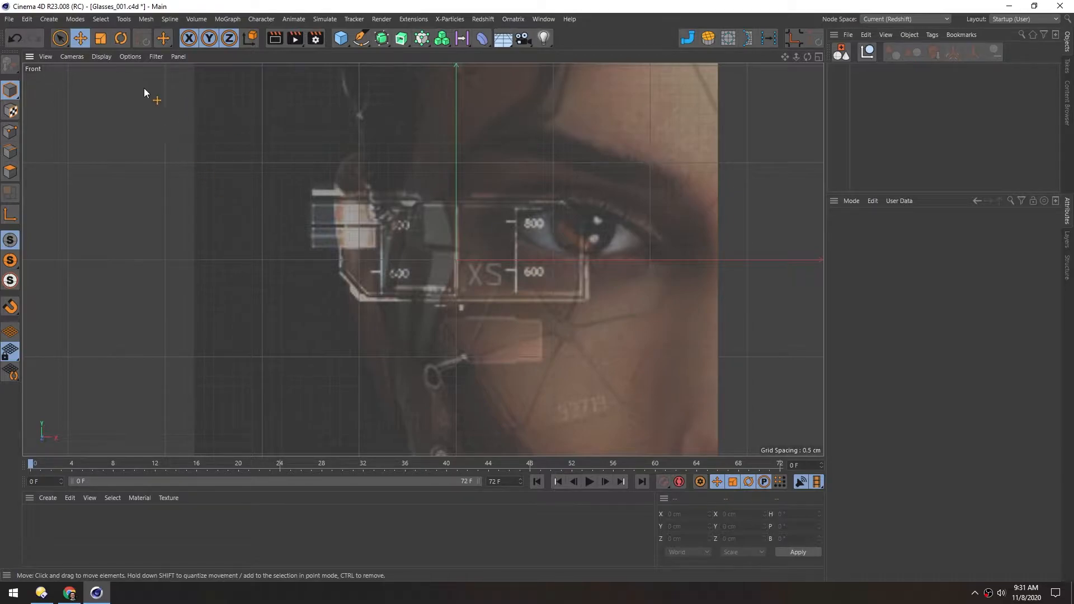
Hide the workplane grid and the world axis in the Front view
click(155, 57)
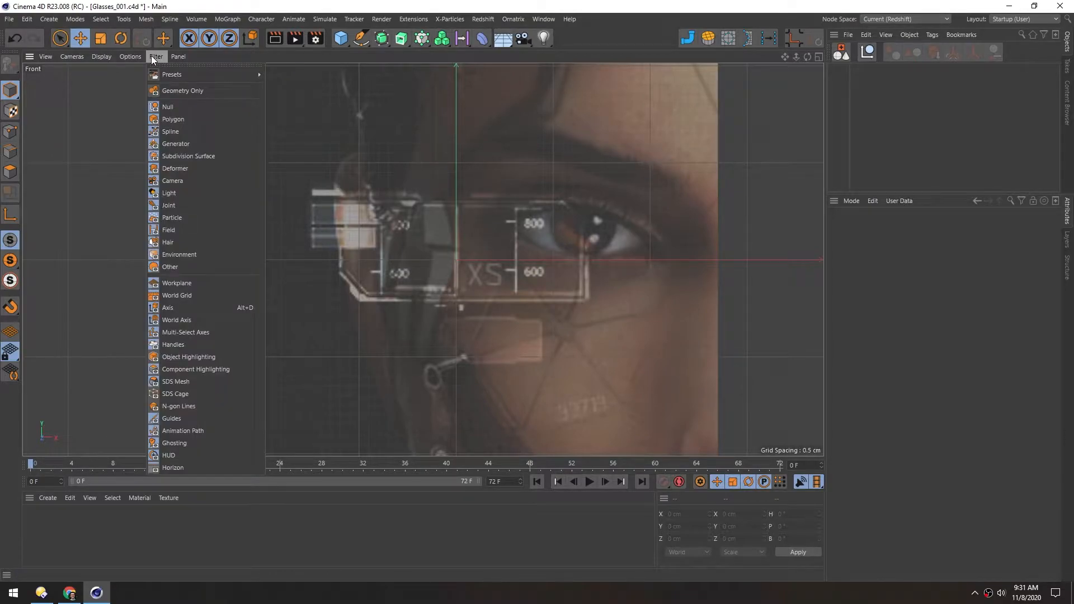
click(179, 283)
click(153, 59)
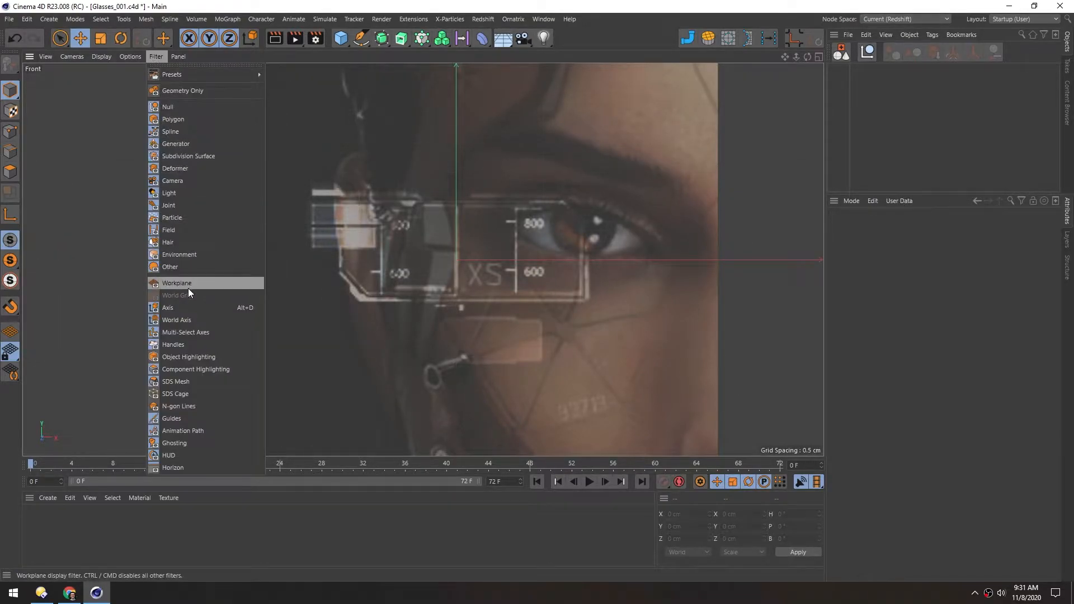
click(193, 317)
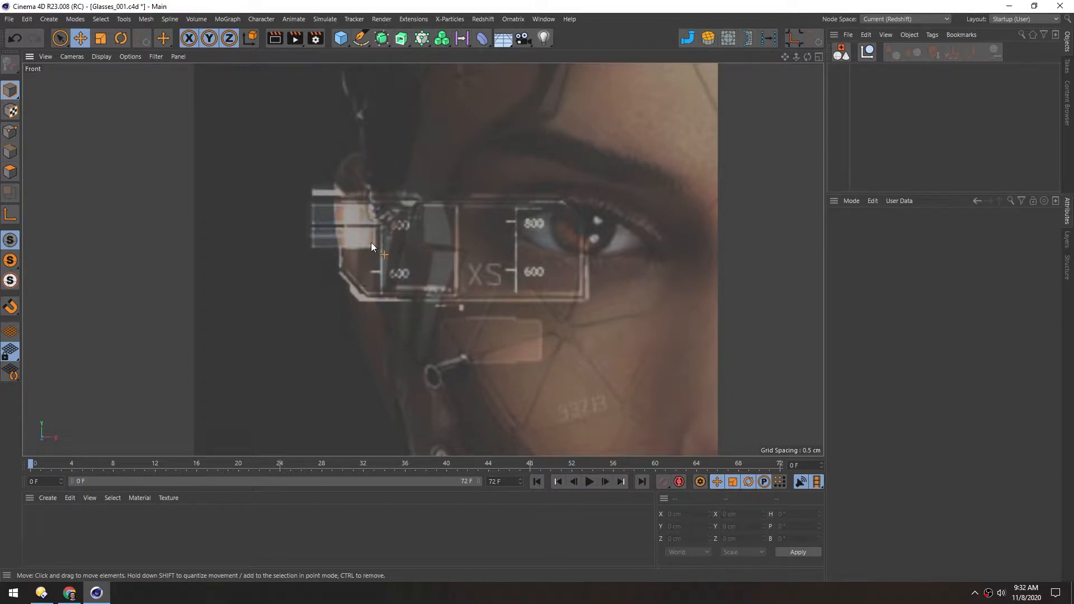
Trace the lens section over the eye with the Polygon Pen, including a horizontal dividing edge and the angled upper outer corner
key(m)
key(e)
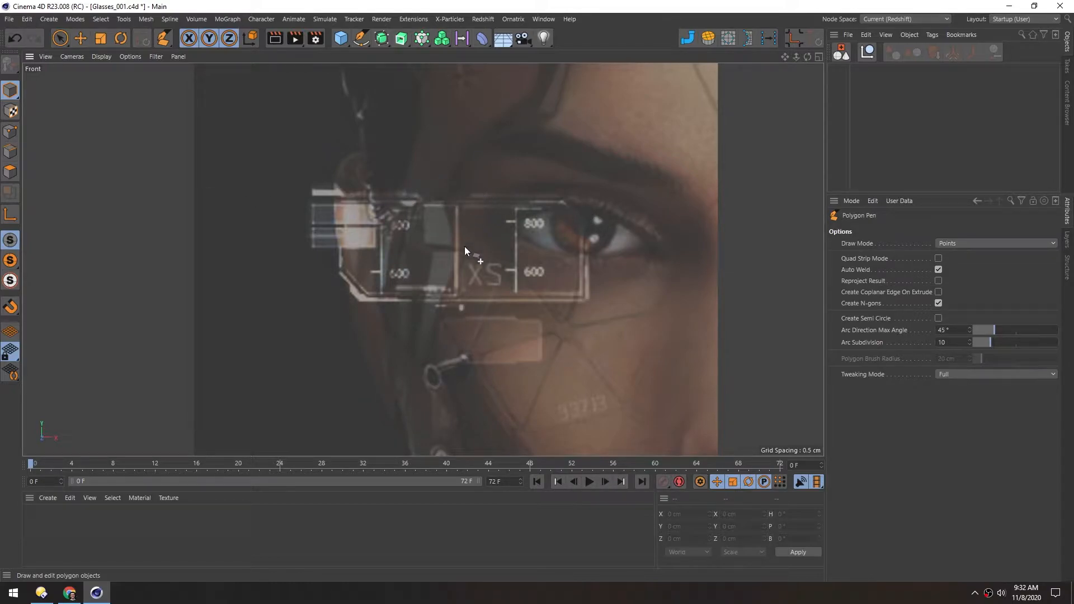
scroll(465, 247, up, 3)
alt+middle_drag(441, 253, 430, 239)
click(442, 173)
click(442, 306)
click(616, 306)
click(613, 207)
click(442, 173)
drag(443, 174, 442, 212)
ctrl+drag(594, 208, 582, 170)
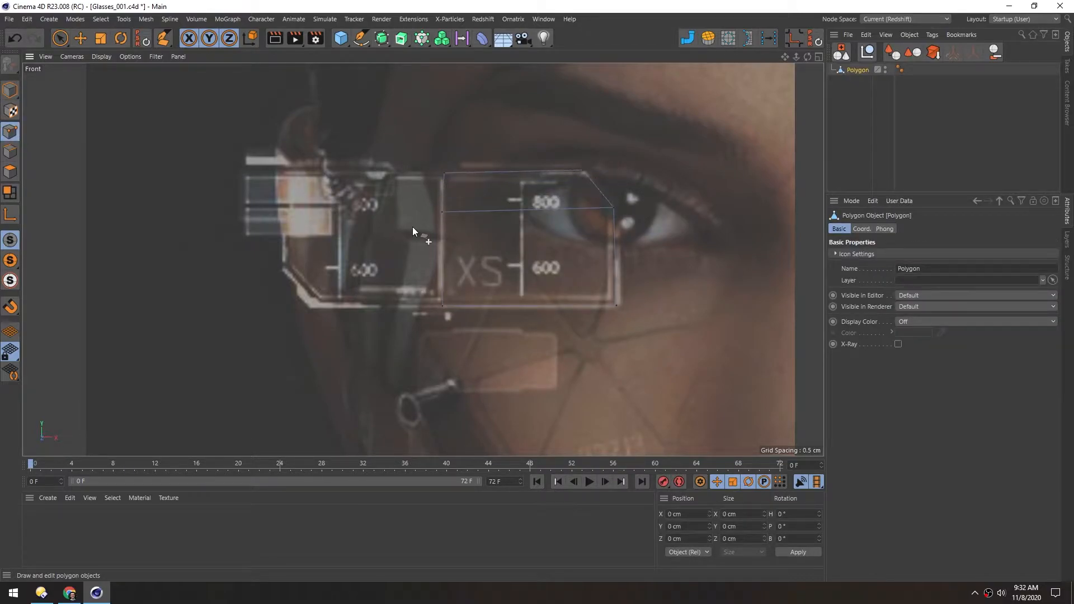
Extend the lens mesh to its outer side by pulling new polygons from its edges, following the frame in the reference
ctrl+drag(440, 192, 336, 195)
ctrl+click(403, 258)
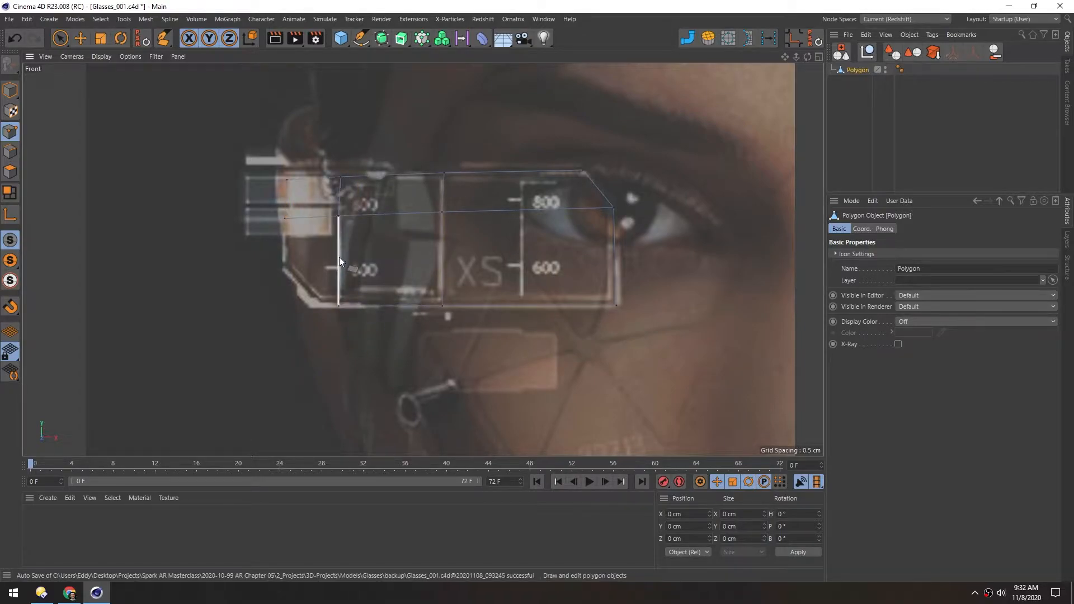
drag(290, 193, 275, 193)
Trace the small segmented plate below the lens with the Polygon Pen, with a wider middle section
mouse_move(421, 334)
mouse_down()
mouse_move(419, 390)
mouse_move(449, 388)
mouse_up()
drag(459, 329, 462, 393)
drag(516, 330, 519, 393)
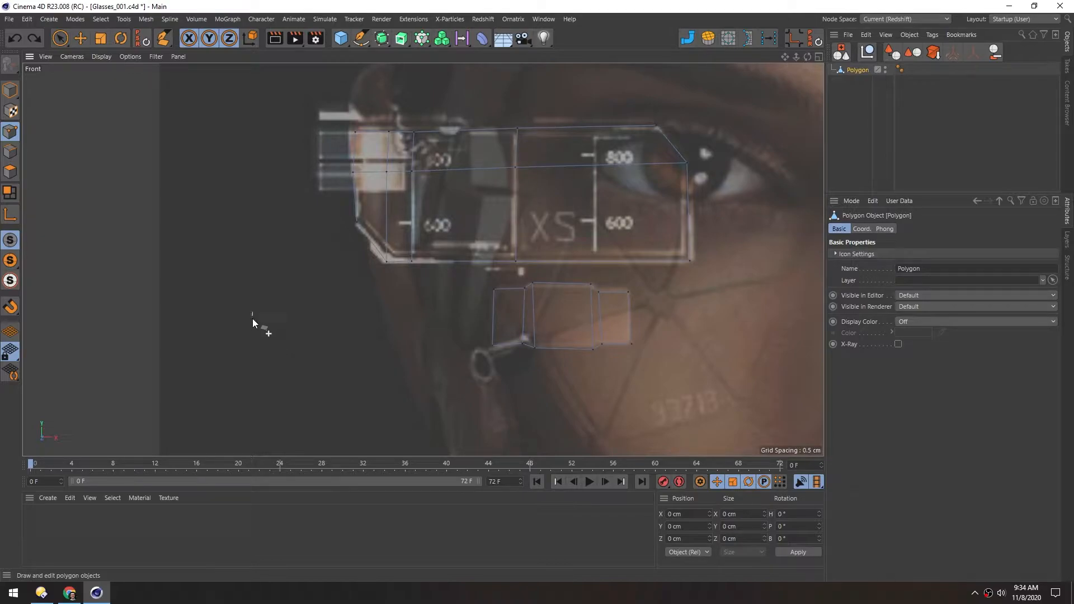
click(253, 353)
click(317, 354)
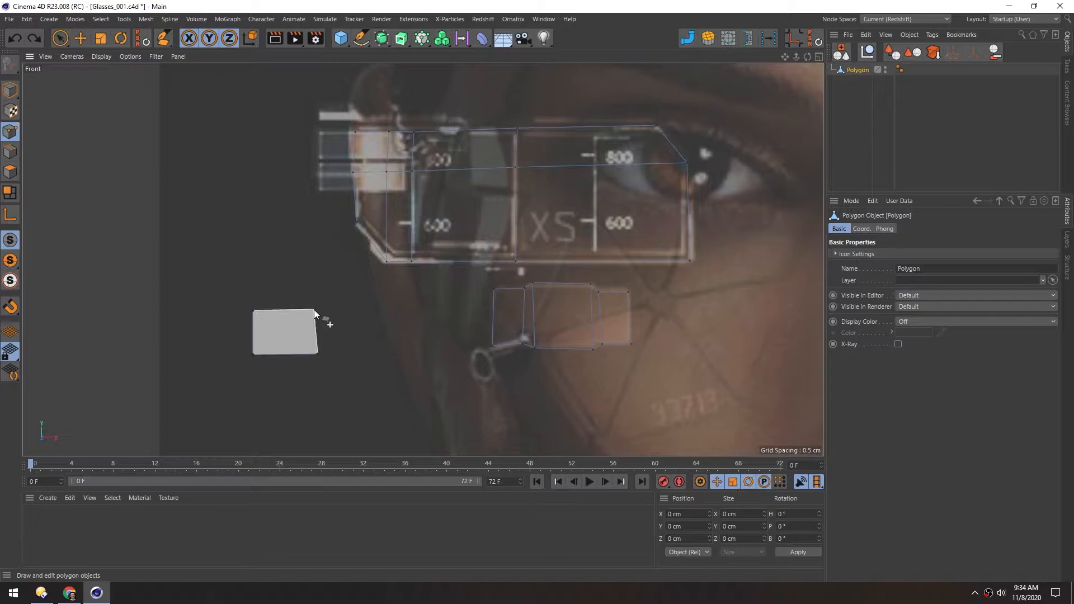
click(314, 310)
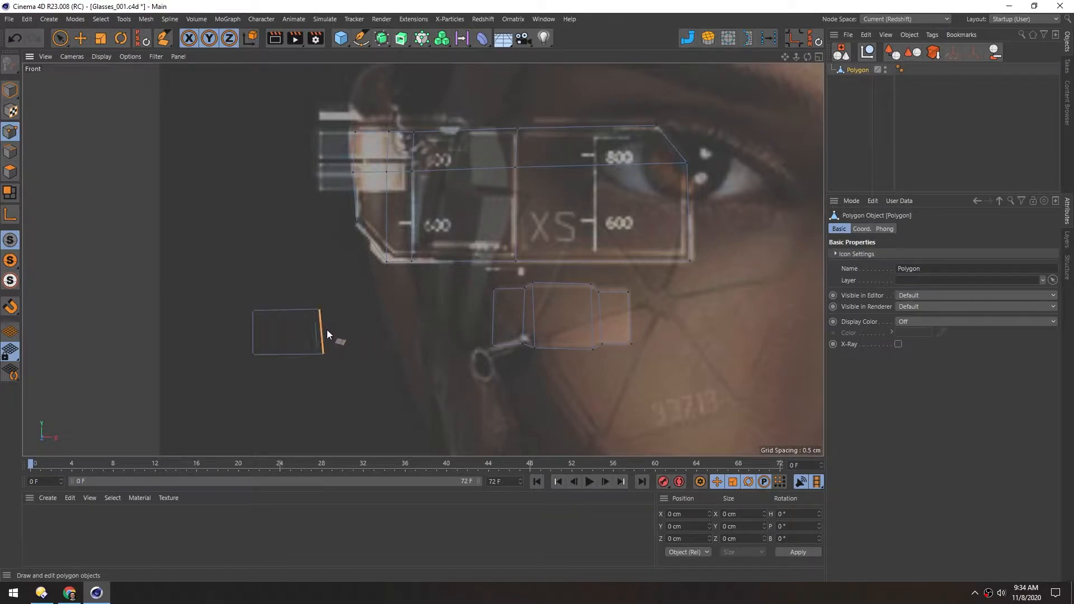
drag(353, 330, 355, 329)
key(ctrl+z)
ctrl+click(358, 396)
ctrl+click(316, 327)
Adjust the small plate's lower corner point and the lens's angled upper corner point to match the reference
mouse_move(493, 344)
mouse_down()
mouse_move(373, 333)
mouse_move(495, 348)
mouse_up()
alt+middle_drag(433, 295, 370, 330)
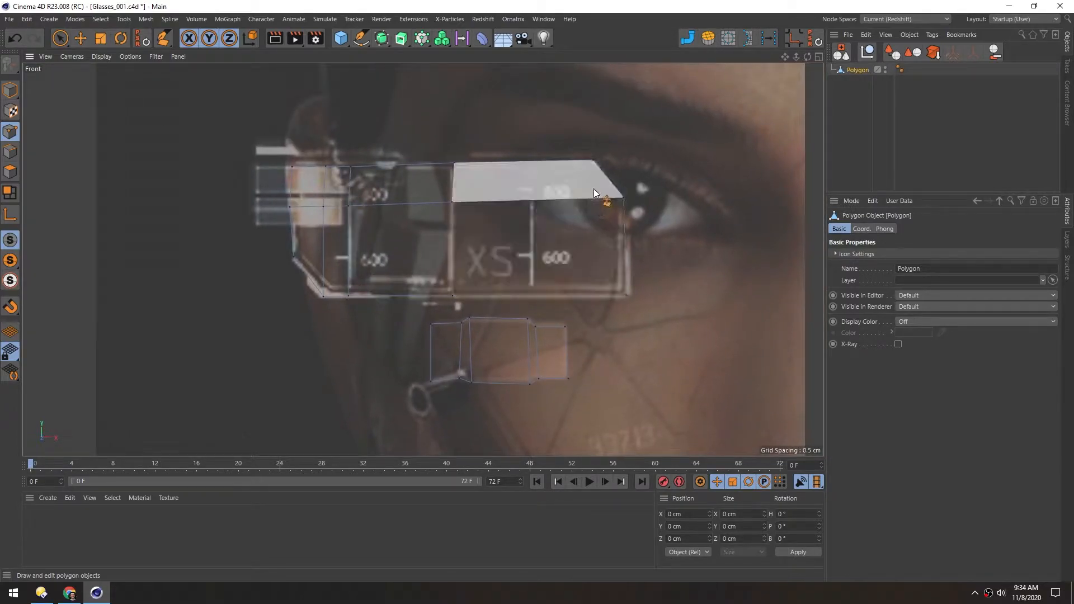
drag(592, 160, 606, 162)
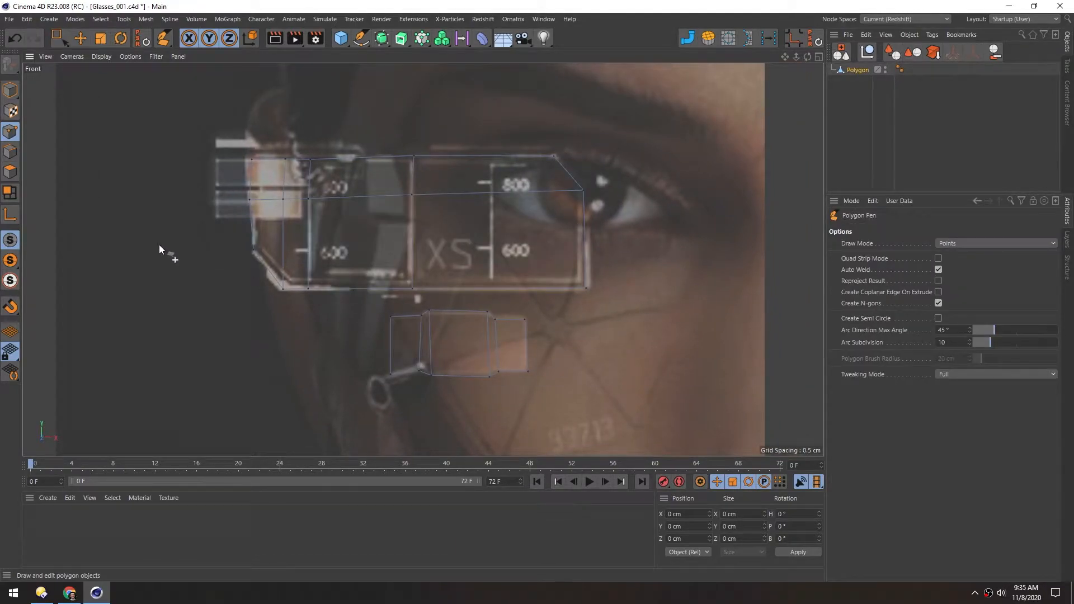
Flatten the lens's top, middle and bottom rows of points vertically so each forms a straight horizontal line
key(0)
drag(203, 126, 566, 163)
key(t)
drag(402, 76, 404, 156)
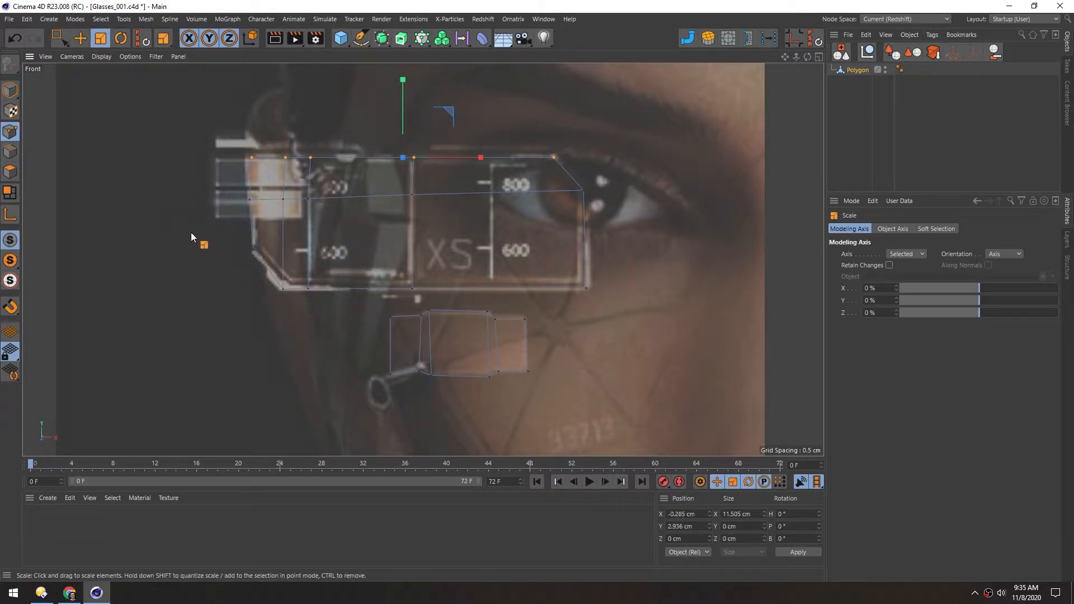
key(0)
drag(204, 220, 591, 185)
key(t)
drag(416, 118, 422, 196)
key(0)
drag(245, 272, 600, 299)
key(t)
drag(435, 212, 435, 287)
Flatten the small plate's upper points vertically, aligning the middle section and the outer sections as separate rows
scroll(467, 369, up, 6)
drag(305, 153, 567, 186)
drag(441, 101, 441, 176)
drag(148, 263, 680, 188)
key(t)
drag(438, 121, 440, 198)
Flatten the small plate's lower points, aligning the outer sections and nudging them up, plus the middle section's bottom row
key(0)
drag(196, 408, 331, 349)
shift+drag(549, 348, 682, 395)
key(t)
drag(443, 298, 444, 375)
key(e)
drag(442, 298, 442, 294)
key(0)
drag(337, 416, 553, 378)
key(t)
drag(446, 310, 445, 386)
Straighten the small plate's vertical edges by scaling them flat along X
key(0)
drag(299, 386, 334, 186)
key(t)
mouse_move(391, 284)
mouse_down()
mouse_move(317, 284)
mouse_move(396, 304)
mouse_up()
key(e)
key(Return)
click(348, 246)
key(t)
click(535, 296)
click(561, 288)
drag(485, 284, 656, 284)
click(657, 280)
Move the right edge of the plate's middle section inward by about 0.07 cm
key(e)
click(536, 274)
drag(463, 281, 457, 281)
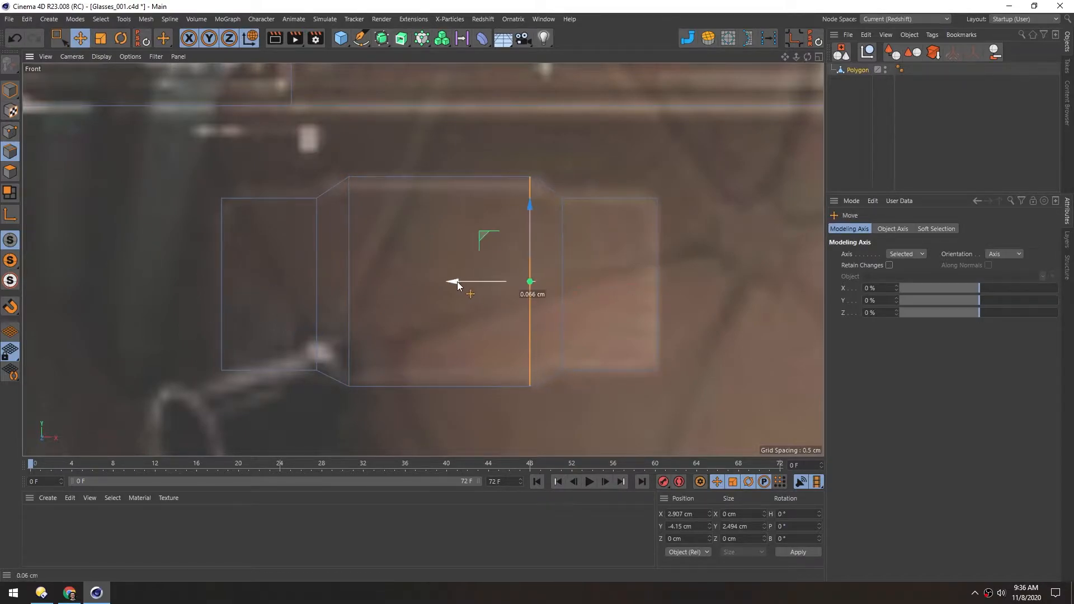
Straighten the lens's vertical edges along X and return to object mode
scroll(458, 281, down, 5)
key(t)
drag(371, 245, 448, 245)
double_click(318, 231)
double_click(288, 263)
drag(242, 244, 288, 245)
click(247, 193)
shift+click(248, 235)
drag(171, 220, 251, 222)
alt+middle_drag(320, 363, 314, 338)
key(Return)
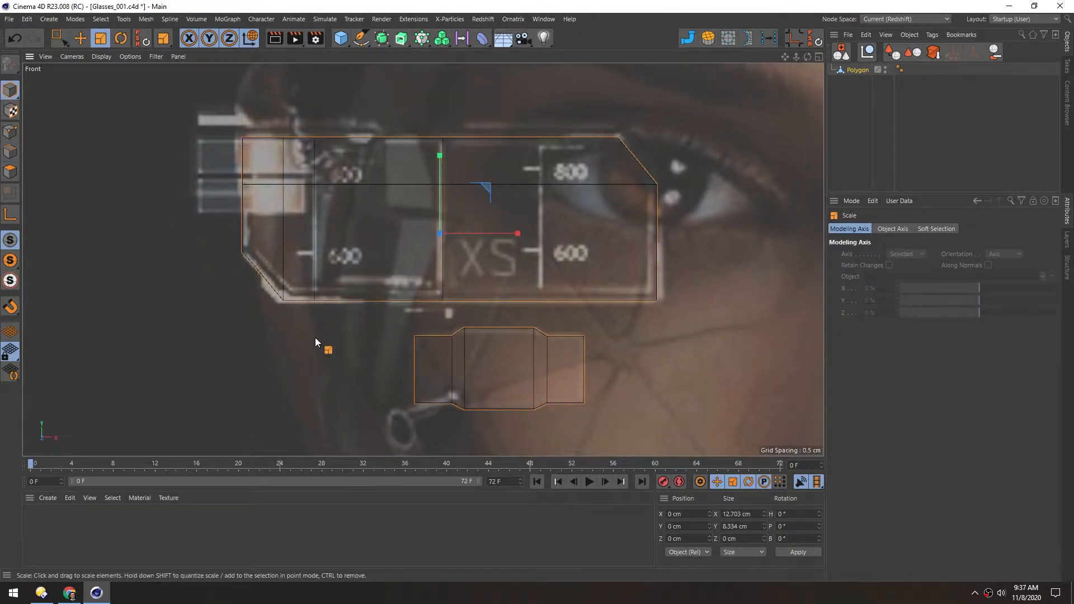
In the Perspective view, select the lens's outer-side polygons and move them back to bend the lens around the face
middle_click(377, 341)
middle_click(274, 244)
key(h)
alt+drag(489, 226, 353, 233)
click(10, 172)
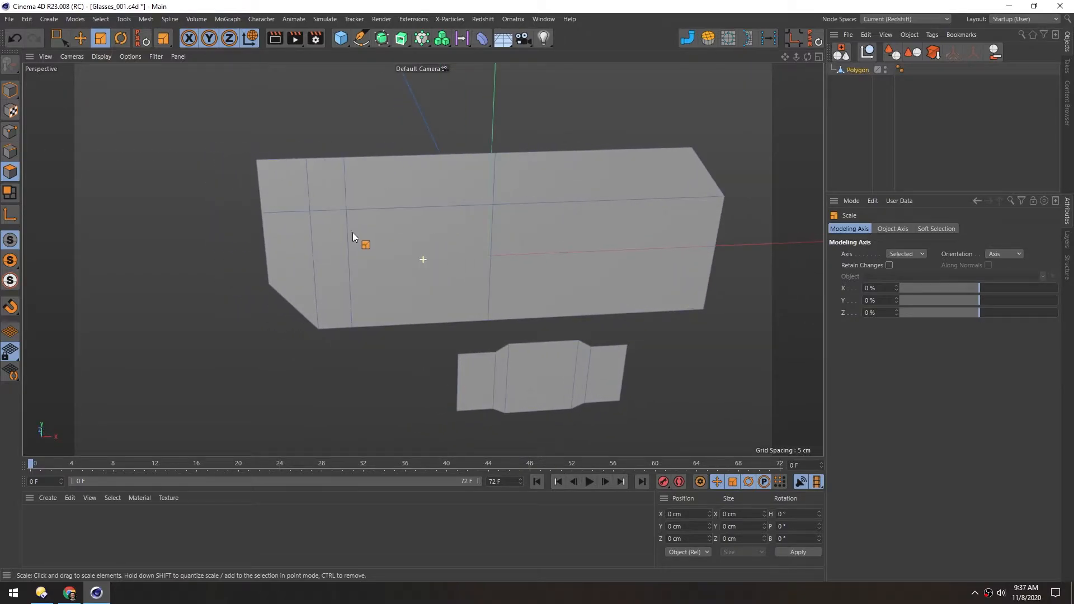
click(7, 132)
click(16, 152)
click(14, 178)
key(0)
mouse_move(285, 202)
mouse_down()
mouse_move(295, 222)
mouse_move(256, 210)
mouse_move(379, 229)
mouse_move(381, 193)
mouse_move(384, 225)
mouse_move(358, 196)
mouse_up()
key(e)
key(9)
key(e)
drag(350, 191, 330, 162)
Select the four polygons at the lens's outer end and bend them farther back toward the temple
alt+drag(353, 243, 390, 237)
alt+right_drag(390, 237, 413, 242)
key(9)
shift+drag(413, 241, 280, 186)
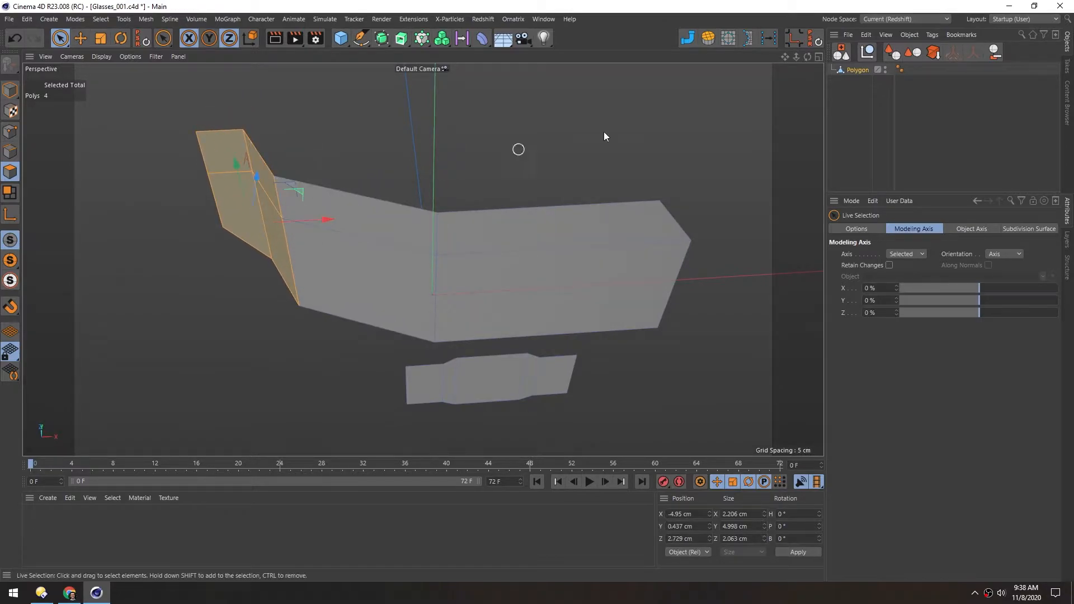
Set the phong angle of the polygon object's Phong tag to 20°
click(899, 69)
click(913, 266)
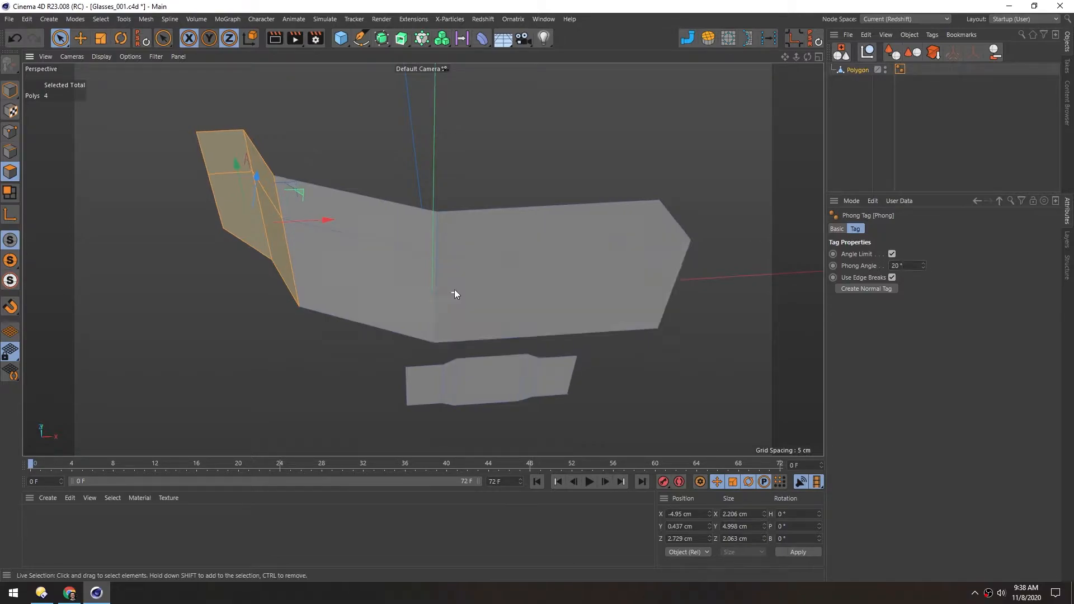
alt+drag(454, 292, 427, 213)
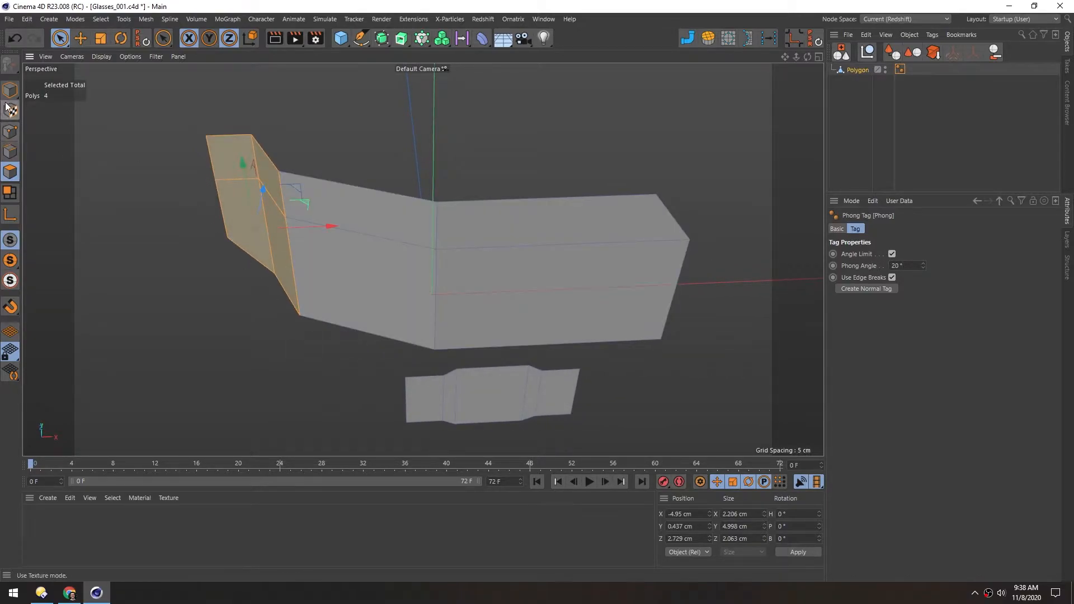
Select the two vertical edges along the lens's outer bend and move them to refine its curve
mouse_move(454, 373)
alt+mouse_down()
mouse_move(343, 212)
mouse_move(389, 169)
mouse_move(401, 175)
alt+mouse_up()
alt+drag(338, 269, 291, 280)
click(10, 152)
alt+drag(276, 186, 335, 163)
drag(319, 234, 277, 205)
alt+drag(313, 235, 388, 308)
key(e)
double_click(404, 251)
alt+drag(404, 254, 365, 217)
alt+drag(366, 223, 366, 247)
Add a cube and, in the Right view, scale it down to about 1.6 cm per side
middle_click(323, 220)
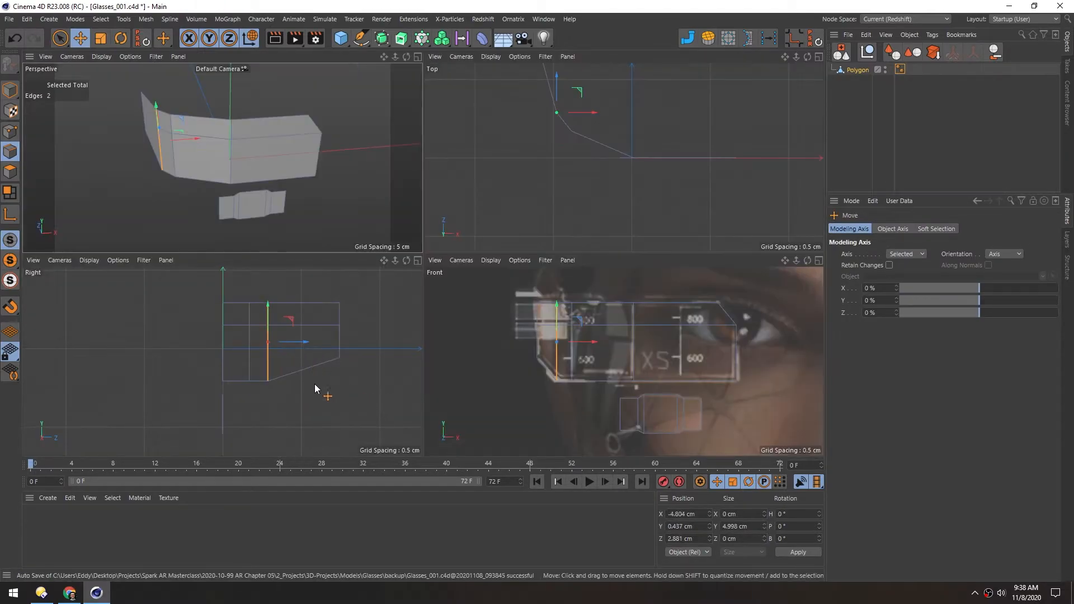
middle_click(317, 381)
scroll(385, 307, down, 2)
alt+middle_drag(446, 300, 313, 309)
scroll(421, 254, up, 5)
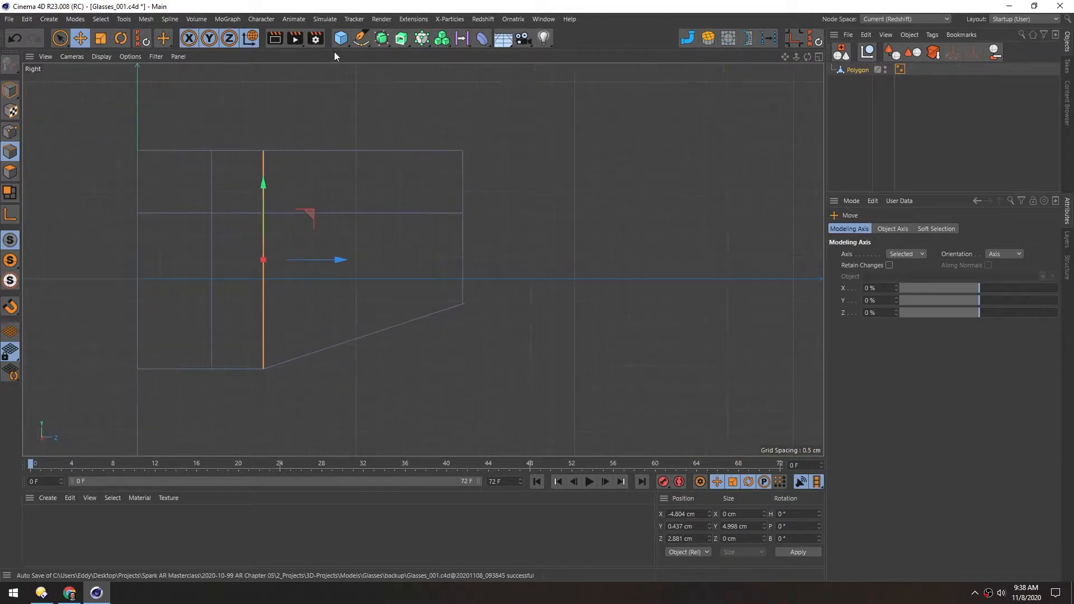
click(341, 38)
scroll(528, 212, down, 4)
key(t)
drag(478, 296, 160, 300)
drag(643, 282, 202, 317)
scroll(374, 235, up, 3)
Move the cube just behind the lens's rear edge, at about Y 1.39 cm and Z 8.64 cm
key(e)
drag(366, 218, 695, 165)
alt+middle_drag(350, 235, 285, 232)
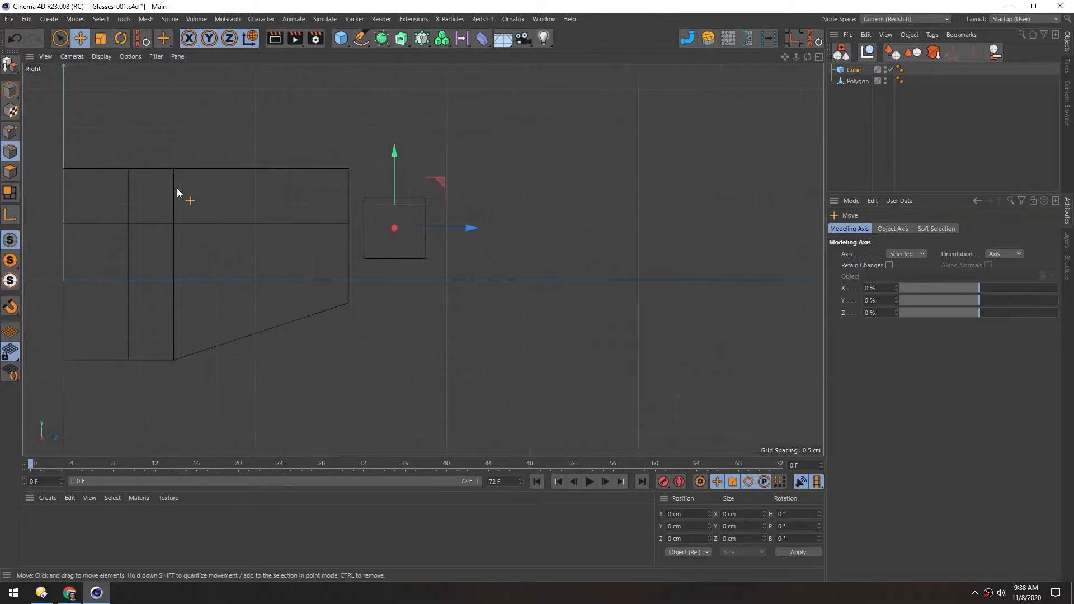
Stretch the cube to about 11.9 cm along Z and move it to about Y 2.03 cm, Z 12.9 cm, overlapping the lens's rear edge
click(8, 91)
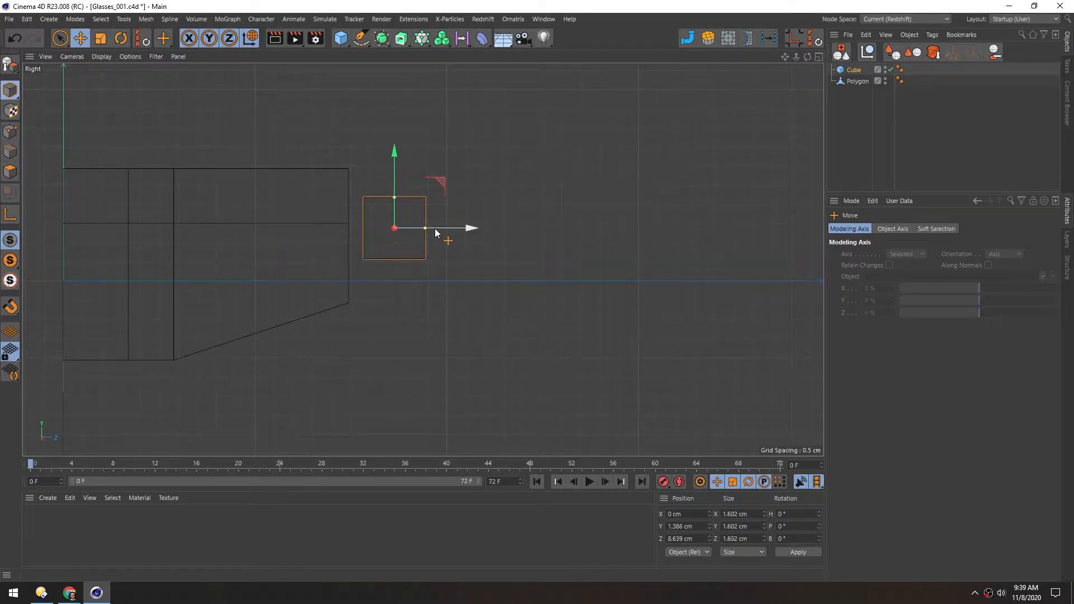
drag(425, 228, 624, 231)
alt+middle_drag(319, 229, 357, 242)
drag(480, 195, 641, 171)
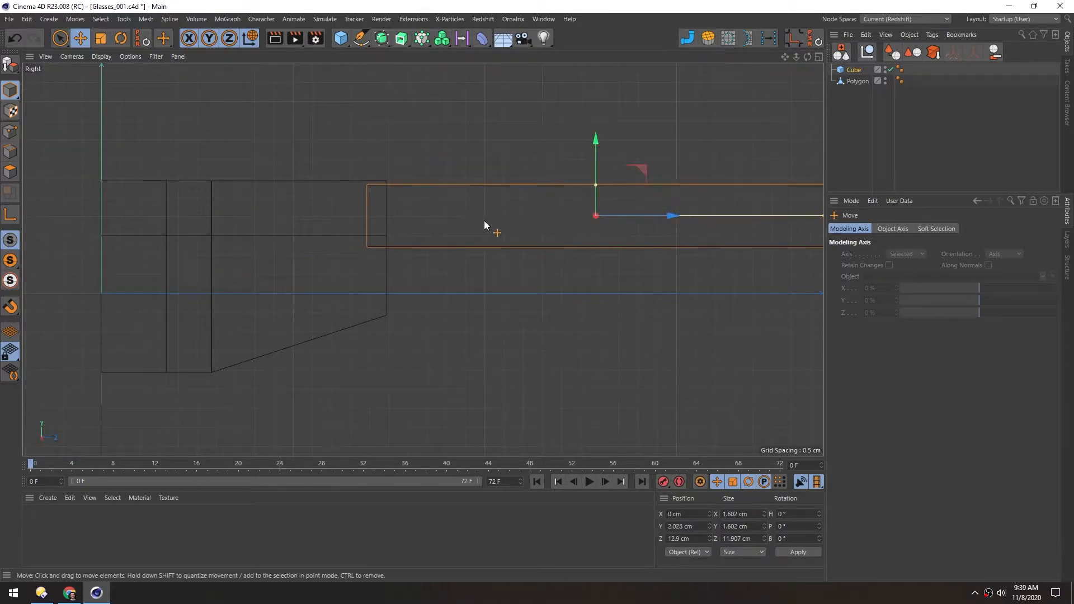
middle_click(481, 223)
scroll(589, 162, down, 3)
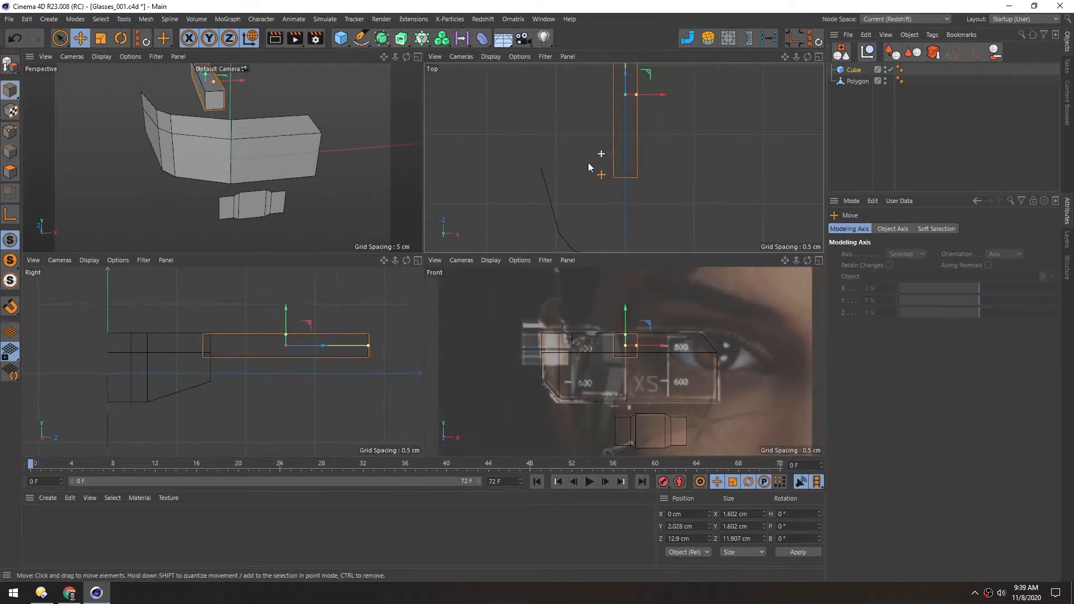
Thin the cube to about 0.29 cm in X and move it to about X -5.83 cm, Z 13.45 cm, behind the lens's outer edge
alt+middle_drag(614, 134, 571, 189)
drag(625, 151, 549, 158)
middle_click(548, 159)
alt+middle_drag(486, 235, 426, 262)
alt+right_drag(405, 250, 442, 263)
drag(441, 263, 424, 272)
Make the cube editable and add two vertical loop cuts across the arm, at offsets of about 44% and 72.6%
key(F1)
alt+drag(276, 194, 488, 303)
drag(353, 296, 378, 309)
alt+drag(528, 225, 390, 202)
drag(301, 230, 292, 230)
alt+drag(465, 246, 371, 268)
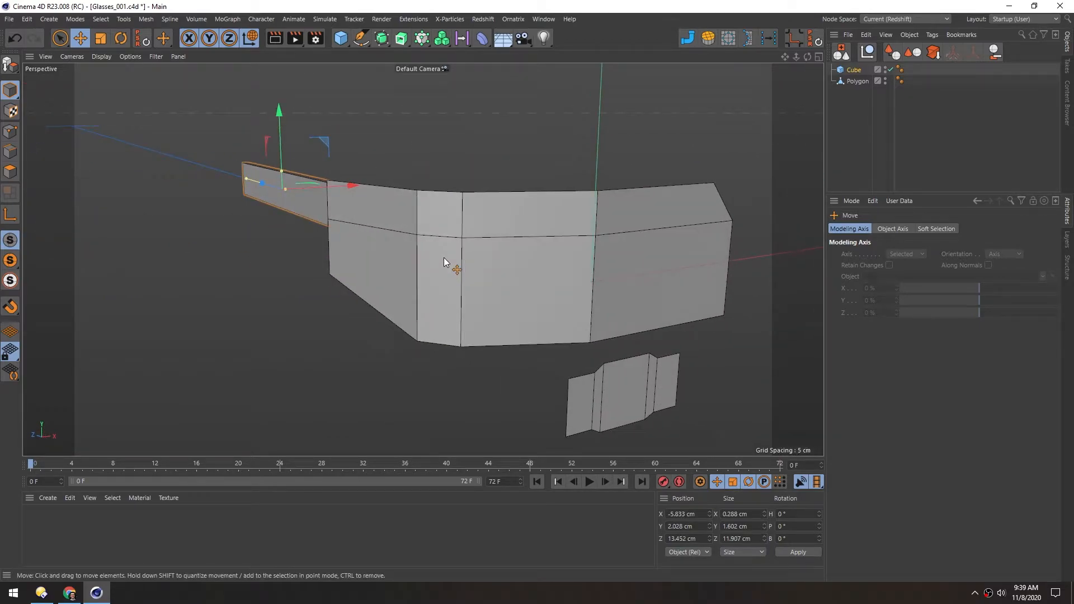
alt+drag(236, 177, 500, 253)
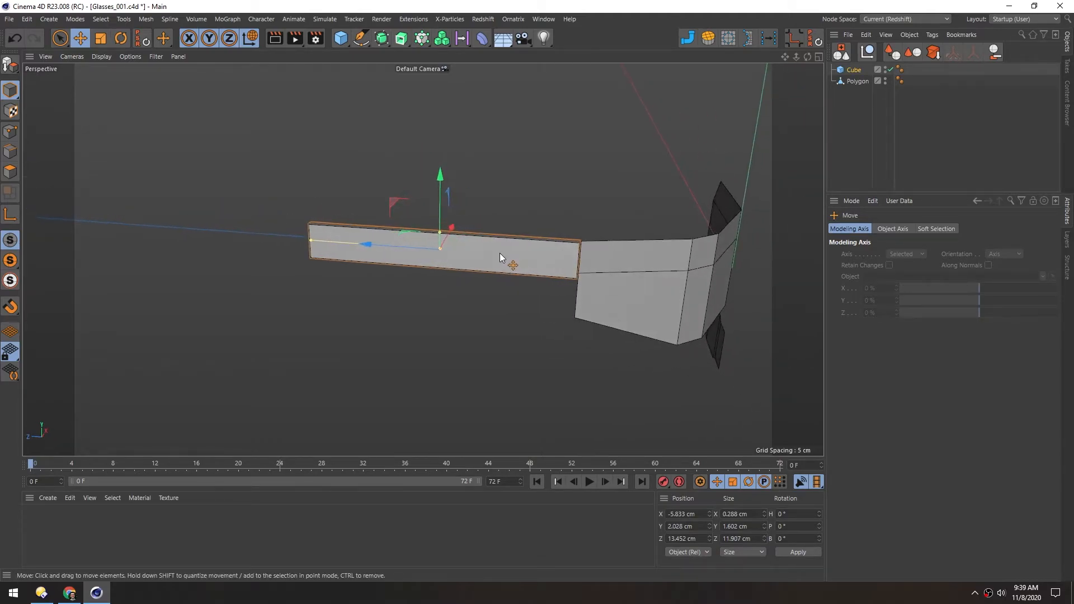
key(c)
scroll(436, 244, up, 3)
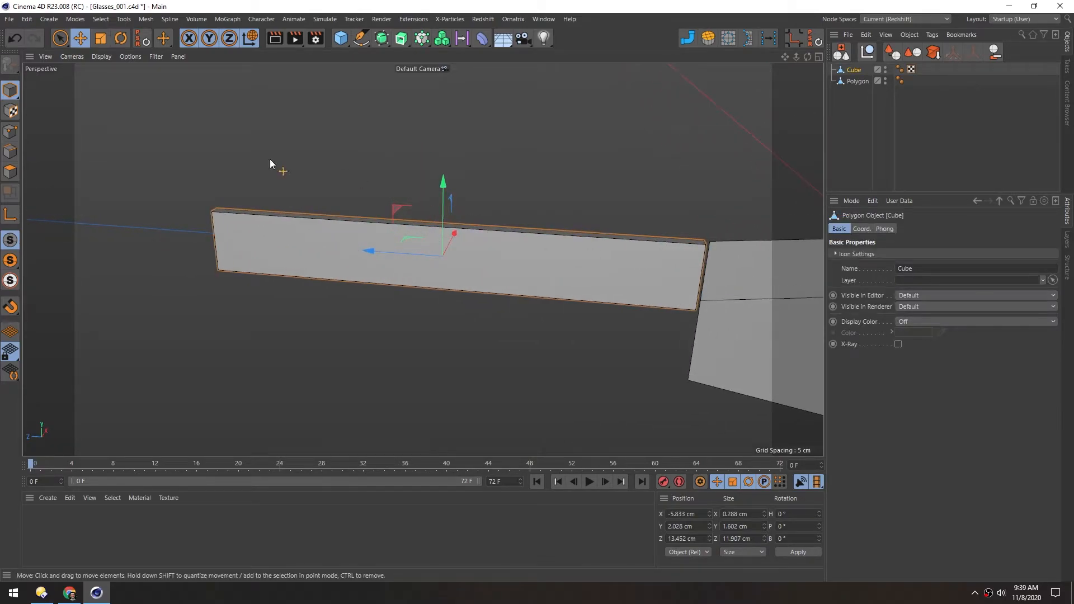
click(10, 159)
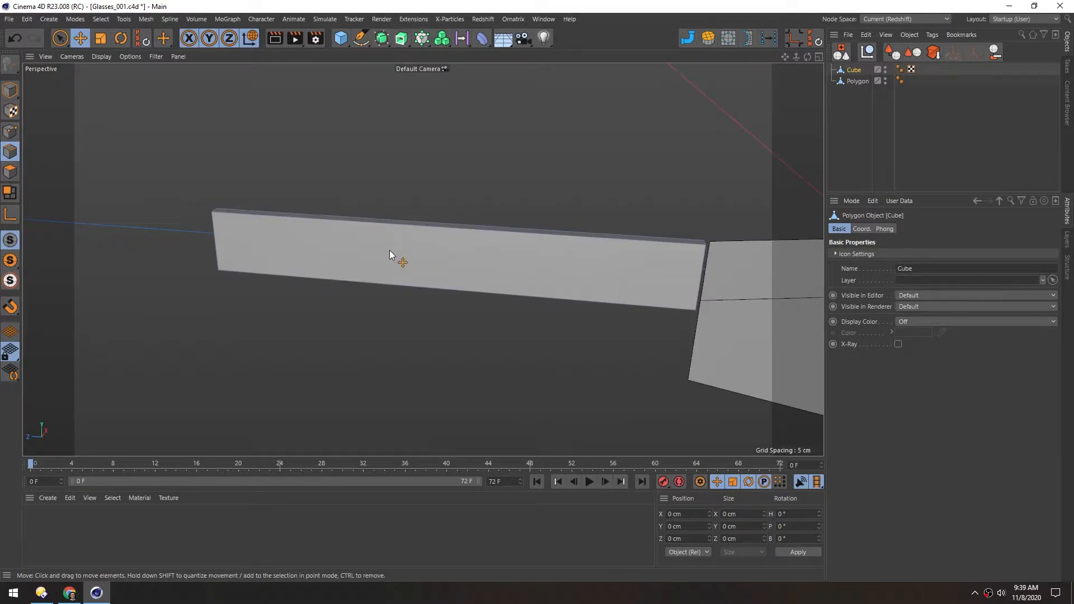
key(k)
key(l)
mouse_move(389, 250)
alt+mouse_down()
mouse_move(397, 254)
mouse_move(377, 243)
alt+mouse_up()
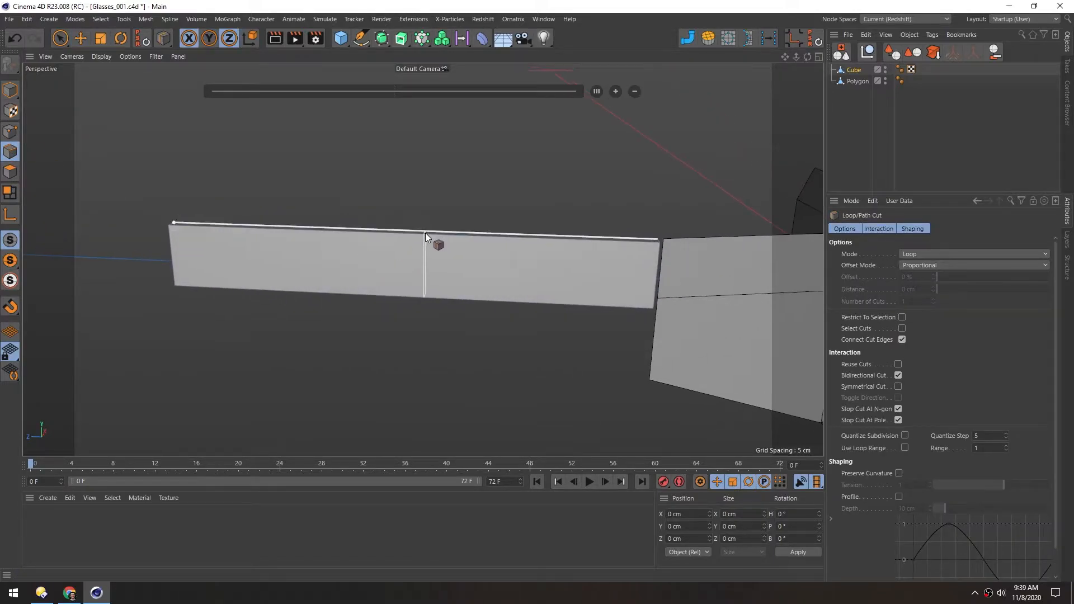
click(375, 240)
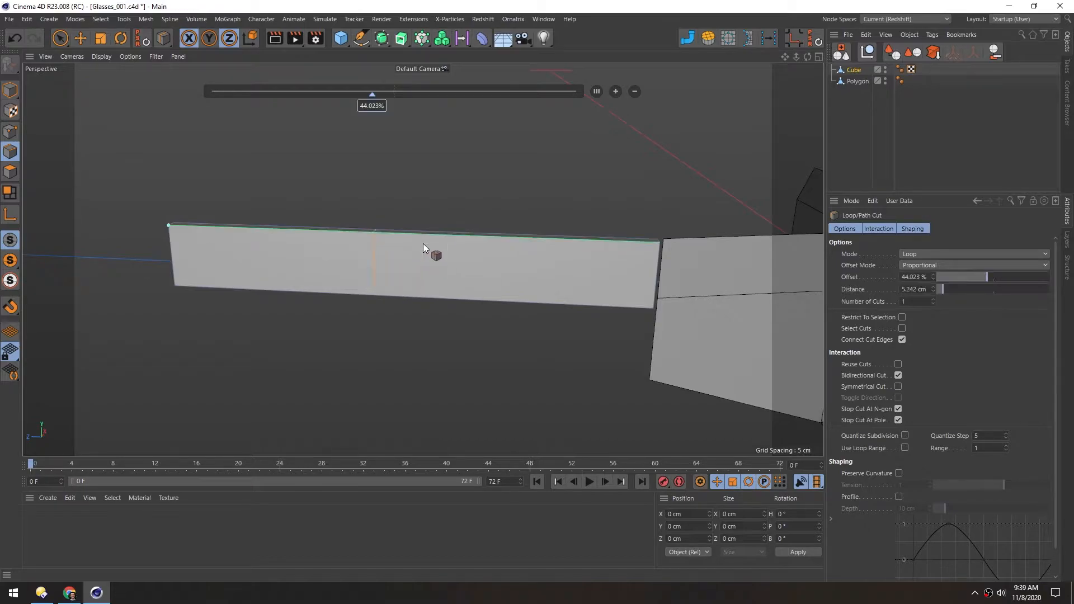
click(449, 235)
Extrude the outer side polygon of the arm's front section outward until the arm is about 1.56 cm wide in X
click(10, 172)
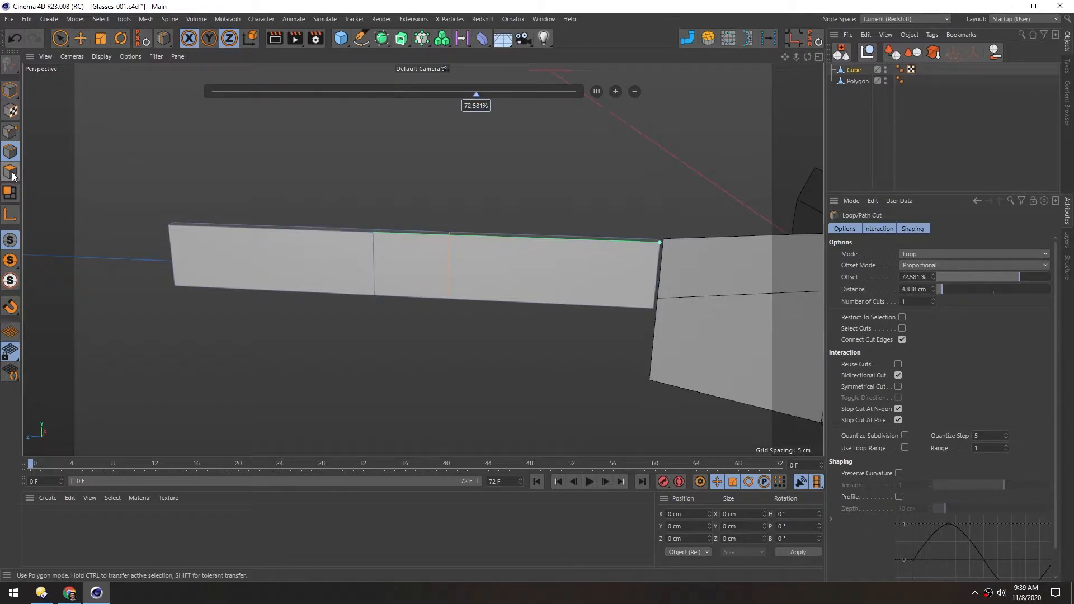
key(e)
click(464, 276)
alt+drag(468, 255, 366, 293)
key(Return)
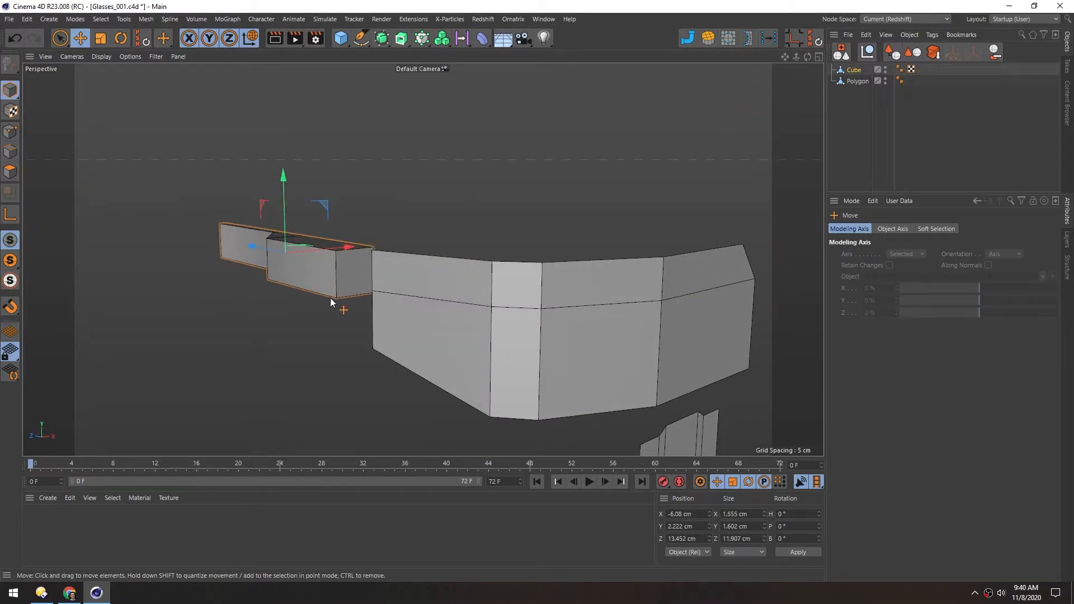
Add two loop cuts close to the front end of the arm's thick section, one at about 91.4% offset
alt+middle_drag(329, 298, 407, 274)
alt+right_drag(407, 273, 443, 254)
alt+drag(439, 256, 480, 208)
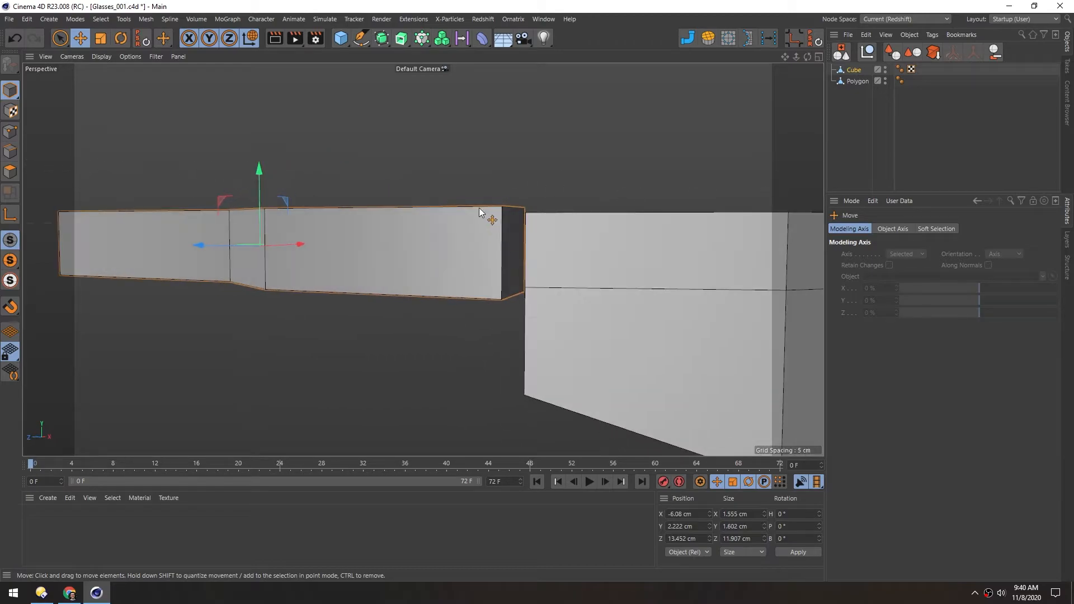
alt+middle_drag(445, 256, 466, 250)
alt+drag(465, 249, 467, 265)
click(10, 151)
alt+drag(455, 227, 547, 260)
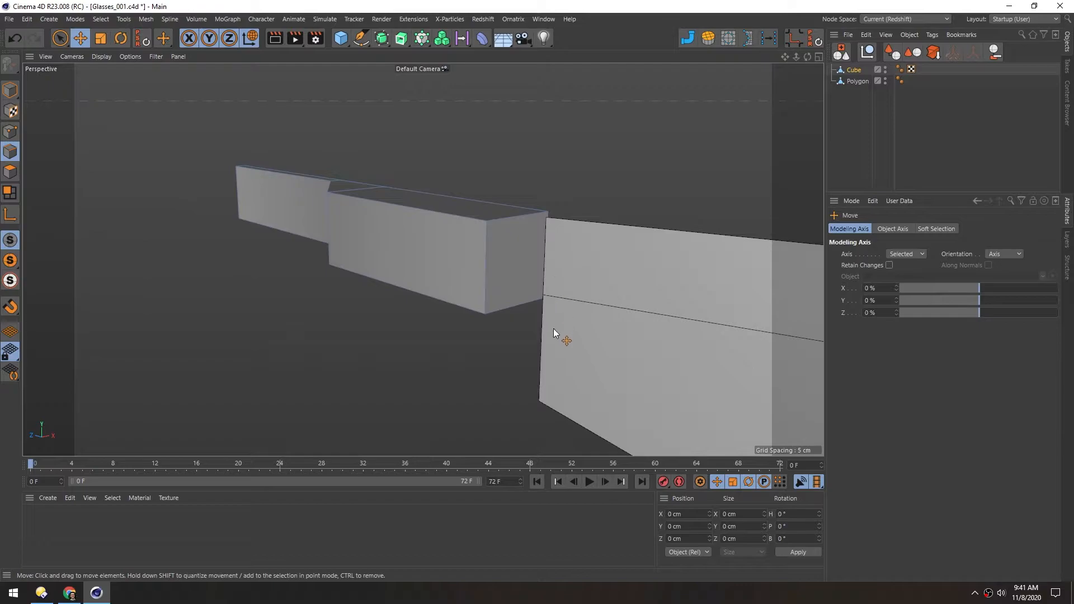
alt+drag(538, 300, 461, 236)
key(k)
key(l)
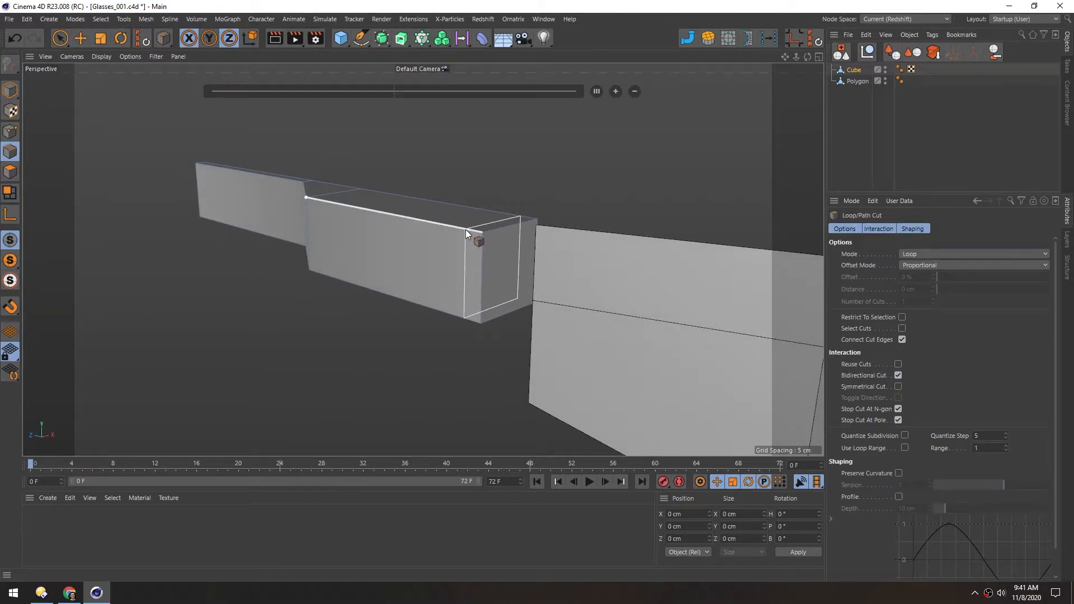
click(464, 229)
alt+drag(461, 230, 462, 151)
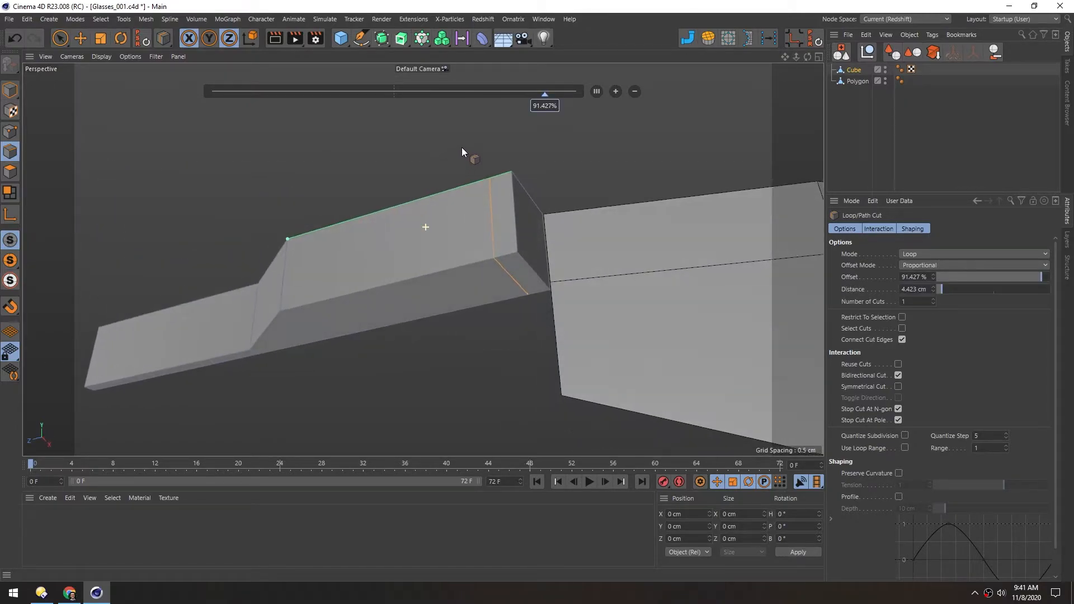
click(471, 266)
Extrude the narrow front polygon on the arm's underside down to about Y -2.86 cm, level with the lens's lower rear corner
click(11, 172)
key(e)
alt+drag(358, 182, 420, 190)
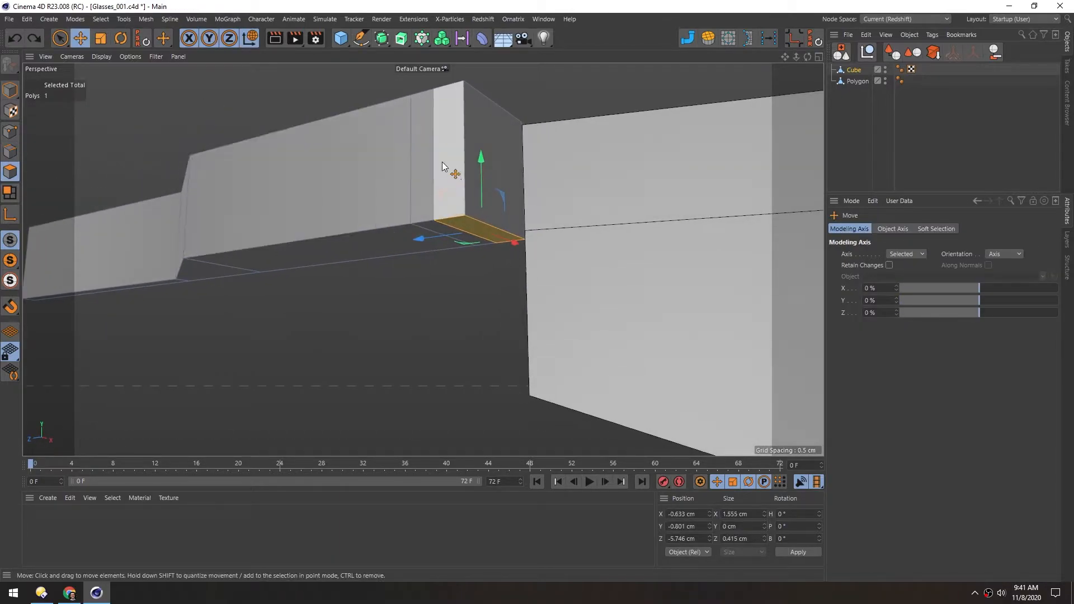
ctrl+drag(481, 158, 503, 326)
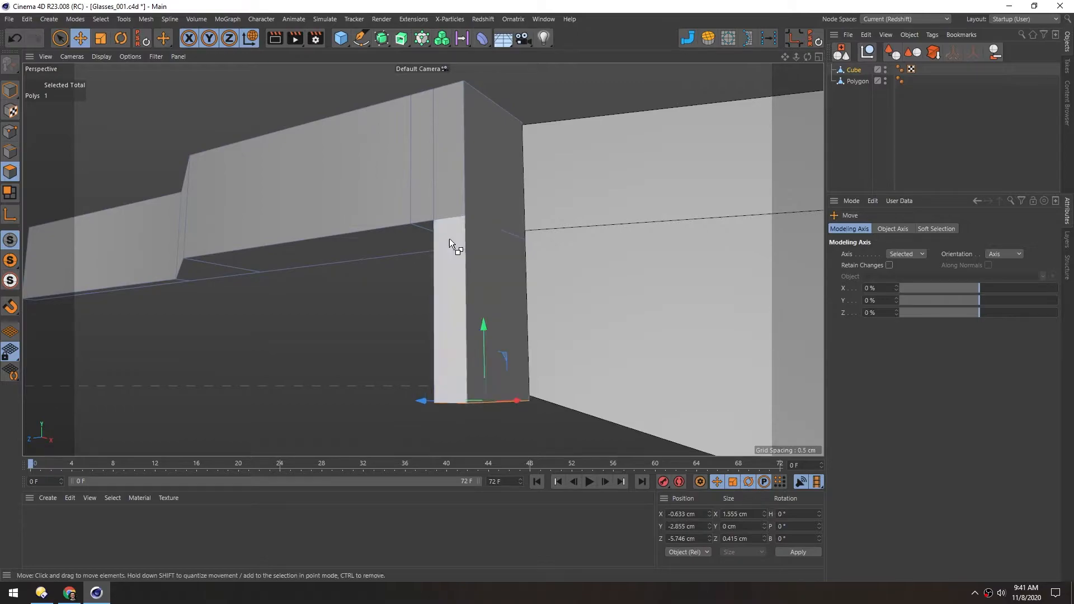
Move the outer bottom edge of the downward extrusion inward so the piece tapers to about 0.29 cm wide beside the lens
alt+drag(448, 263, 451, 183)
click(10, 151)
click(445, 372)
alt+drag(445, 373, 360, 375)
drag(459, 375, 557, 385)
alt+drag(377, 198, 384, 205)
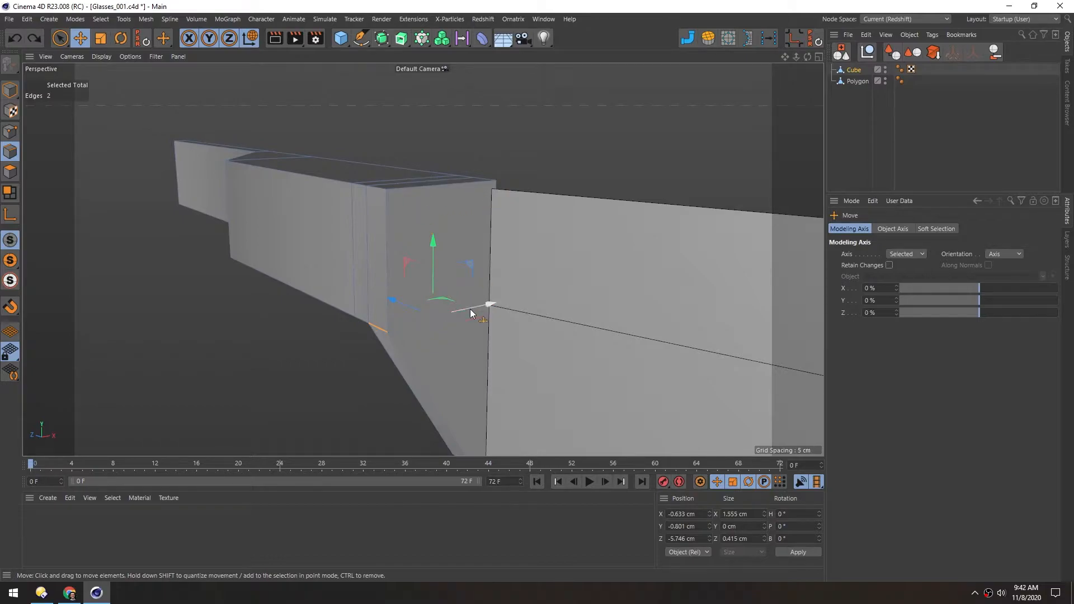
alt+drag(430, 220, 274, 232)
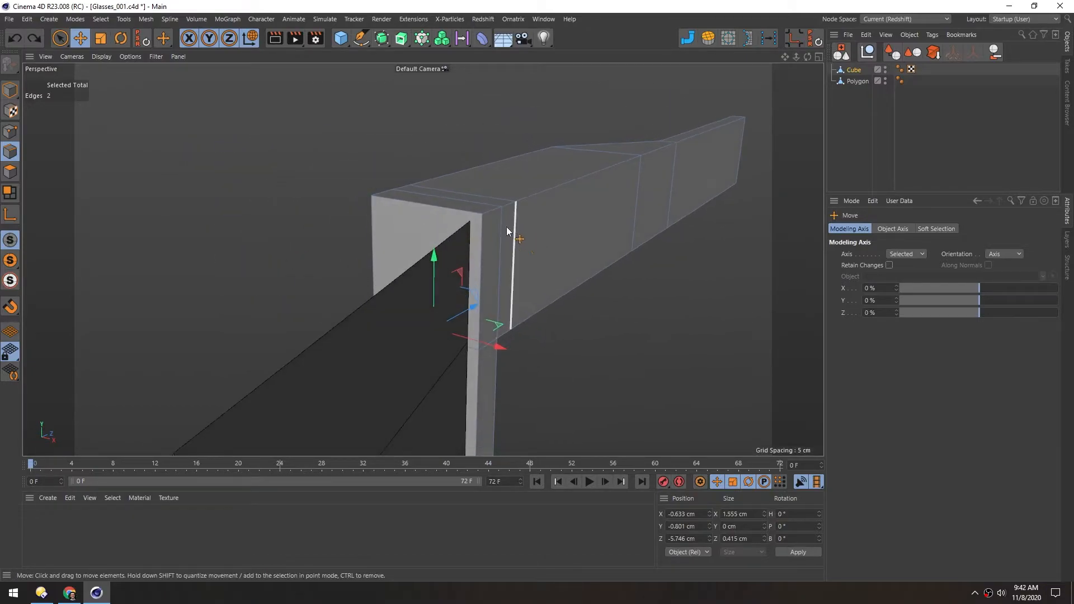
Extrude narrow polygons on the inner side of the arm's front end to form a stepped slot around the lens edge
click(10, 172)
key(u)
key(n)
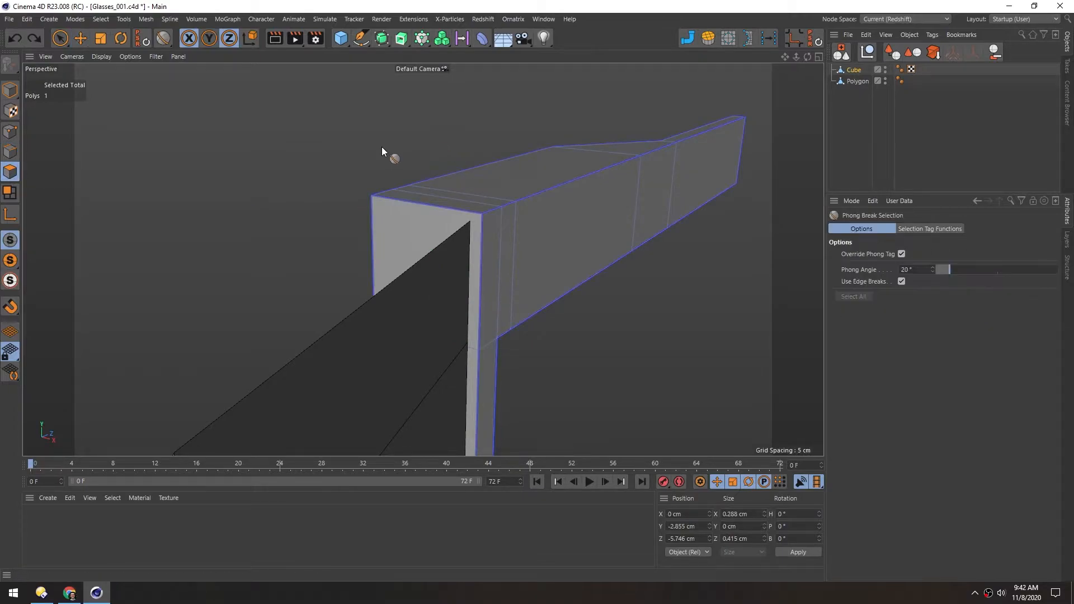
click(576, 224)
mouse_move(414, 220)
alt+mouse_down()
mouse_move(461, 186)
mouse_move(473, 209)
alt+mouse_up()
key(e)
drag(685, 240, 461, 213)
drag(615, 190, 623, 189)
alt+drag(406, 242, 440, 228)
click(472, 222)
alt+drag(472, 334, 484, 200)
scroll(532, 154, up, 5)
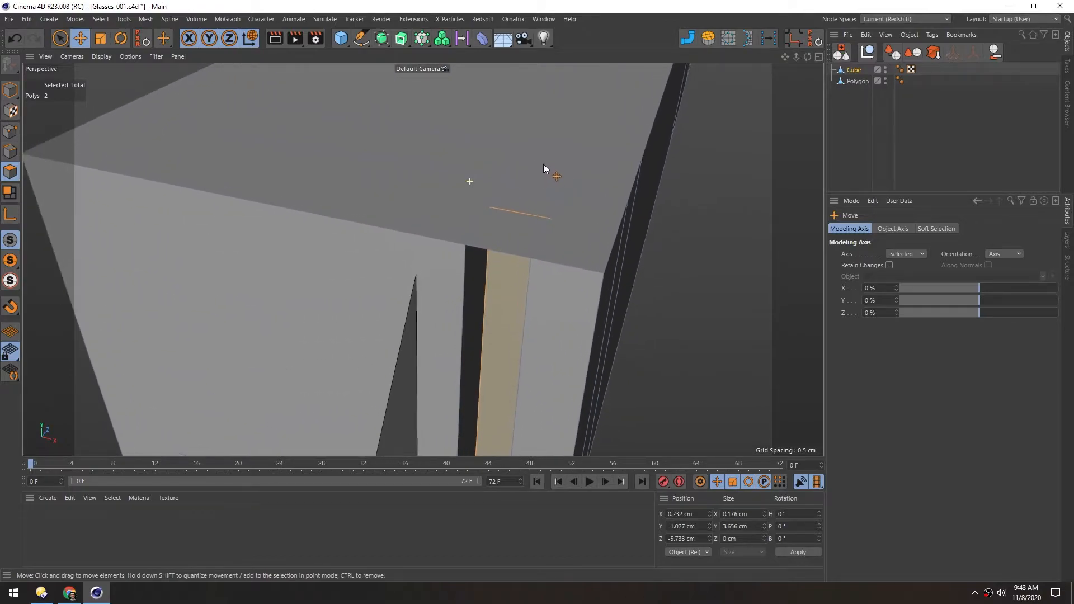
Delete the unneeded small polygons around the slot at the arm's front end, on its top and underside
key(ctrl+a)
click(484, 235)
key(Delete)
click(500, 241)
key(Delete)
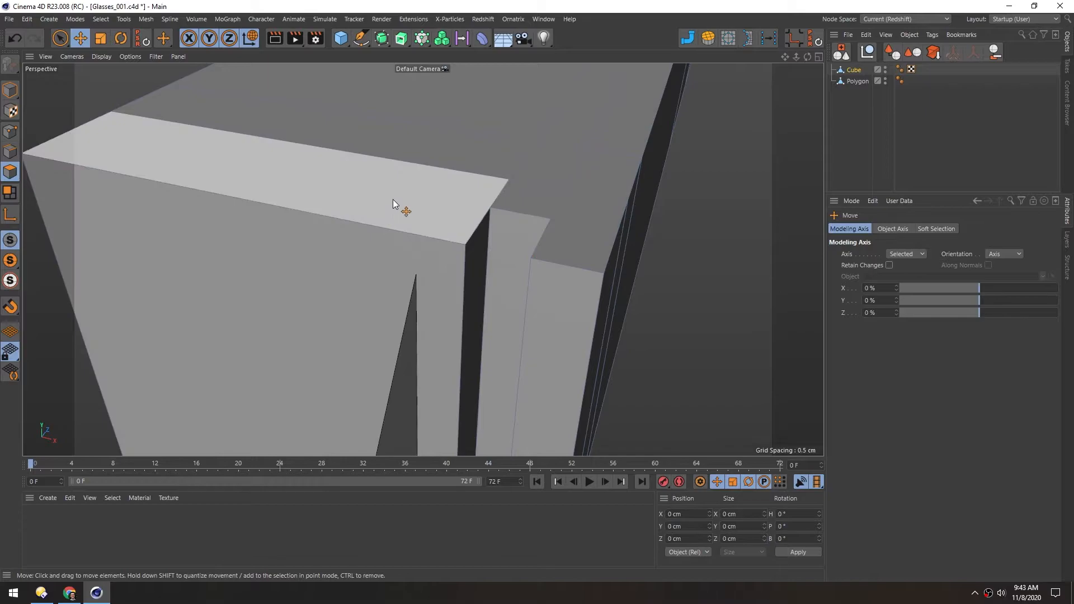
alt+drag(391, 180, 371, 226)
click(381, 256)
key(Delete)
click(378, 230)
key(Delete)
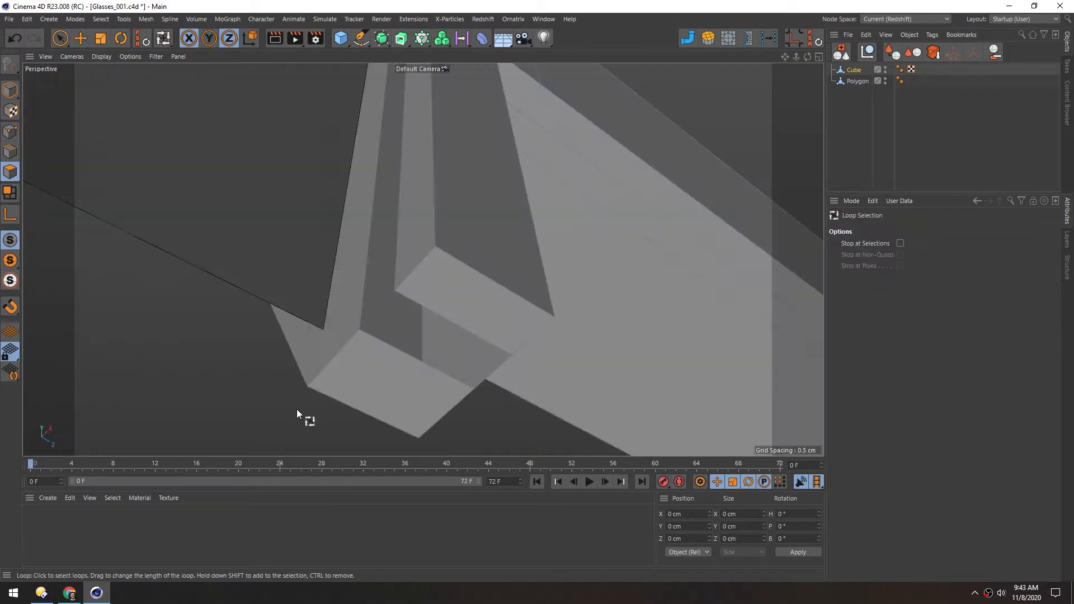
Add loop cuts through the middle of the slot's two prongs, with the inner one at 50% offset
key(k)
key(l)
alt+drag(399, 324, 441, 300)
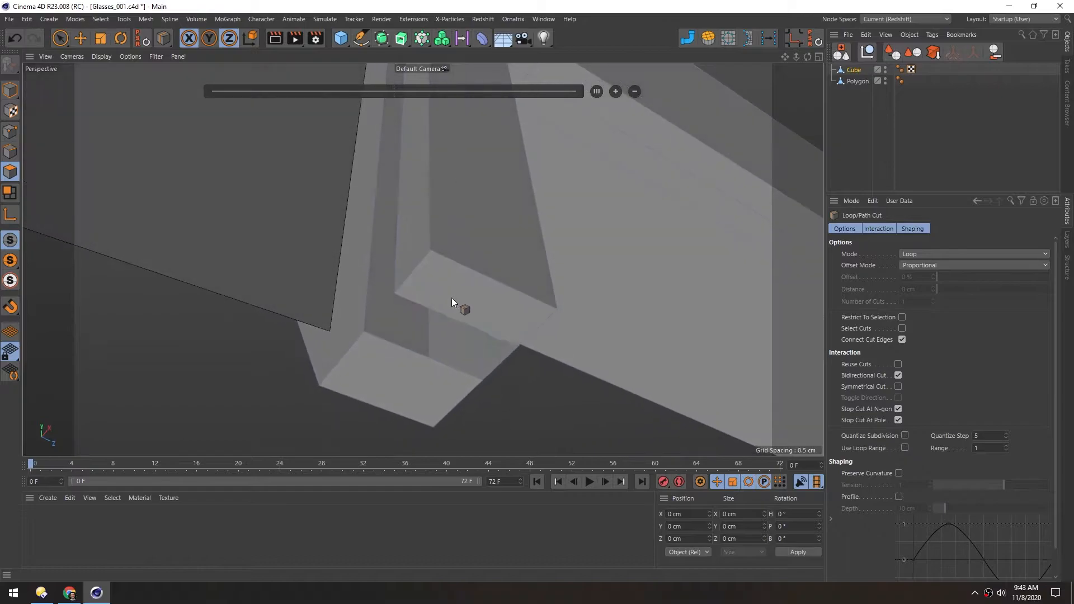
click(493, 279)
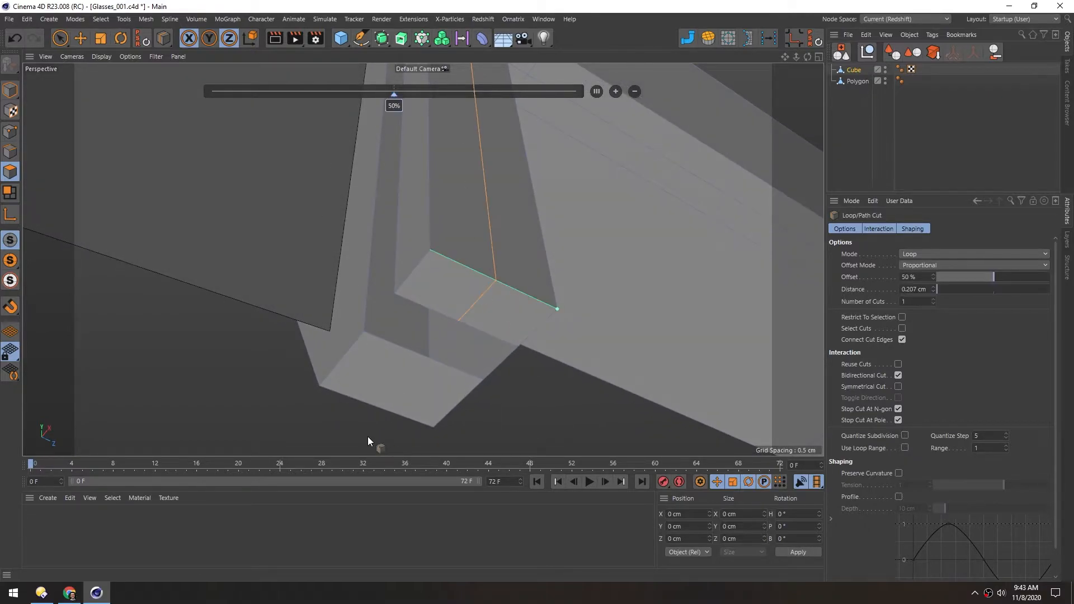
click(377, 407)
Use the Polygon Pen to bridge the open edges between the slot's two prongs, undoing the misplaced first attempt
key(m)
key(e)
alt+right_drag(388, 356, 405, 354)
alt+drag(404, 353, 371, 374)
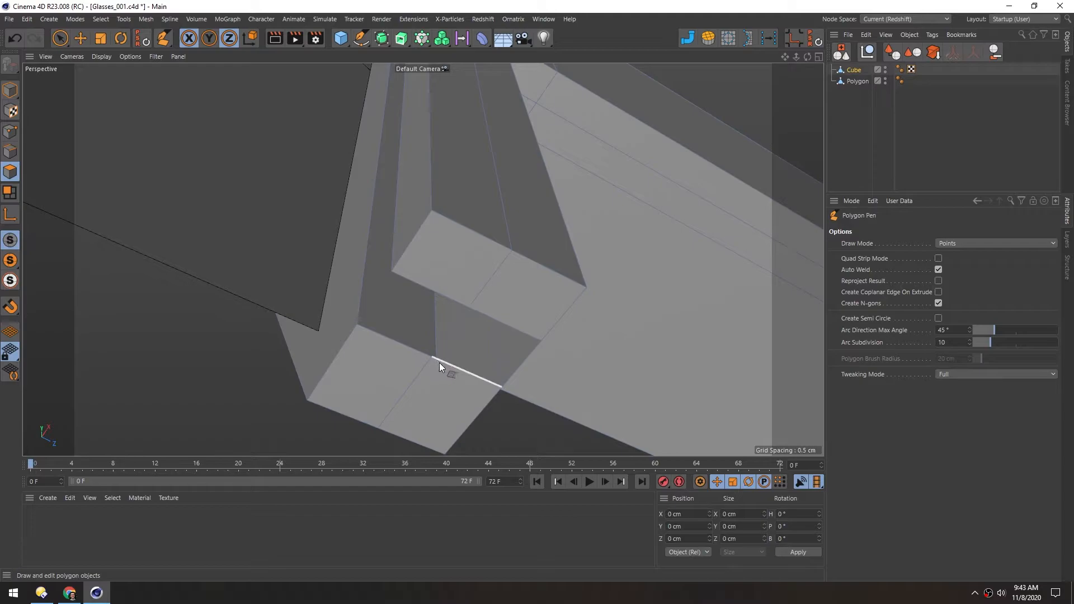
drag(430, 359, 446, 350)
key(ctrl+z)
scroll(426, 365, up, 3)
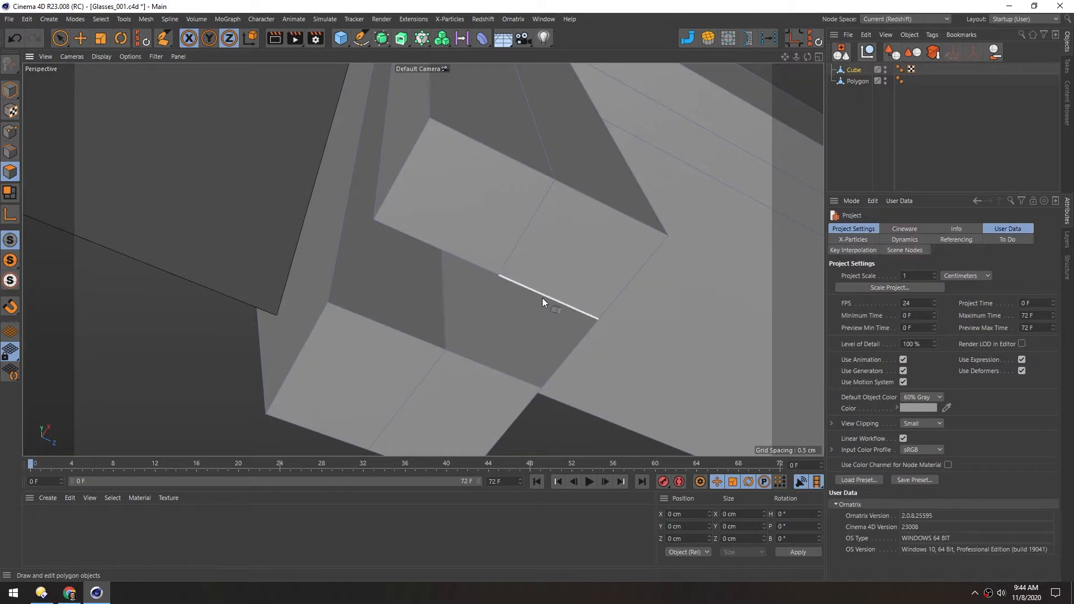
drag(542, 295, 476, 340)
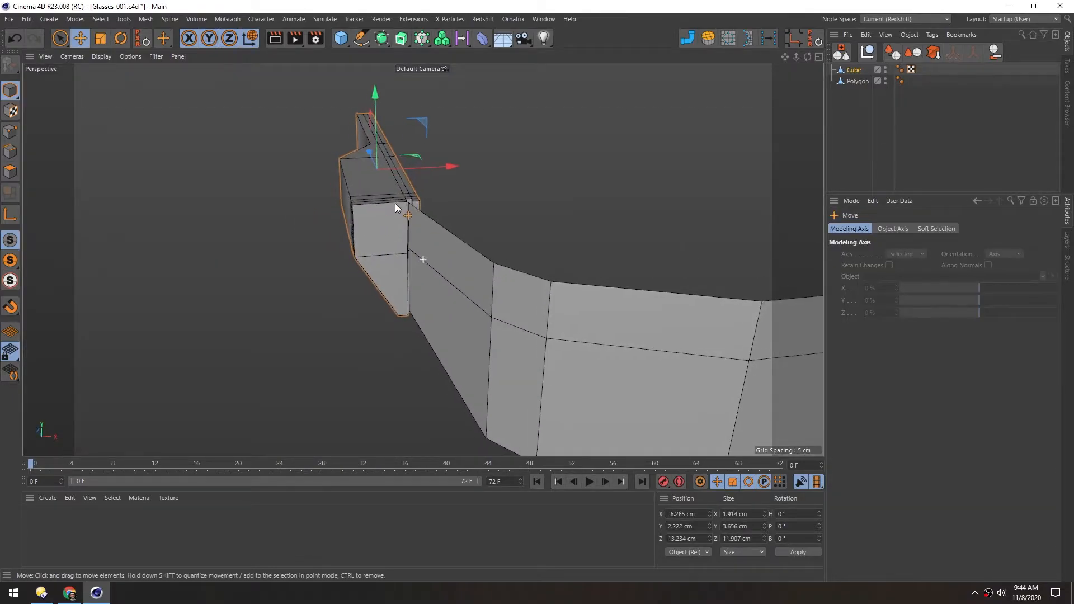
alt+drag(395, 207, 274, 178)
alt+middle_drag(274, 176, 258, 160)
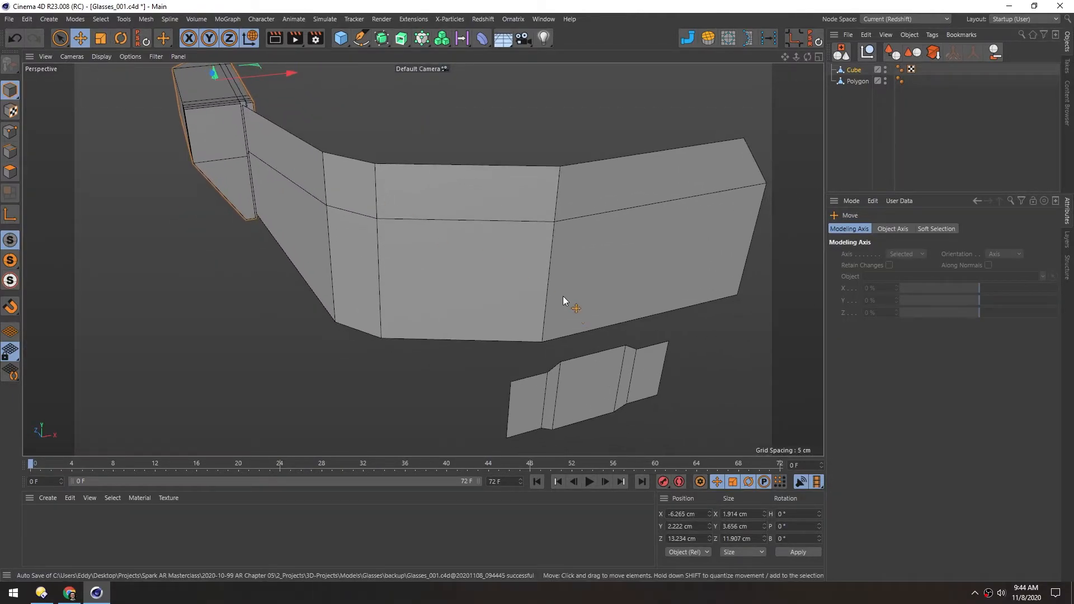
Rename the Polygon object as Glass
alt+middle_drag(463, 235, 451, 236)
click(854, 82)
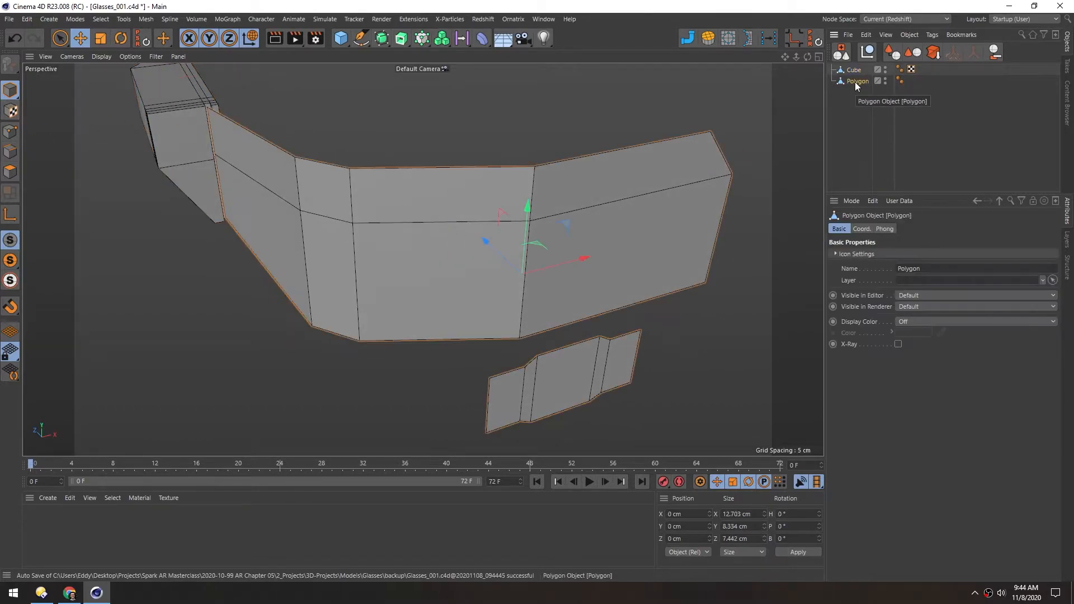
double_click(855, 81)
text(Glass)
key(Return)
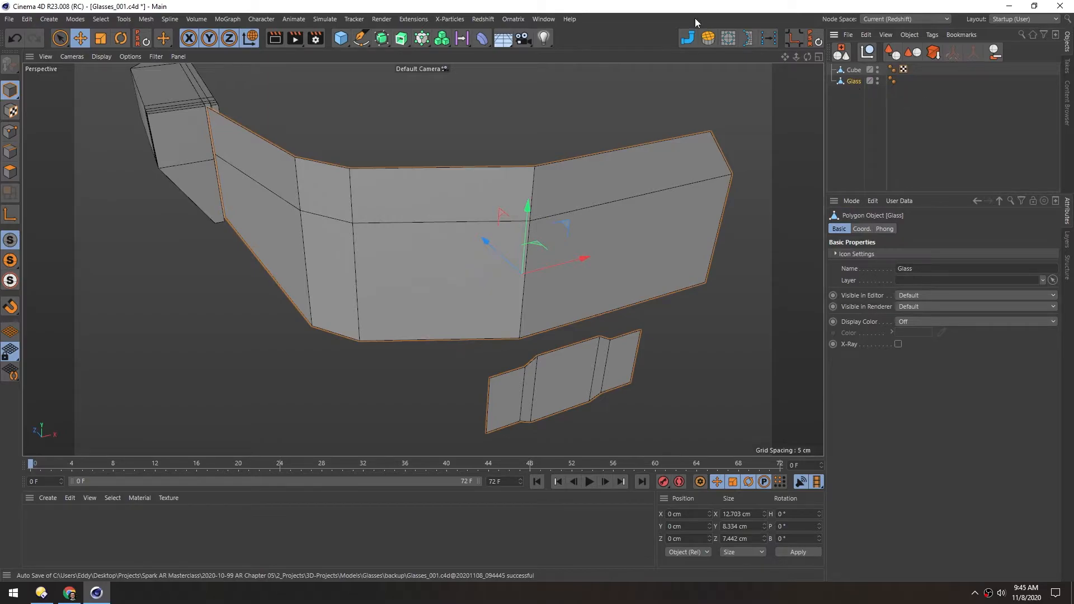
Add a Cloth Surface generator and make the Glass object its child
click(389, 40)
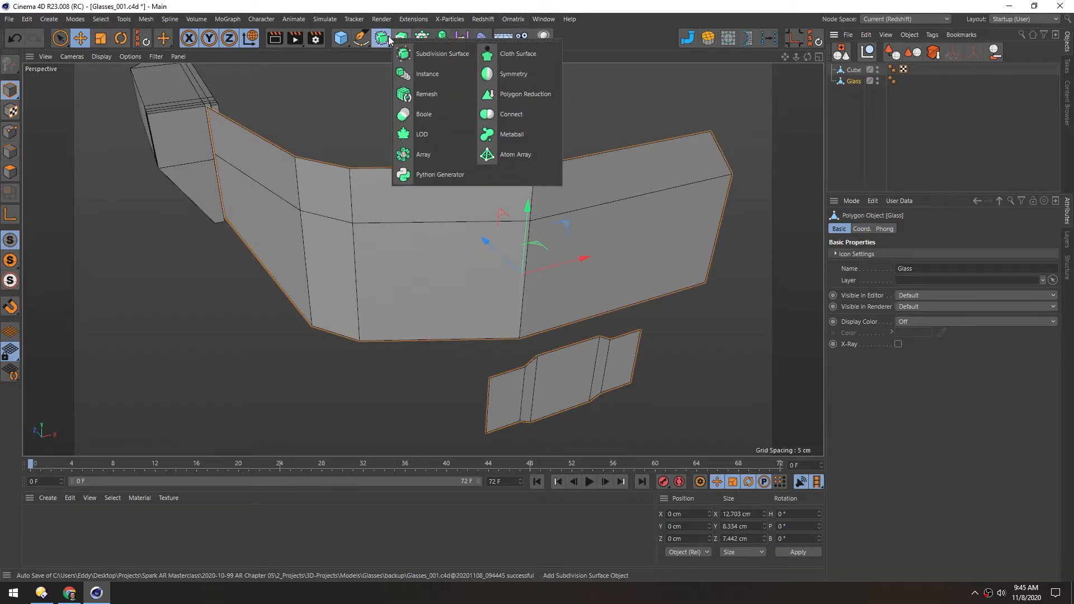
click(500, 54)
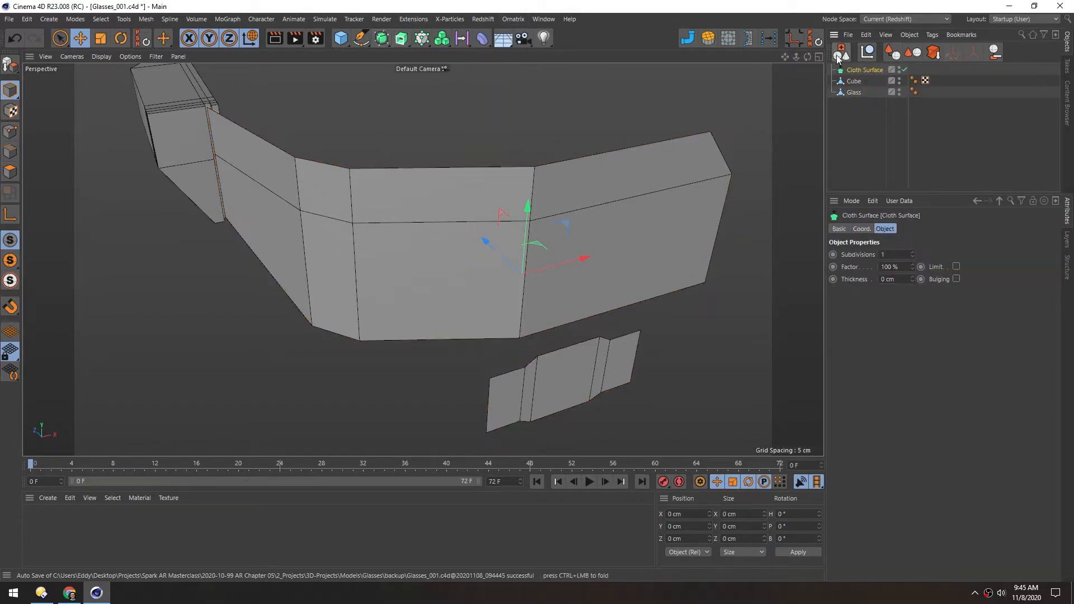
mouse_move(837, 73)
mouse_down()
mouse_move(855, 103)
mouse_move(858, 81)
mouse_move(844, 83)
mouse_up()
click(845, 81)
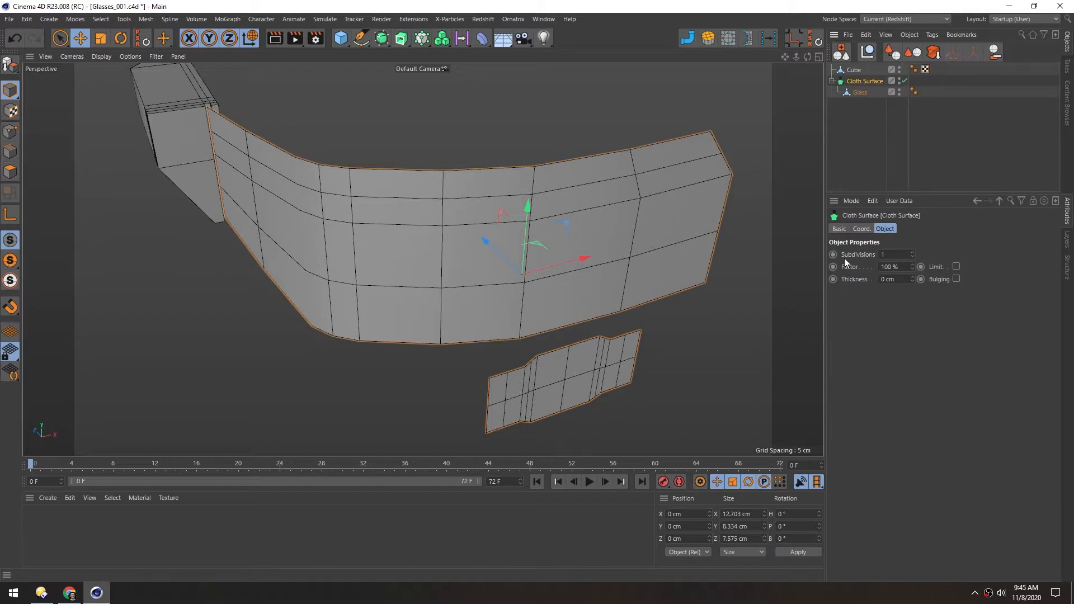
Set the Cloth Surface to 0 subdivisions, try a thickness of 0.2 cm, and settle on 0.1 cm
double_click(894, 255)
text(0)
key(Return)
drag(912, 277, 861, 283)
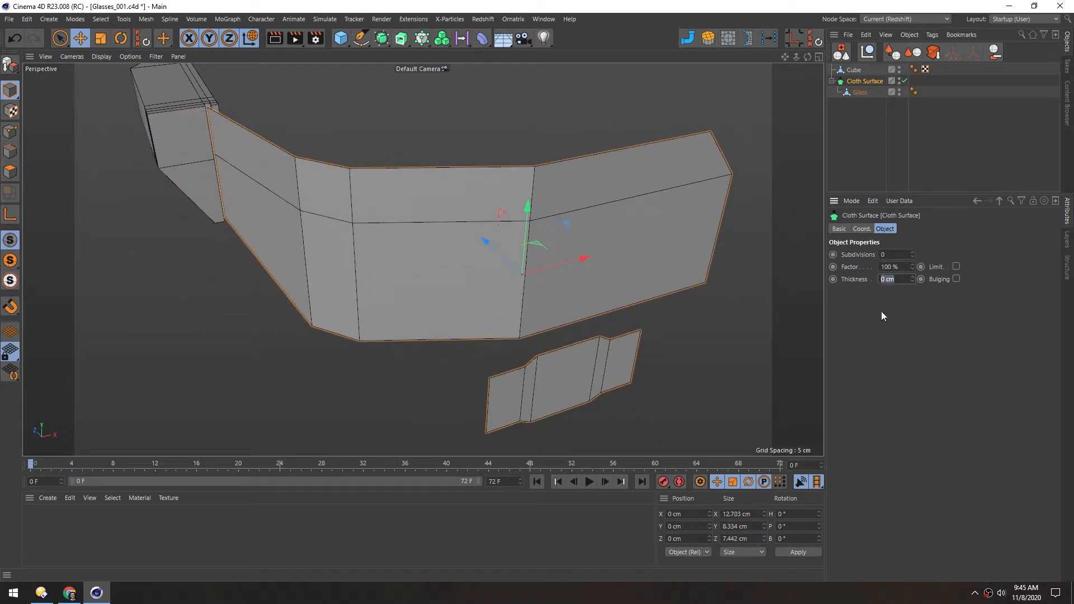
text(0.2)
key(Return)
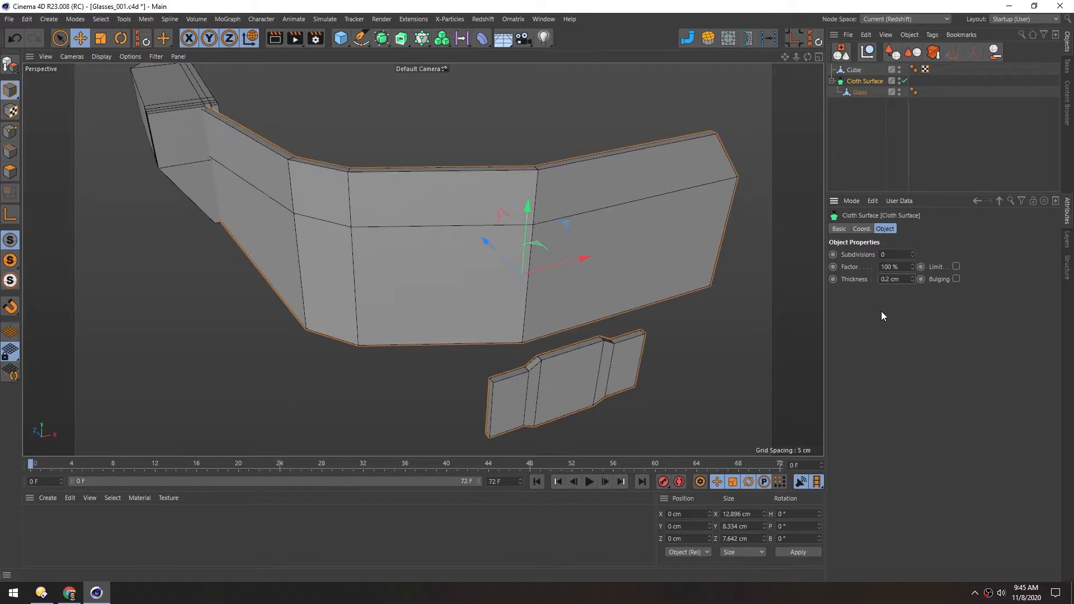
drag(899, 279, 872, 288)
text(0.1)
key(Return)
Shift the temple arm to about X -6.3 cm, Z 13.2 cm so its slot fits the thickened glass
alt+drag(209, 159, 250, 146)
alt+middle_drag(194, 137, 326, 221)
alt+drag(326, 220, 386, 227)
alt+right_drag(307, 223, 364, 202)
alt+drag(363, 203, 252, 201)
middle_click(250, 205)
middle_click(508, 184)
alt+right_drag(486, 230, 456, 244)
click(10, 91)
click(578, 316)
drag(542, 277, 439, 241)
middle_click(410, 298)
middle_click(372, 227)
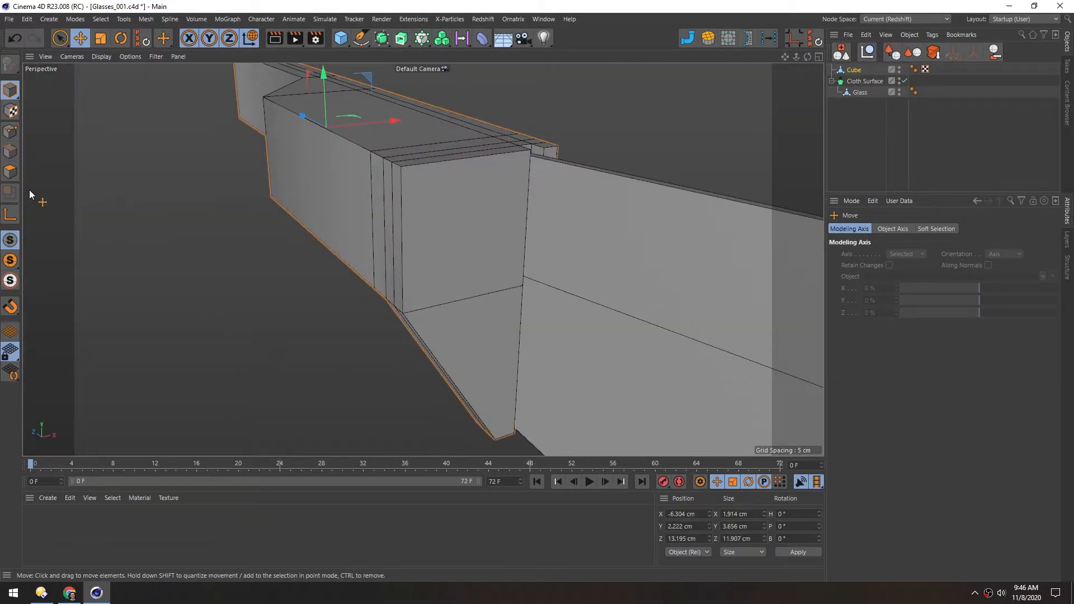
Inset the upper front end face of the temple arm by 0.15 cm with Extrude Inner
click(10, 172)
click(447, 214)
key(i)
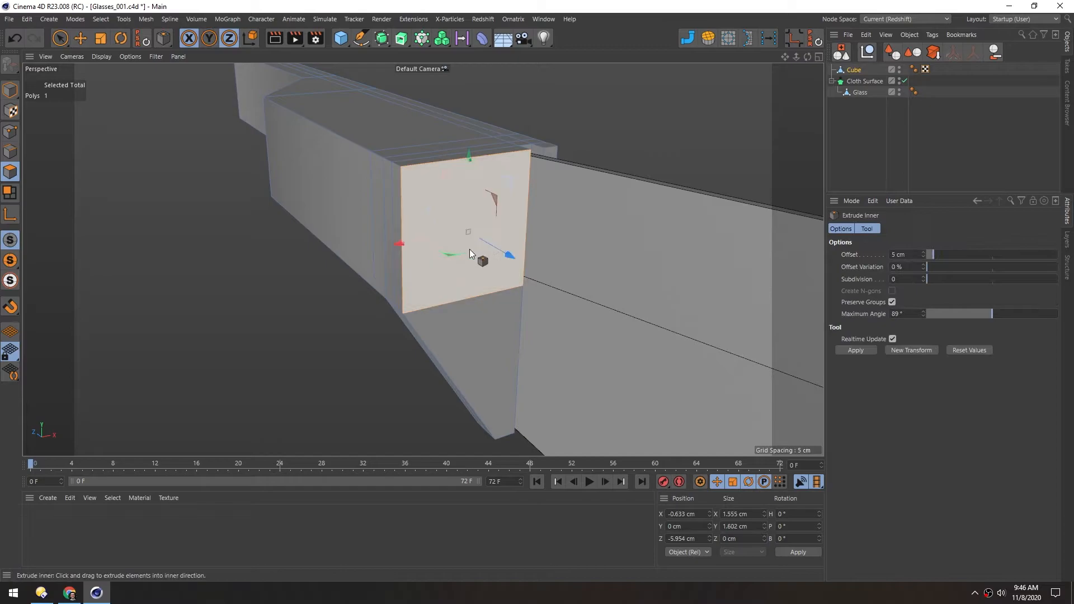
drag(484, 273, 514, 273)
Cut both diagonals across the inset face with the Polygon Pen so they cross at its centre
scroll(459, 243, up, 4)
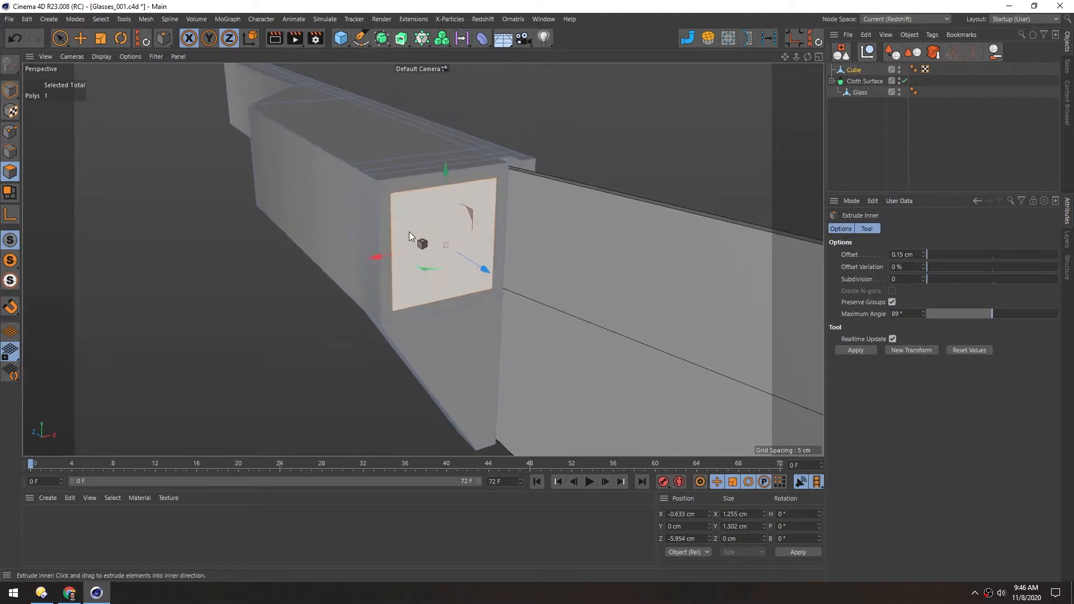
key(m)
key(e)
alt+drag(438, 227, 452, 220)
click(380, 180)
click(521, 306)
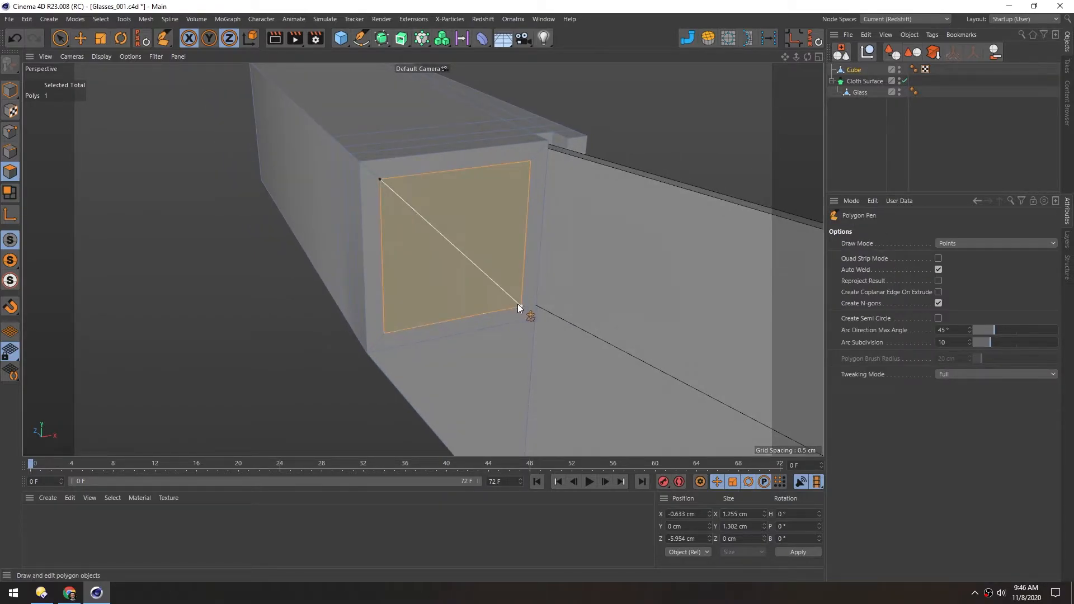
click(529, 162)
click(384, 332)
Bevel the face's centre point by 0.38 cm with 3 subdivisions and -100% depth to form a circle
click(10, 132)
key(e)
click(458, 249)
key(m)
key(s)
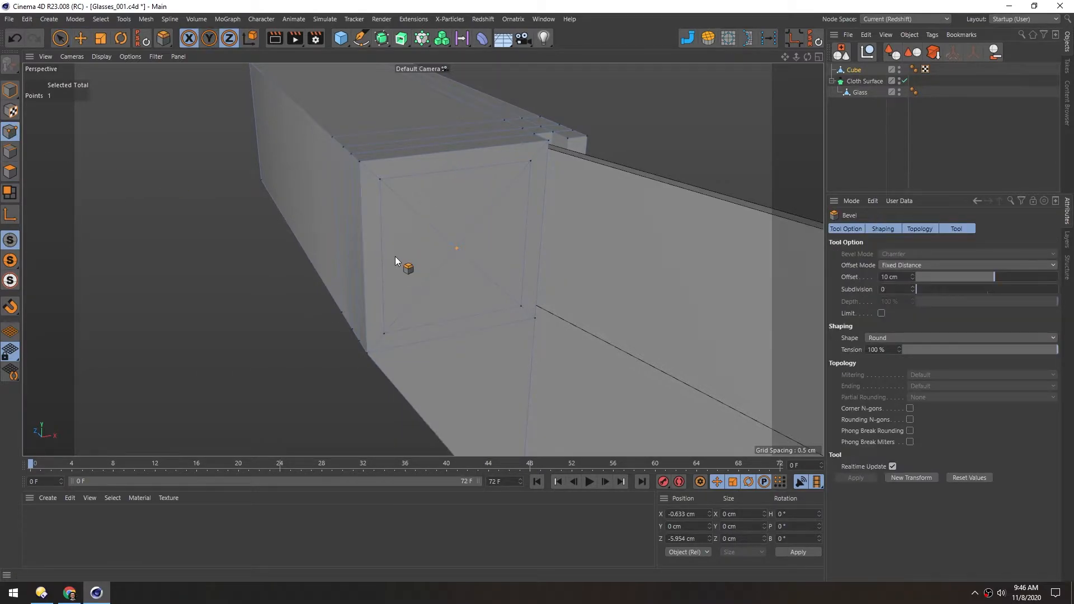
drag(398, 256, 405, 256)
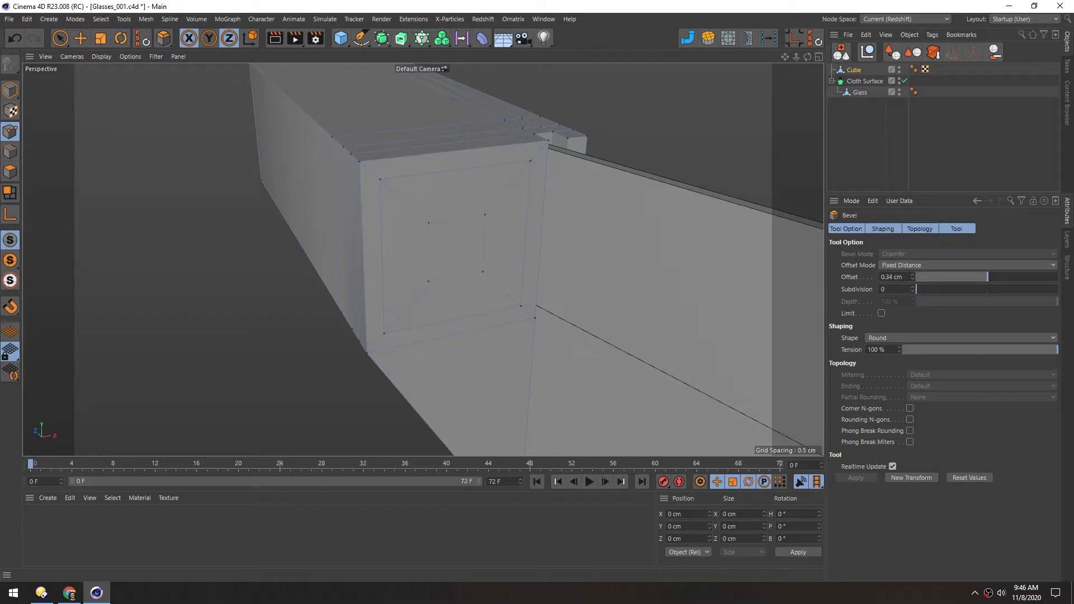
click(913, 287)
click(912, 287)
click(912, 287)
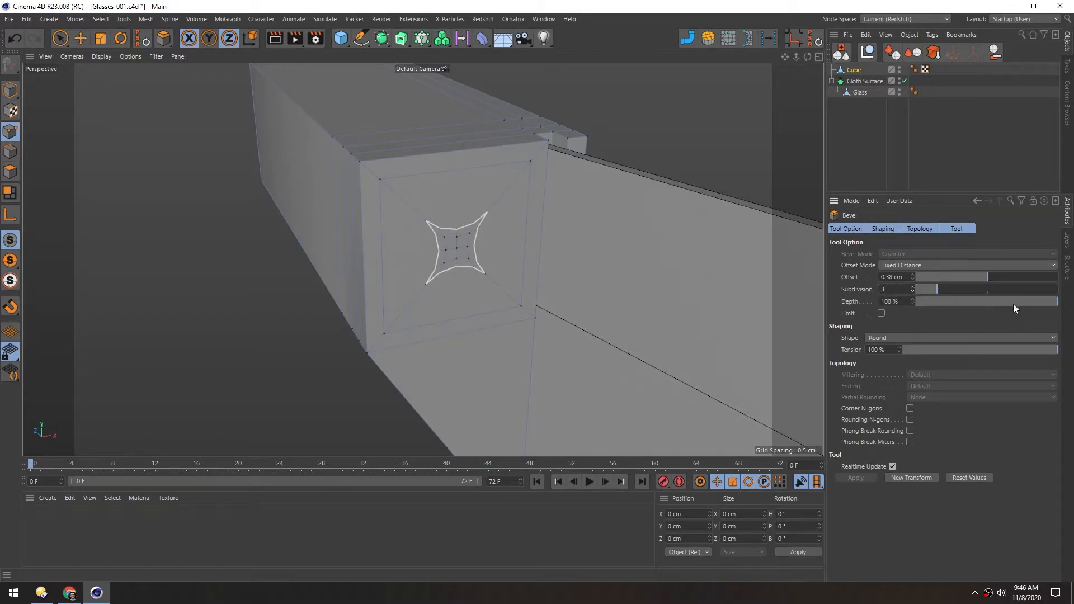
drag(1051, 302, 804, 310)
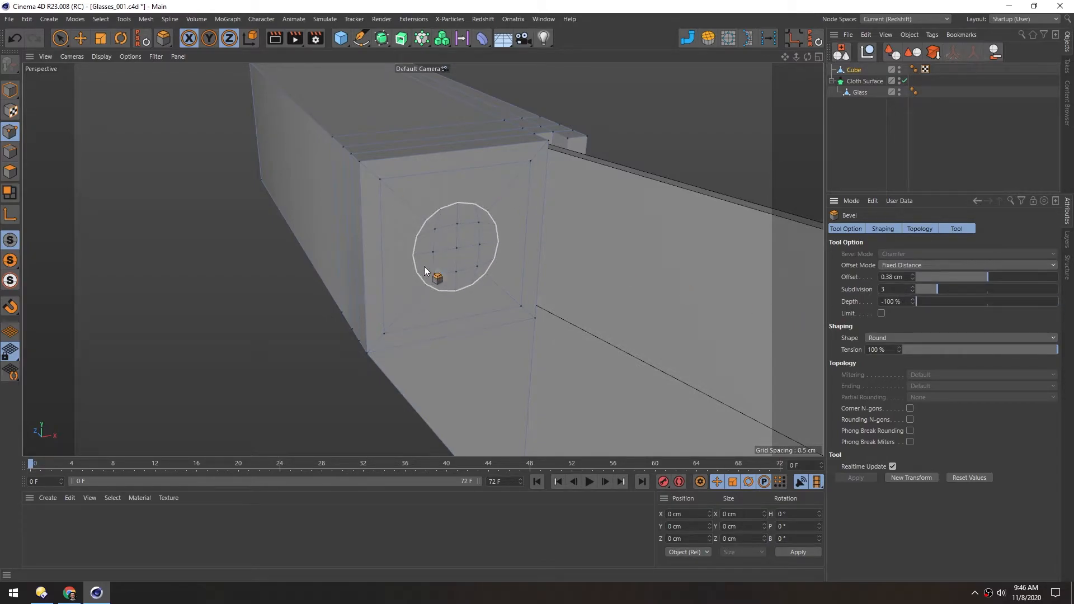
Select all polygons of the inset face, including the circle, and remove their N-gons
alt+drag(424, 271, 416, 274)
scroll(416, 274, up, 3)
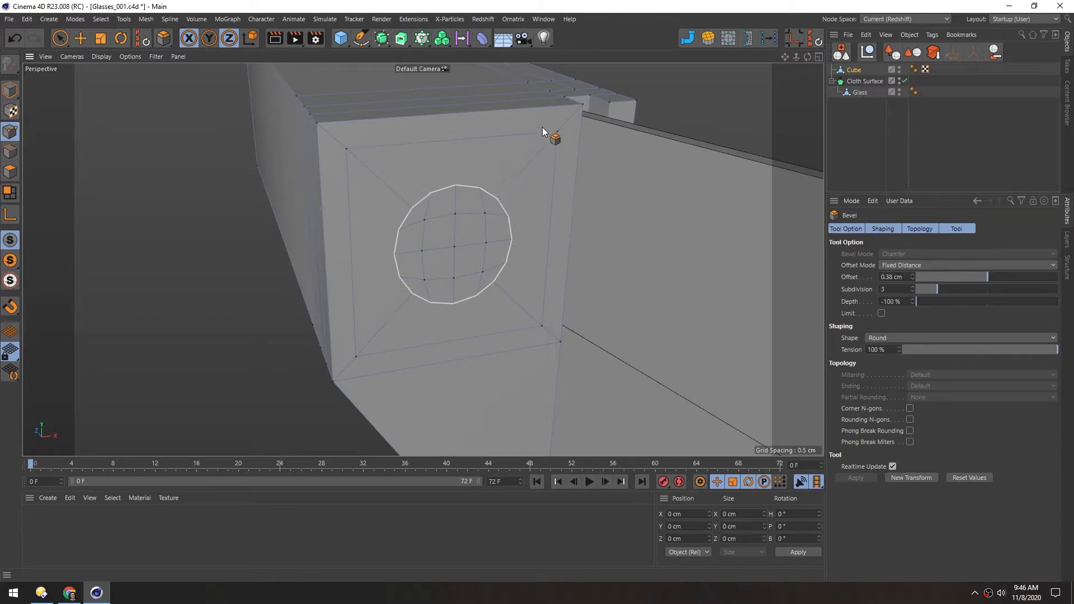
click(11, 173)
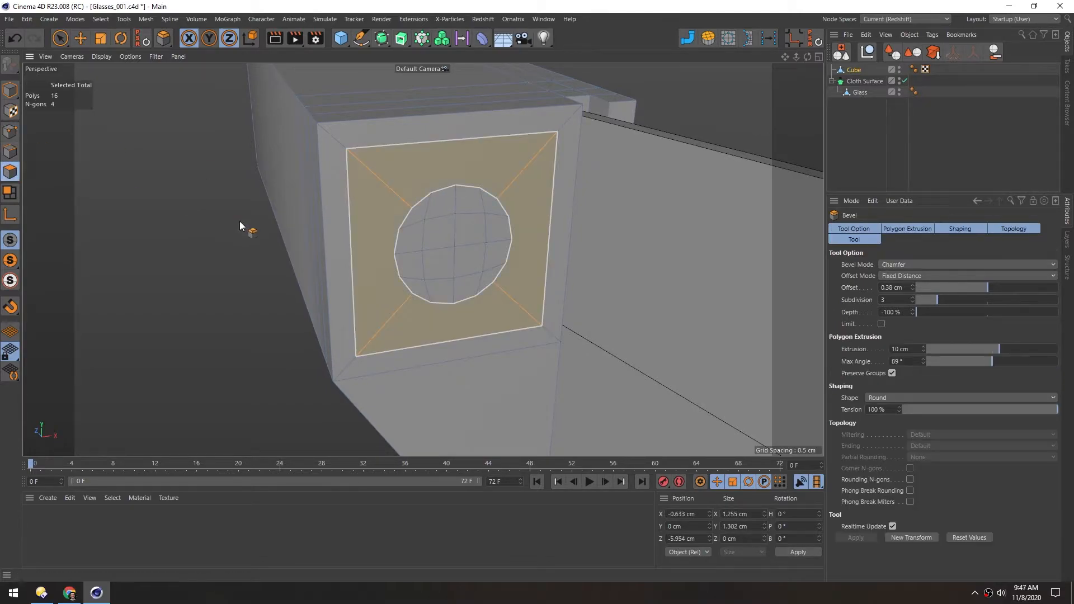
key(space)
mouse_move(376, 244)
shift+mouse_down()
mouse_move(491, 204)
mouse_move(465, 297)
shift+mouse_up()
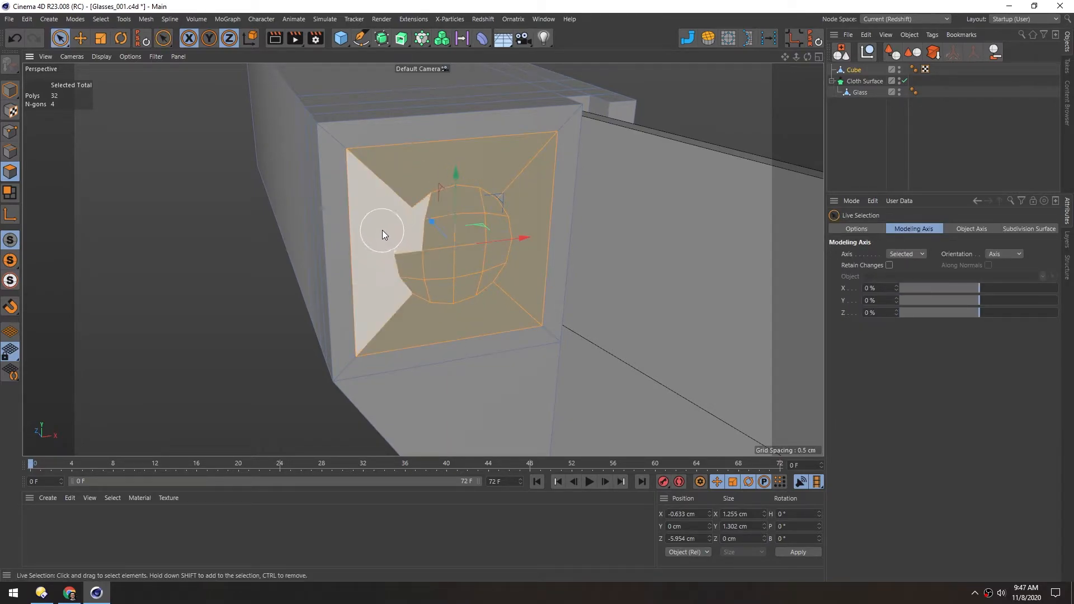
right_click(381, 231)
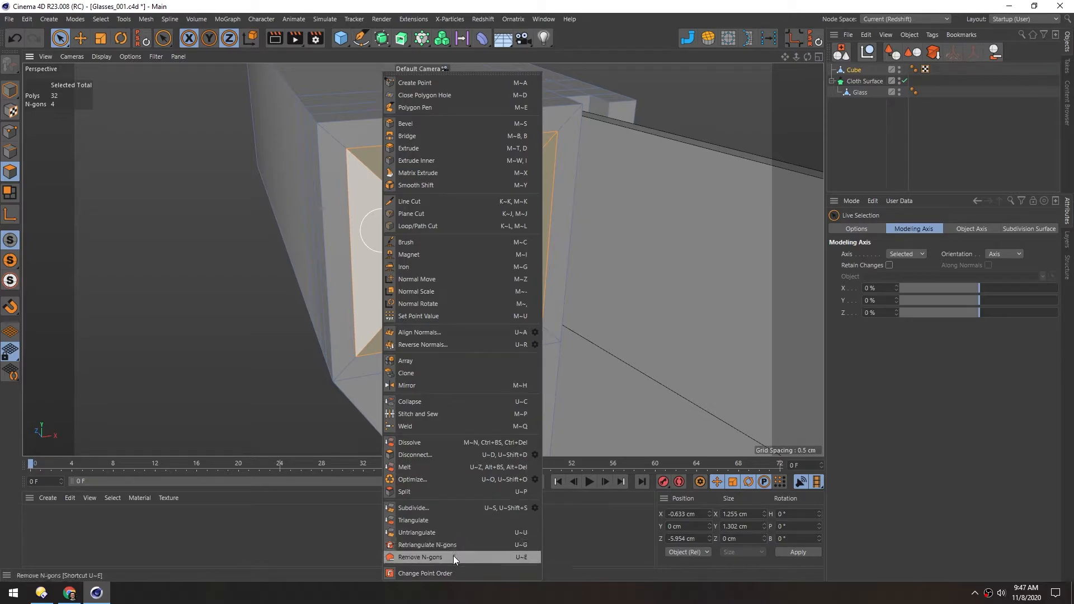
click(471, 556)
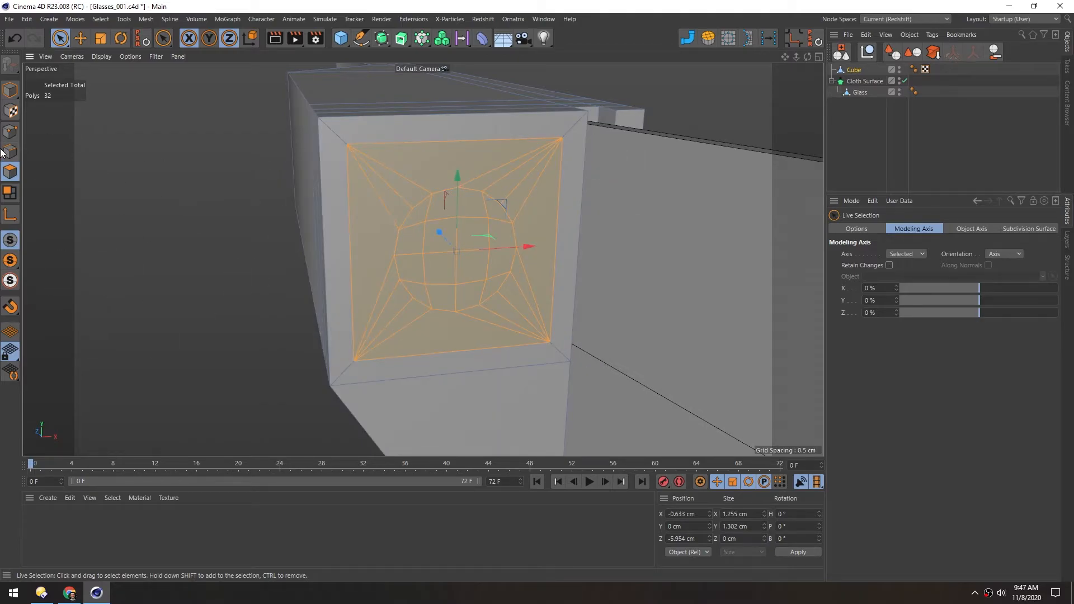
Examine how the triangulated edges run from the inset face's corners to the circle's points
mouse_move(382, 158)
alt+mouse_down()
mouse_move(422, 161)
mouse_move(376, 163)
mouse_move(354, 201)
mouse_move(374, 161)
alt+mouse_up()
click(10, 132)
key(e)
alt+right_drag(359, 152, 438, 141)
alt+drag(438, 144, 386, 169)
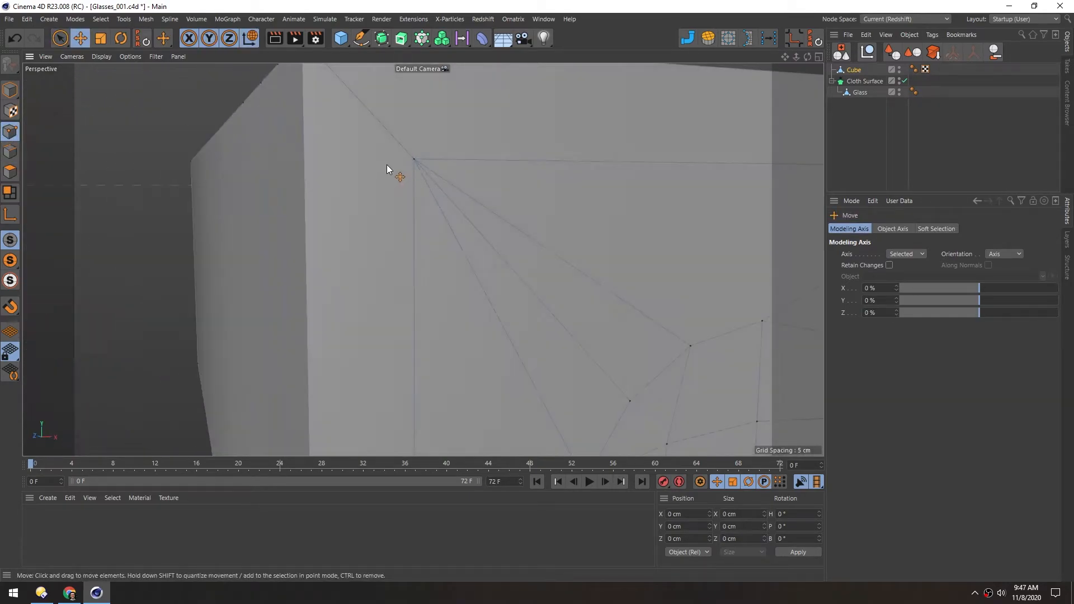
alt+right_drag(531, 240, 442, 274)
alt+middle_drag(581, 301, 398, 257)
alt+right_drag(350, 257, 397, 246)
alt+drag(437, 220, 370, 240)
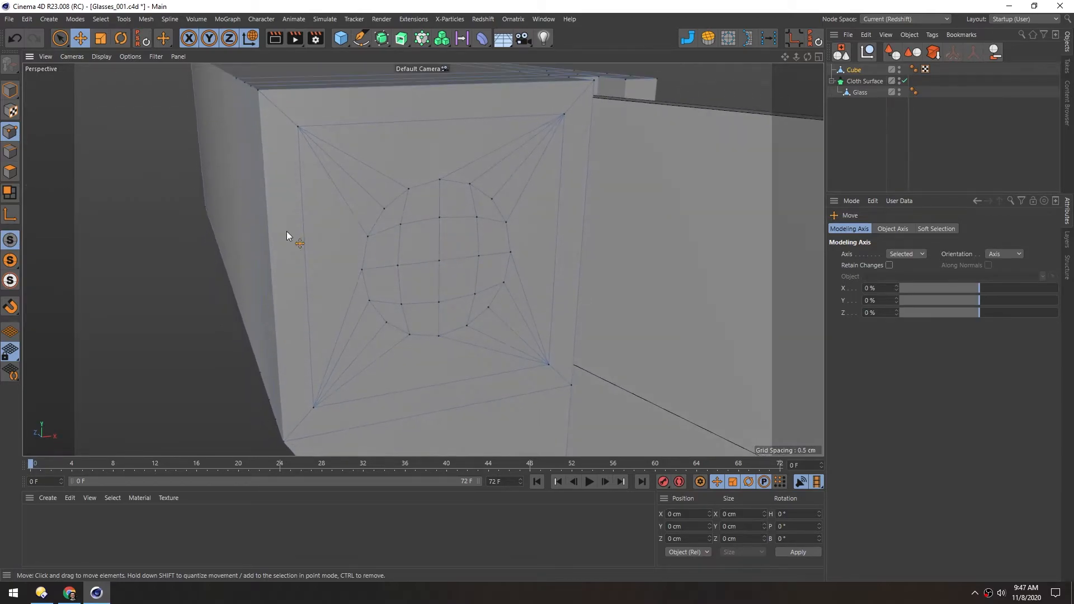
Select only the polygons inside the circle and inset them by 0.02 cm
click(10, 173)
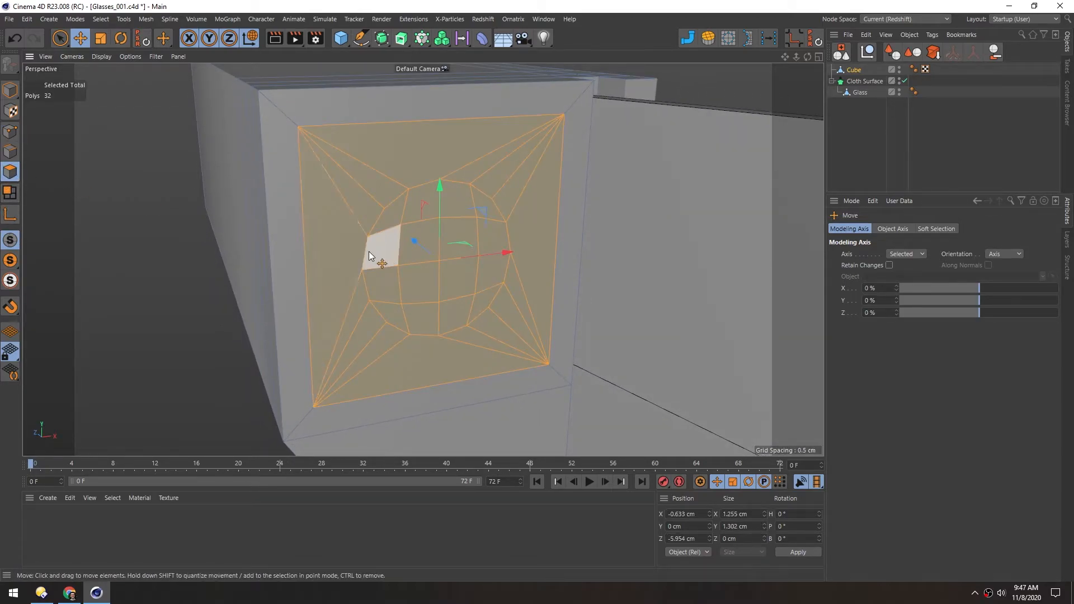
key(9)
mouse_move(404, 286)
mouse_down()
mouse_move(413, 227)
mouse_move(467, 226)
mouse_move(472, 269)
mouse_move(448, 304)
mouse_up()
key(i)
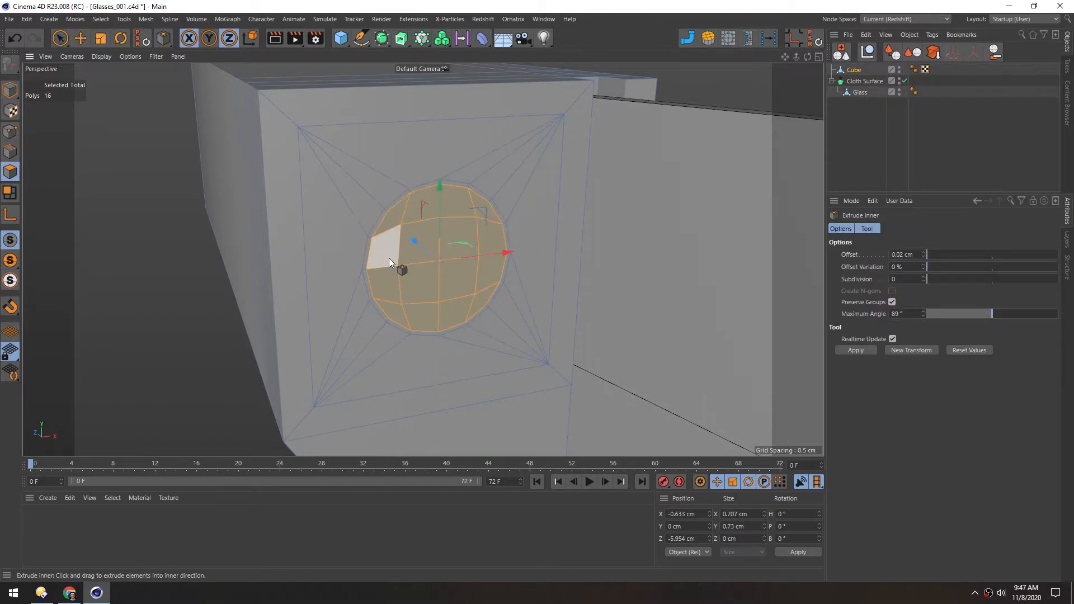
alt+right_drag(388, 255, 424, 246)
Recess the circle into the arm in two stages, scaling it to about 0.68 cm wide between them
drag(446, 246, 438, 245)
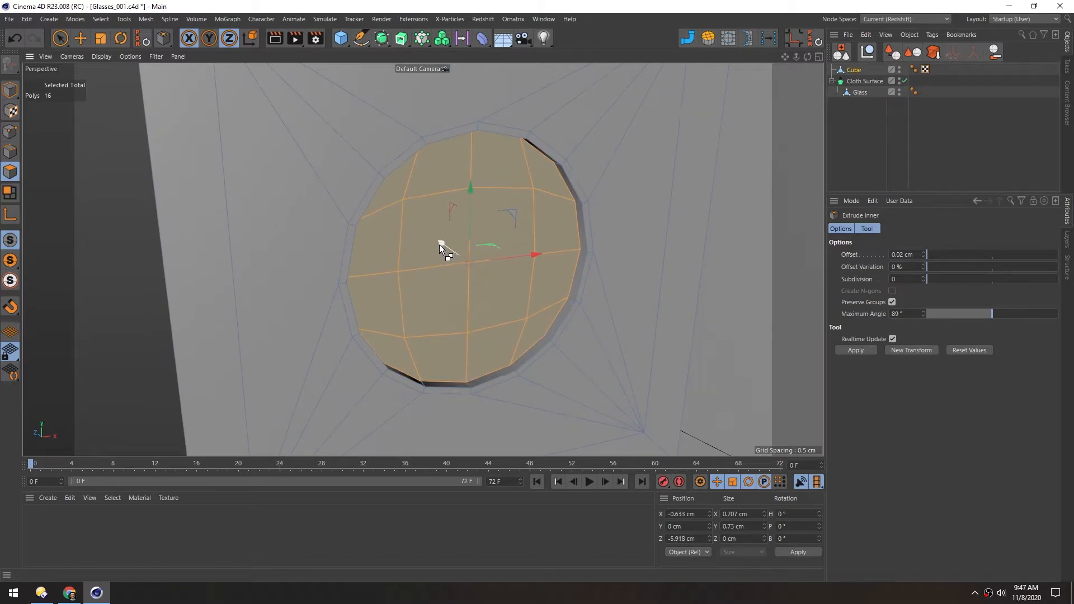
key(t)
drag(508, 295, 485, 293)
key(e)
ctrl+drag(441, 241, 421, 227)
Select the centre point of the recessed disc and enable soft selection for the Move tool
alt+right_drag(529, 251, 542, 299)
alt+drag(485, 260, 518, 203)
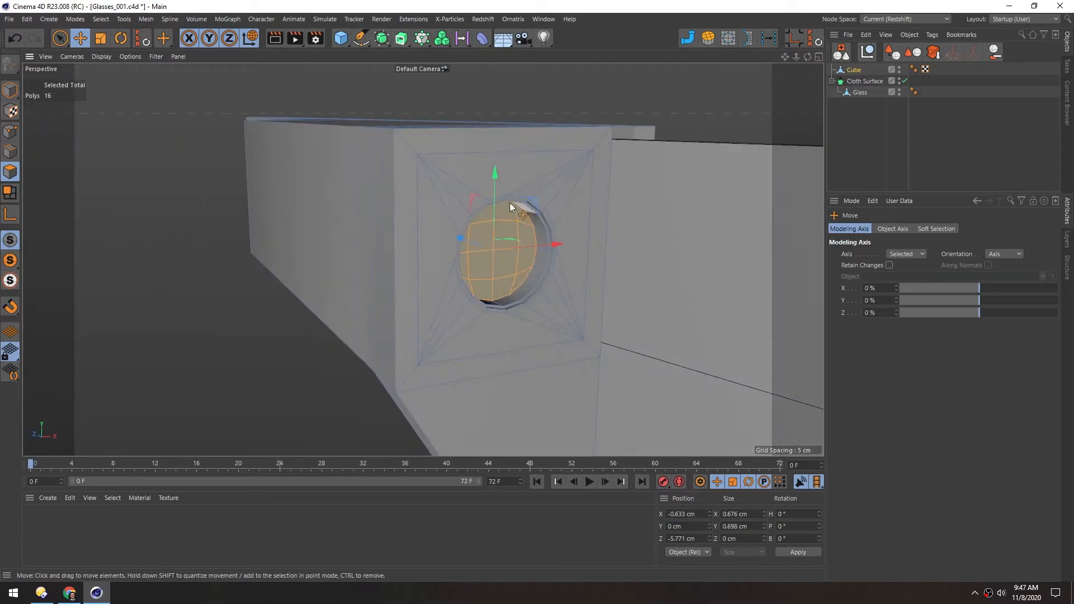
alt+right_drag(491, 266, 533, 242)
alt+middle_drag(502, 237, 485, 278)
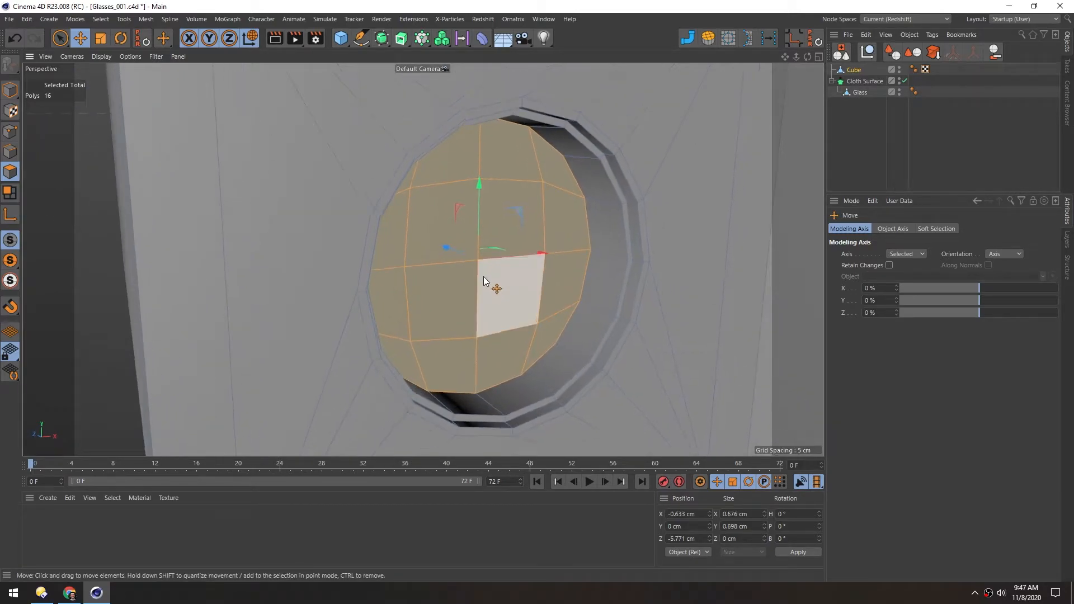
alt+drag(475, 287, 412, 284)
alt+drag(564, 190, 398, 239)
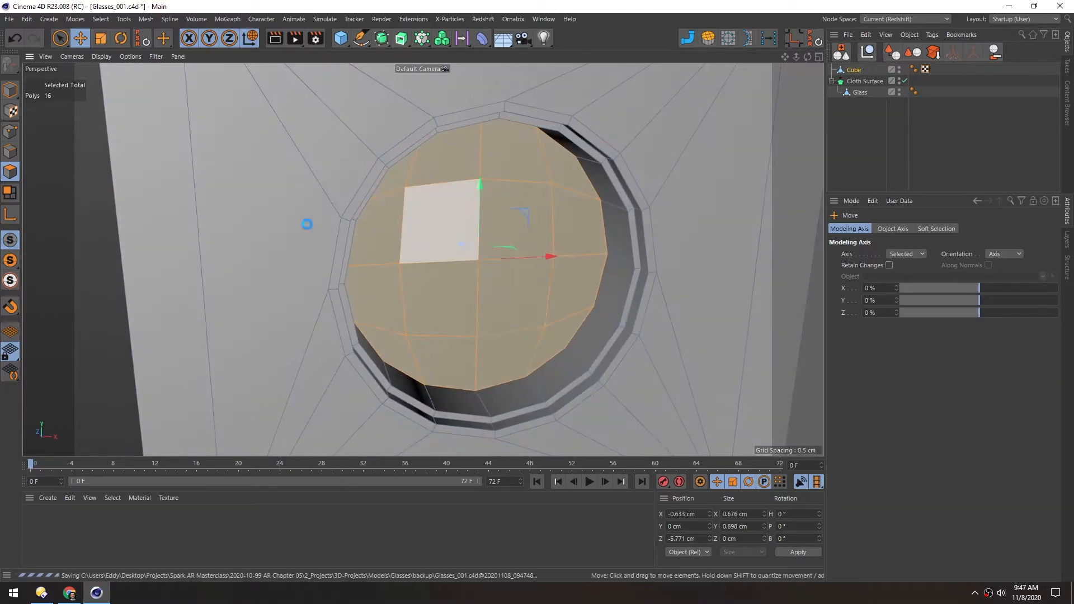
click(10, 133)
click(479, 261)
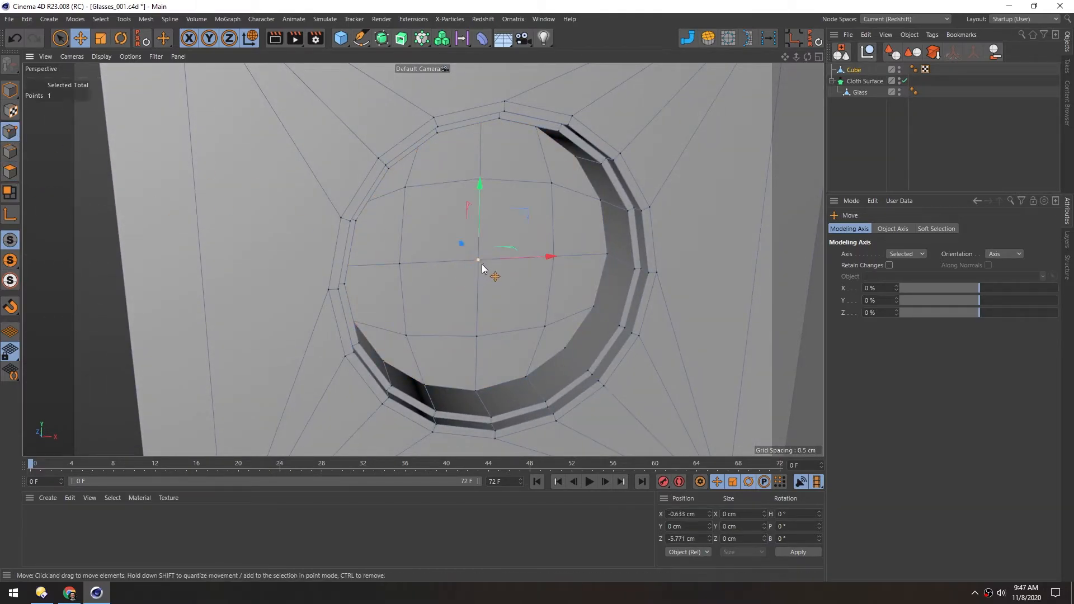
click(937, 229)
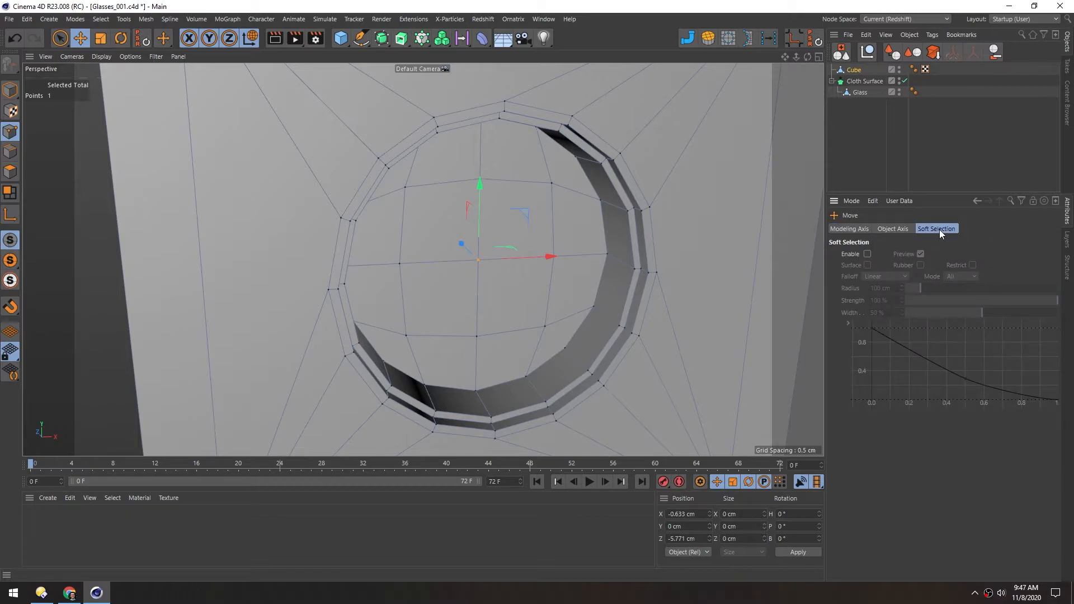
click(867, 254)
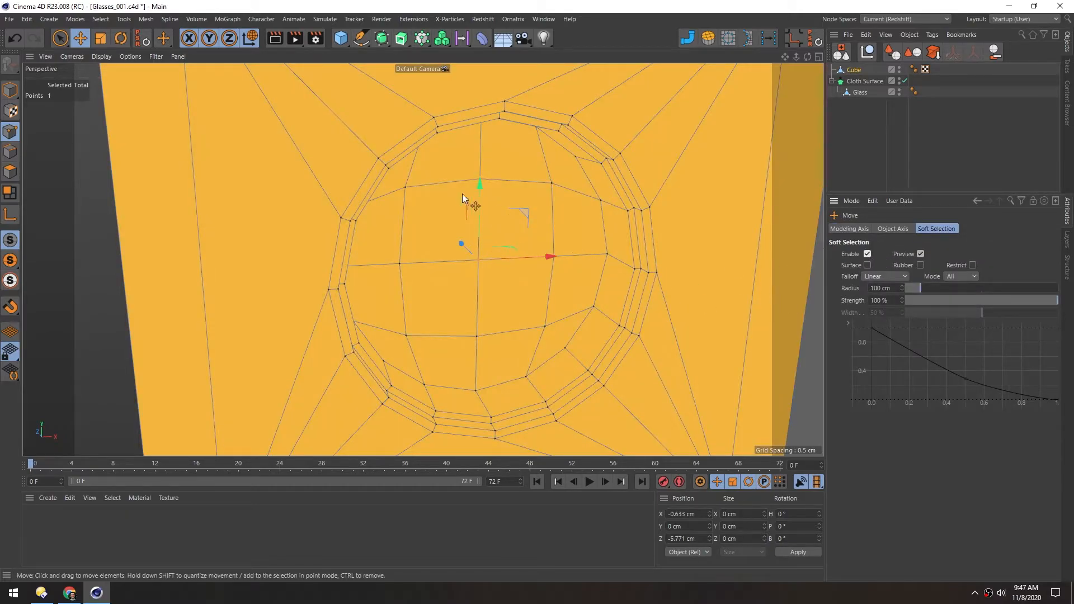
Reduce the soft selection radius to 0.3 cm so its influence stays within the recessed disc
drag(911, 290, 902, 288)
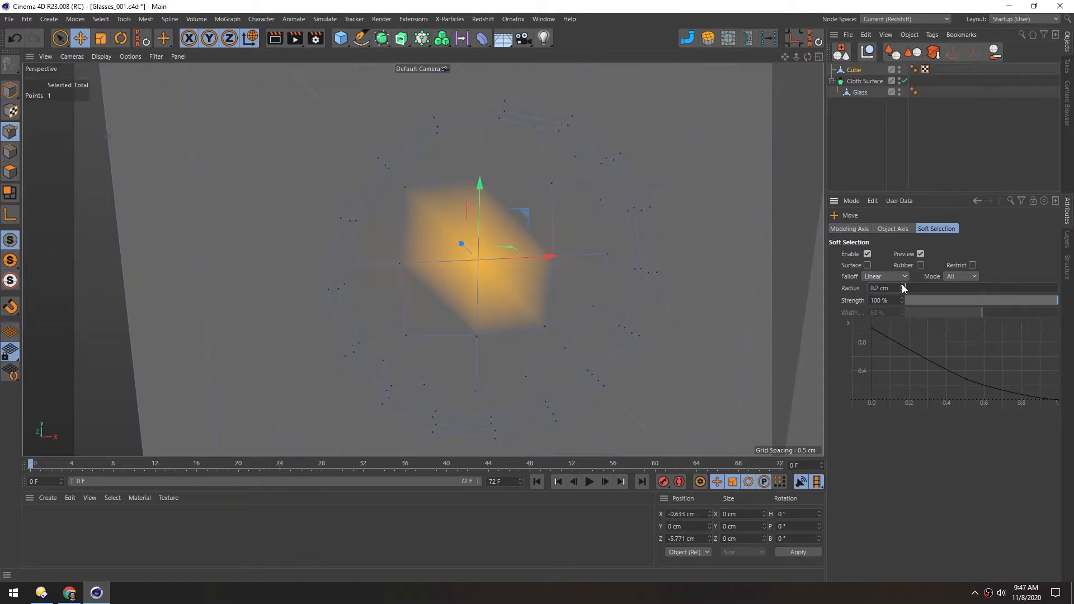
click(902, 285)
click(902, 285)
alt+drag(513, 199, 502, 142)
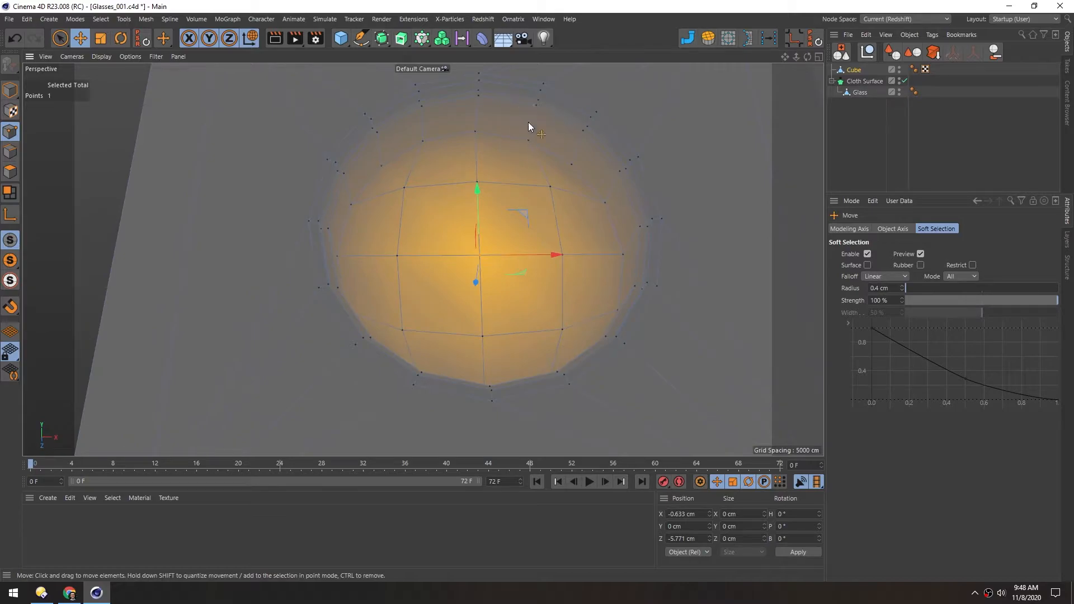
alt+middle_drag(474, 144, 475, 155)
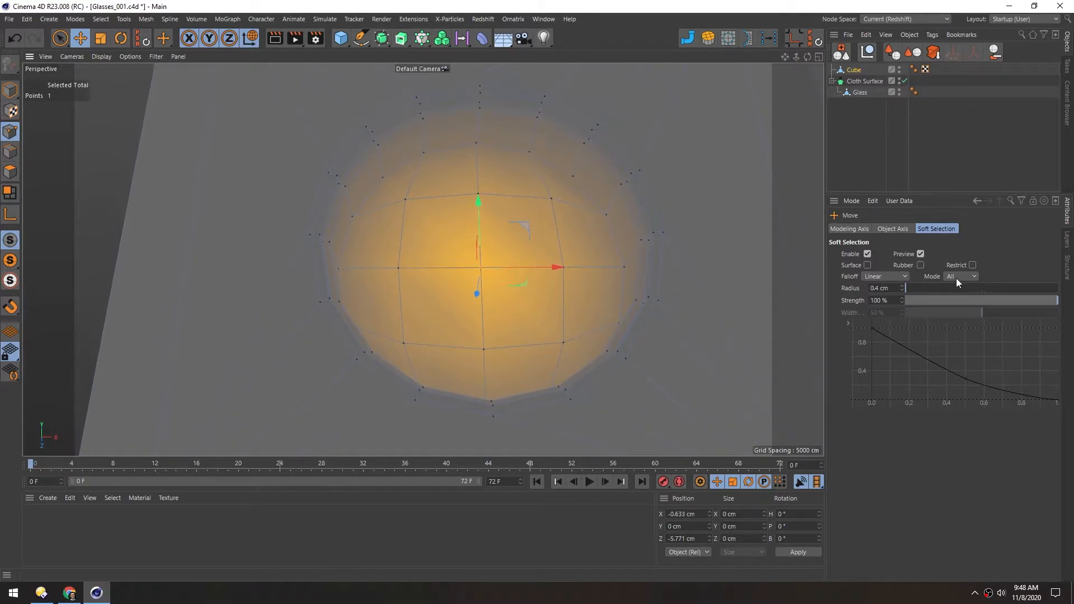
click(902, 290)
alt+drag(477, 243, 488, 277)
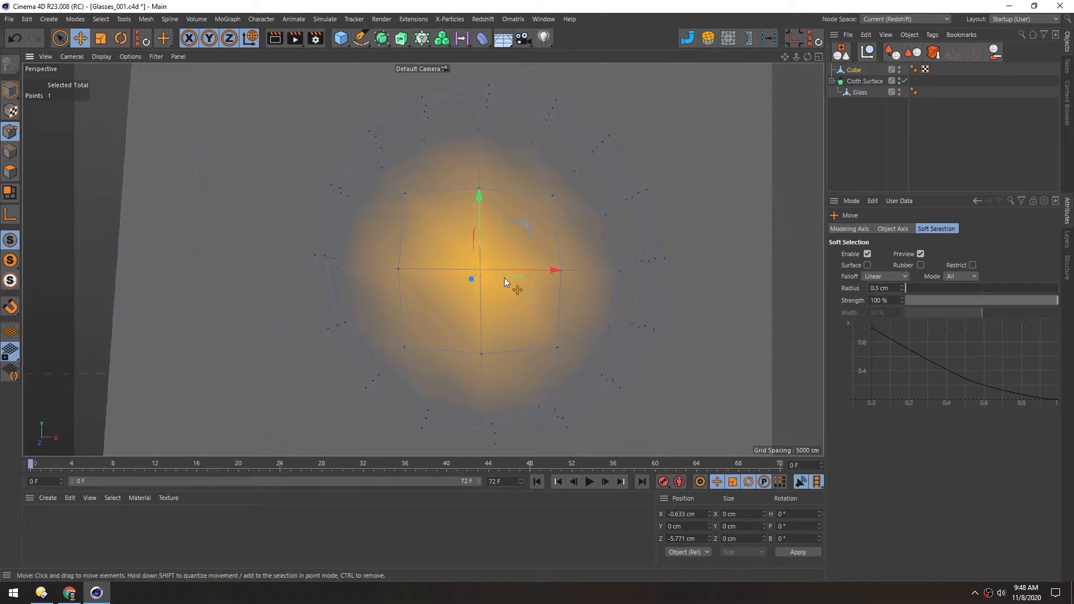
Set the soft selection falloff to Circle and pull the disc's centre point outward to about Z -5.97 cm, forming a dome
click(883, 276)
click(878, 325)
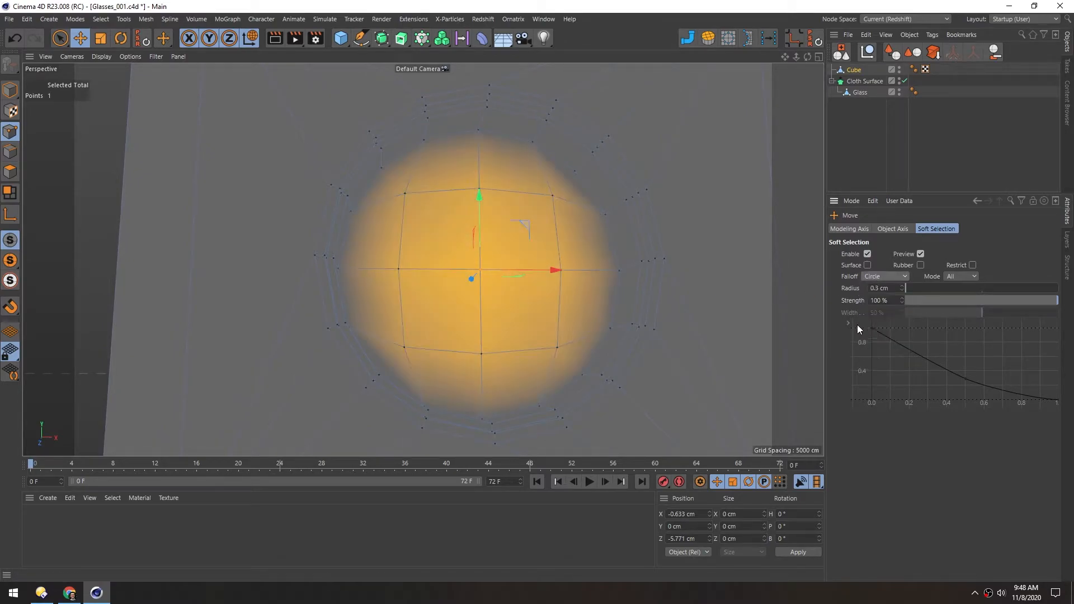
alt+drag(403, 315, 425, 248)
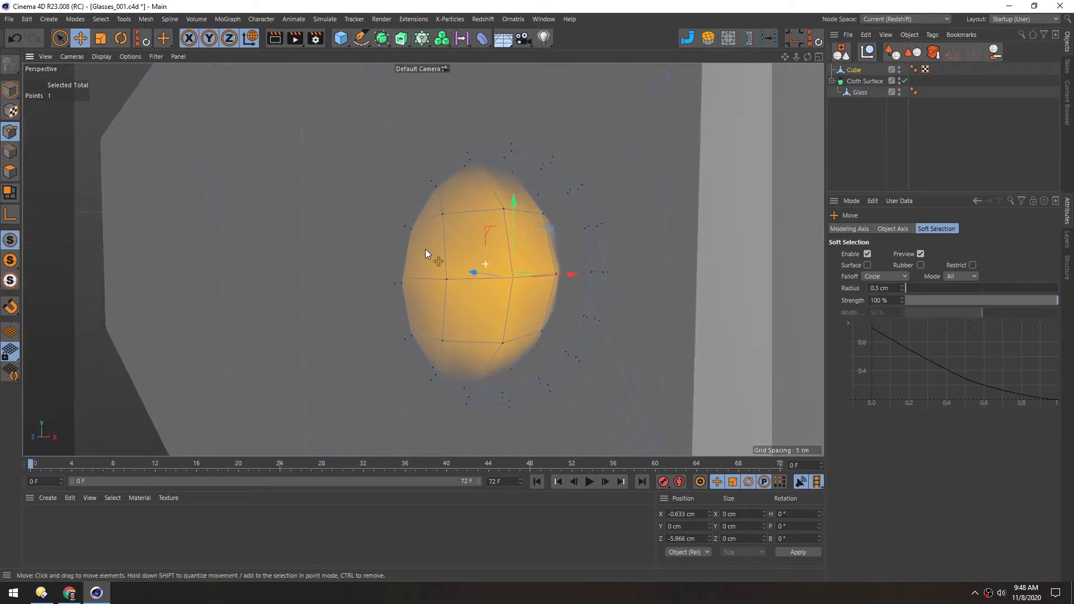
Return to Model mode, deselect the arm, and display the whole glasses with Gouraud shading without lines
click(10, 90)
alt+drag(426, 206, 204, 319)
key(n)
key(a)
mouse_move(468, 206)
alt+mouse_down()
mouse_move(437, 227)
mouse_move(453, 227)
alt+mouse_up()
alt+right_drag(453, 227, 381, 250)
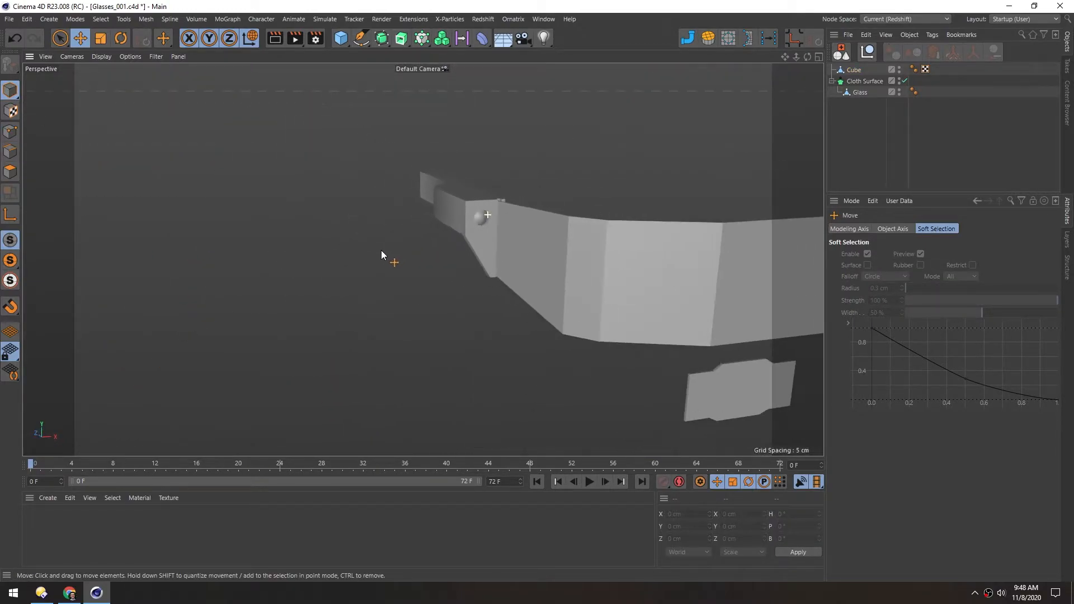
alt+middle_drag(532, 253, 394, 236)
alt+drag(394, 236, 390, 205)
Enable SSAO in the perspective viewport
click(121, 56)
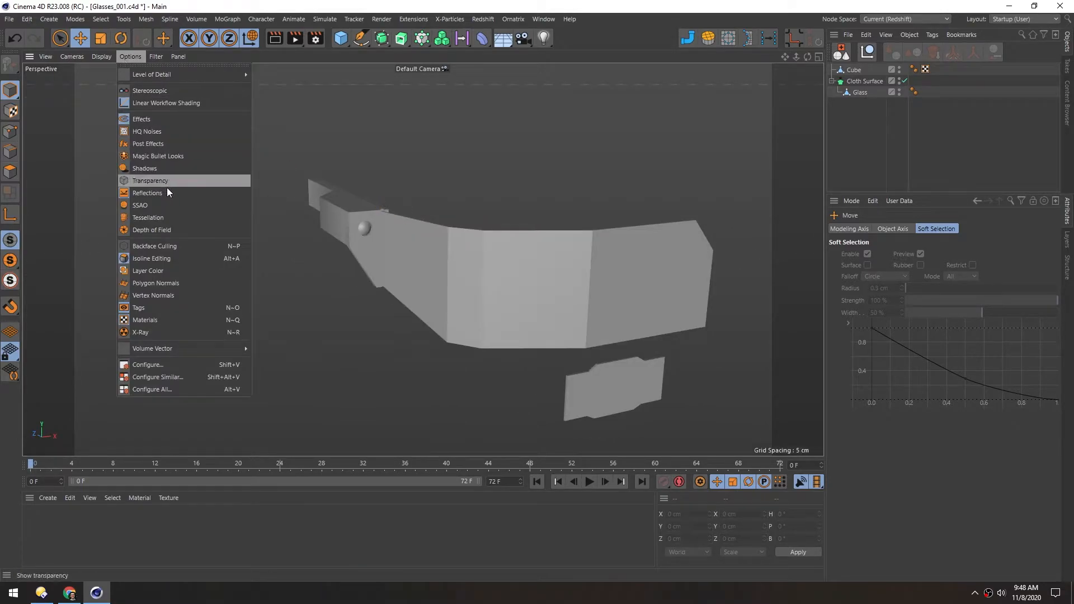
click(137, 206)
alt+drag(381, 230, 369, 206)
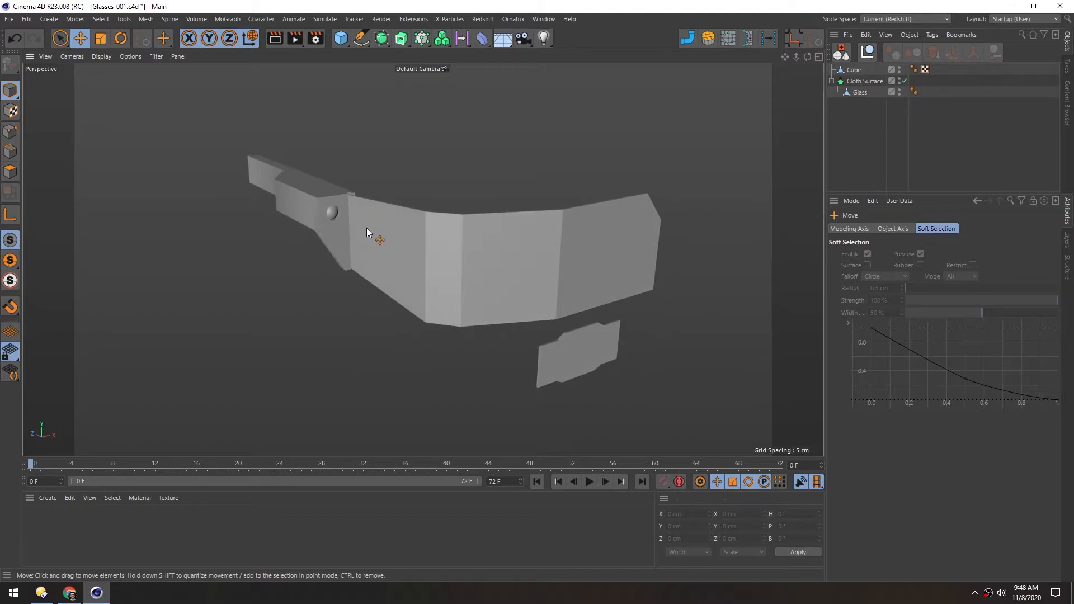
Turn off Reflections in the perspective viewport's effects settings
key(shift+v)
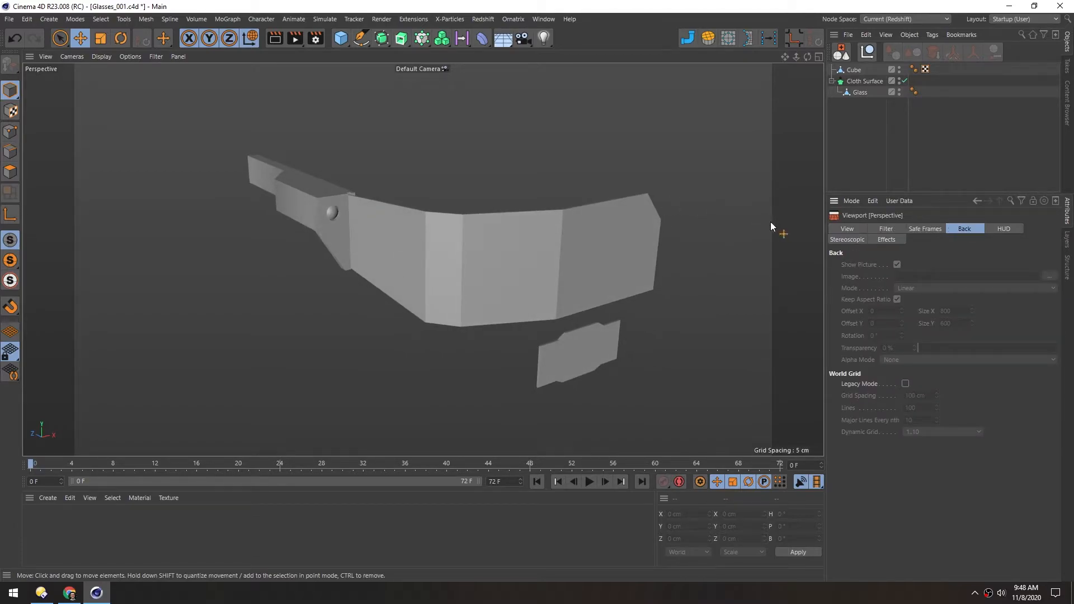
click(887, 239)
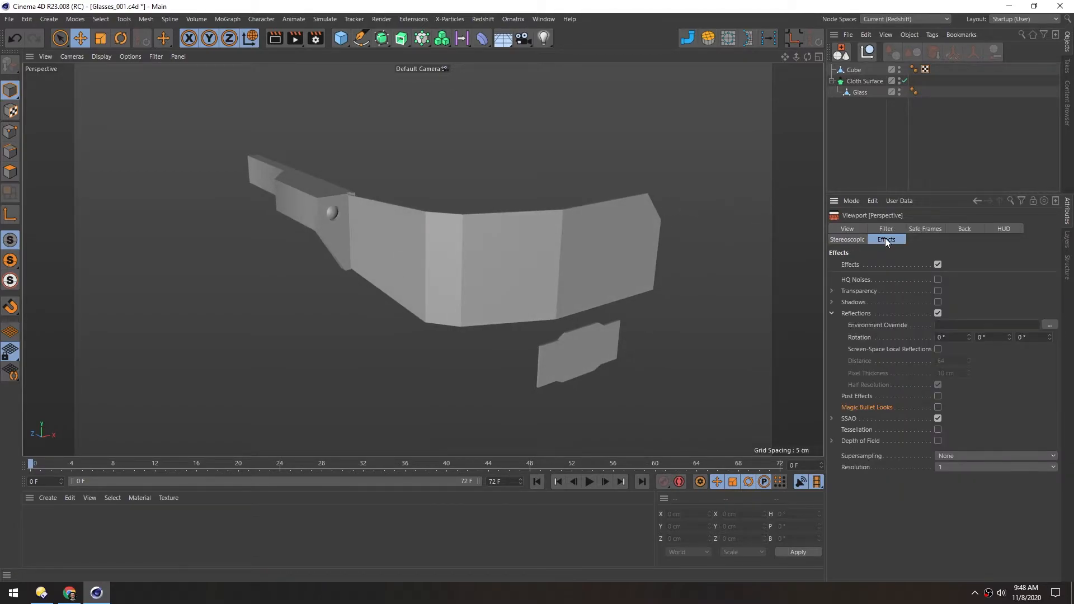
click(937, 313)
click(832, 314)
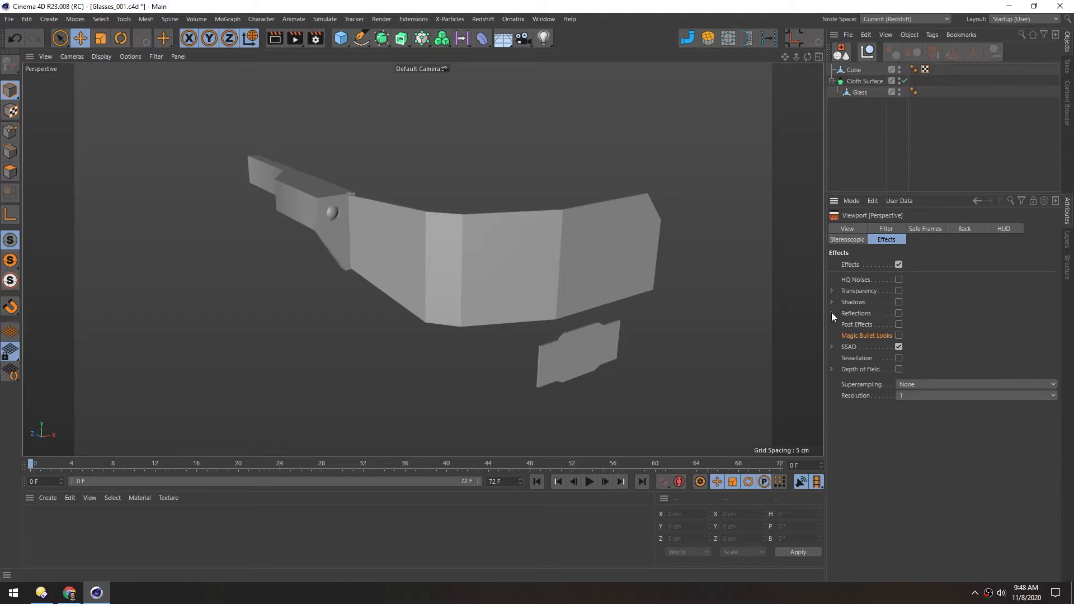
Set the perspective viewport's SSAO radius to 1 cm and its power to 1
click(832, 347)
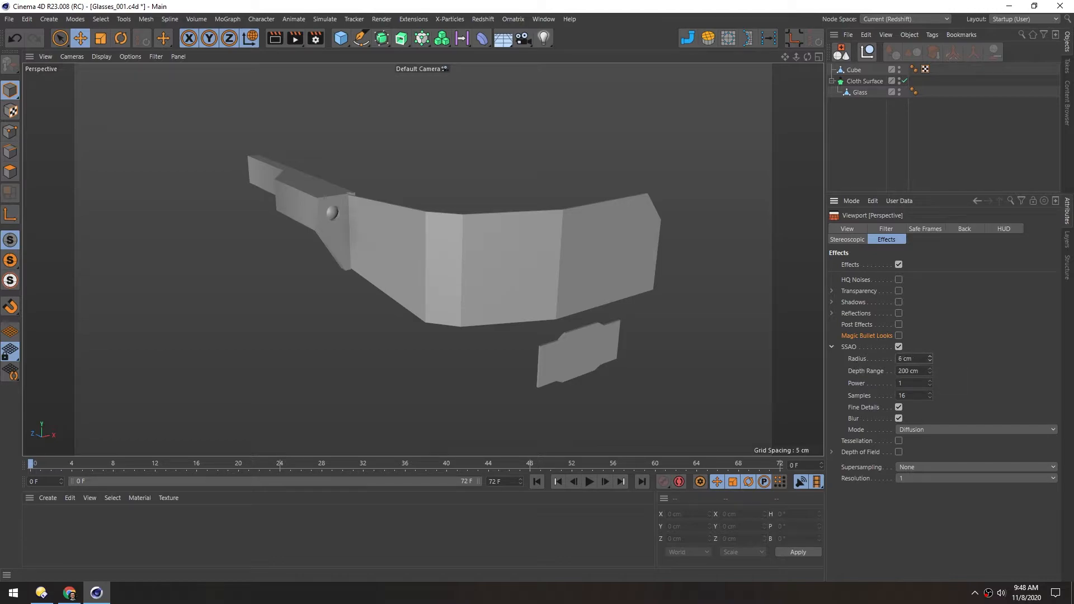
click(928, 356)
drag(928, 384, 929, 373)
alt+drag(335, 207, 368, 179)
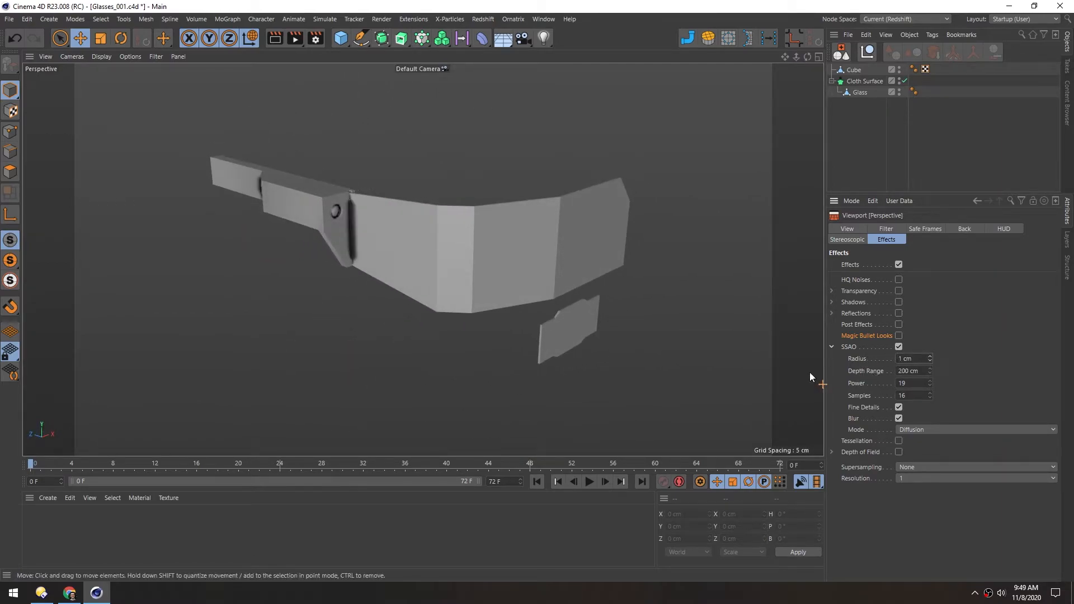
drag(912, 384, 852, 383)
text(1)
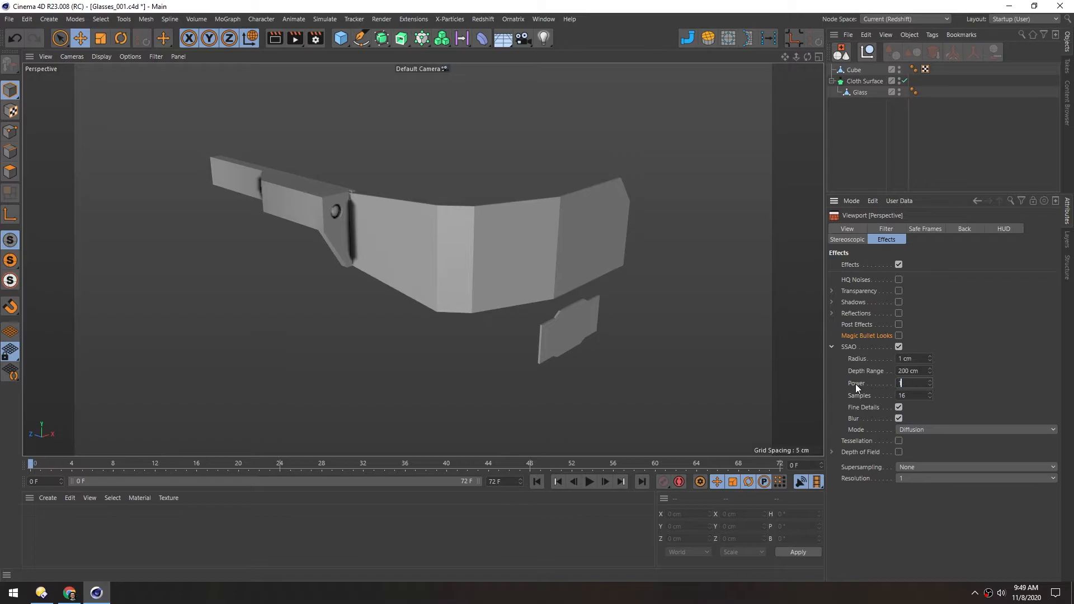
key(Return)
Switch to edge editing on the temple arm and rename its Cube object as Earpiece
alt+drag(373, 227, 318, 215)
alt+right_drag(318, 214, 386, 204)
alt+drag(386, 282, 418, 260)
click(10, 151)
double_click(854, 70)
text(Earpie)
key(Return)
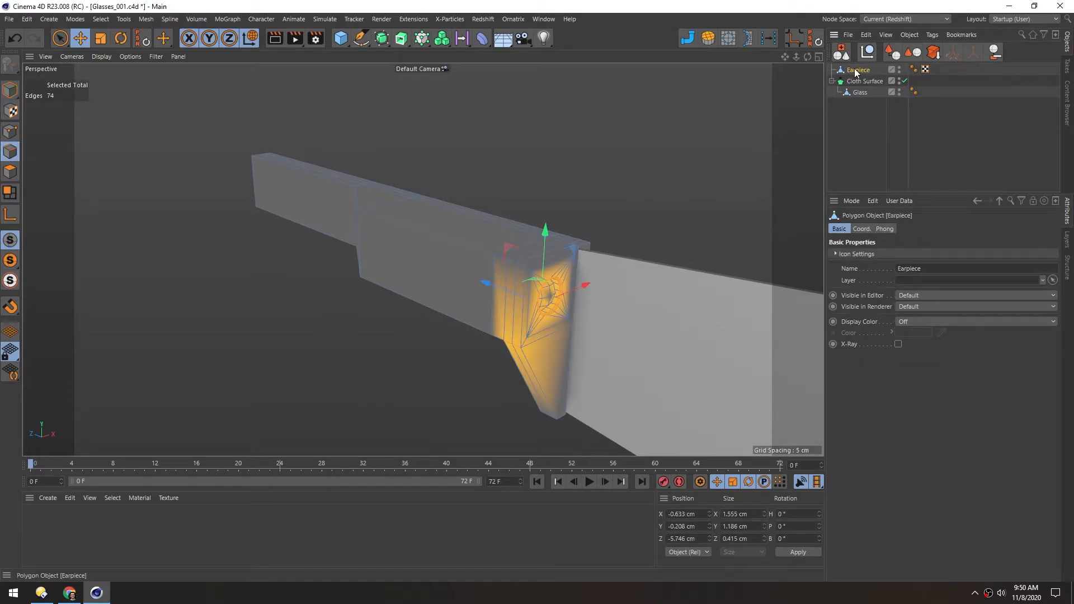
Disable soft selection and select the six outer top edges along the earpiece, excluding the edge on the camera face
double_click(376, 216)
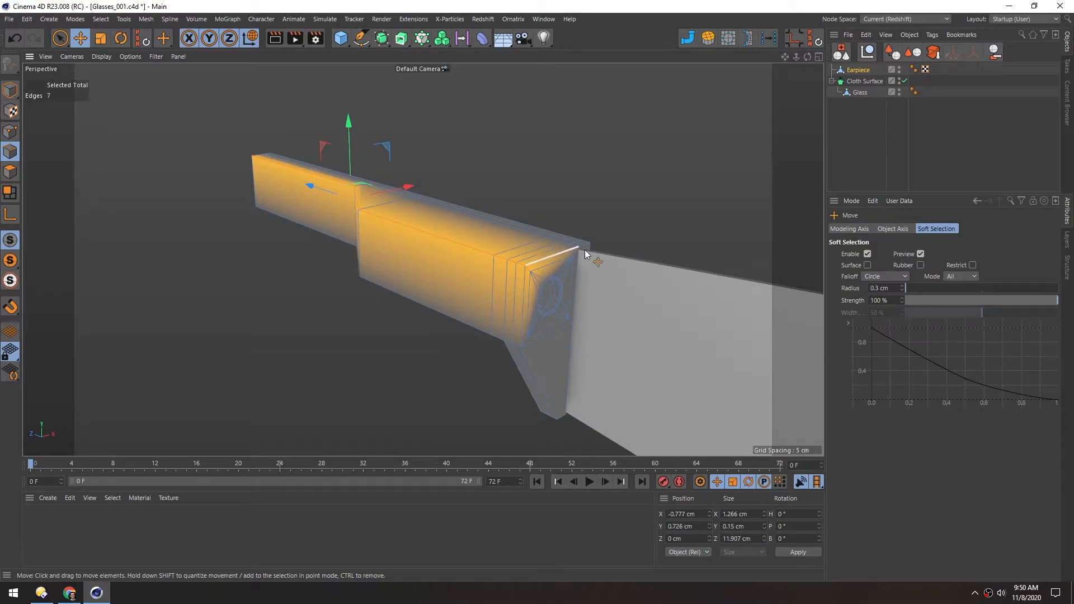
click(867, 254)
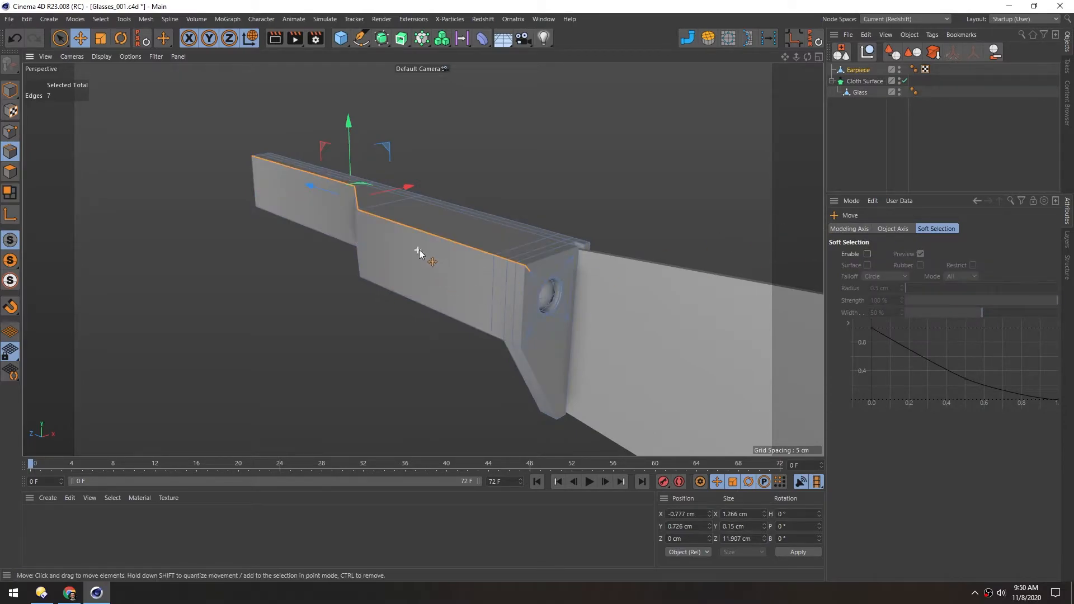
scroll(425, 248, up, 4)
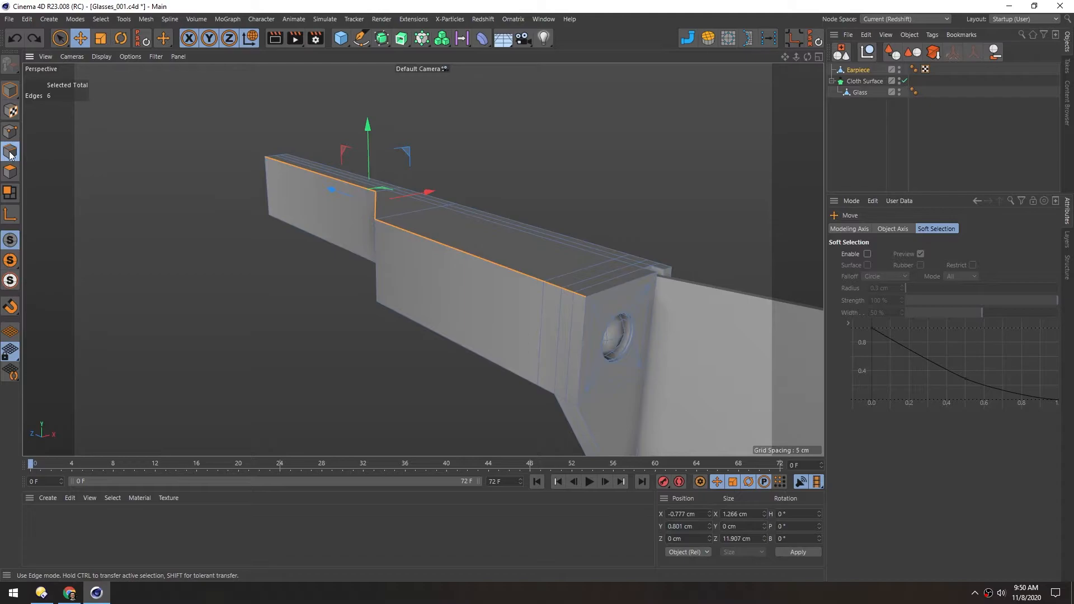
shift+click(485, 261)
alt+drag(448, 252, 593, 280)
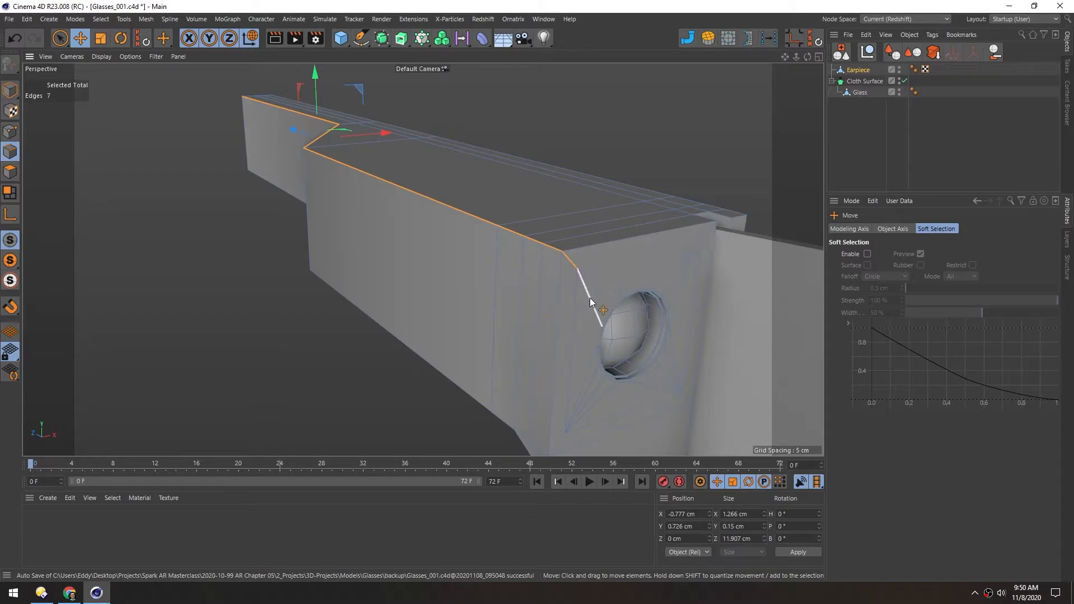
ctrl+click(574, 261)
alt+drag(394, 307, 323, 141)
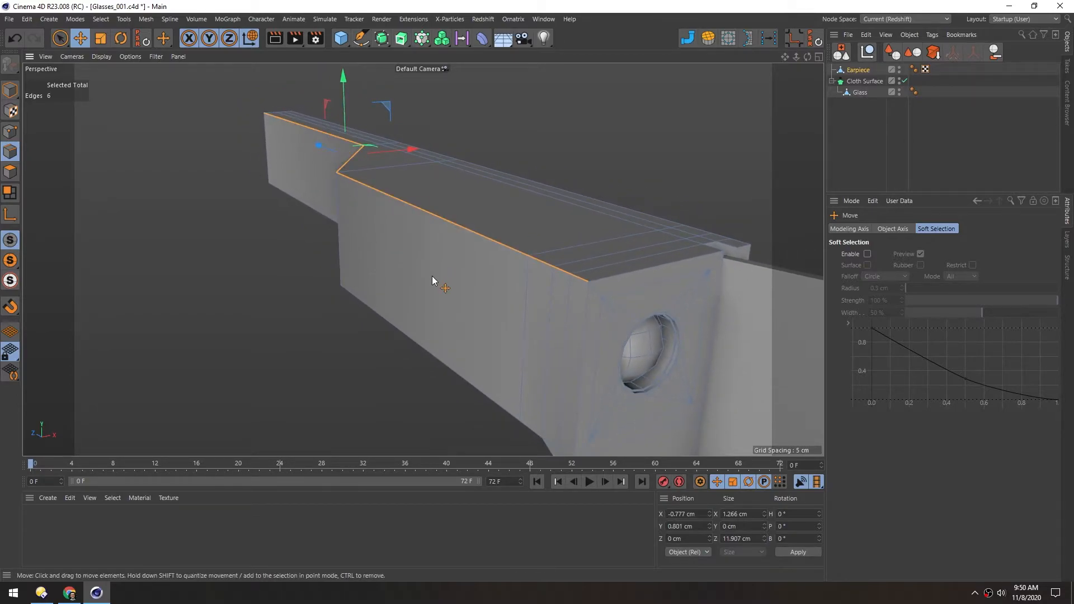
Bevel the selected top edges with depth 0 %, subdivision 0 and an offset of about 0.17 cm
key(m)
key(a)
key(m)
key(s)
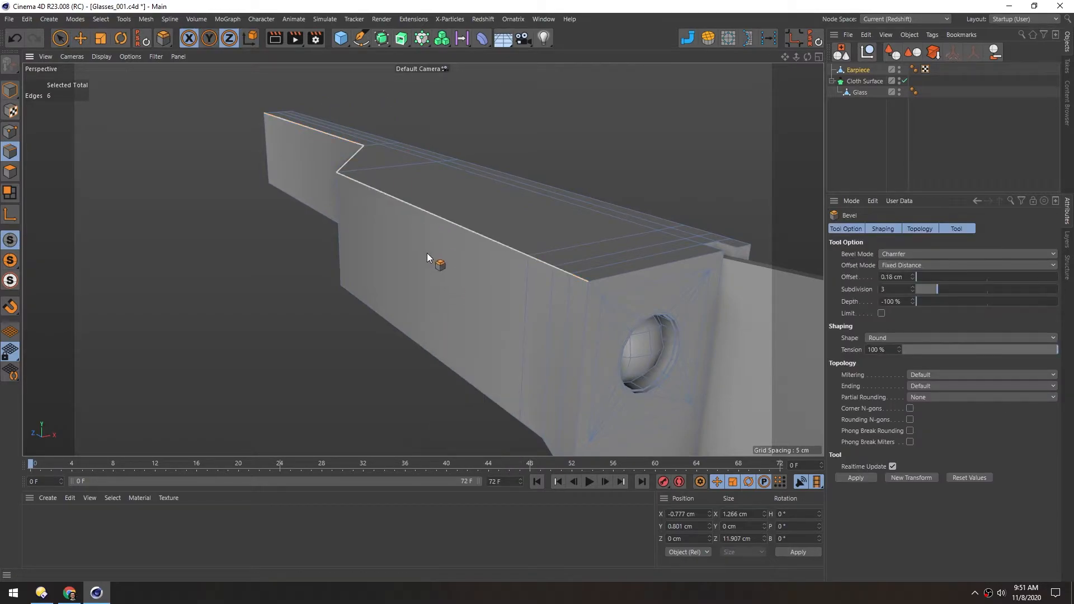
drag(929, 301, 987, 305)
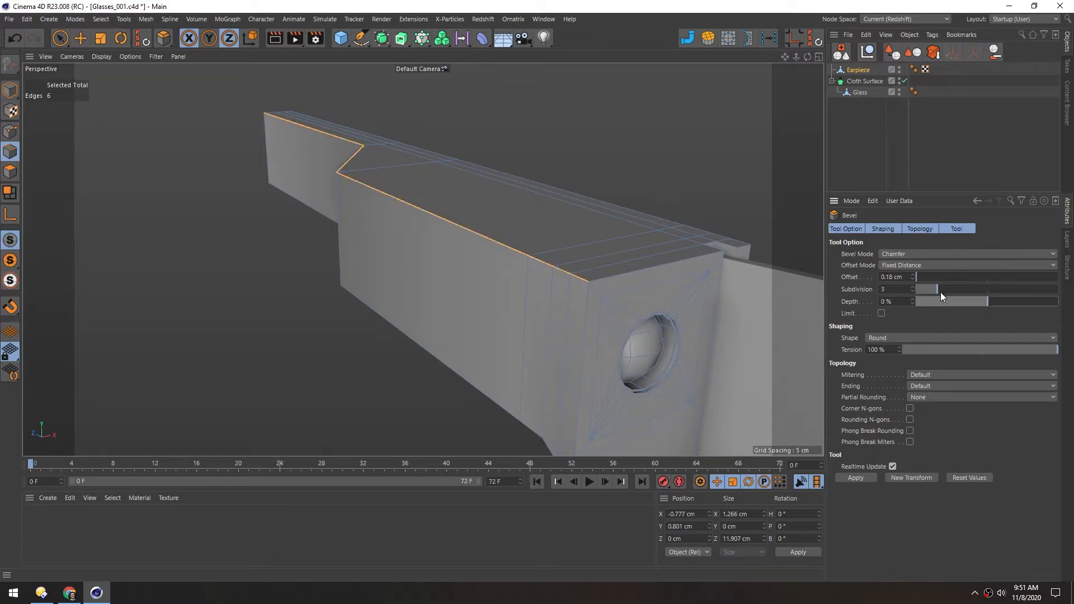
drag(941, 290, 884, 291)
drag(259, 303, 293, 303)
alt+middle_drag(514, 296, 429, 185)
mouse_move(437, 182)
alt+mouse_down()
mouse_move(399, 171)
mouse_move(445, 187)
alt+mouse_up()
alt+right_drag(464, 186, 487, 169)
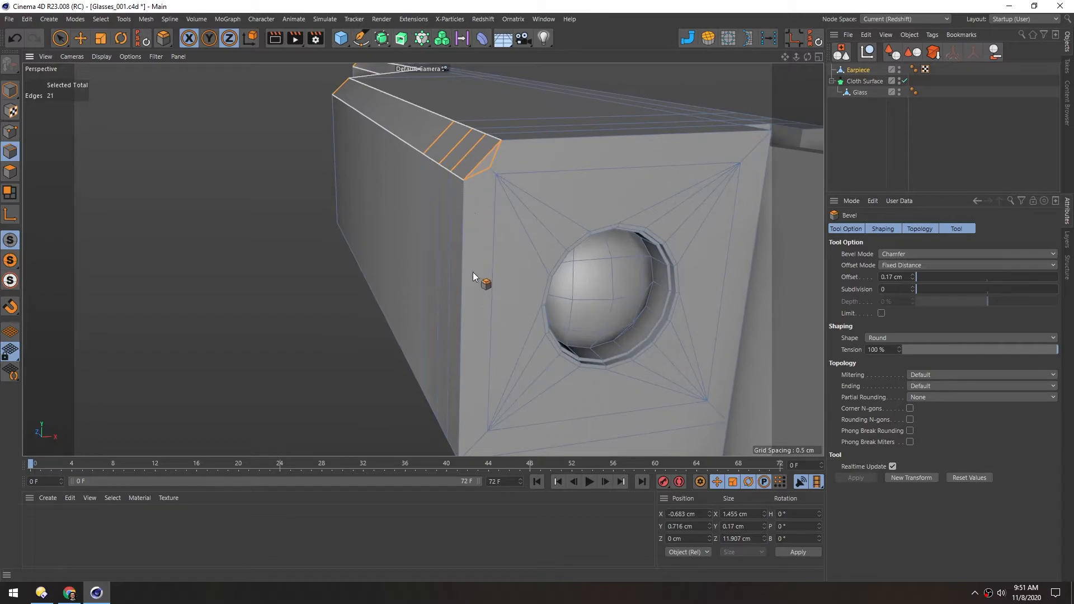
Move the stray bevel point at the camera face's upper corner onto the adjacent inset corner with the Polygon Pen
key(m)
key(e)
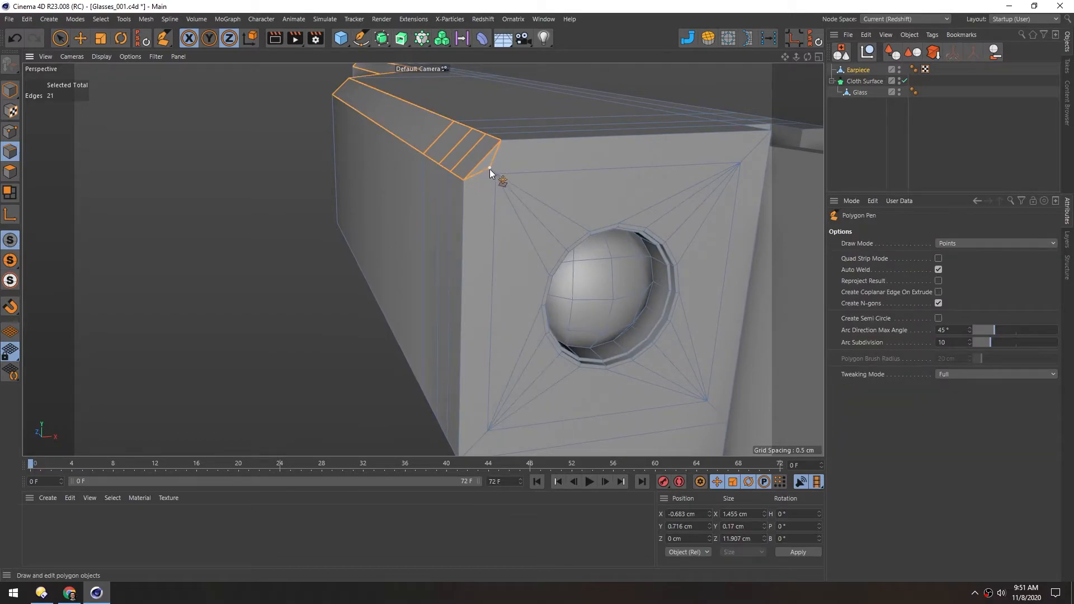
drag(490, 170, 493, 174)
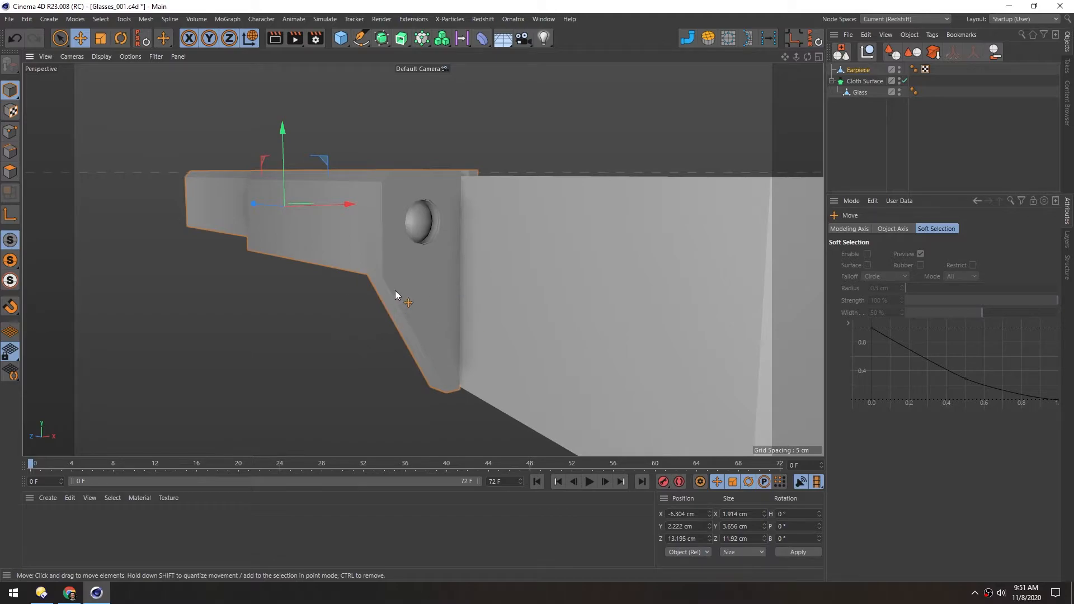
Loop-cut the earpiece's slanted lower leg at about 13.9 % and move the cut's two outer edges inward to about X -0.81 cm
scroll(425, 308, up, 5)
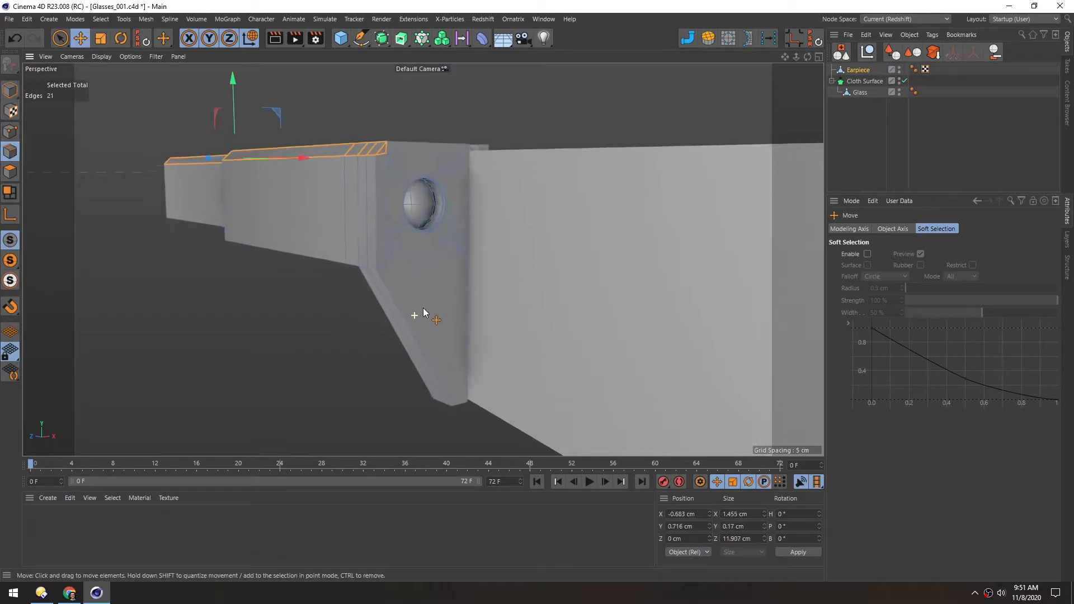
key(k)
key(l)
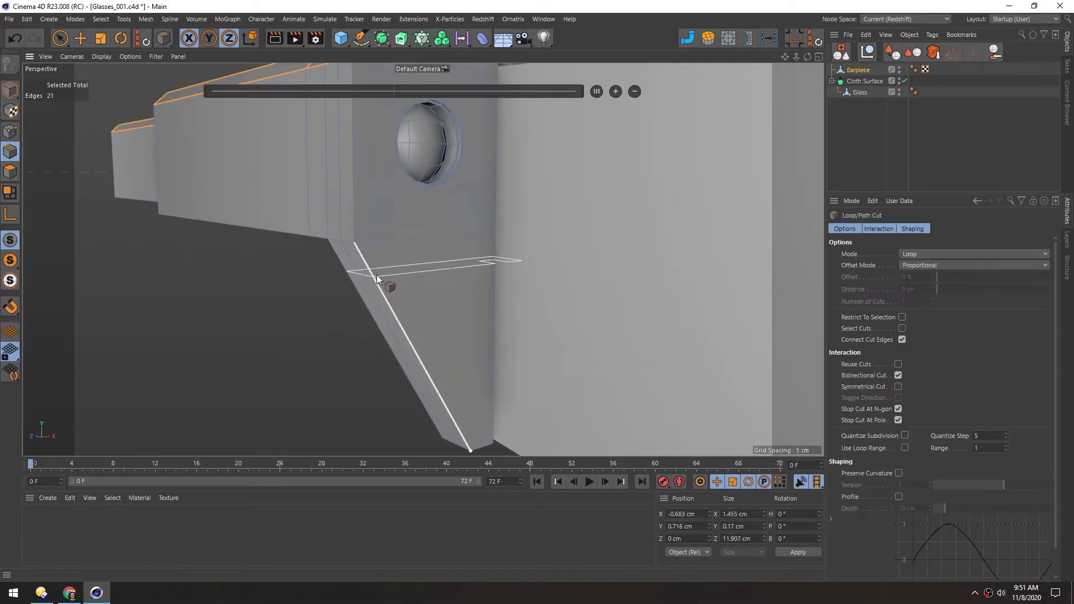
click(371, 273)
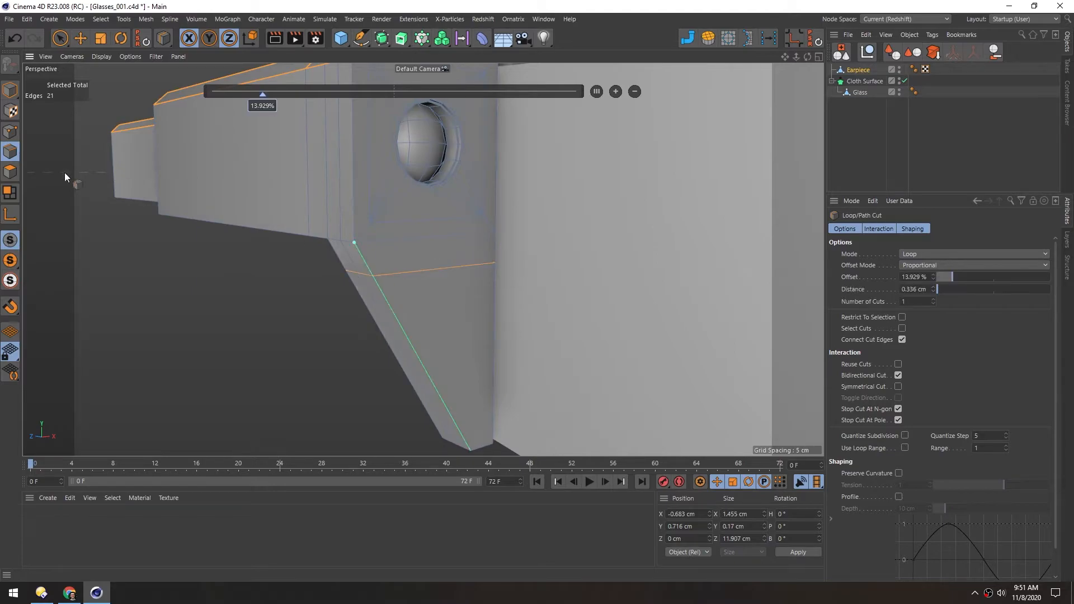
key(e)
click(365, 274)
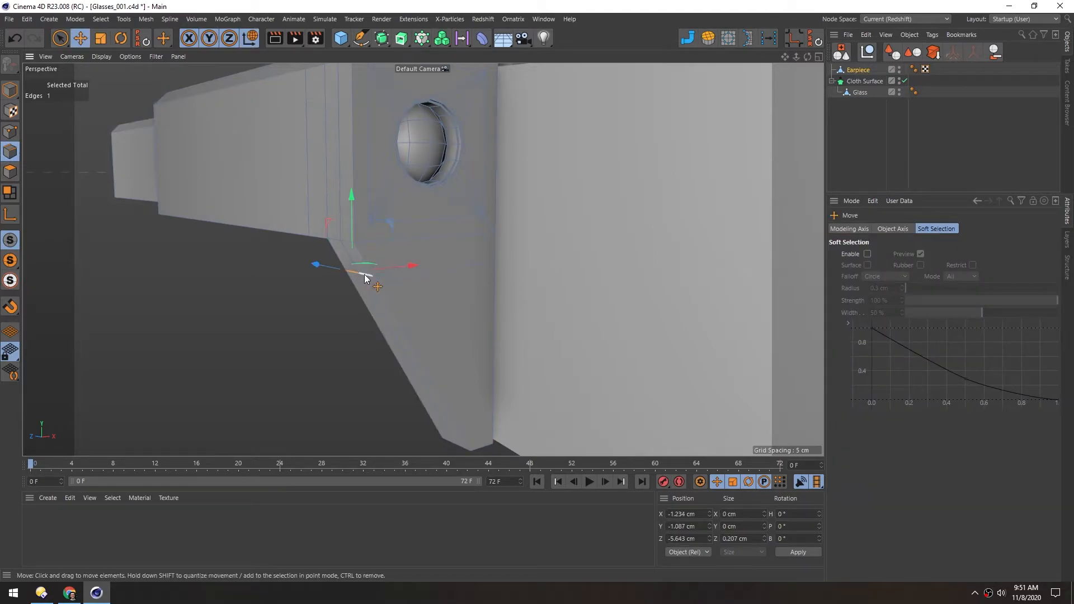
drag(379, 269, 453, 260)
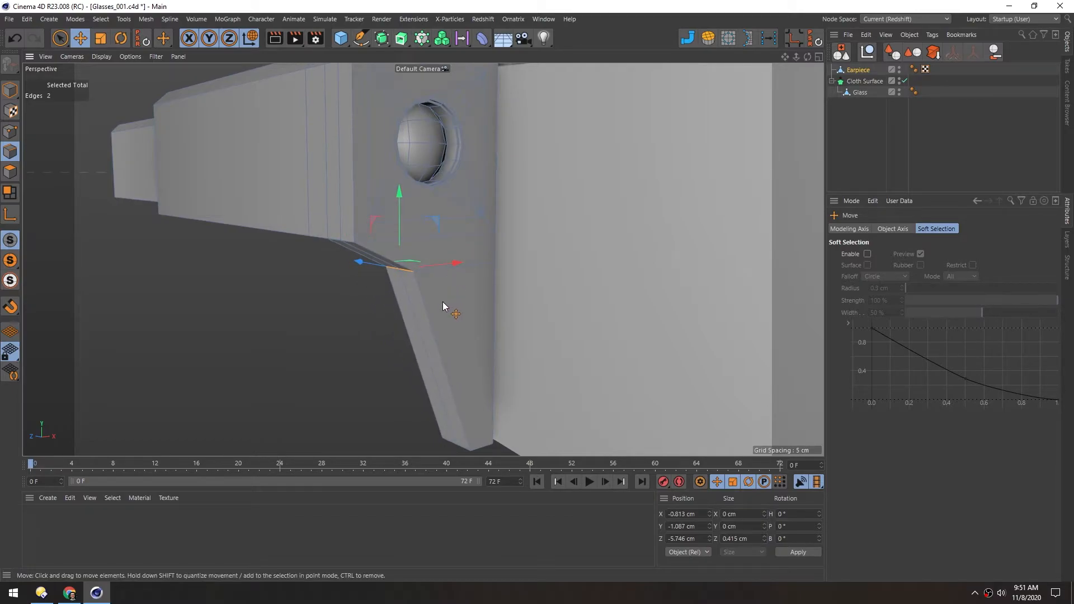
Add a second loop cut on the lower leg at about 79 % and shift its two outer edges inward to about X -0.61 cm
key(k)
key(l)
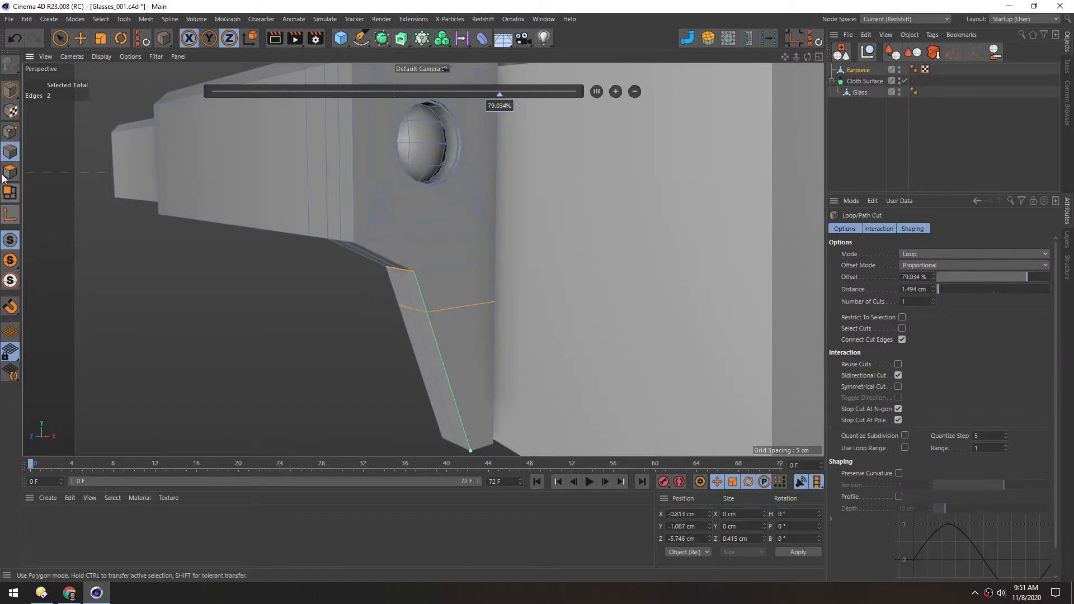
key(e)
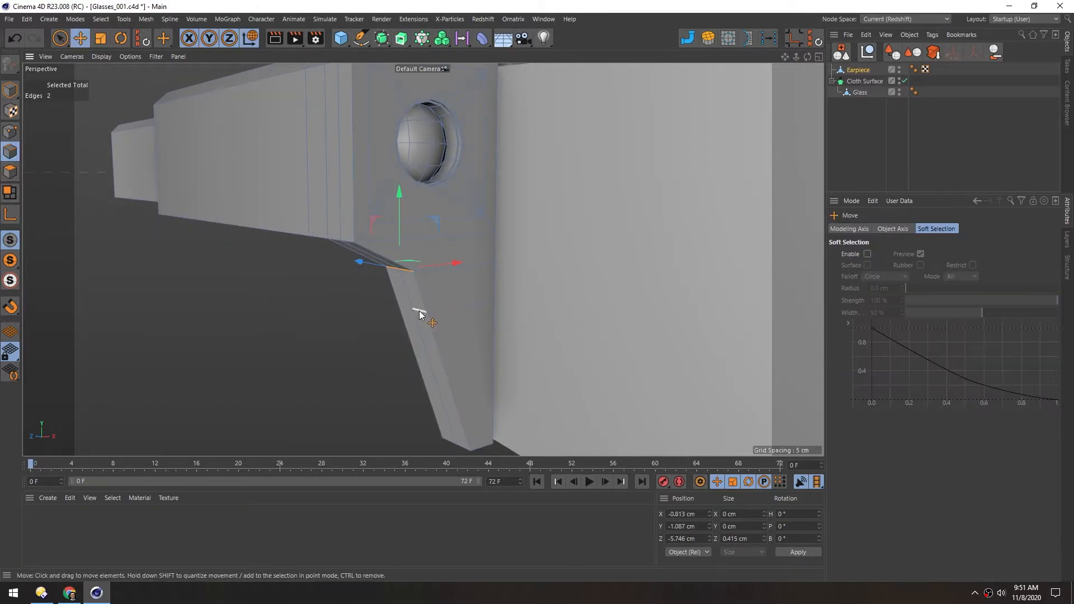
drag(466, 305, 474, 303)
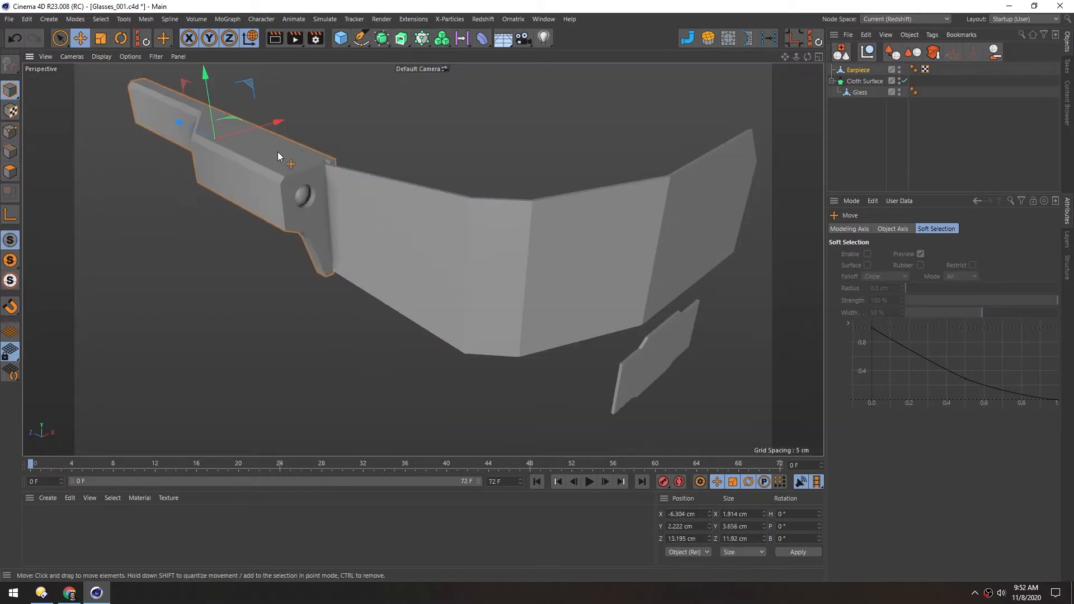
Select the three underside polygons of the earpiece's rear section and raise them to about Y 0.07 cm
alt+middle_drag(277, 153, 465, 217)
alt+drag(384, 176, 356, 183)
alt+right_drag(355, 183, 397, 183)
alt+middle_drag(397, 183, 428, 221)
alt+drag(427, 221, 419, 192)
click(10, 172)
alt+drag(346, 234, 352, 203)
alt+right_drag(336, 226, 362, 220)
alt+middle_drag(352, 238, 346, 231)
key(space)
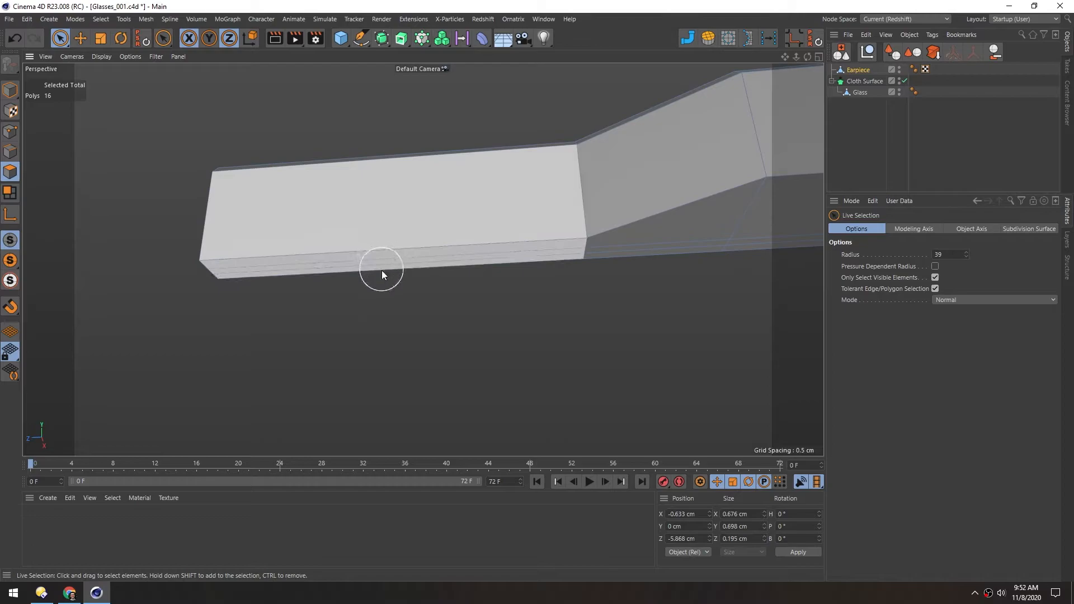
click(383, 275)
alt+drag(337, 196, 394, 235)
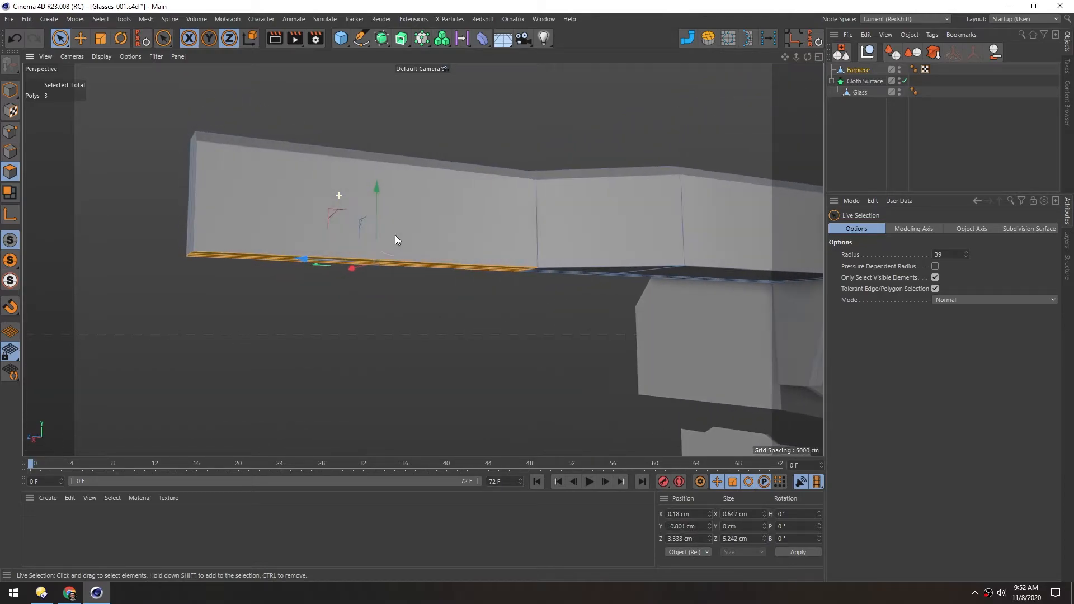
key(space)
drag(375, 190, 366, 136)
alt+drag(427, 163, 380, 298)
Return to Model mode, save the scene, and review the earpiece's shape from several angles
click(10, 89)
key(ctrl+s)
alt+right_drag(517, 313, 427, 310)
alt+middle_drag(558, 348, 422, 260)
alt+drag(423, 260, 642, 239)
alt+drag(378, 230, 193, 230)
alt+middle_drag(409, 272, 337, 267)
alt+right_drag(342, 260, 348, 262)
alt+drag(349, 266, 377, 267)
alt+right_drag(302, 231, 430, 218)
alt+middle_drag(341, 231, 381, 245)
alt+drag(380, 244, 313, 244)
Select the four polygons on the earpiece's wide outer side and inset them by about 0.13 cm with Extrude Inner
click(9, 172)
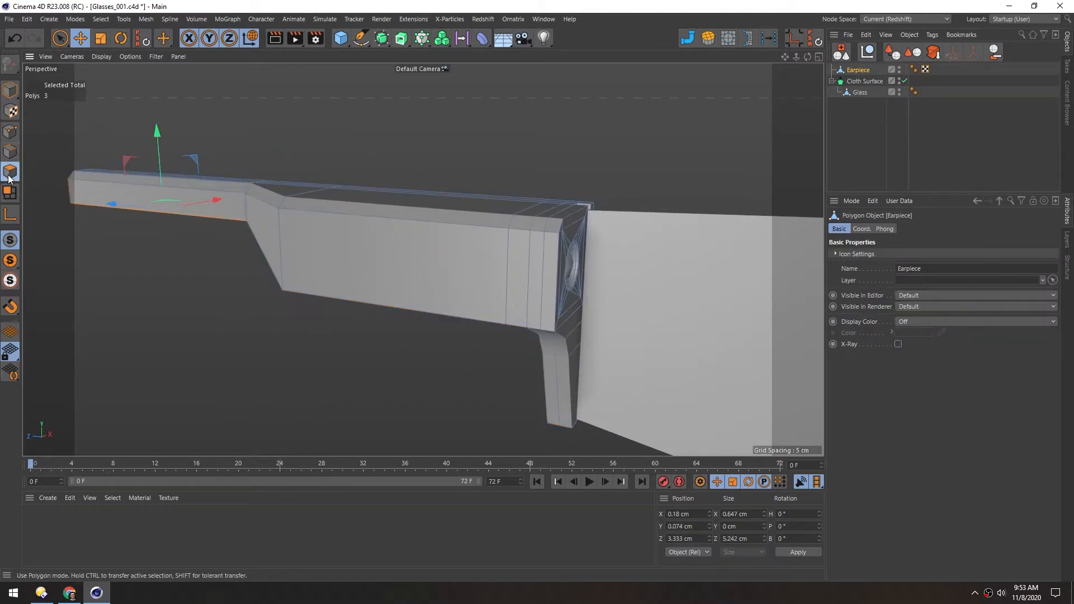
alt+right_drag(337, 275, 369, 270)
mouse_move(397, 254)
alt+mouse_down()
mouse_move(515, 246)
mouse_move(622, 261)
alt+mouse_up()
key(space)
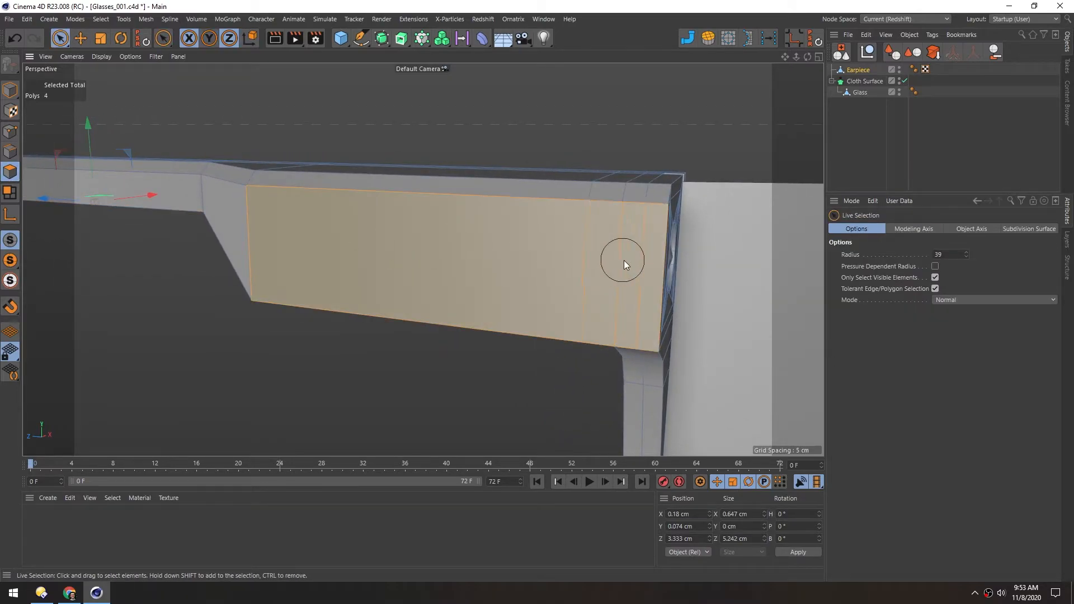
mouse_move(501, 268)
alt+mouse_down()
mouse_move(442, 233)
mouse_move(434, 263)
alt+mouse_up()
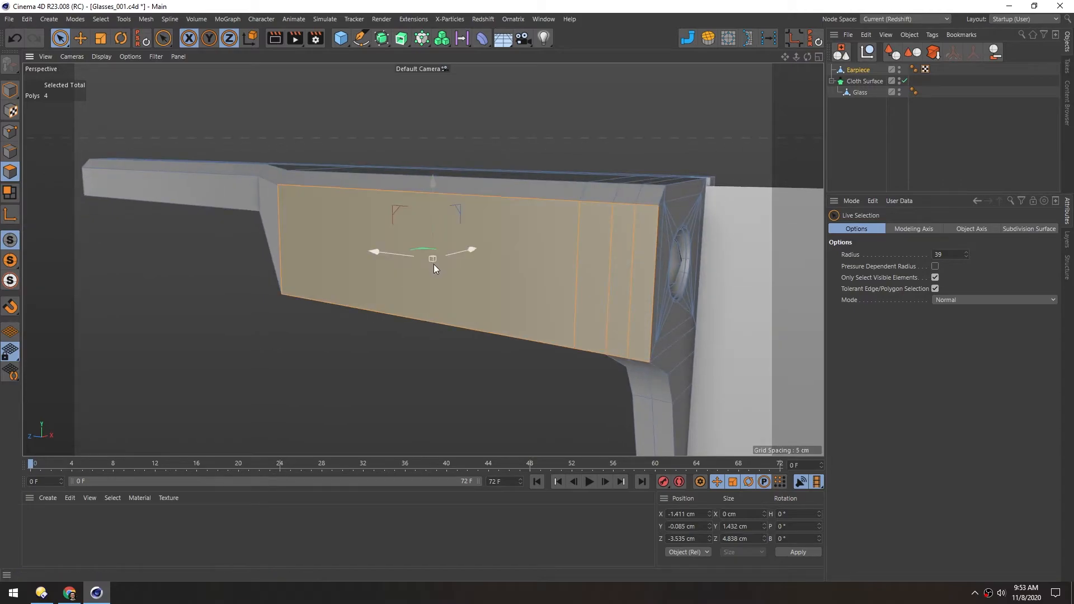
key(i)
drag(506, 267, 493, 268)
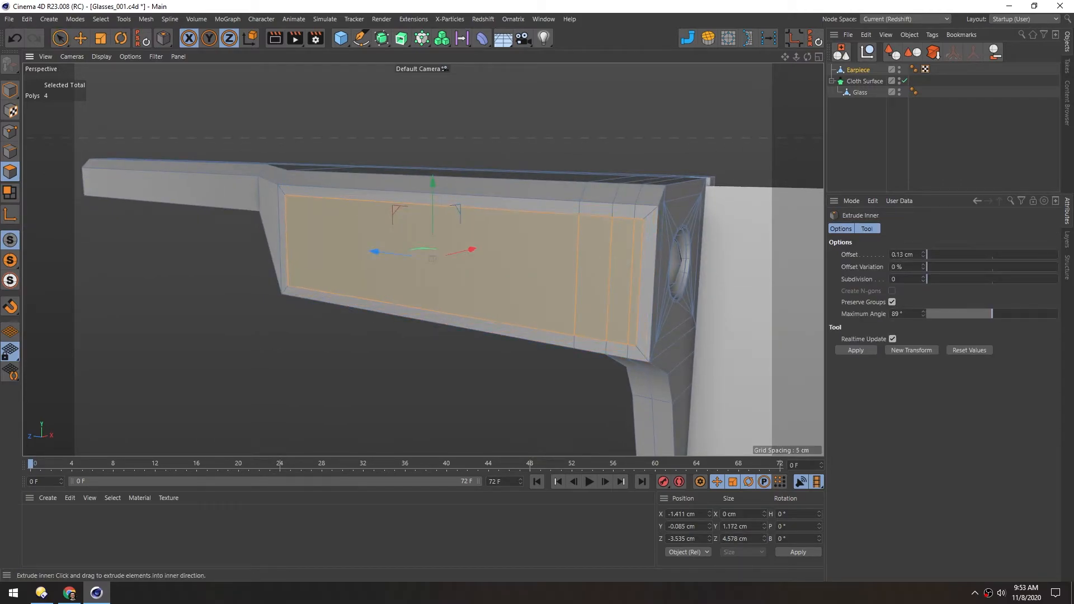
Inset the side panel's polygons again by about 0.04 cm to form a narrow border ring
mouse_move(463, 267)
mouse_down()
mouse_move(486, 268)
mouse_move(461, 267)
mouse_up()
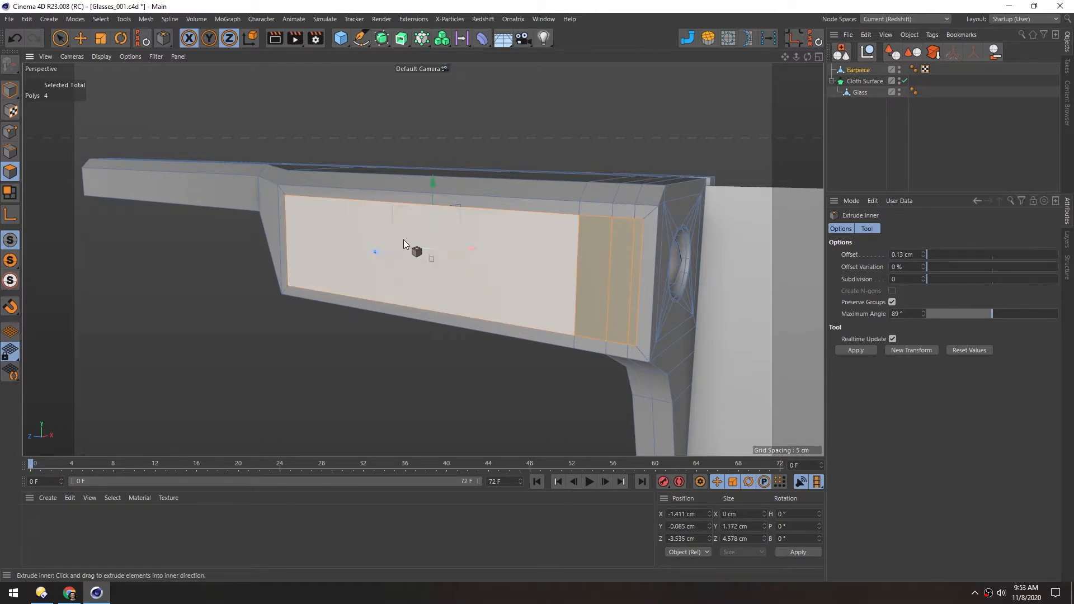
scroll(404, 239, up, 2)
drag(426, 239, 415, 239)
key(ctrl+z)
drag(510, 260, 497, 259)
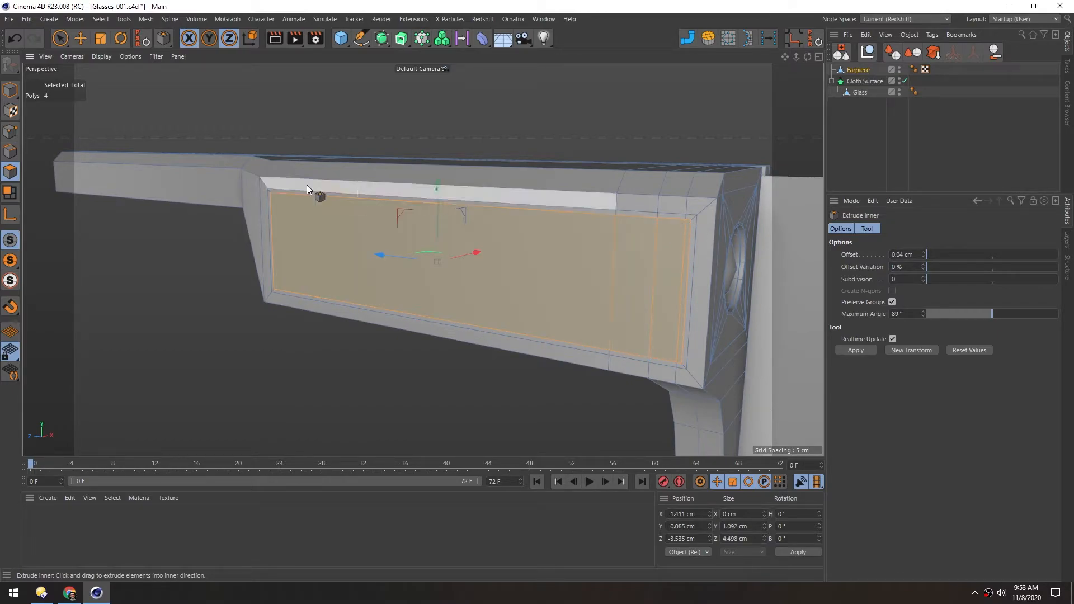
Loop-select the narrow border ring around the side panel and push it inward to about X -1.35 cm as a groove
key(u)
key(l)
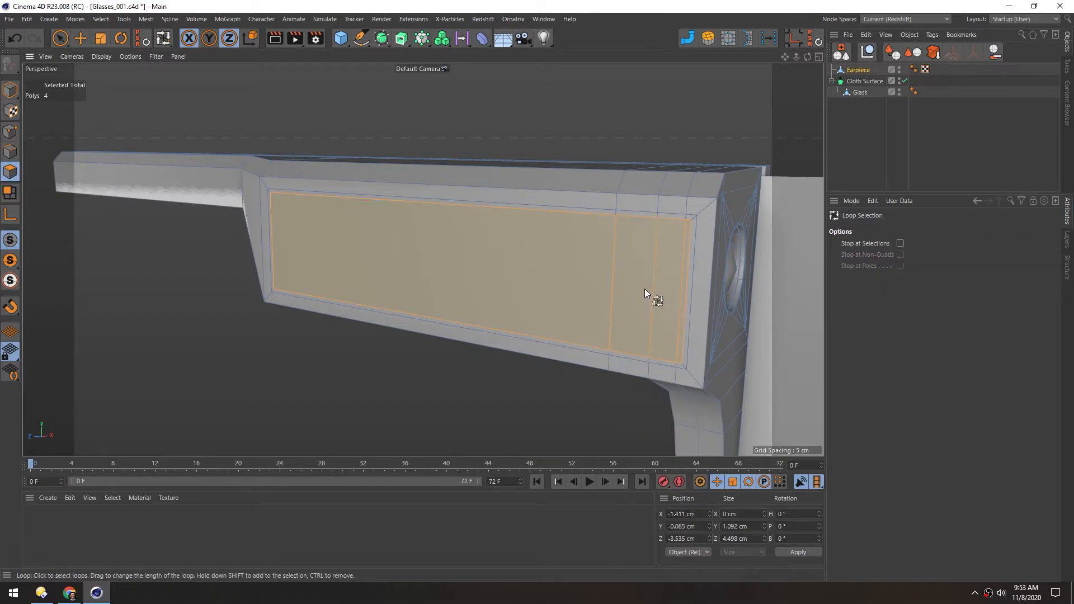
scroll(616, 212, up, 5)
click(615, 217)
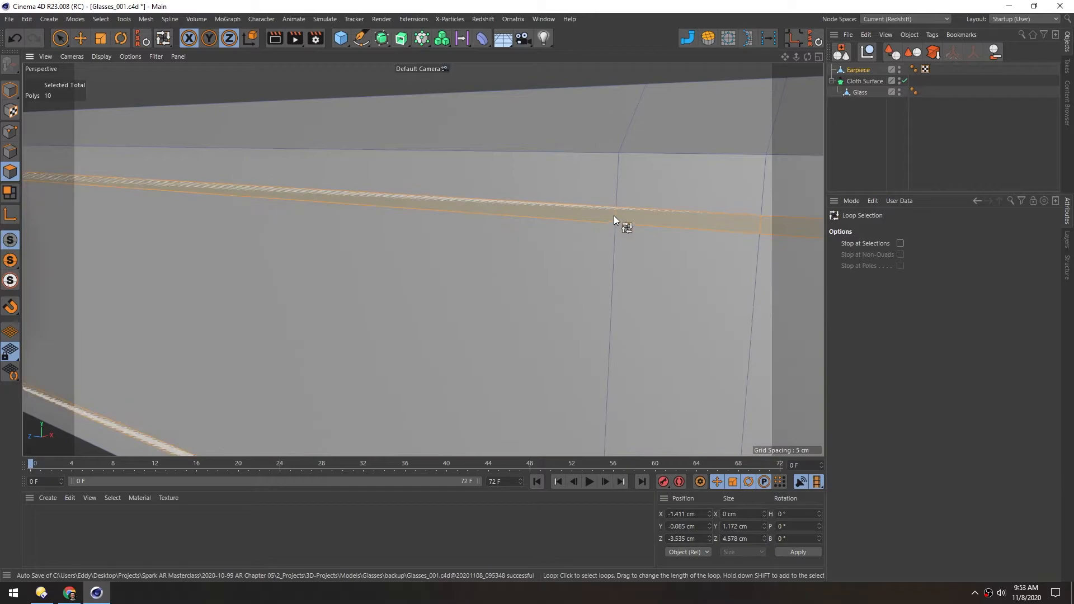
scroll(613, 217, down, 5)
alt+drag(494, 238, 482, 282)
key(e)
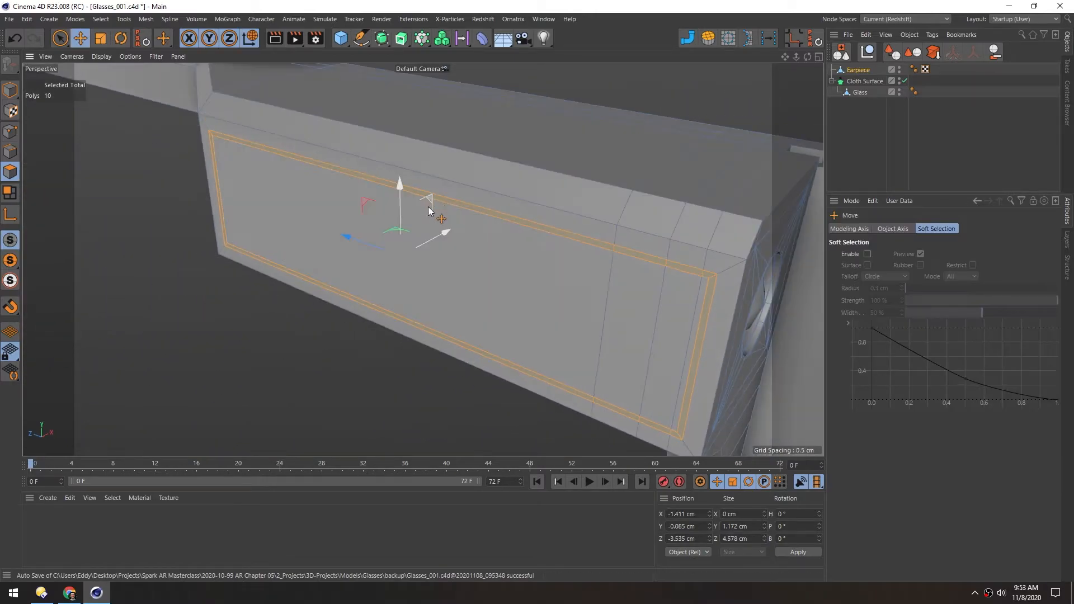
drag(444, 232, 449, 231)
mouse_move(307, 194)
alt+mouse_down()
mouse_move(378, 158)
mouse_move(307, 197)
alt+mouse_up()
scroll(427, 237, down, 4)
alt+drag(427, 237, 424, 298)
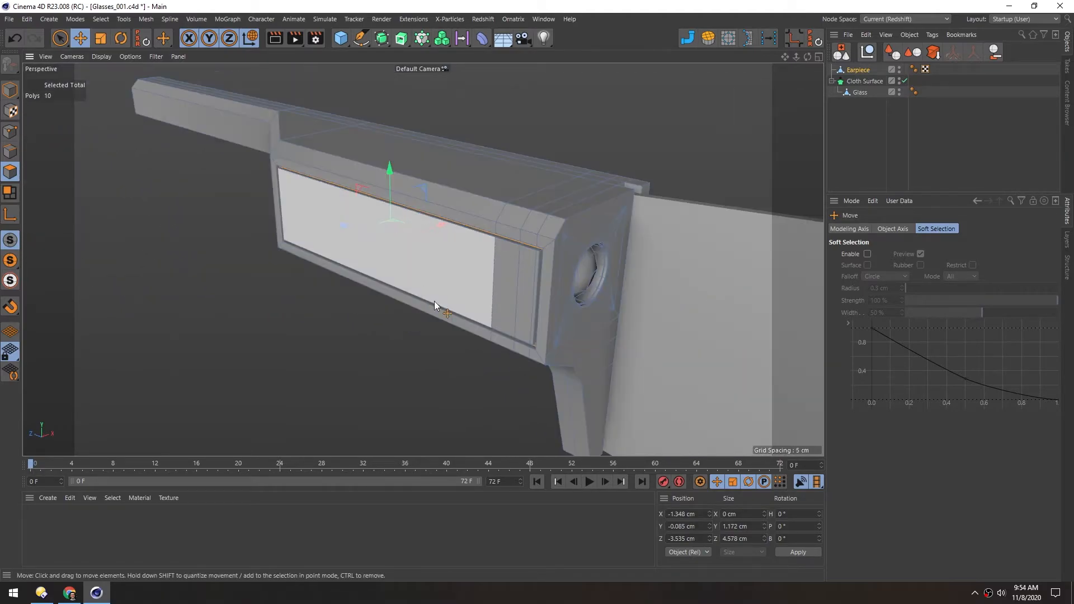
Return to Model mode and display the whole glasses from the front
click(10, 89)
scroll(466, 207, down, 3)
alt+drag(437, 218, 555, 319)
scroll(430, 268, up, 3)
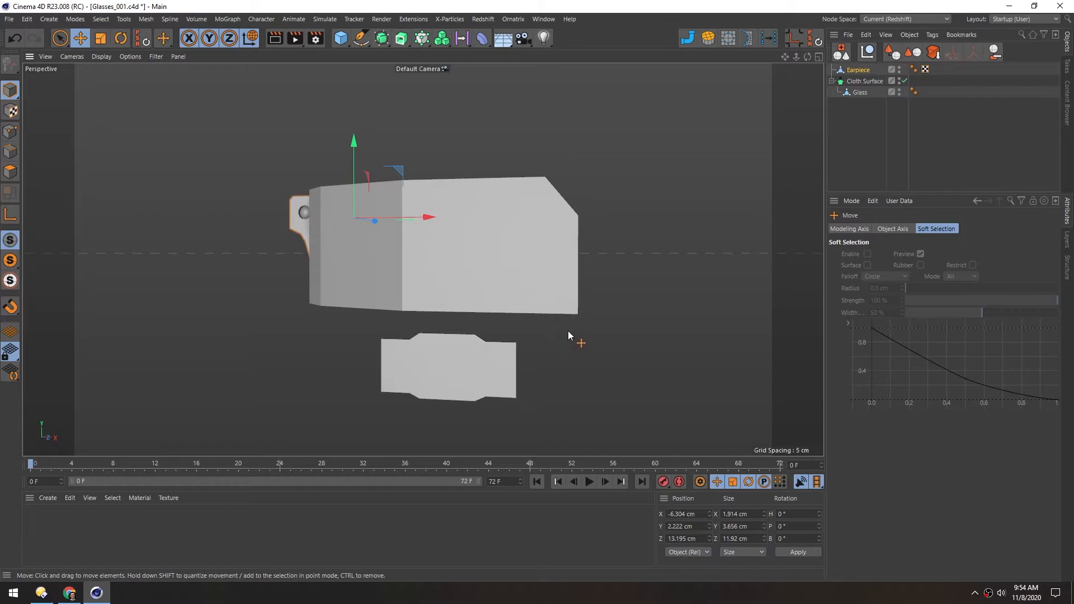
Turn off the Cloth Surface and show the glasses over the reference image in the Front view
alt+drag(514, 366, 506, 318)
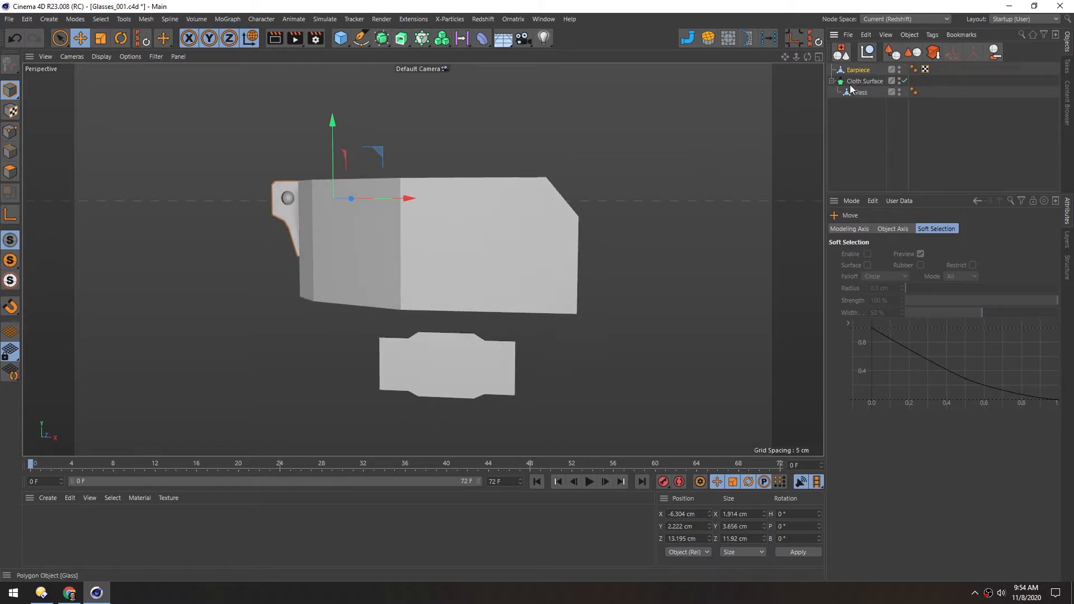
click(904, 81)
alt+drag(434, 257, 416, 227)
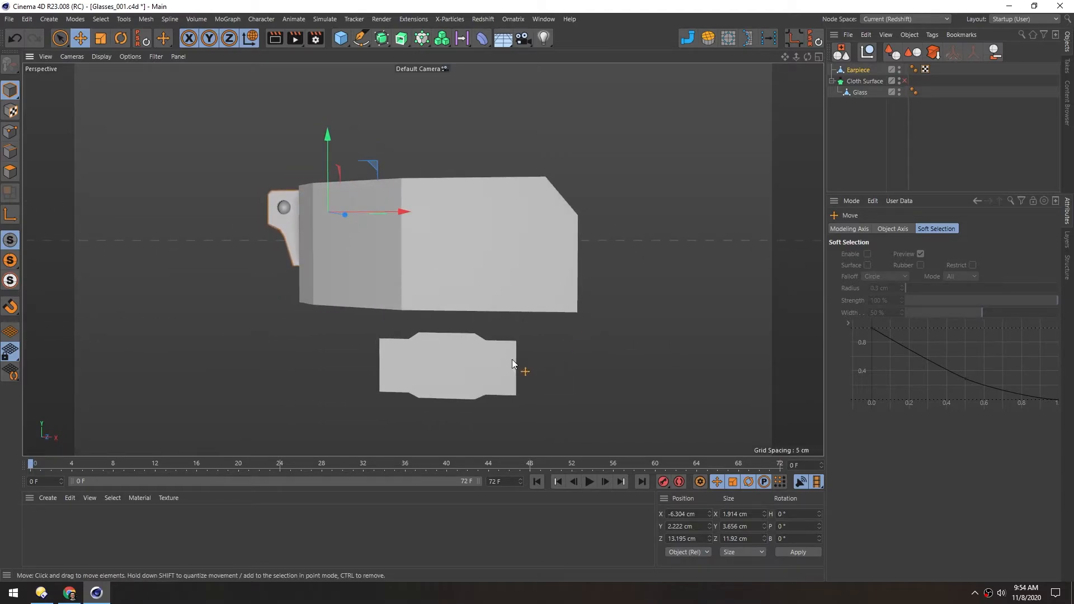
middle_click(524, 372)
middle_click(590, 351)
scroll(468, 324, up, 6)
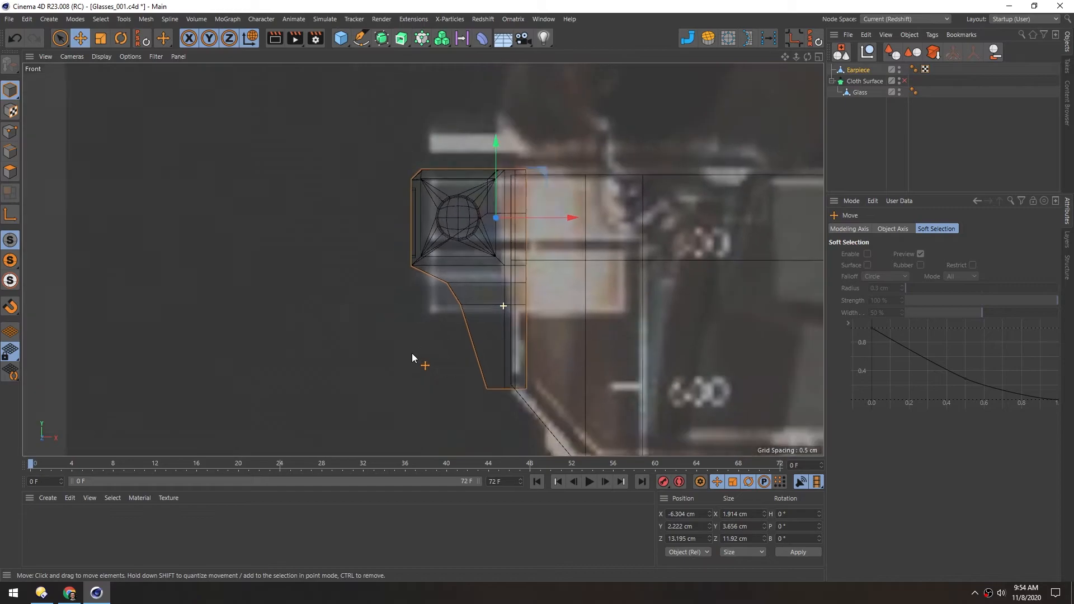
alt+middle_drag(764, 296, 515, 247)
scroll(516, 247, down, 4)
mouse_move(609, 272)
alt+middle_down()
mouse_move(471, 246)
mouse_move(421, 214)
alt+middle_up()
Bevel the main lens's lower inner corner point and the small lower lens's outer corner points with a 0.23 cm offset
key(space)
click(847, 92)
click(3, 133)
key(space)
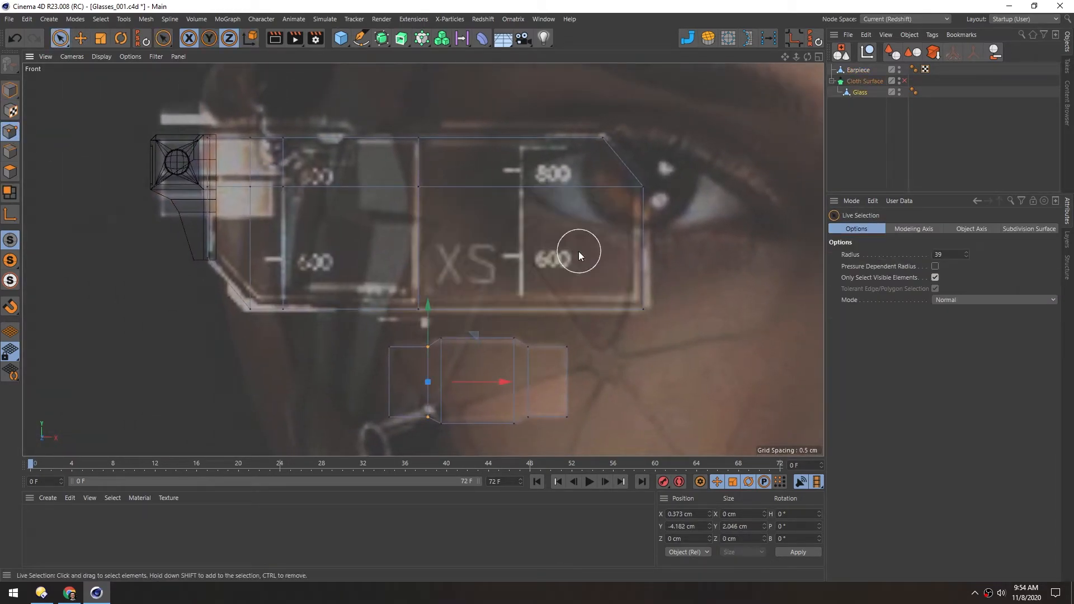
click(642, 307)
shift+drag(575, 351, 577, 412)
shift+click(380, 418)
key(m)
key(s)
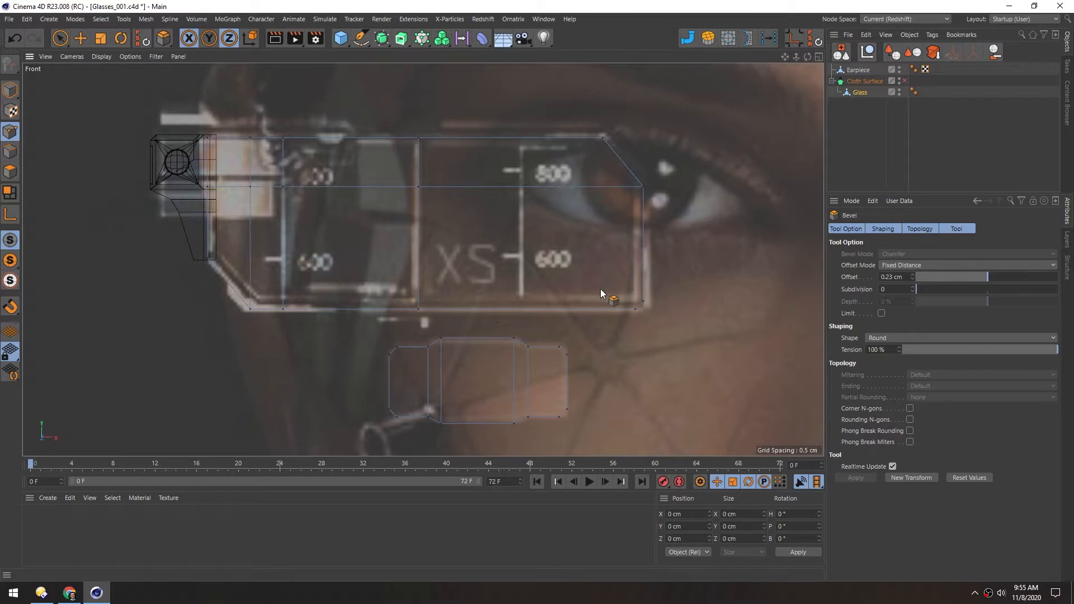
Cut connecting edges from the beveled corner points with the Polygon Pen and turn the Cloth Surface back on
key(m)
key(e)
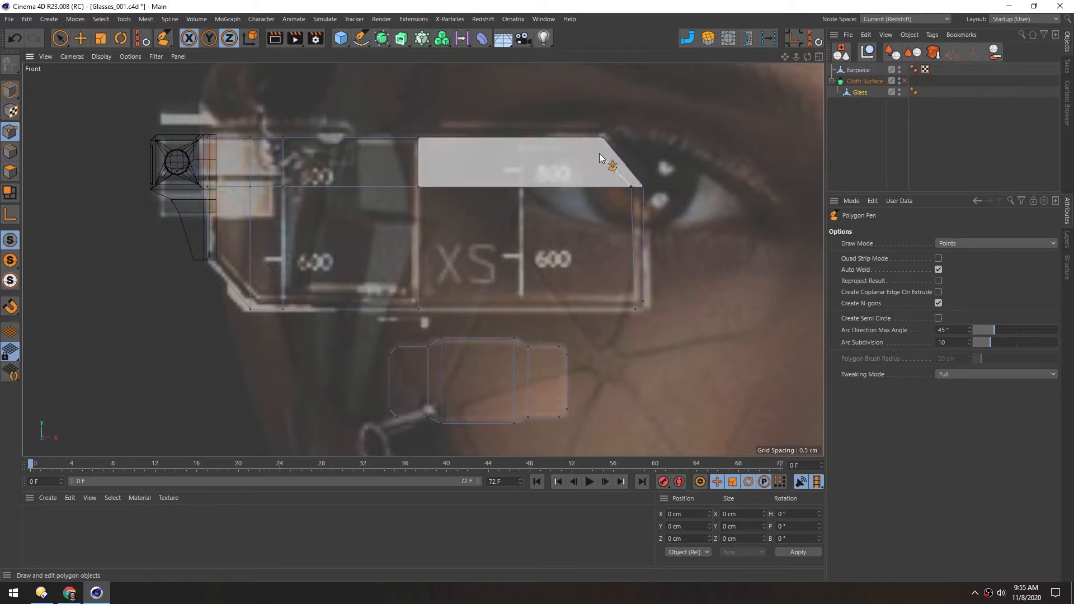
scroll(492, 379, up, 5)
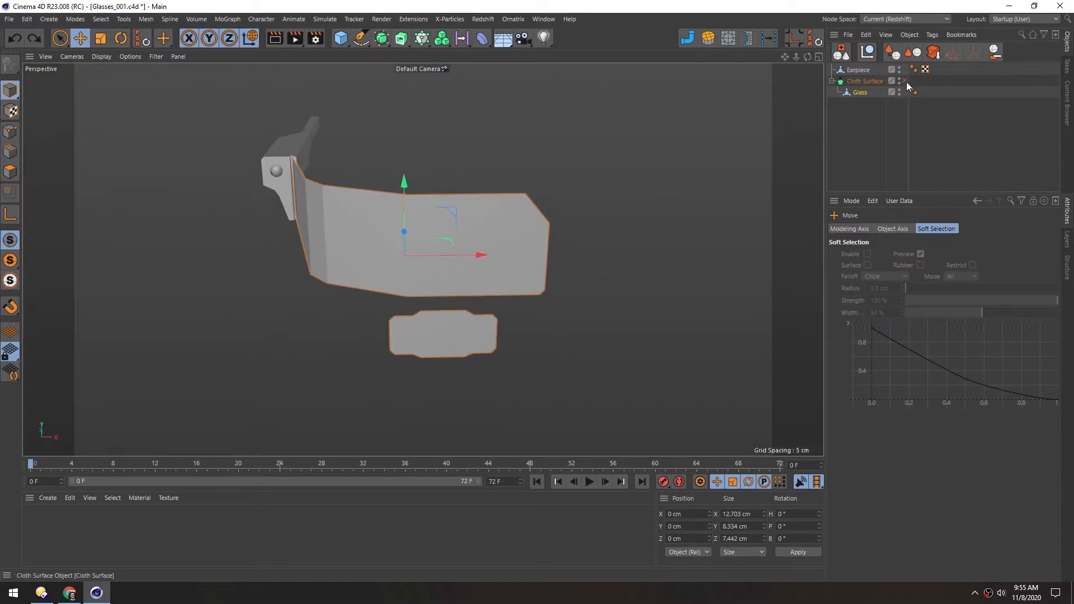
click(906, 81)
alt+drag(455, 237, 463, 302)
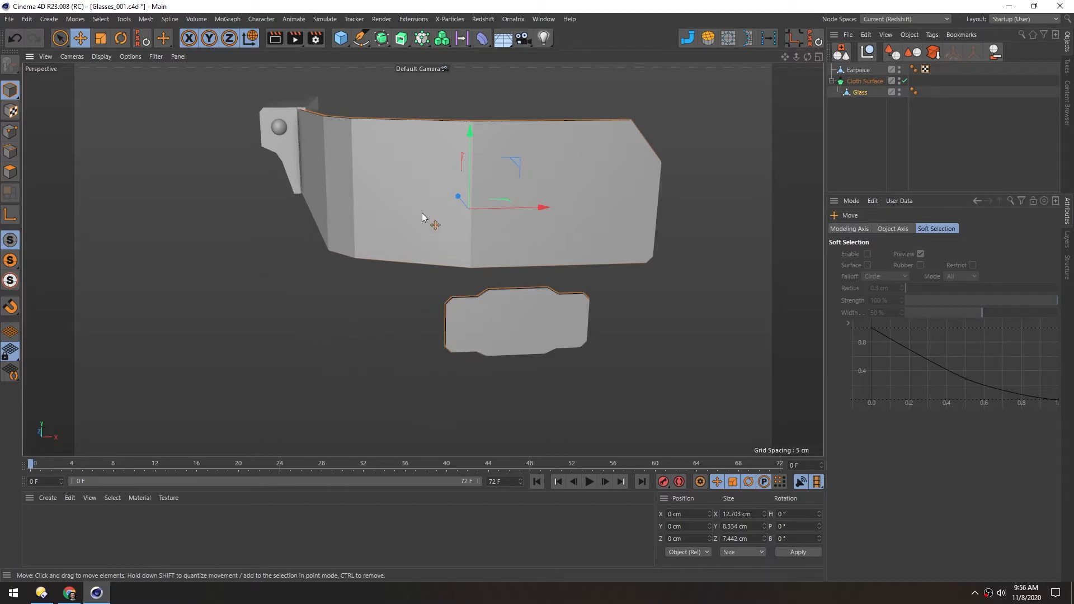
Add a cylinder about 1.5 cm wide and 7.03 cm tall, lowered to about Y -2.2 cm between the two lenses
click(339, 39)
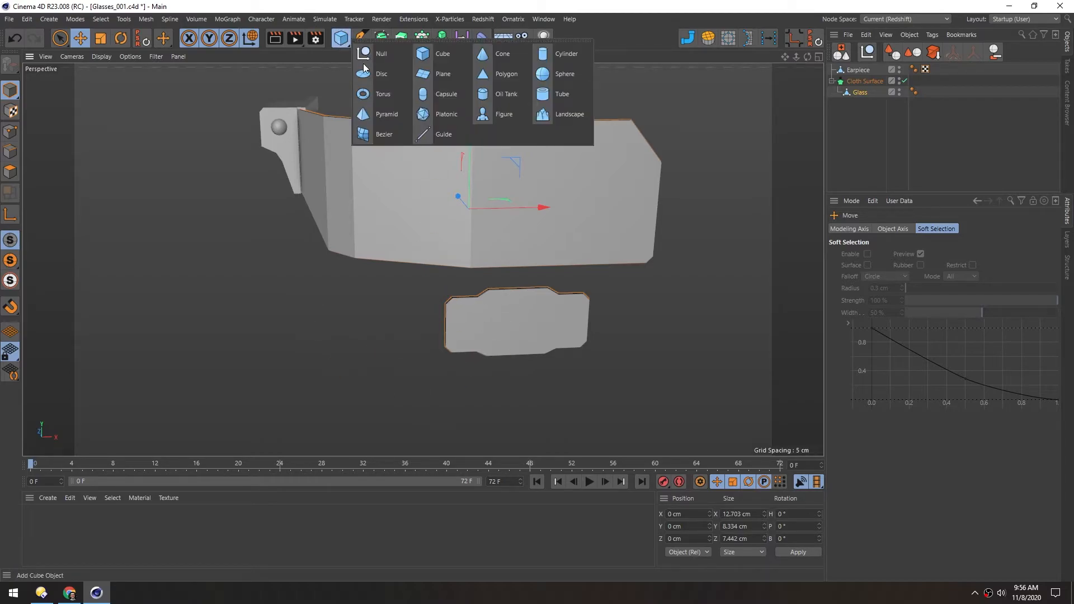
click(542, 53)
key(t)
drag(578, 317, 200, 339)
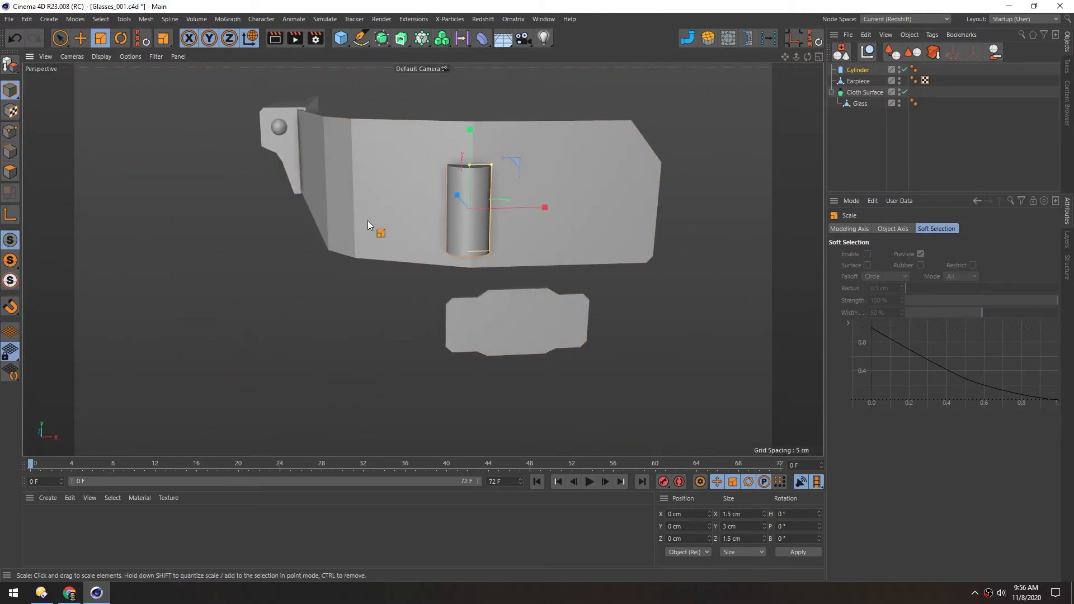
drag(470, 130, 467, 193)
key(e)
middle_click(345, 315)
middle_click(532, 324)
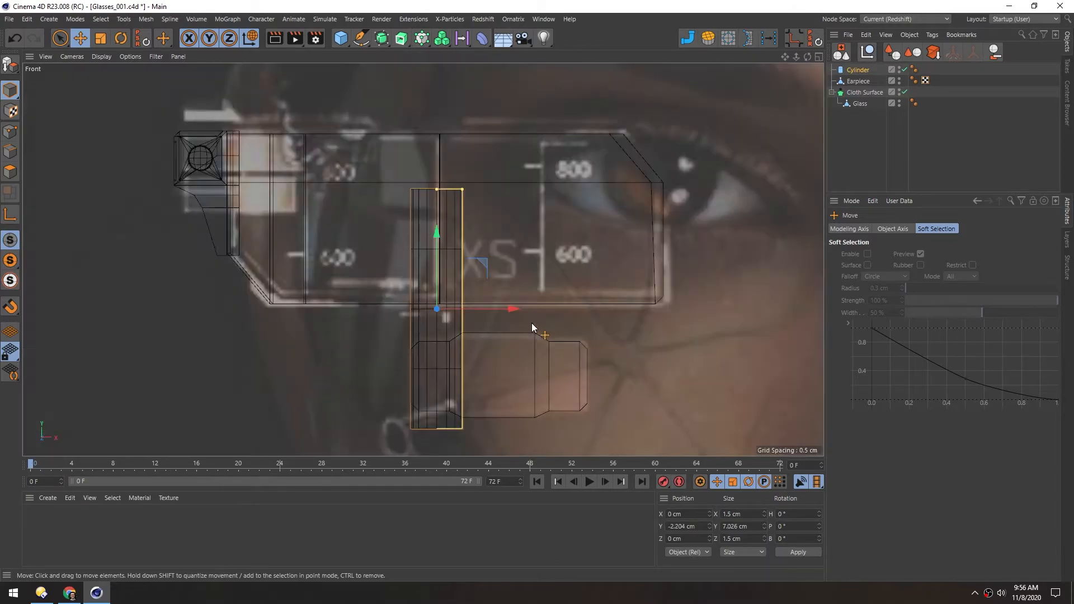
Set the cylinder's rotation segments to 8 and shrink it to about 0.104 cm radius and 2.77 cm height
click(843, 71)
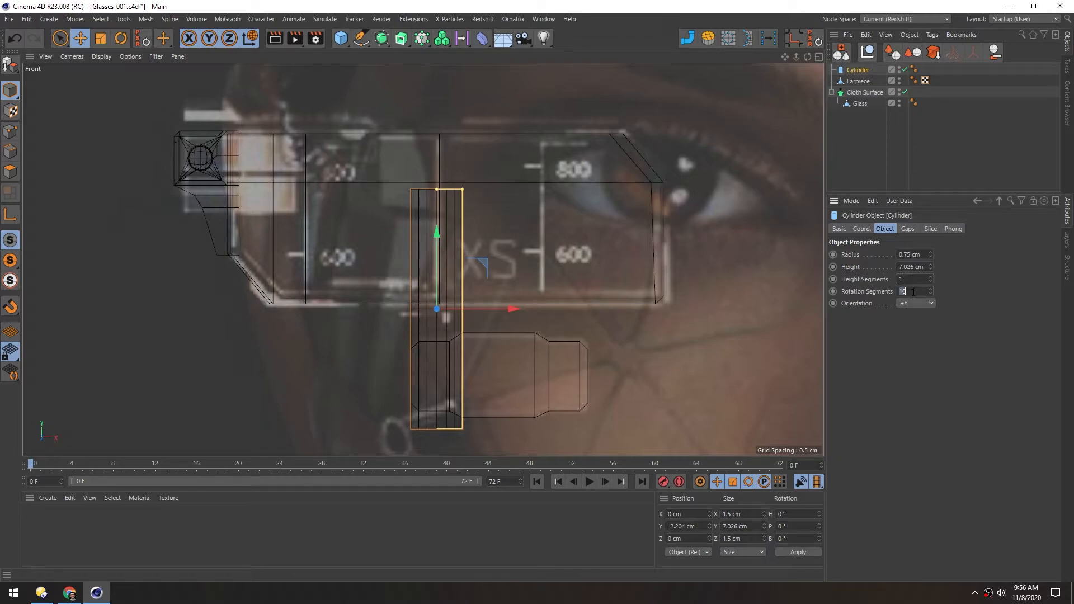
text(8)
key(Return)
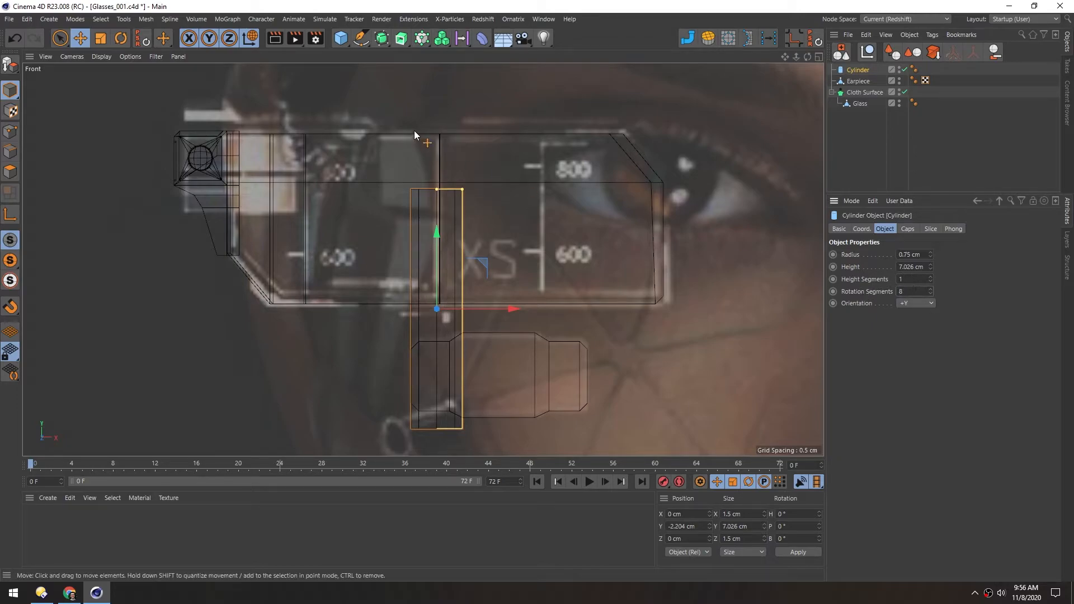
drag(461, 189, 438, 261)
alt+right_drag(439, 339, 438, 296)
Place the cylinder against the lens fold at about X 0.113, Z 0.065 cm and thin it to about 0.067 cm radius
middle_click(439, 296)
middle_click(498, 183)
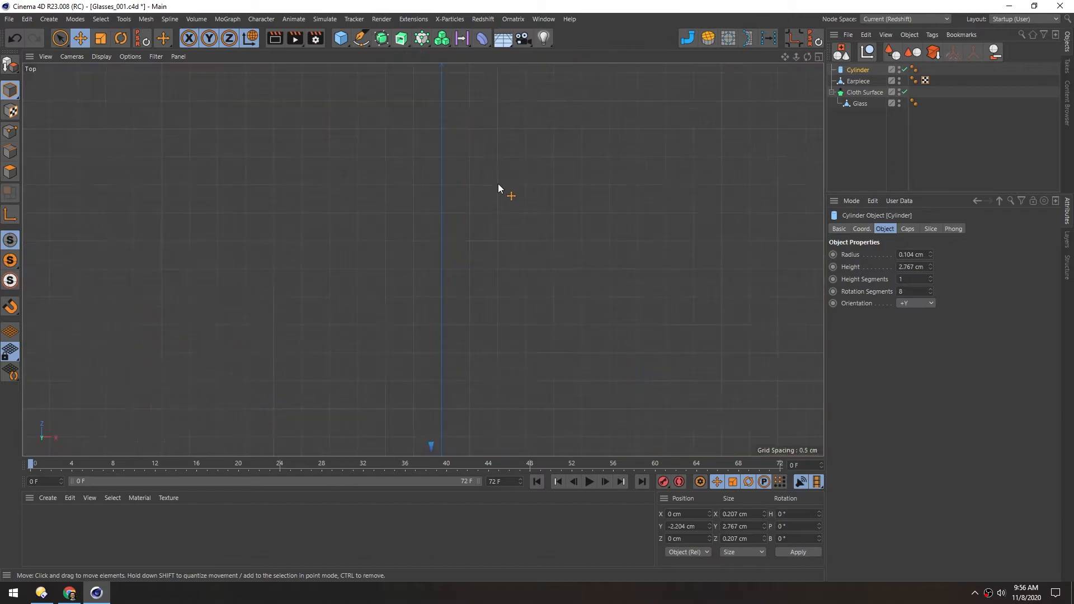
alt+middle_drag(298, 277, 512, 151)
alt+right_drag(511, 151, 516, 269)
alt+middle_drag(527, 418, 386, 220)
alt+right_drag(473, 236, 573, 188)
alt+middle_drag(432, 210, 428, 261)
key(e)
drag(414, 311, 442, 289)
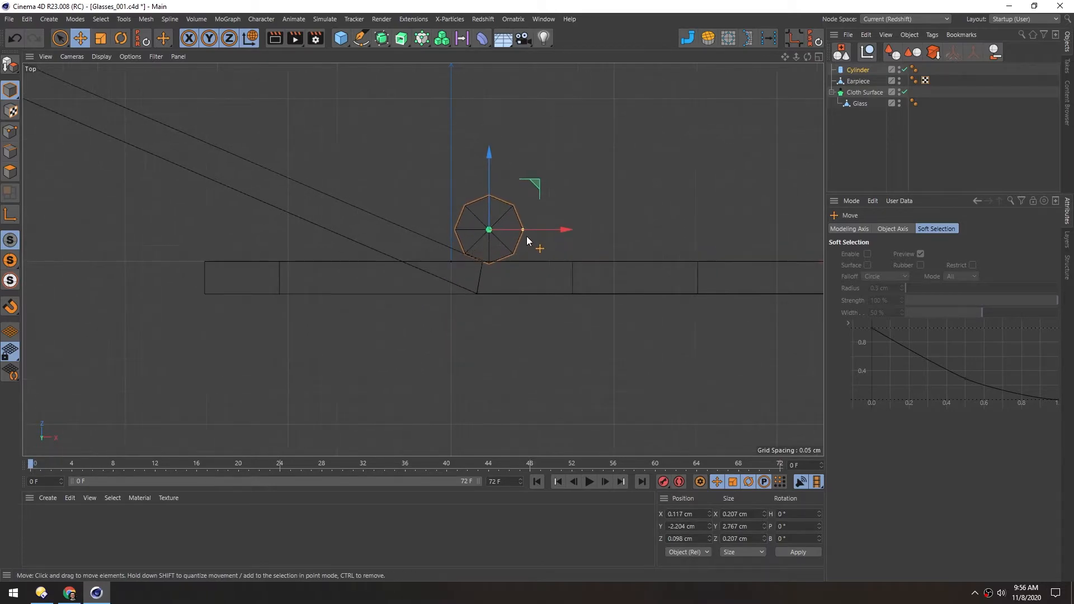
middle_click(482, 267)
middle_click(327, 233)
alt+drag(461, 213, 449, 206)
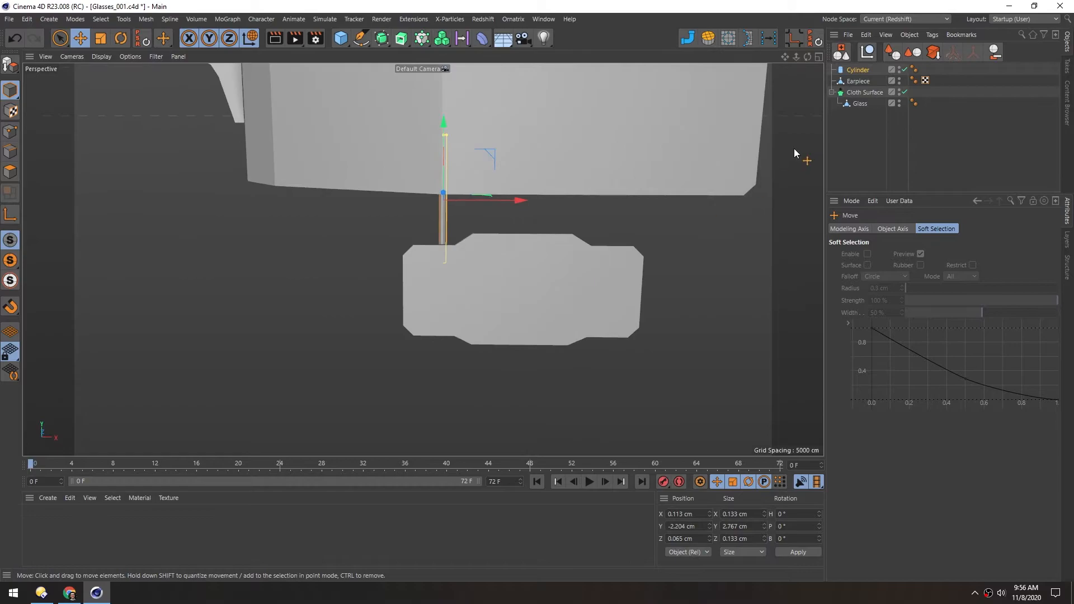
Select the Glass object, frame it in the Perspective view and turn off the Cloth Surface
click(860, 104)
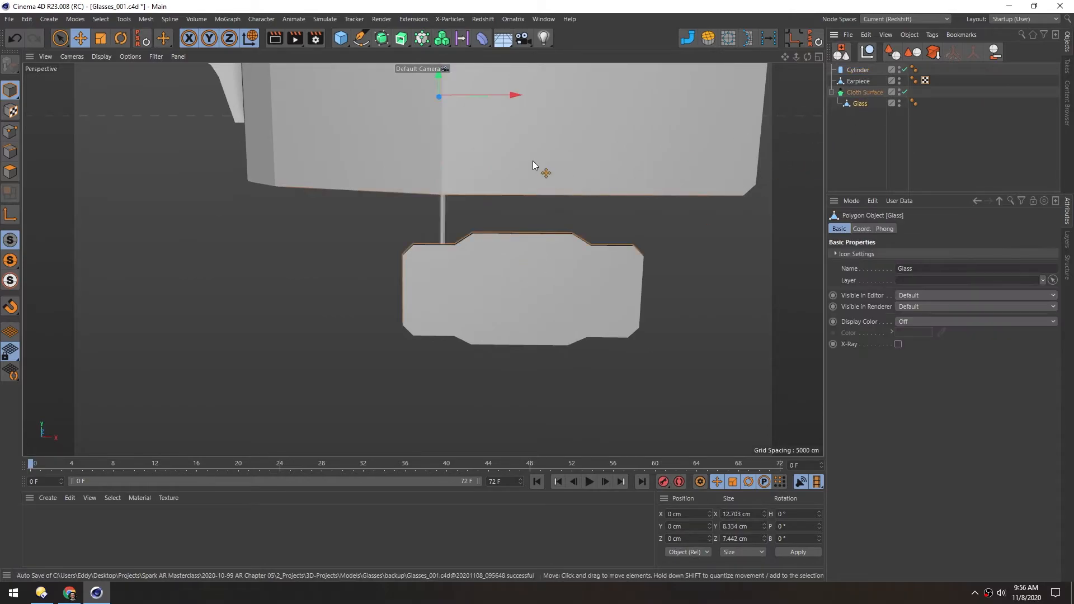
key(o)
alt+middle_drag(494, 153, 482, 224)
drag(283, 265, 324, 239)
key(ctrl+z)
scroll(541, 184, up, 3)
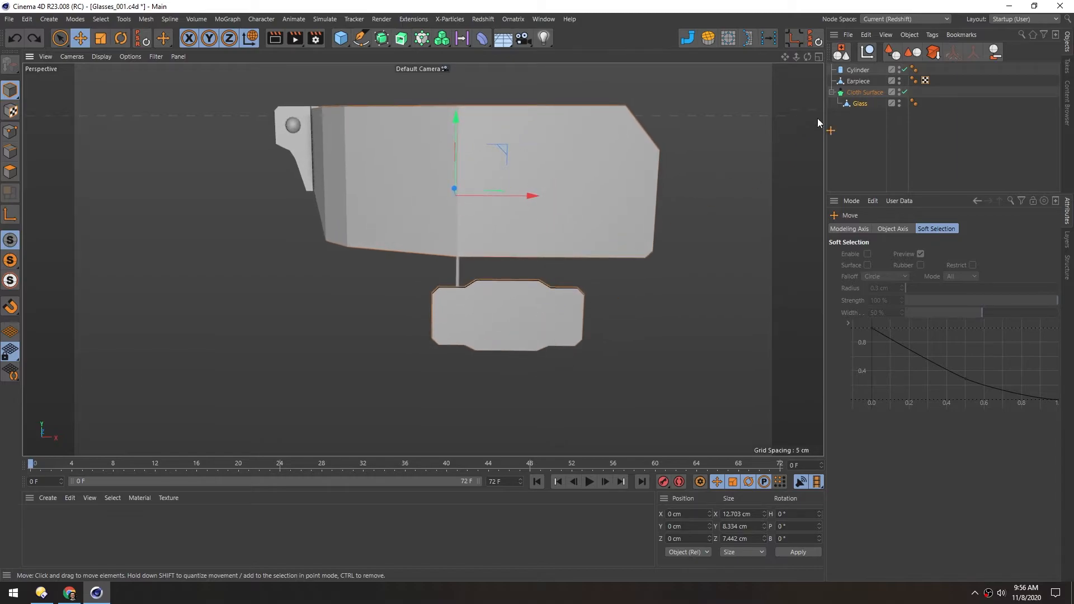
click(905, 93)
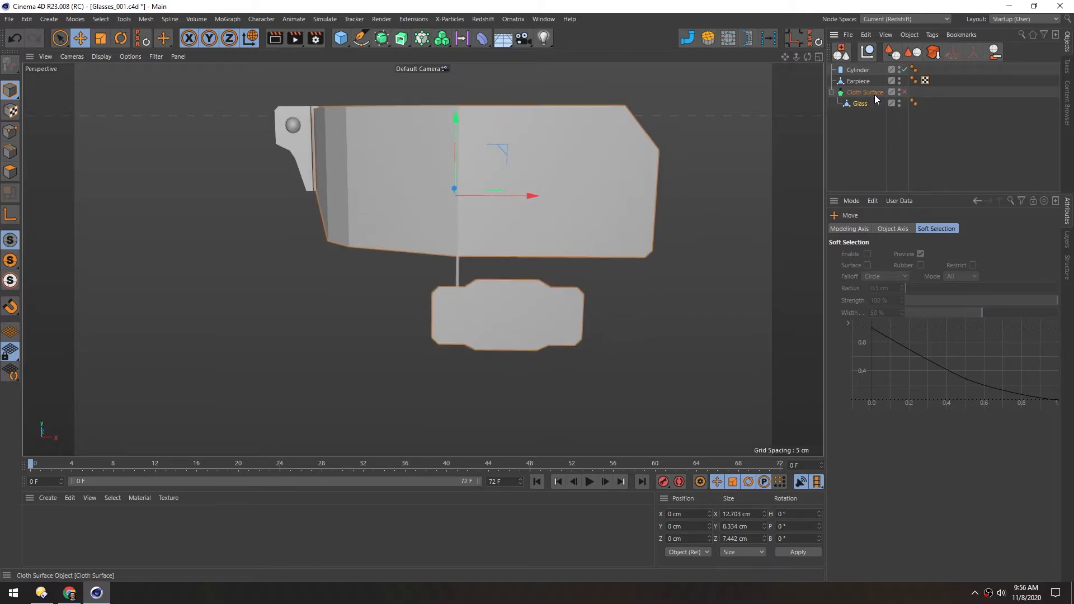
Split the small lower lens's polygons into a separate object and delete them from the original Glass object
click(847, 103)
click(10, 172)
key(ctrl+shift+a)
alt+drag(510, 311, 490, 301)
key(ctrl+a)
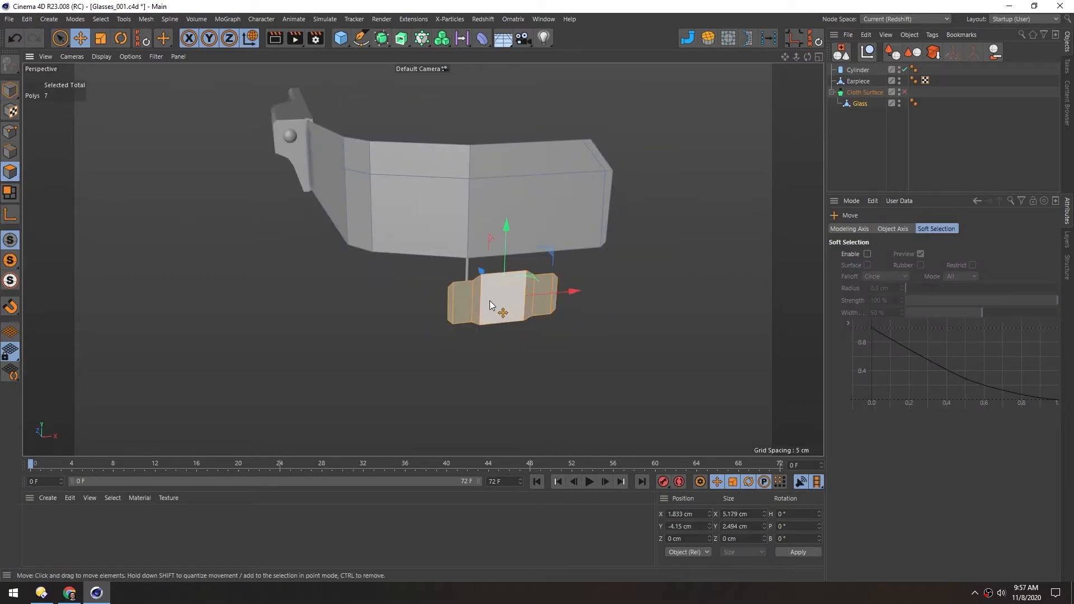
key(u)
key(p)
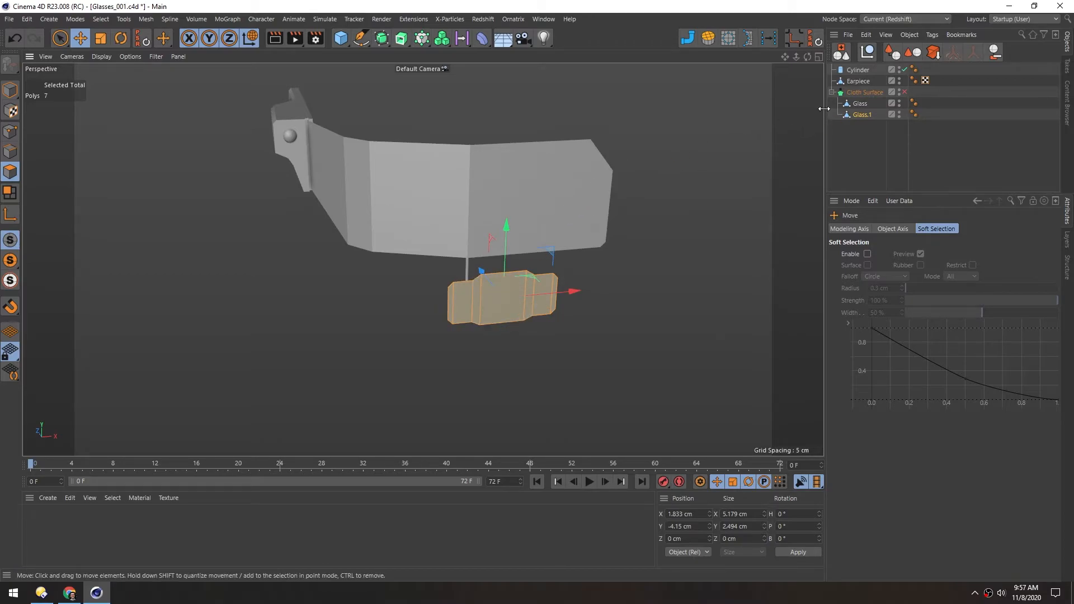
click(860, 104)
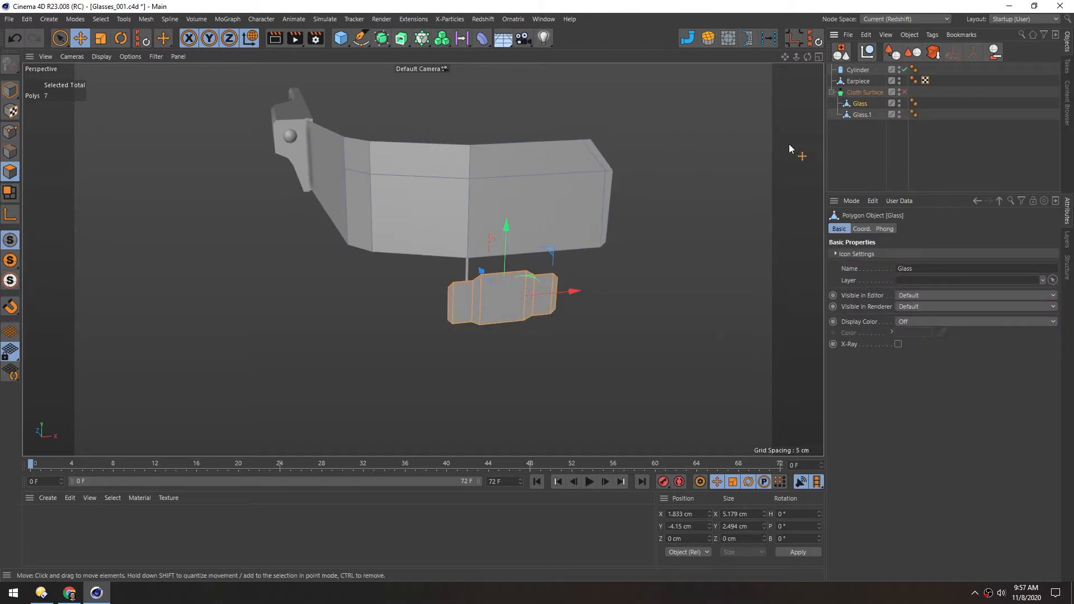
click(443, 343)
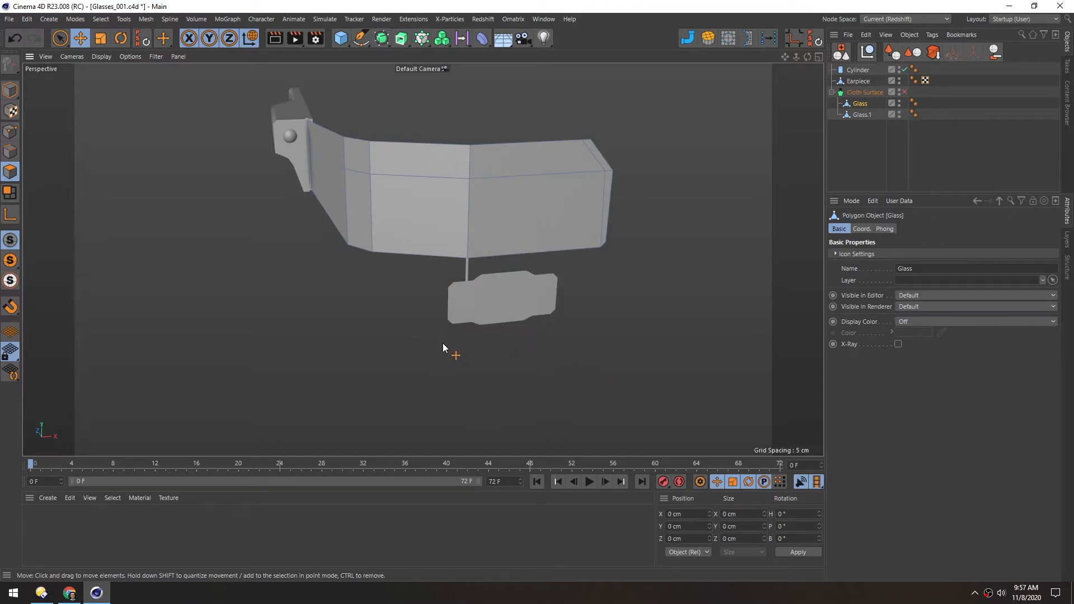
Select the split-off small lens in Model mode and center its axis on its own geometry
click(847, 115)
click(10, 91)
key(e)
drag(468, 142, 478, 169)
key(ctrl+z)
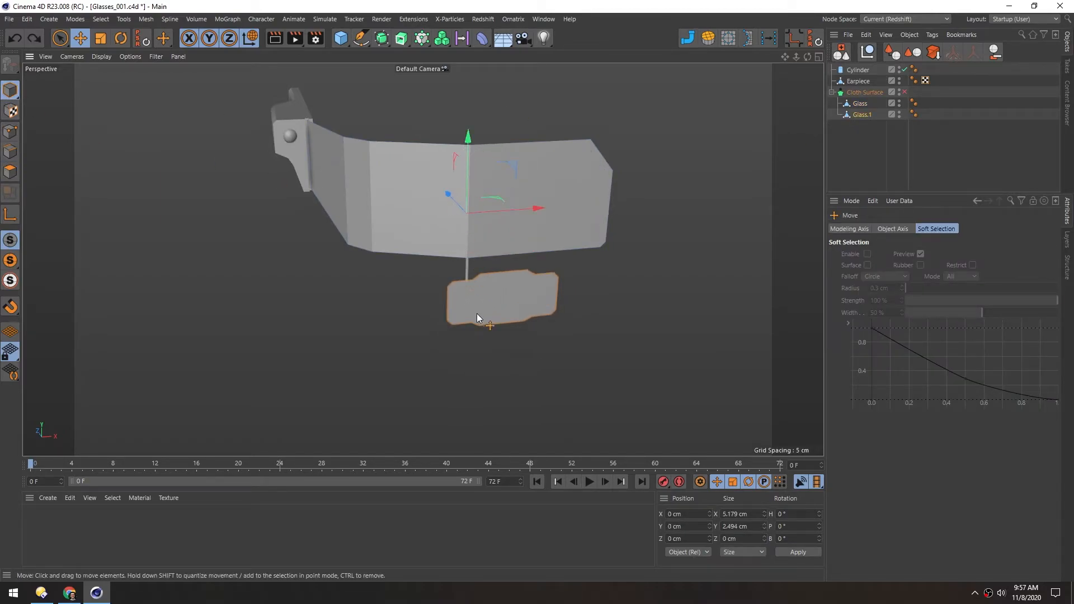
click(795, 39)
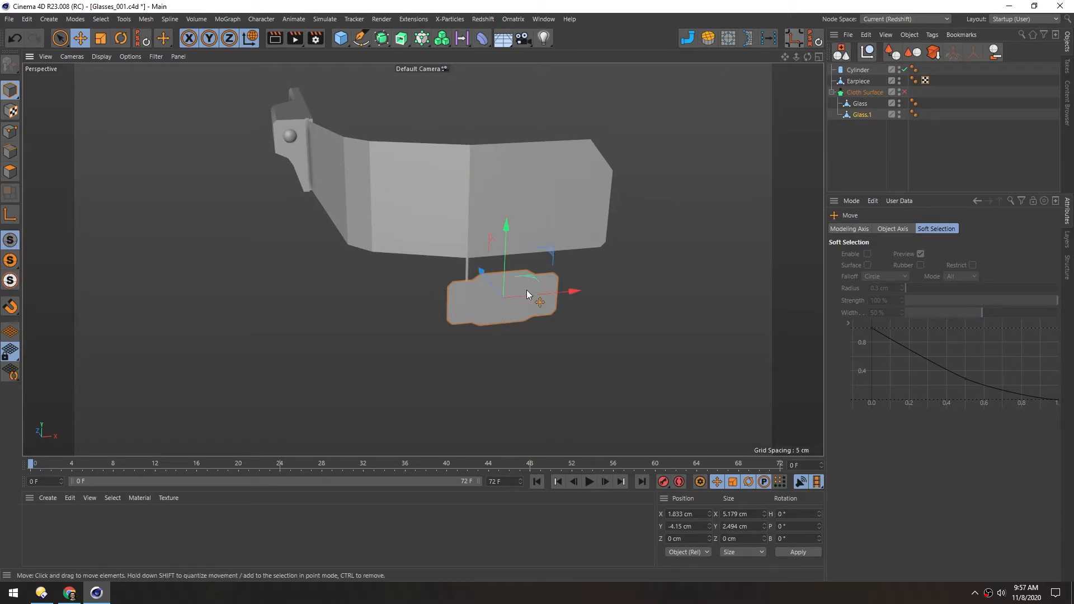
Scale the small lens down to about 4.38 by 2.11 cm and shift it to about X 2.25 cm beside the rod
scroll(457, 313, up, 5)
alt+drag(459, 348, 414, 299)
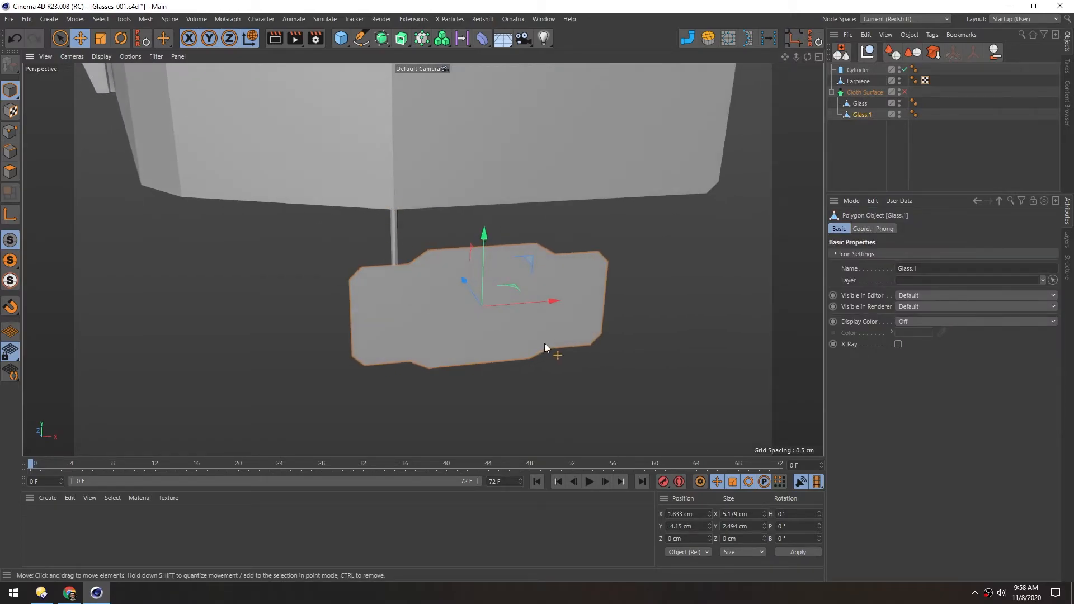
key(t)
drag(485, 327, 418, 350)
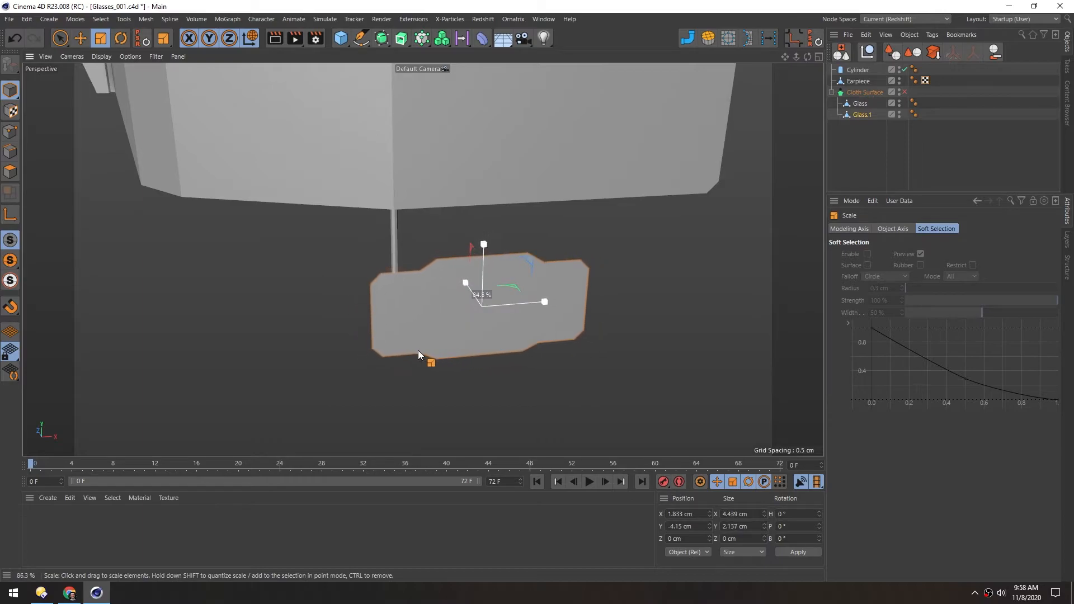
key(e)
drag(556, 306, 573, 295)
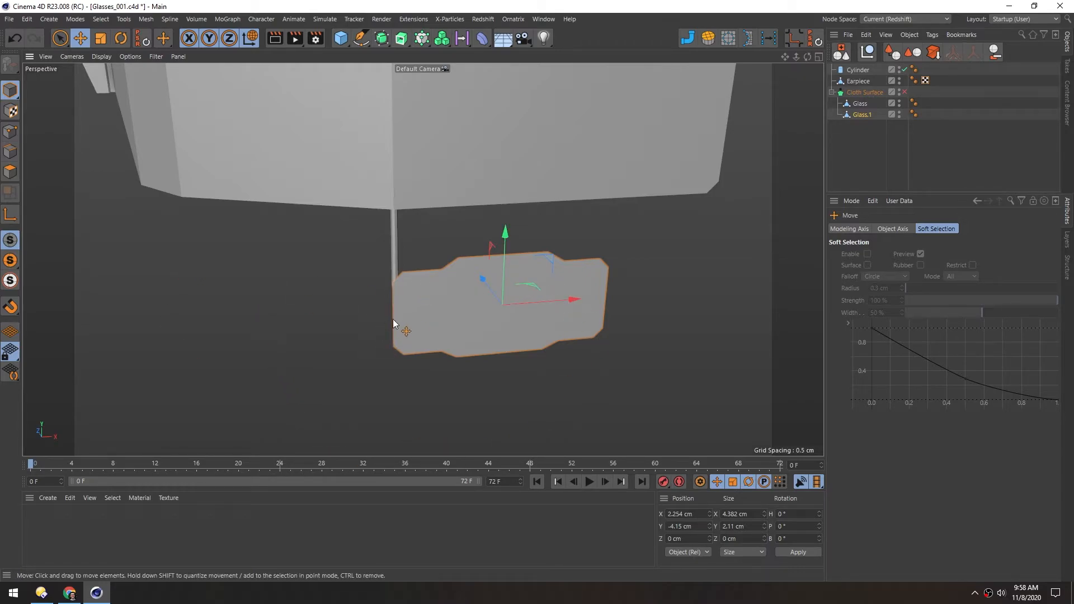
Lengthen the cylinder rod to about 5.15 cm in the Front view so it reaches alongside the small lens
alt+drag(392, 321, 394, 241)
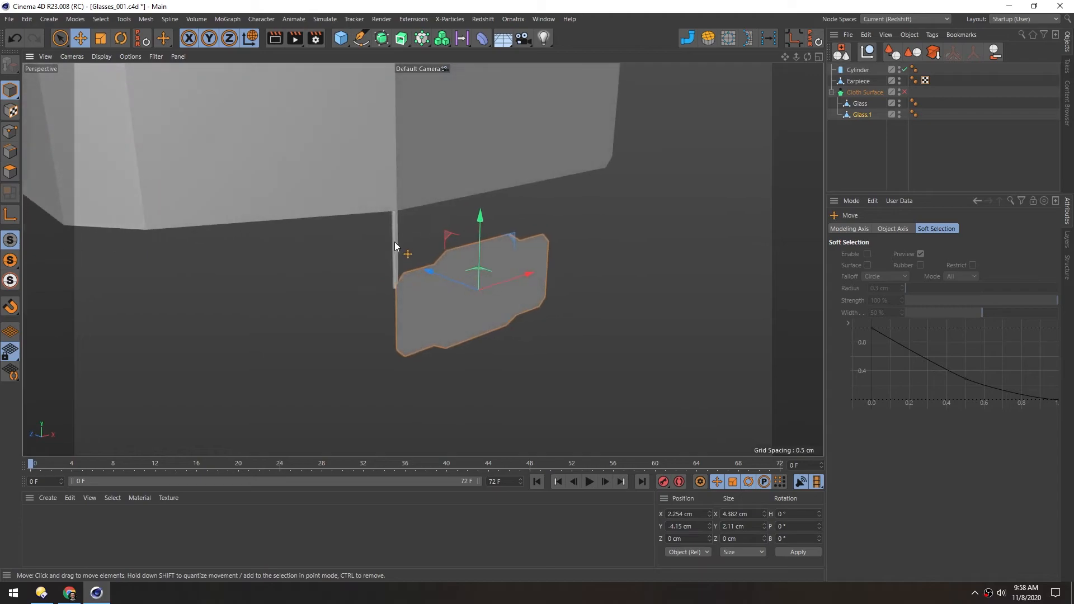
click(394, 254)
middle_click(333, 311)
middle_click(531, 323)
alt+right_drag(491, 288, 346, 323)
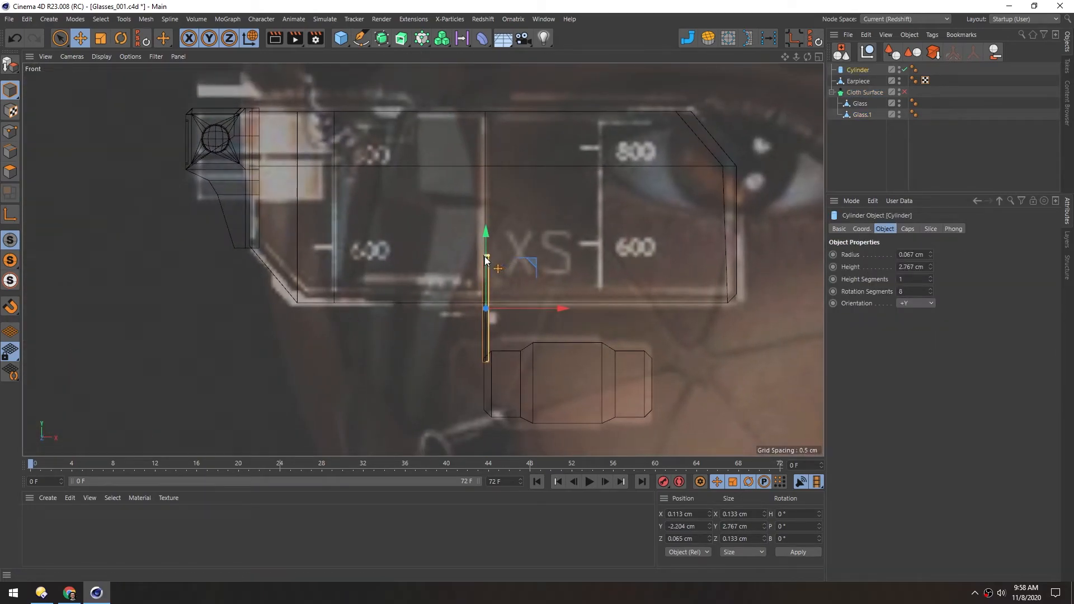
drag(485, 255, 487, 211)
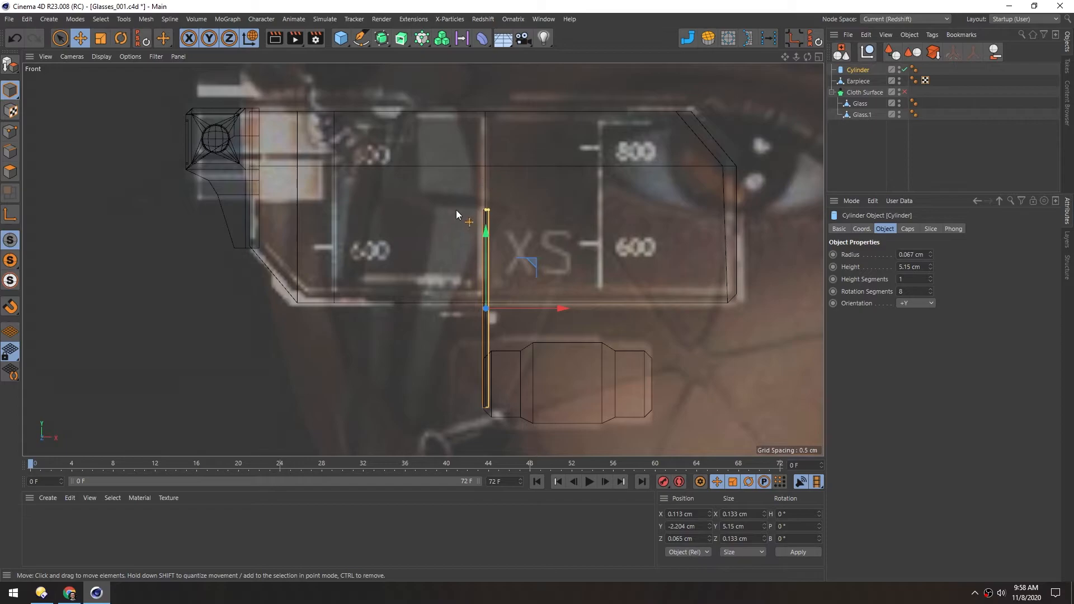
Make the cylinder editable and raise its top points to about Y 5.245 cm, just above the main lens's upper edge
key(c)
click(7, 132)
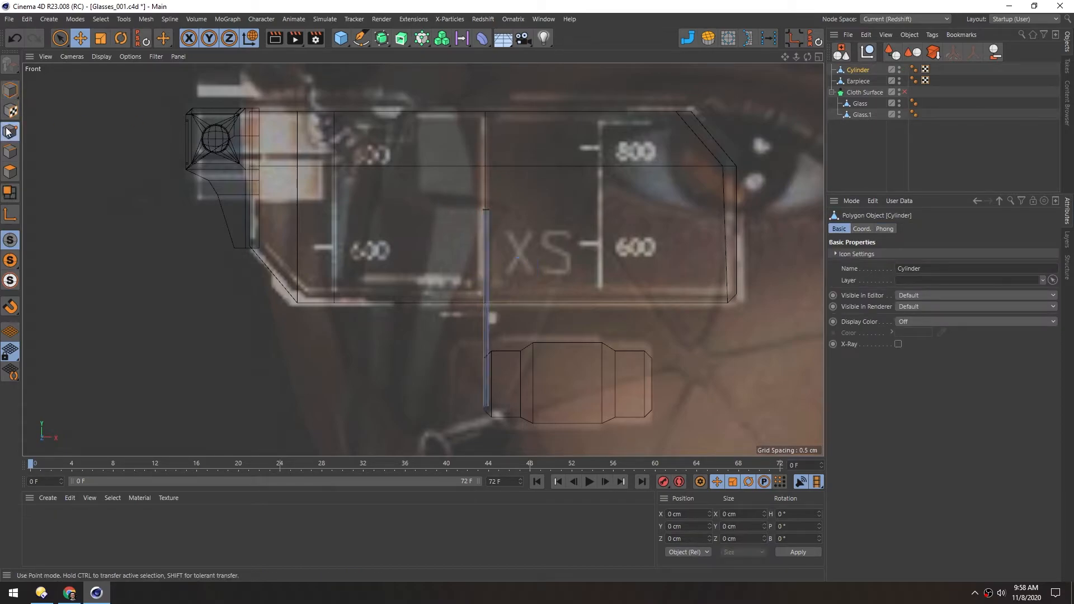
key(0)
drag(450, 182, 515, 237)
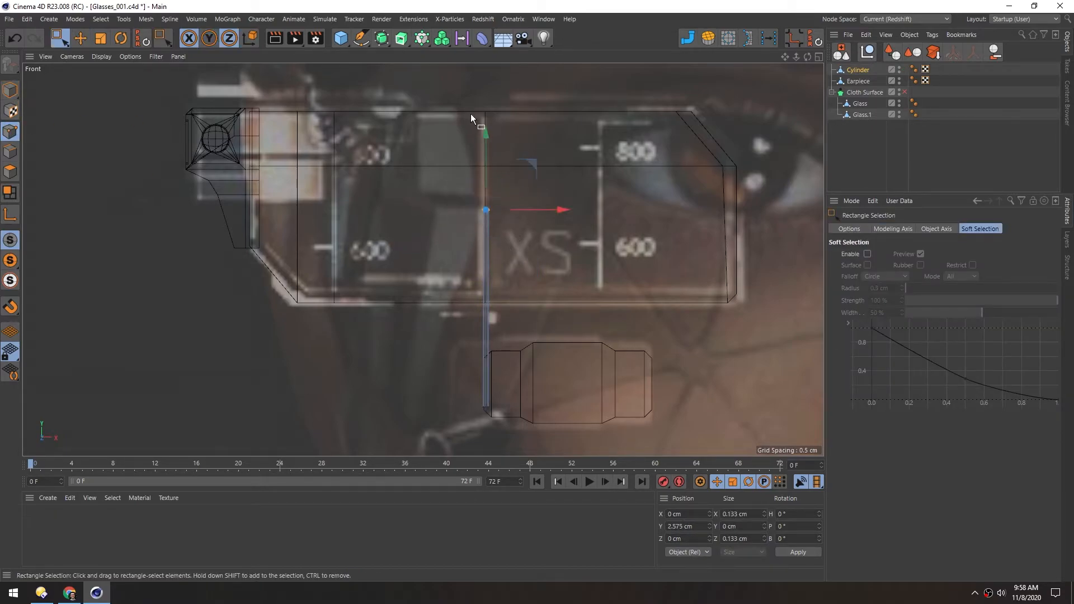
mouse_move(486, 134)
mouse_down()
mouse_move(486, 37)
mouse_move(488, 143)
mouse_up()
click(207, 41)
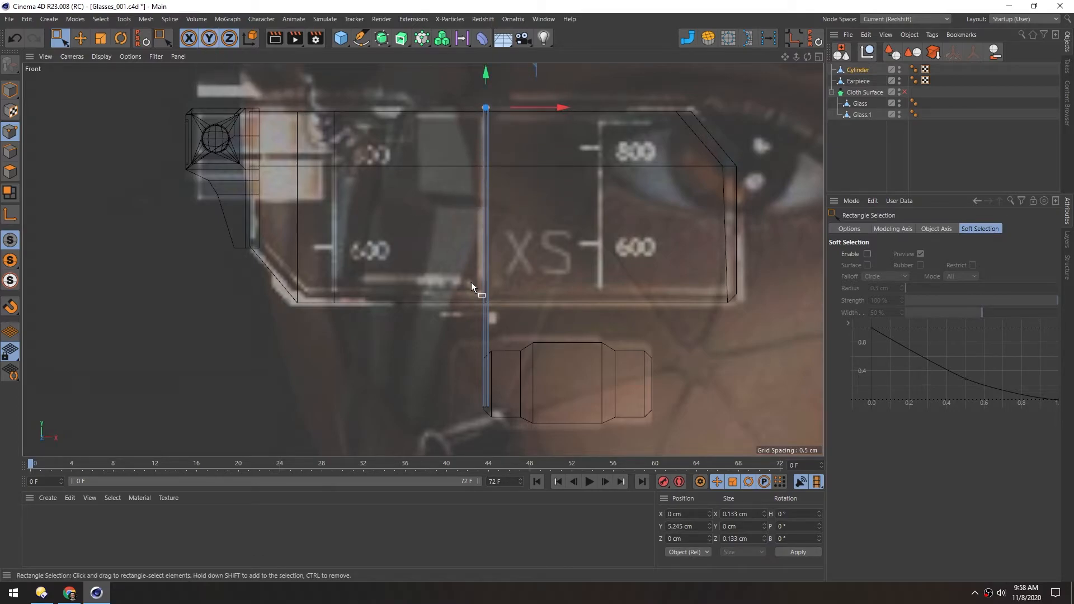
Move the rod's bottom points down for a total height of about 8.18 cm and return to Model mode in Perspective view
alt+middle_drag(486, 340, 462, 298)
drag(436, 327, 473, 395)
alt+right_drag(454, 395, 512, 328)
drag(485, 189, 481, 242)
mouse_move(481, 243)
alt+right_down()
mouse_move(446, 187)
mouse_move(432, 351)
mouse_move(418, 268)
mouse_move(424, 327)
alt+right_up()
key(Return)
key(F1)
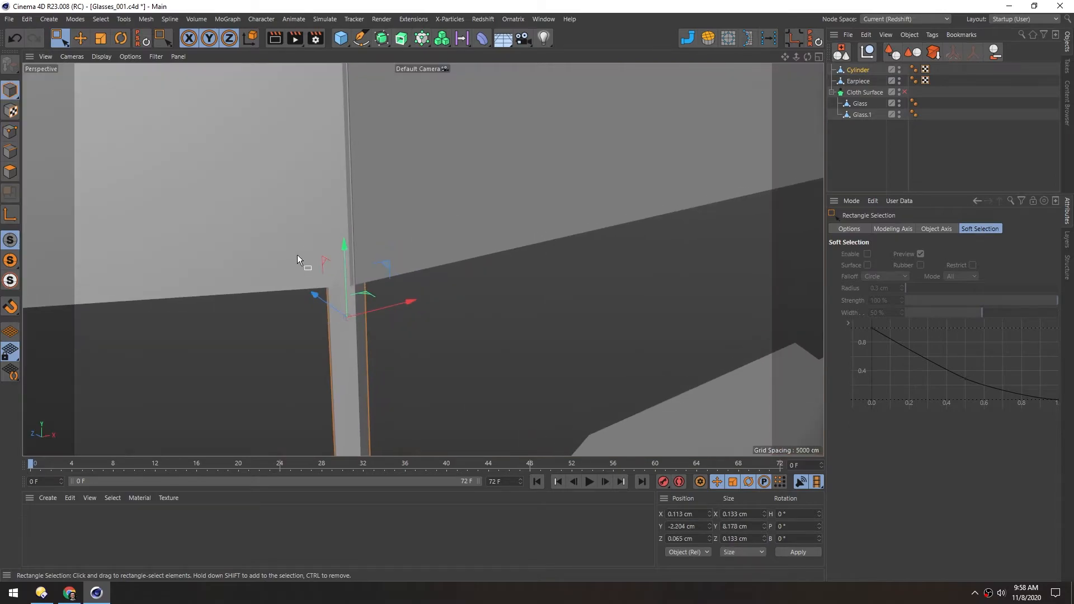
Set the Phong angle of the rod's Phong tag to 60° to smooth its shading
alt+middle_drag(374, 274, 417, 165)
mouse_move(381, 231)
alt+mouse_down()
mouse_move(334, 227)
mouse_move(355, 217)
mouse_move(384, 261)
alt+mouse_up()
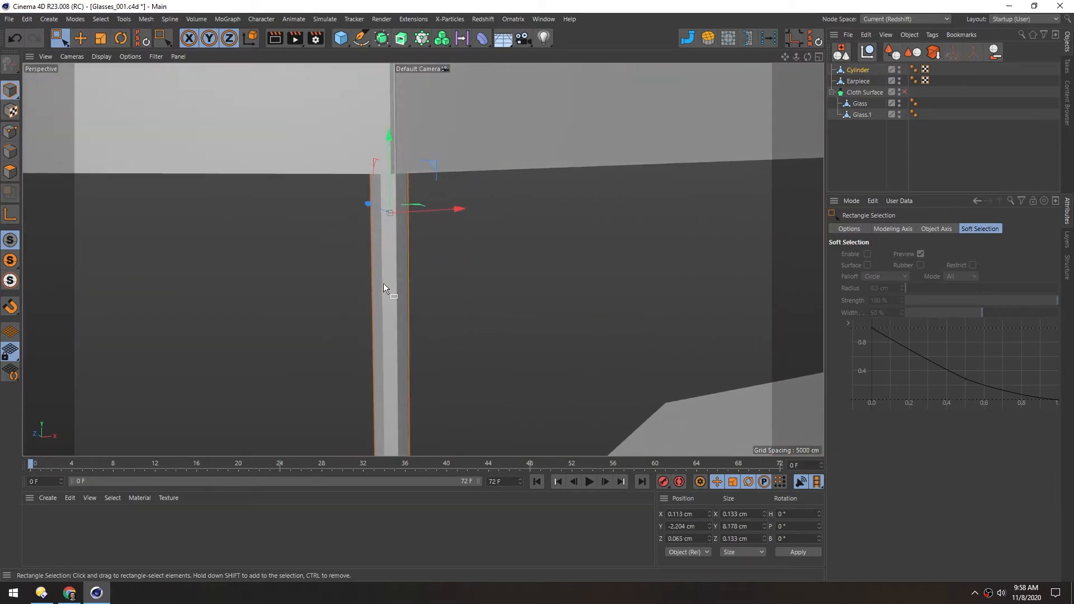
click(914, 69)
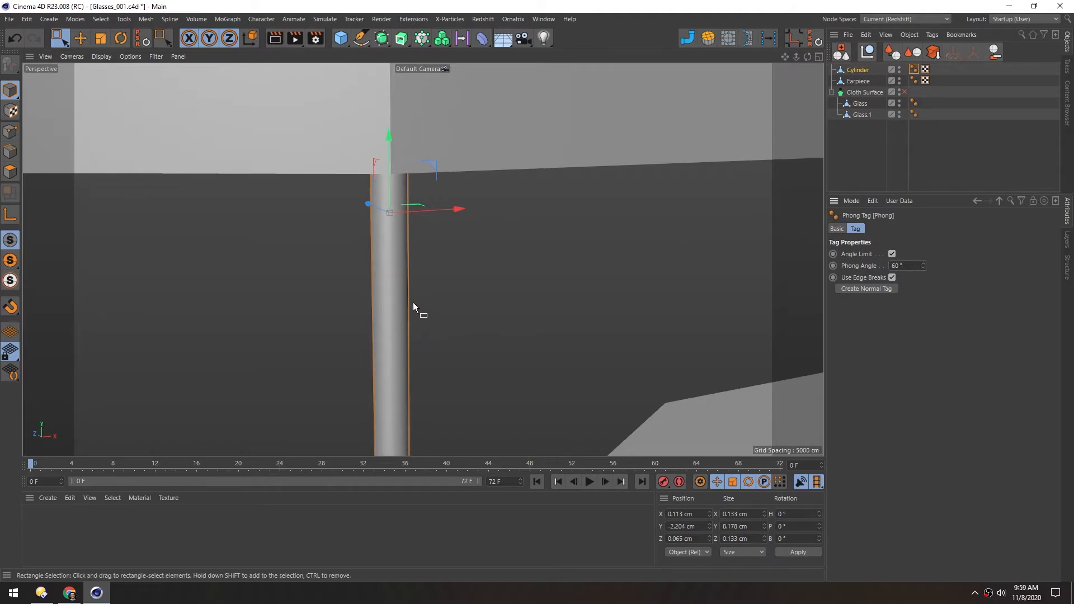
Add two closely spaced loop cuts around the rod just above the small lens
alt+drag(425, 300, 419, 237)
click(408, 196)
alt+drag(408, 193, 406, 225)
key(k)
key(l)
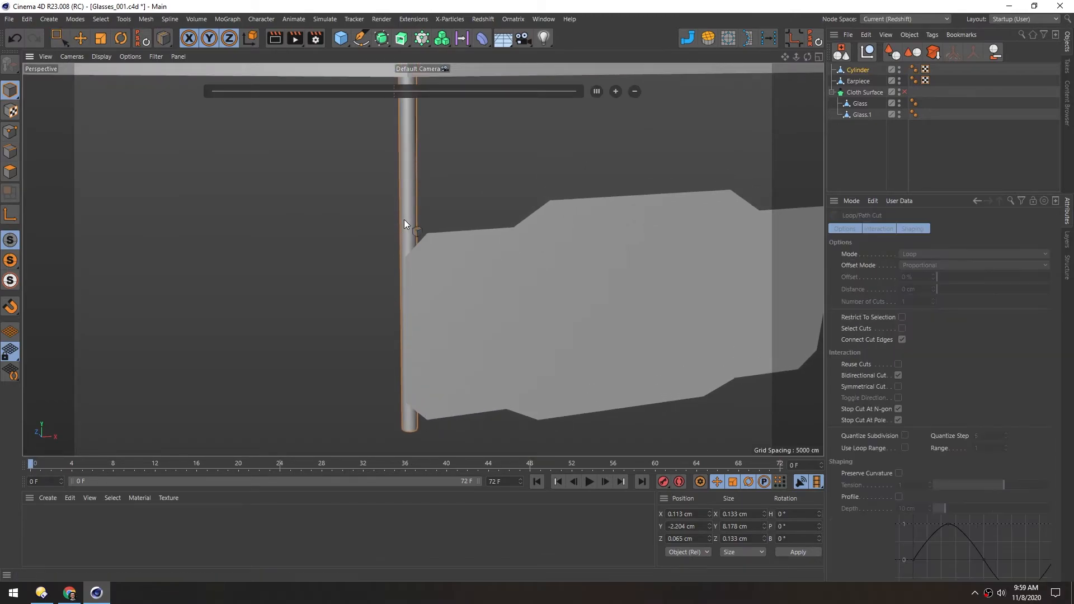
click(10, 152)
scroll(396, 241, up, 5)
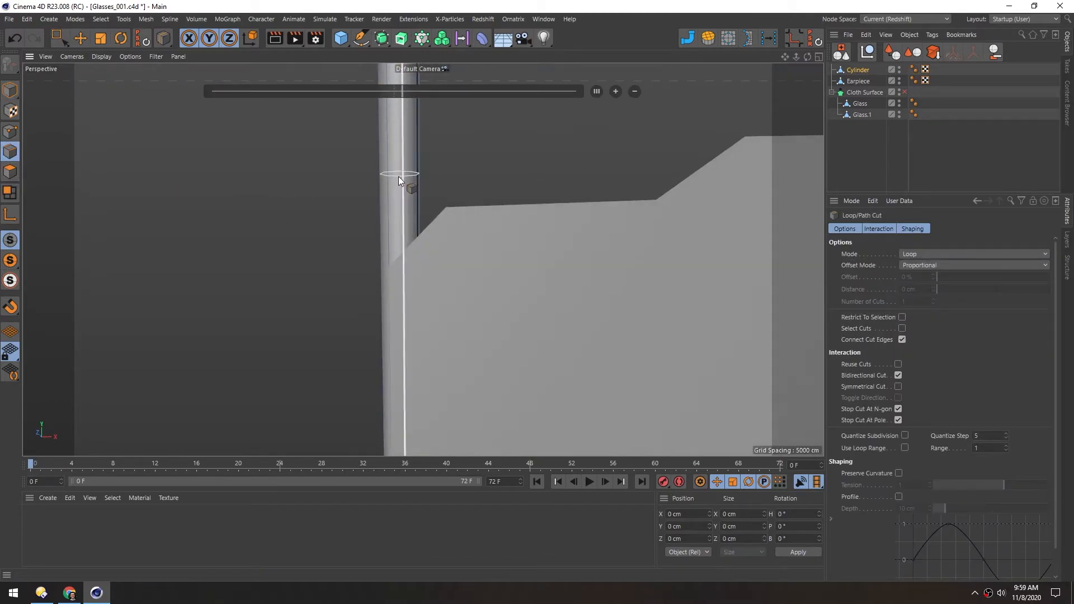
click(401, 178)
click(404, 194)
mouse_move(411, 284)
alt+middle_down()
mouse_move(410, 243)
mouse_move(424, 267)
alt+middle_up()
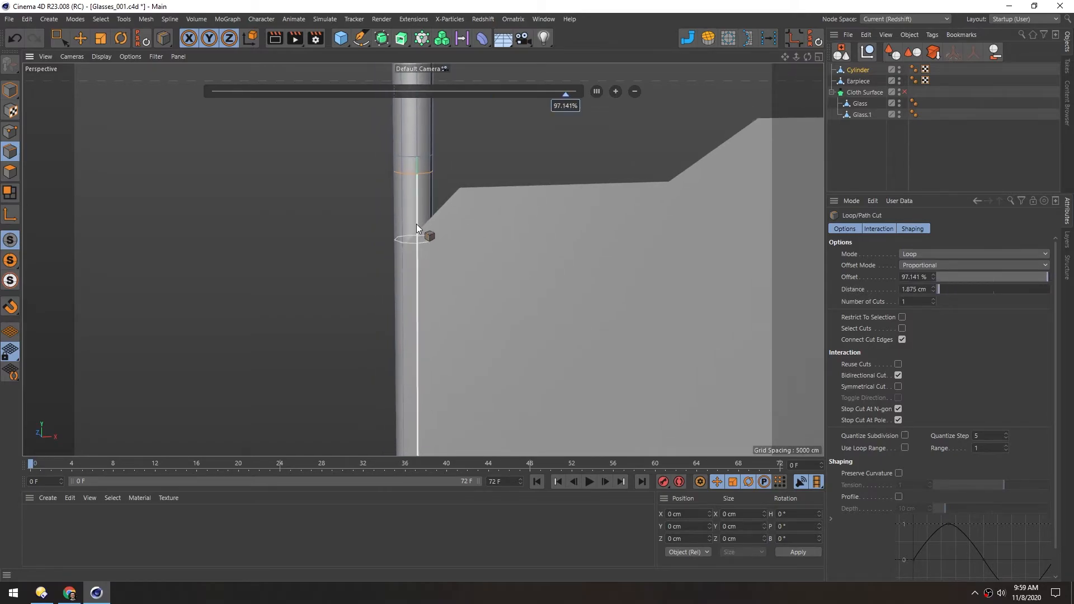
Select the rod's polygon loop below the cuts, scale it down to about 0.087 cm thick and return to Model mode
click(8, 177)
key(u)
key(l)
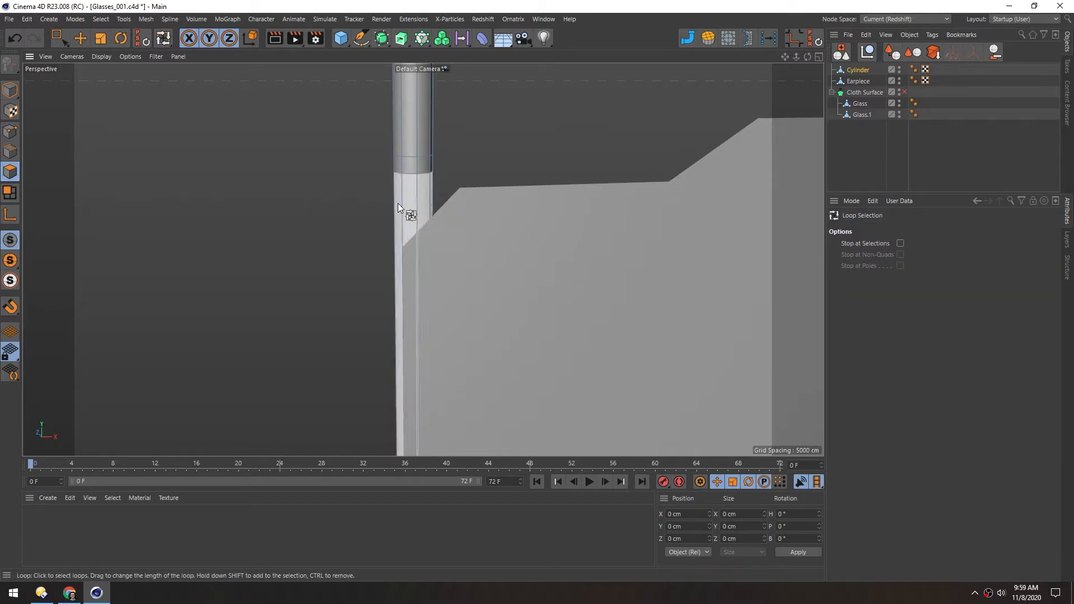
alt+drag(400, 207, 421, 243)
click(403, 227)
key(t)
alt+drag(416, 294, 425, 264)
right_drag(426, 296, 423, 322)
click(8, 91)
alt+right_drag(476, 214, 487, 193)
alt+middle_drag(455, 167, 452, 218)
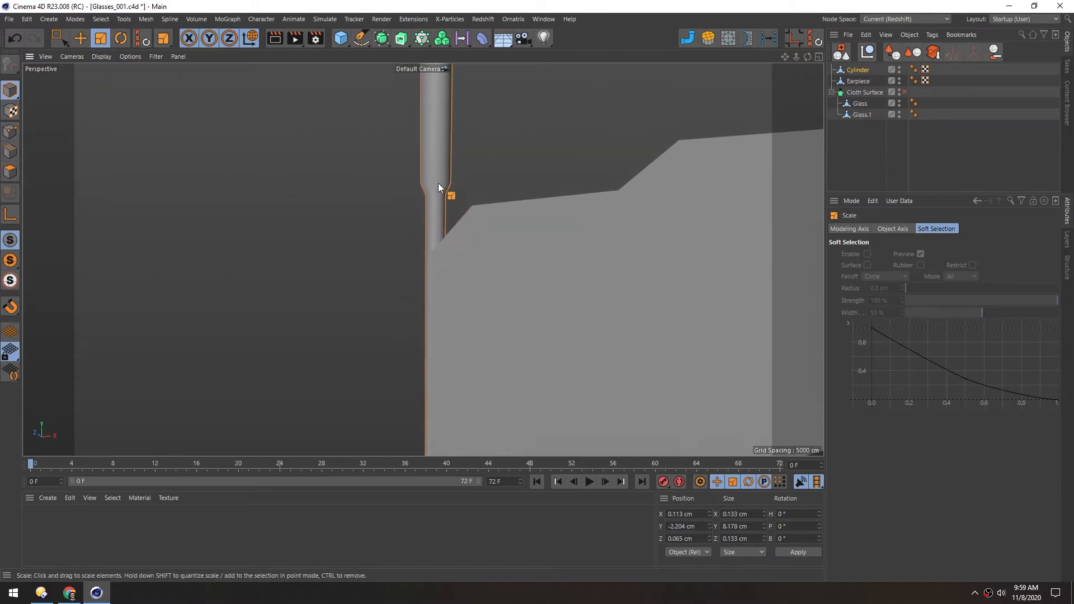
Select the upper and lower edge loops of the rod's taper, break their Phong shading and return to Model mode
alt+right_drag(440, 182, 495, 180)
alt+drag(428, 183, 420, 216)
click(10, 152)
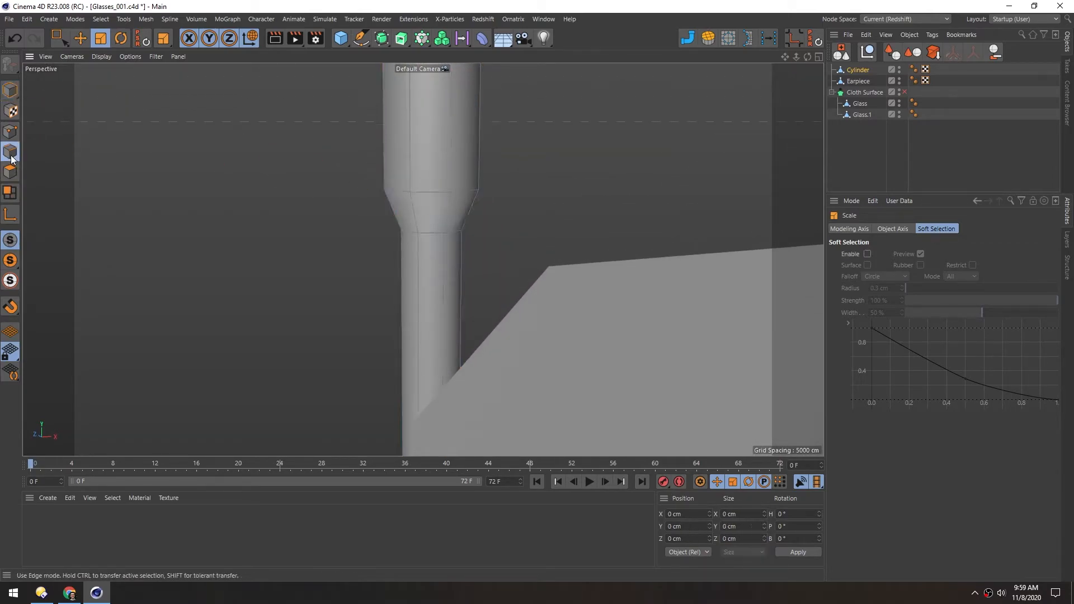
key(e)
click(425, 233)
double_click(424, 195)
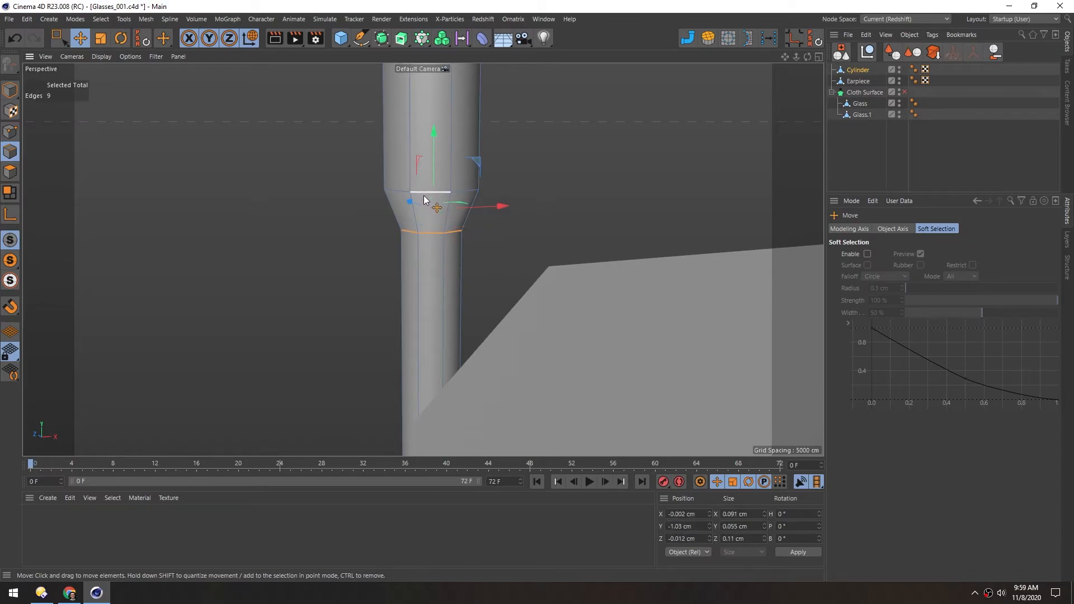
right_click(387, 196)
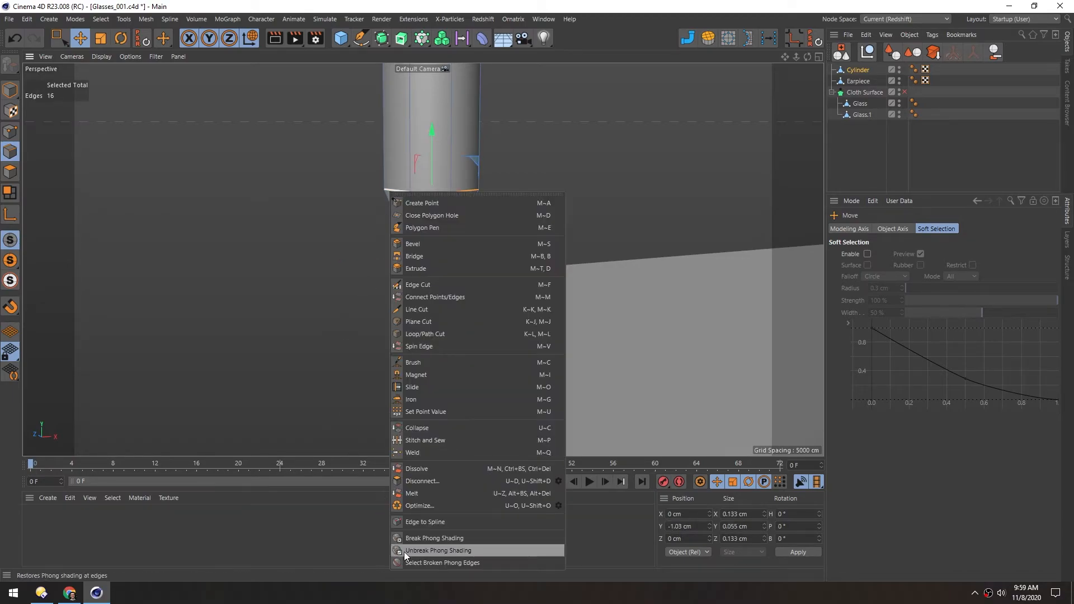
click(441, 538)
click(10, 88)
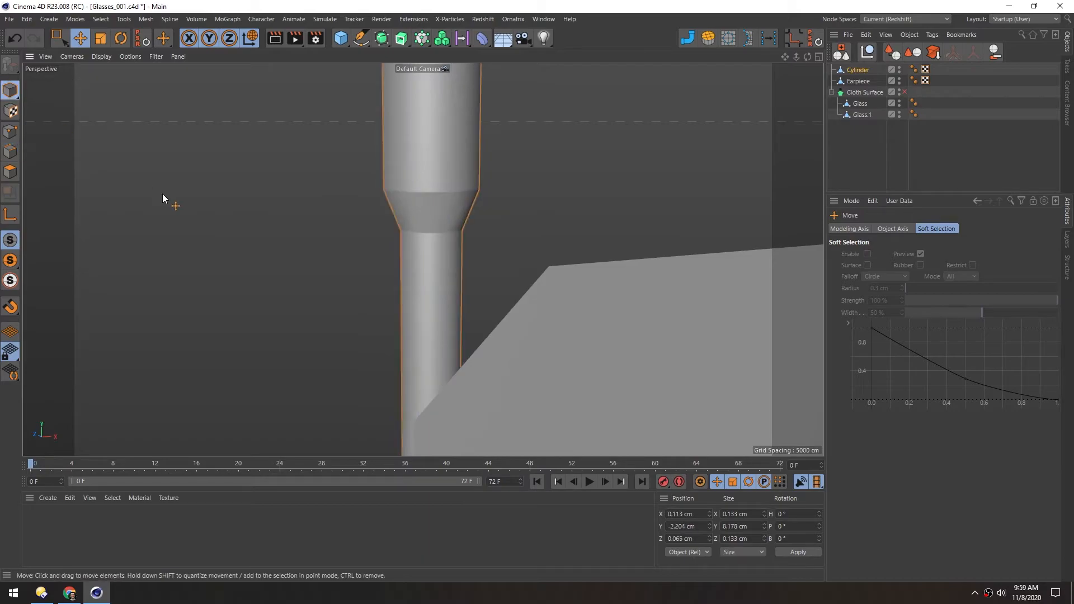
Add a loop cut around the rod near its bottom end at about 96.7% offset
scroll(400, 209, down, 5)
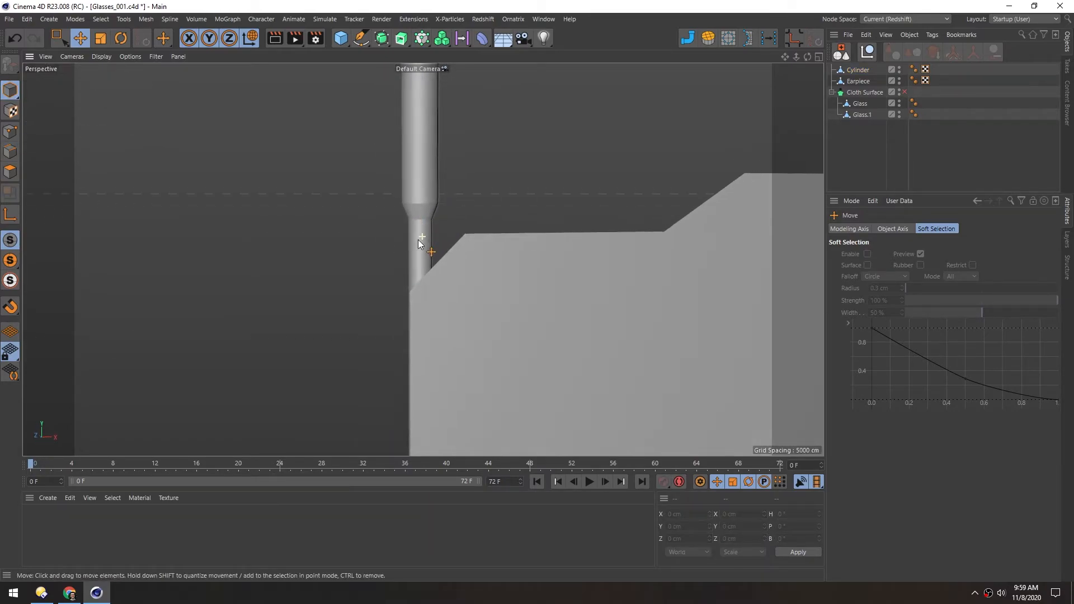
scroll(399, 234, down, 5)
scroll(405, 363, up, 5)
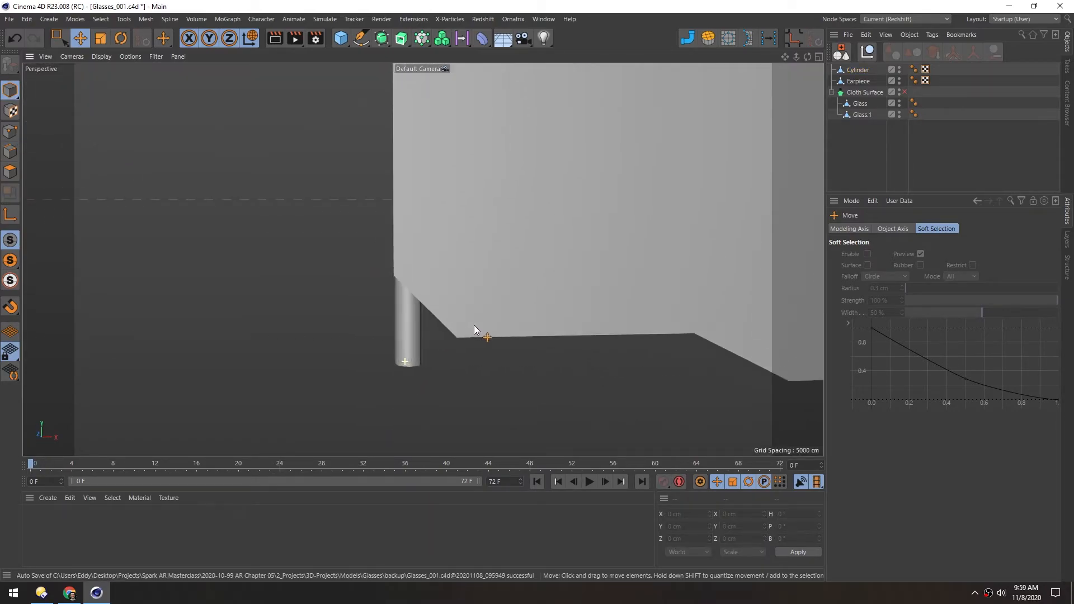
click(401, 350)
mouse_move(419, 349)
alt+mouse_down()
mouse_move(435, 344)
mouse_move(417, 338)
alt+mouse_up()
click(14, 157)
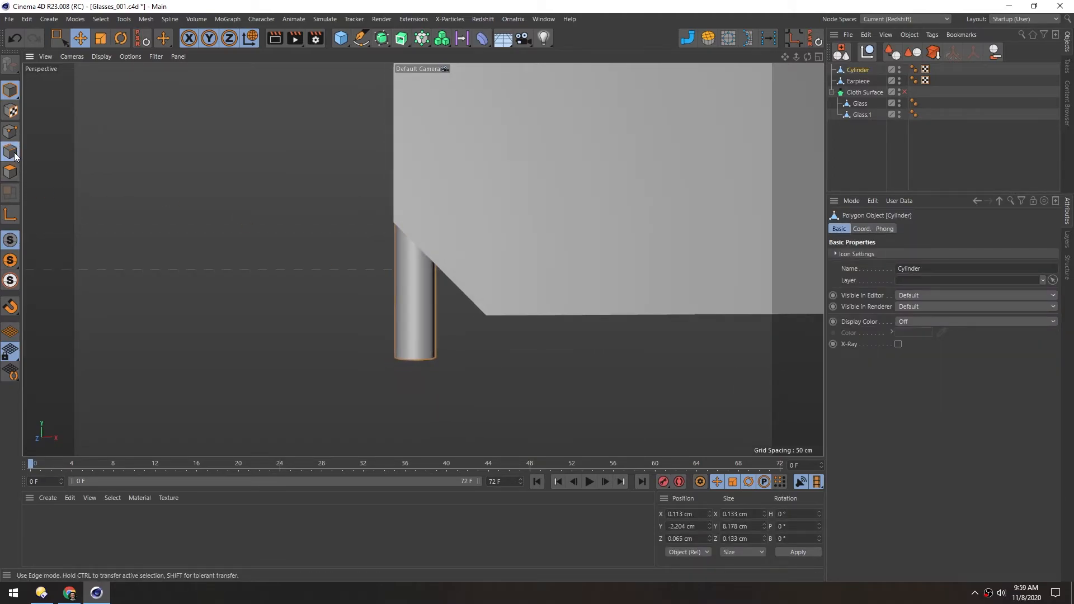
key(k)
key(l)
click(415, 330)
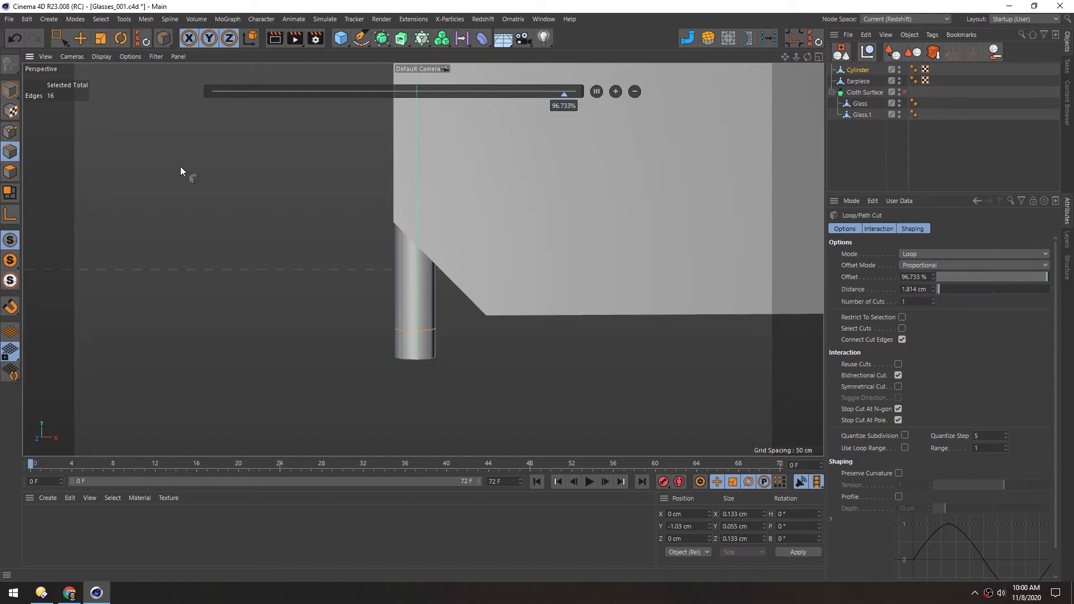
Select the polygon band at the rod's bottom end and scale it outward into a knob about 0.127 cm wide
click(10, 172)
key(u)
key(l)
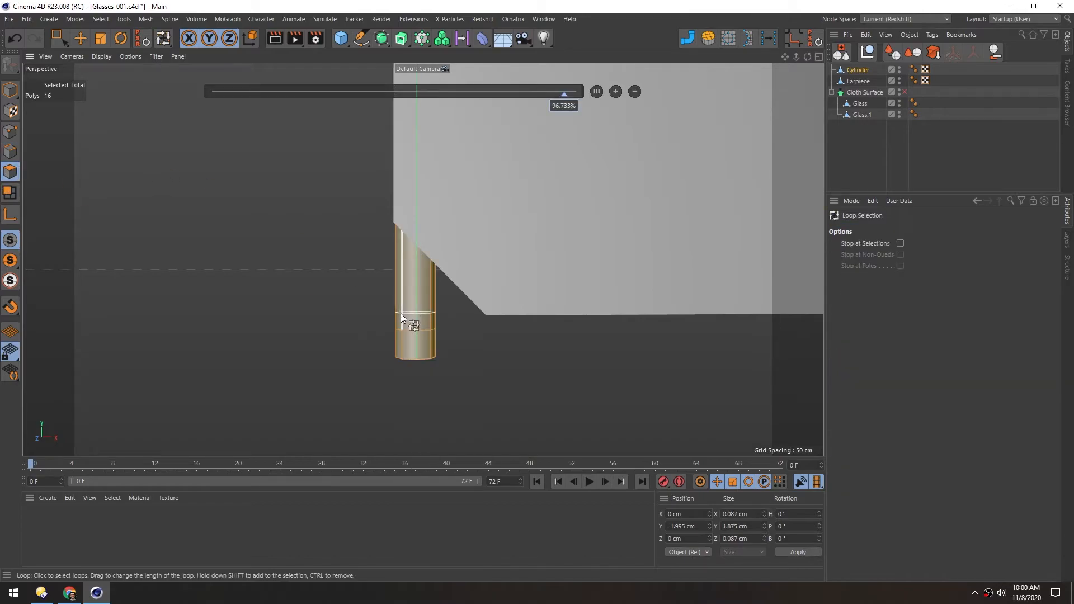
click(413, 346)
alt+drag(413, 337, 430, 322)
key(t)
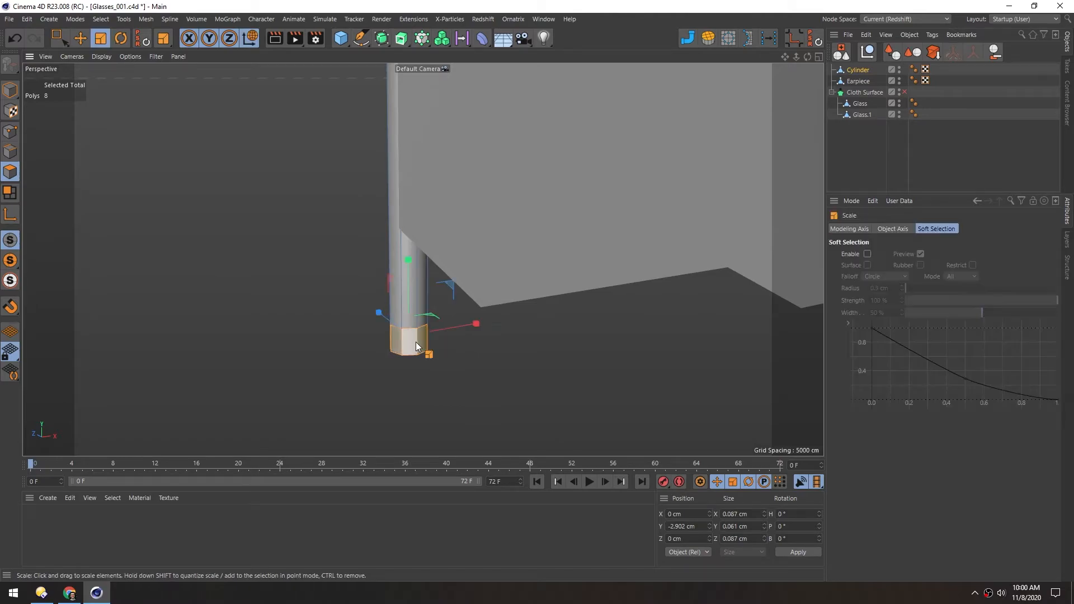
drag(408, 263, 409, 225)
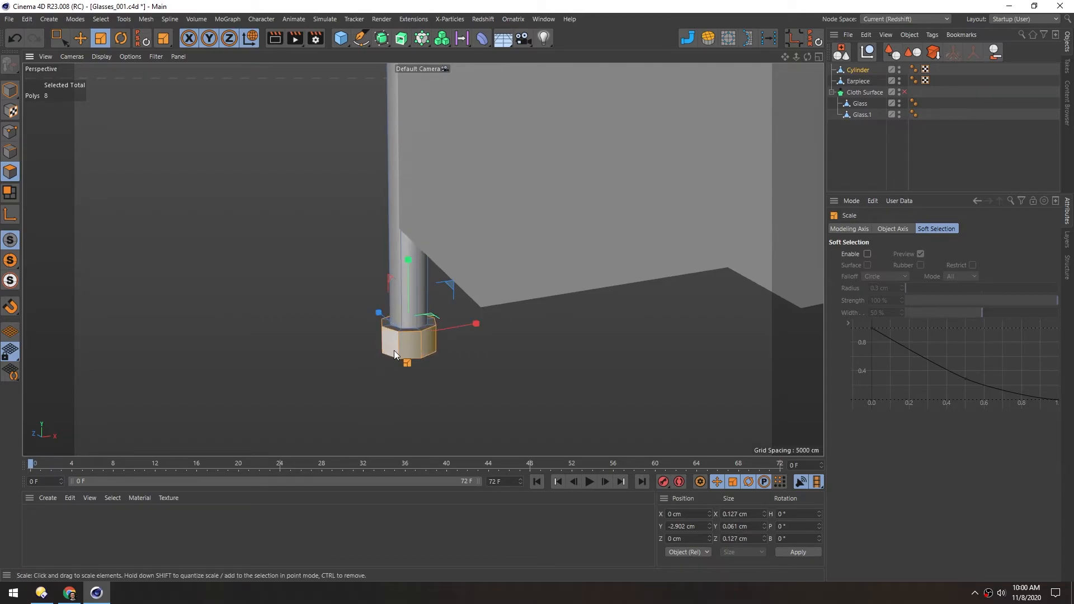
alt+right_drag(394, 350, 424, 332)
mouse_move(424, 331)
alt+mouse_down()
mouse_move(425, 282)
mouse_move(428, 308)
mouse_move(408, 324)
alt+mouse_up()
Break the Phong shading on the edge loop where the bottom knob meets the rod and return to Model mode
click(10, 151)
key(e)
double_click(418, 317)
right_click(418, 317)
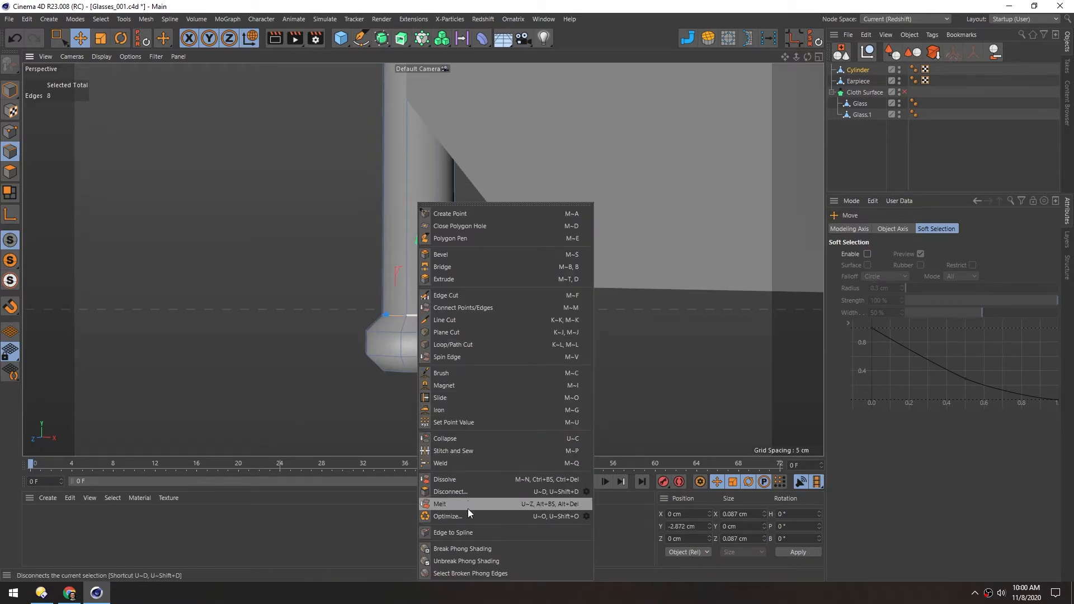
click(443, 548)
click(15, 39)
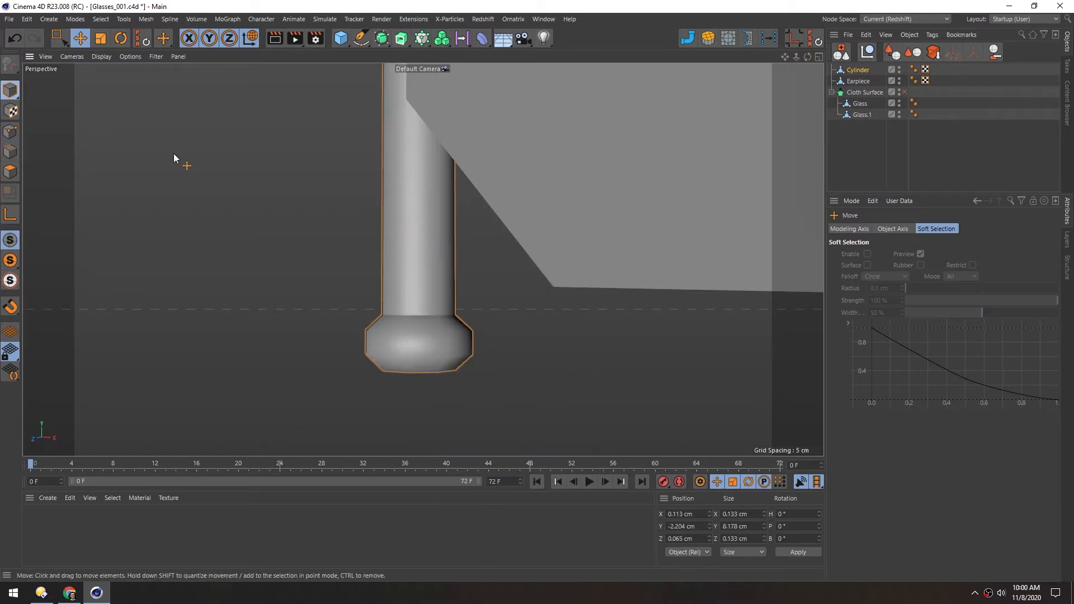
Add a loop cut around the rod's top end, just above the main lens's upper edge
alt+drag(402, 237, 413, 260)
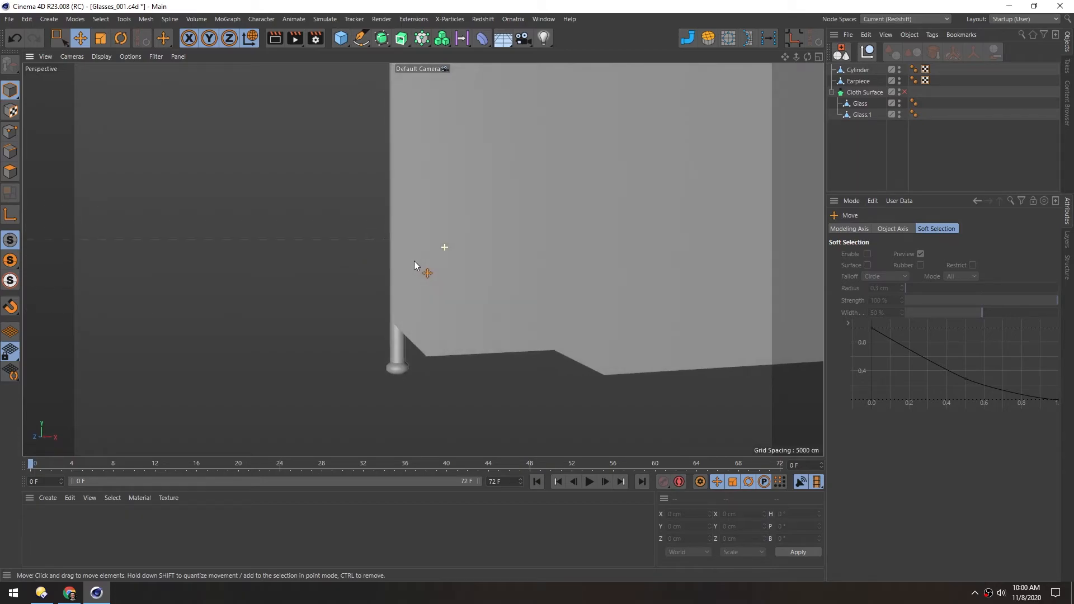
alt+right_drag(478, 208, 373, 207)
alt+middle_drag(482, 179, 409, 334)
alt+right_drag(409, 334, 366, 330)
alt+right_drag(400, 184, 593, 170)
alt+right_drag(434, 179, 384, 149)
alt+middle_drag(384, 149, 399, 313)
click(396, 235)
click(14, 163)
key(k)
key(l)
click(406, 257)
Select the polygon band at the rod's top end, extrude it and scale it outward into a knob
key(u)
key(l)
click(405, 200)
key(d)
key(t)
drag(411, 123, 422, 170)
alt+middle_drag(421, 259, 405, 199)
key(e)
Break the Phong shading on the edge loop at the base of the rod's top knob
click(11, 151)
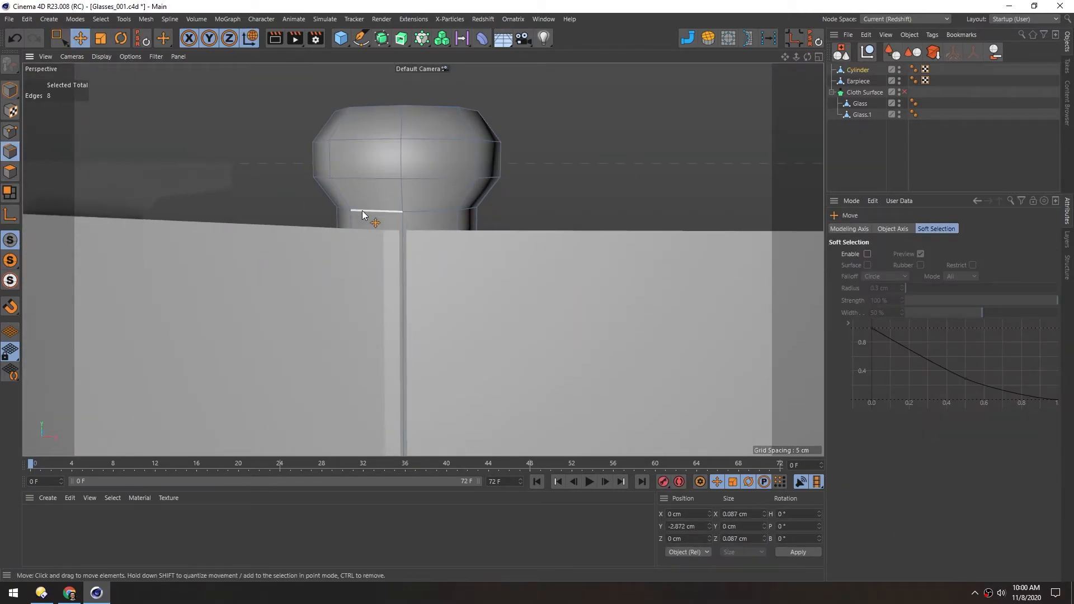
double_click(362, 209)
right_click(364, 211)
click(411, 548)
alt+drag(369, 254, 348, 279)
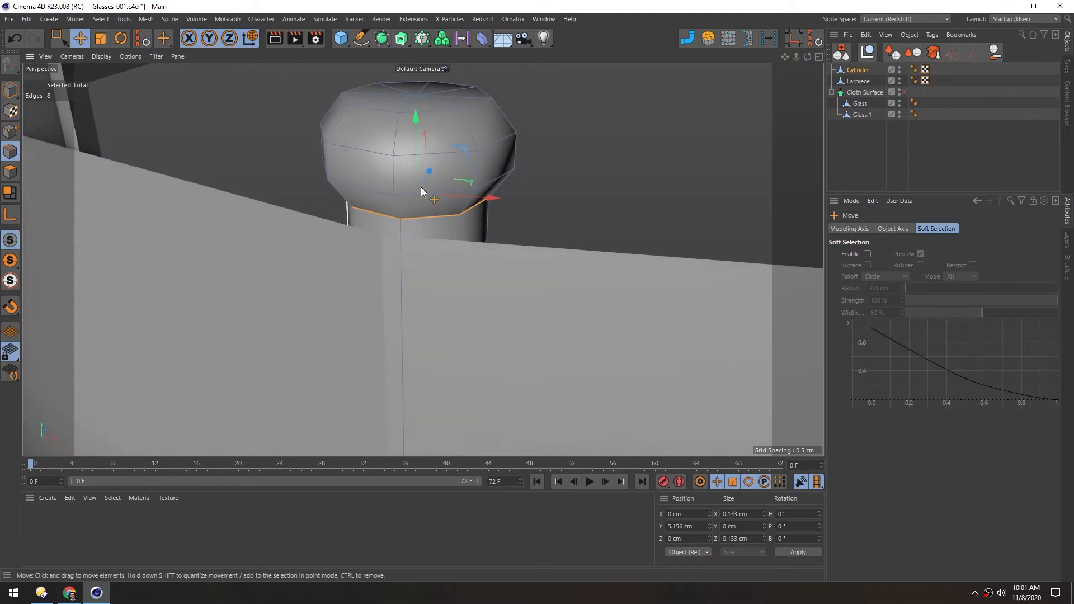
Turn the lenses' Cloth Surface generator back on to restore the main lens's thickness
click(904, 92)
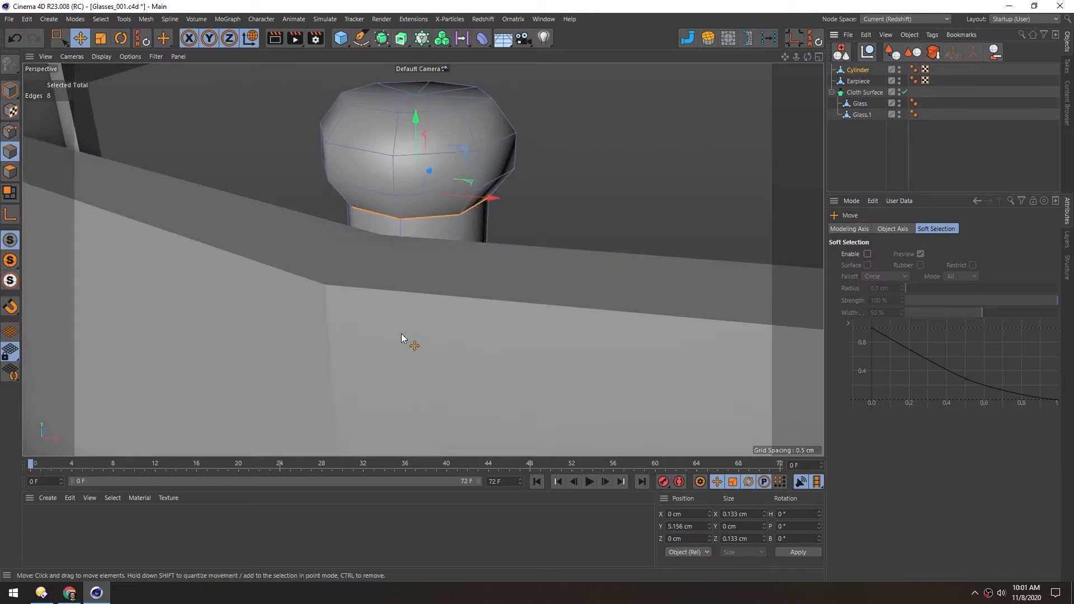
alt+right_drag(422, 325, 313, 323)
alt+middle_drag(448, 353, 495, 223)
alt+drag(494, 223, 495, 341)
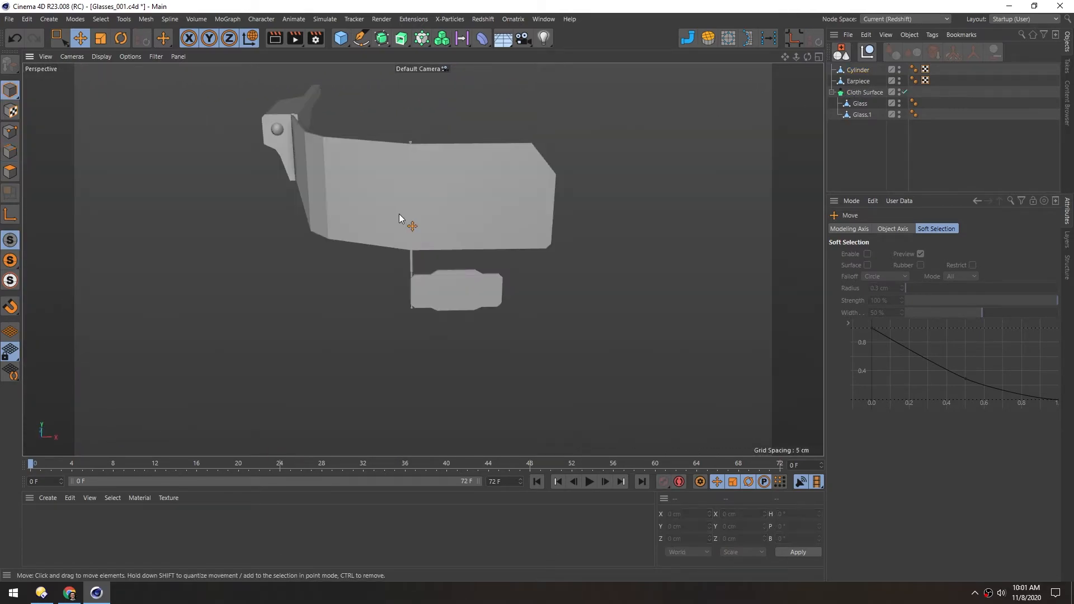
scroll(420, 189, up, 3)
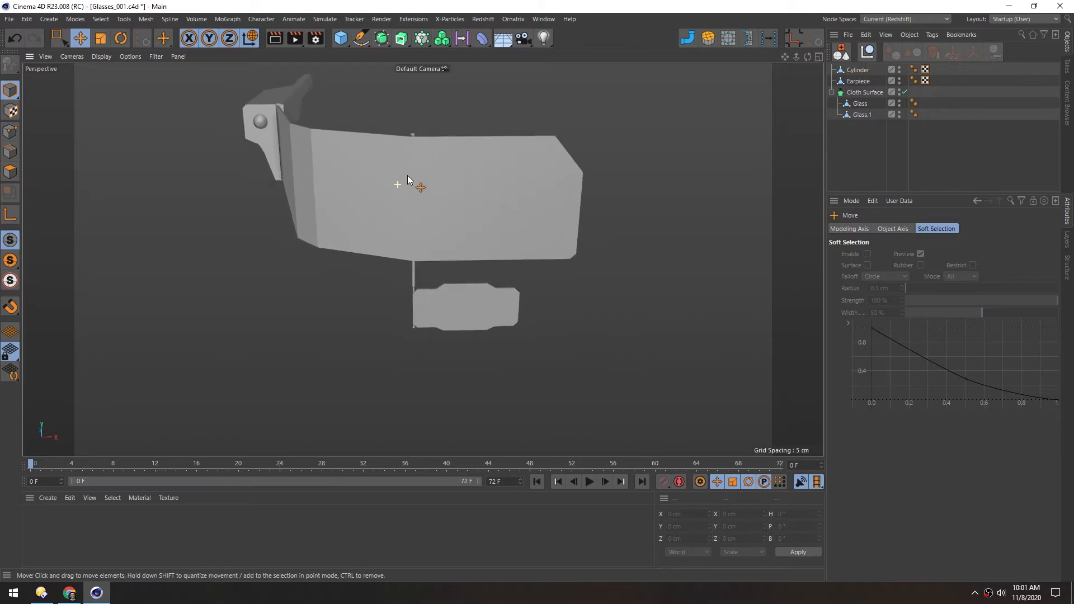
Take Glass.1 out of the Cloth Surface and make it a child of the Cylinder rod
click(417, 301)
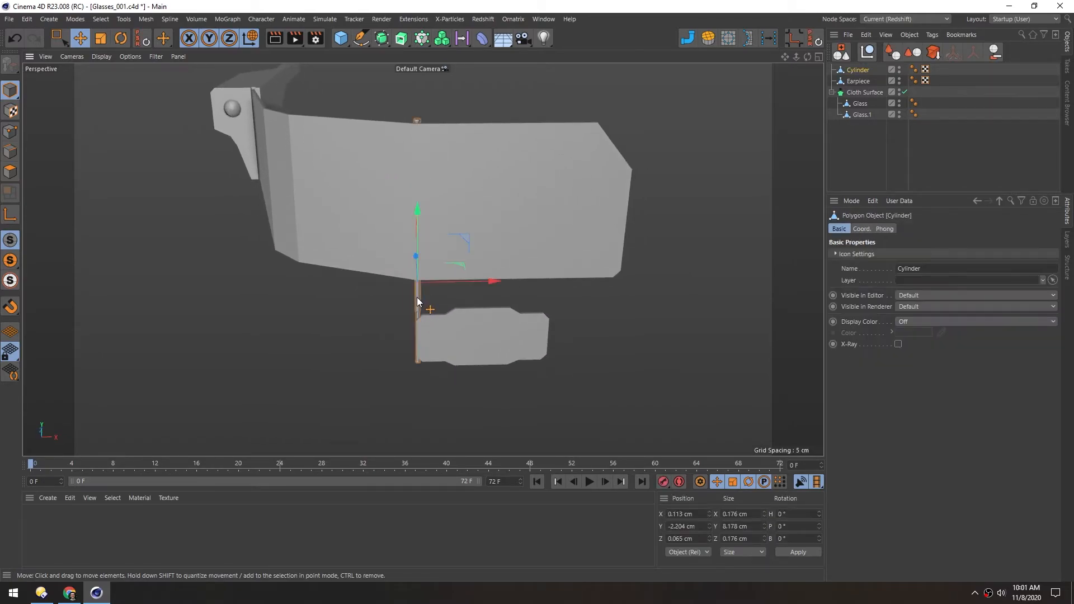
click(854, 116)
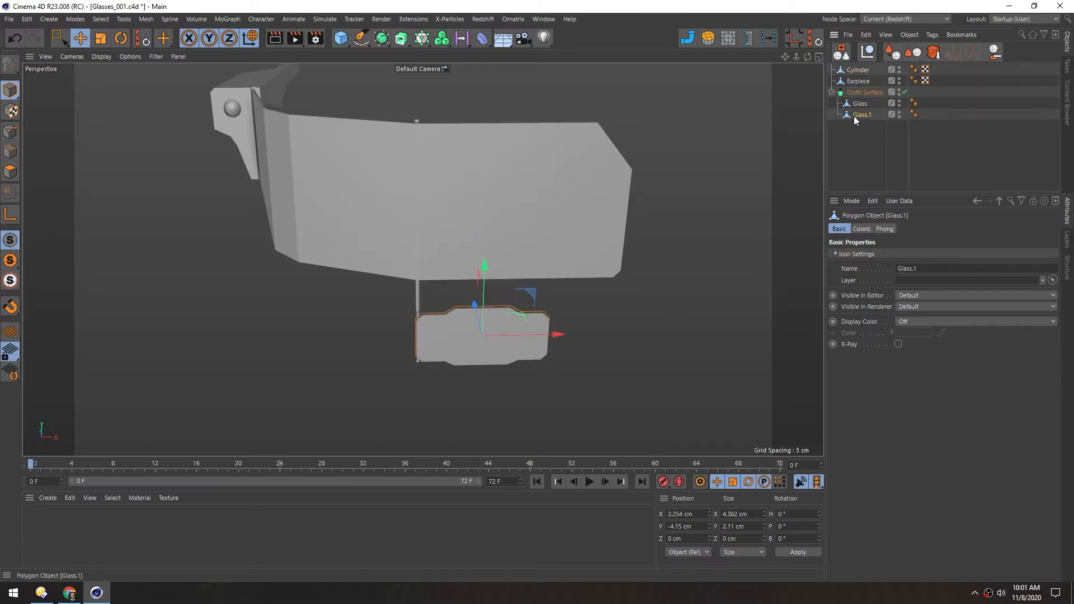
drag(847, 115, 861, 72)
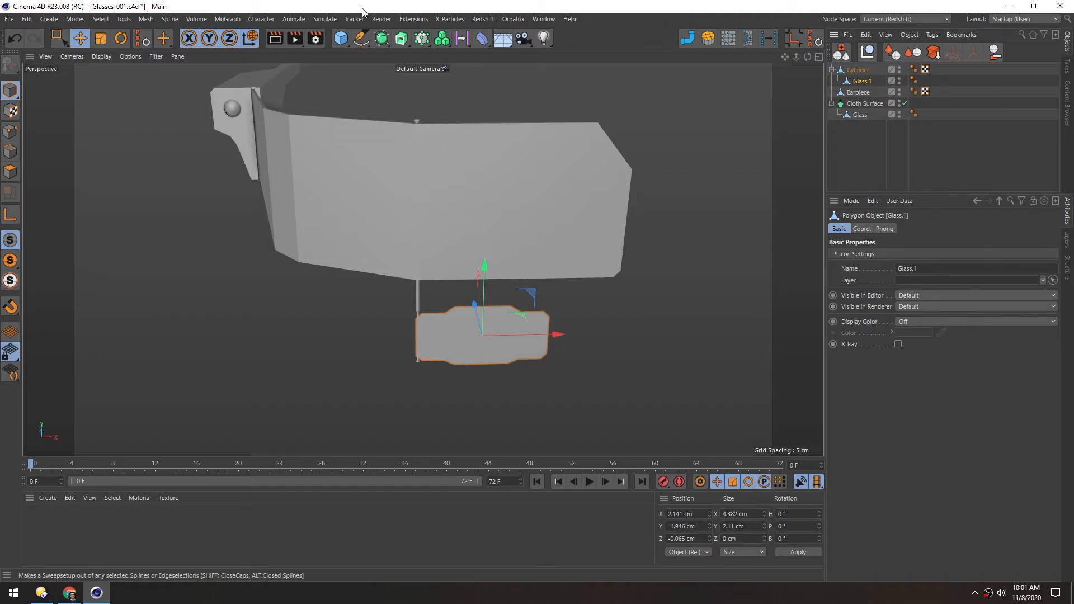
Wrap Glass.1 in its own Cloth Surface with 0 subdivisions and a thickness of 0.1 cm
click(382, 39)
alt+click(487, 58)
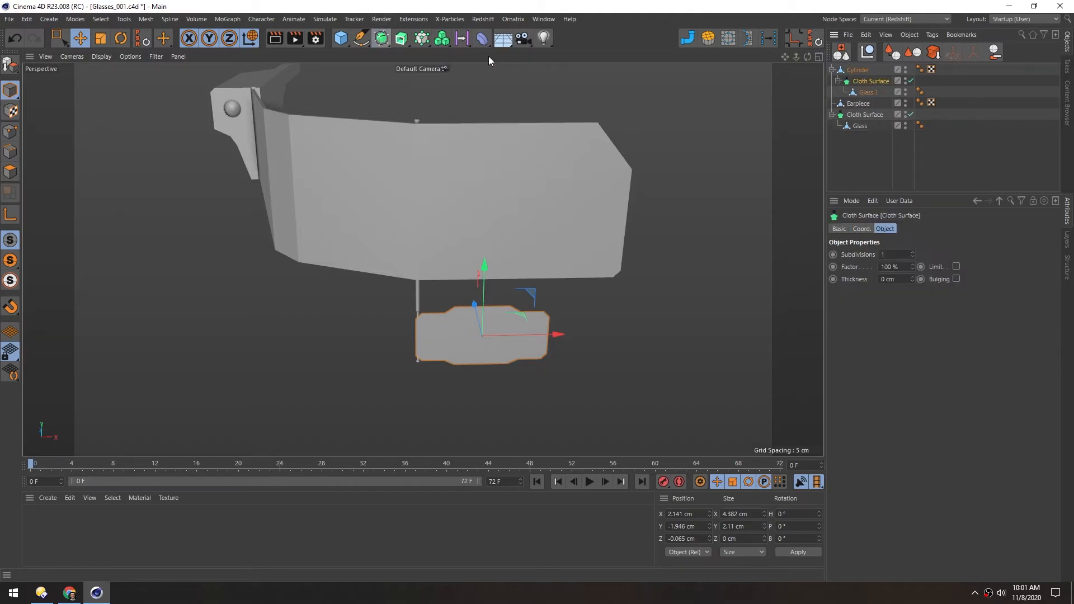
scroll(439, 216, up, 3)
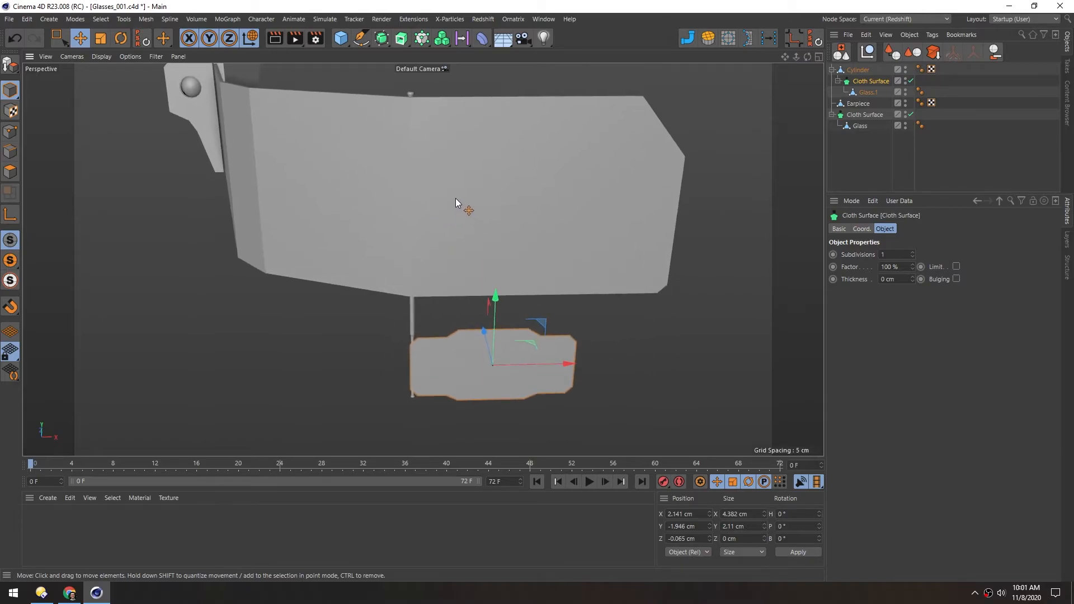
click(888, 255)
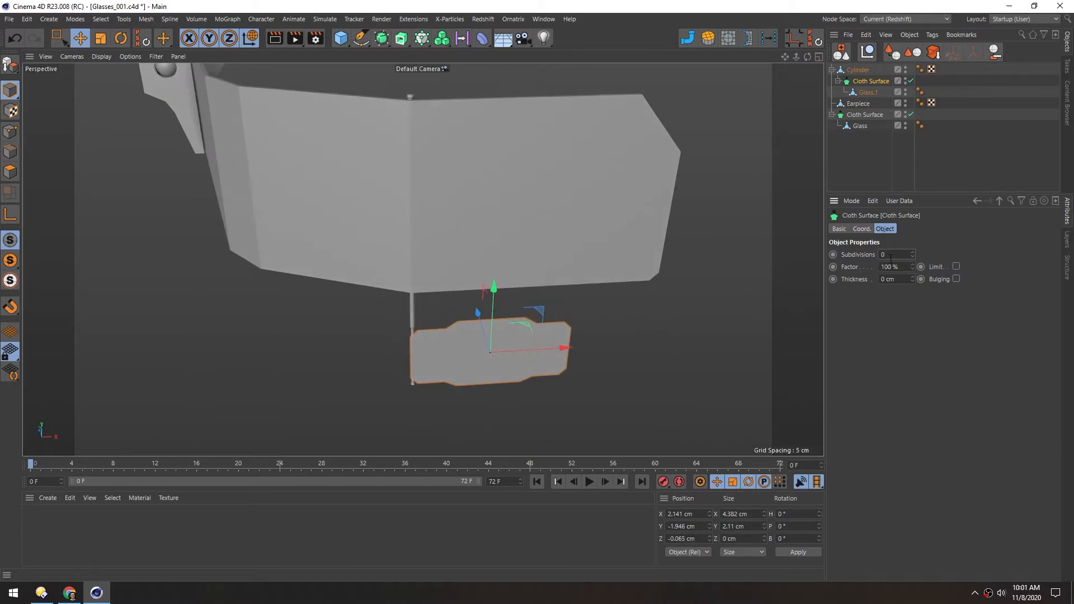
double_click(894, 278)
text(0.1)
key(Return)
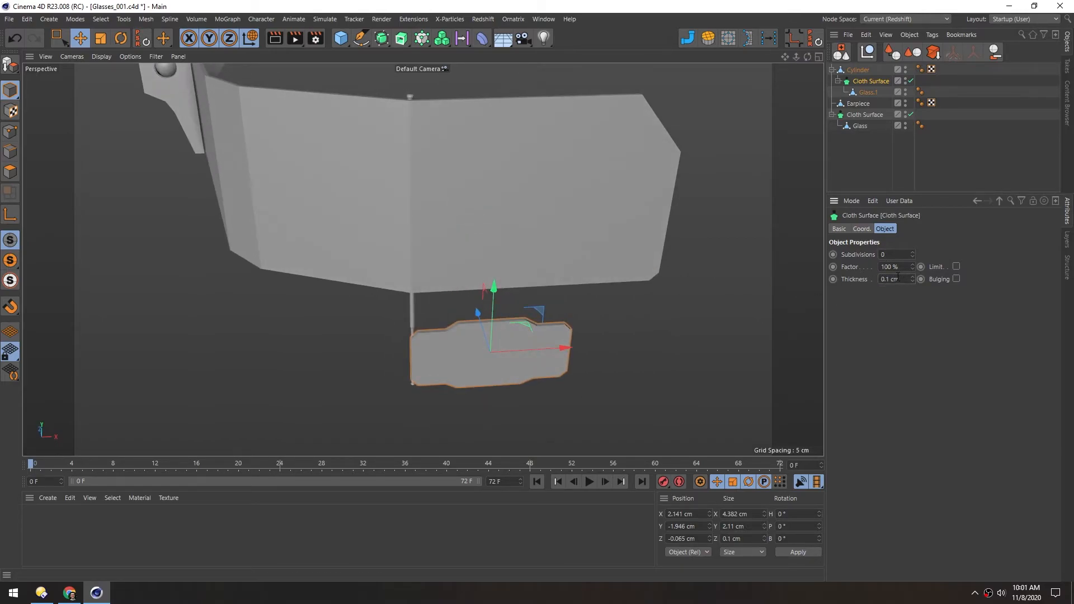
Try rotating the Cylinder rod together with its attached small lens
mouse_move(437, 223)
alt+mouse_down()
mouse_move(502, 236)
mouse_move(445, 215)
alt+mouse_up()
click(857, 70)
key(r)
drag(446, 326, 250, 415)
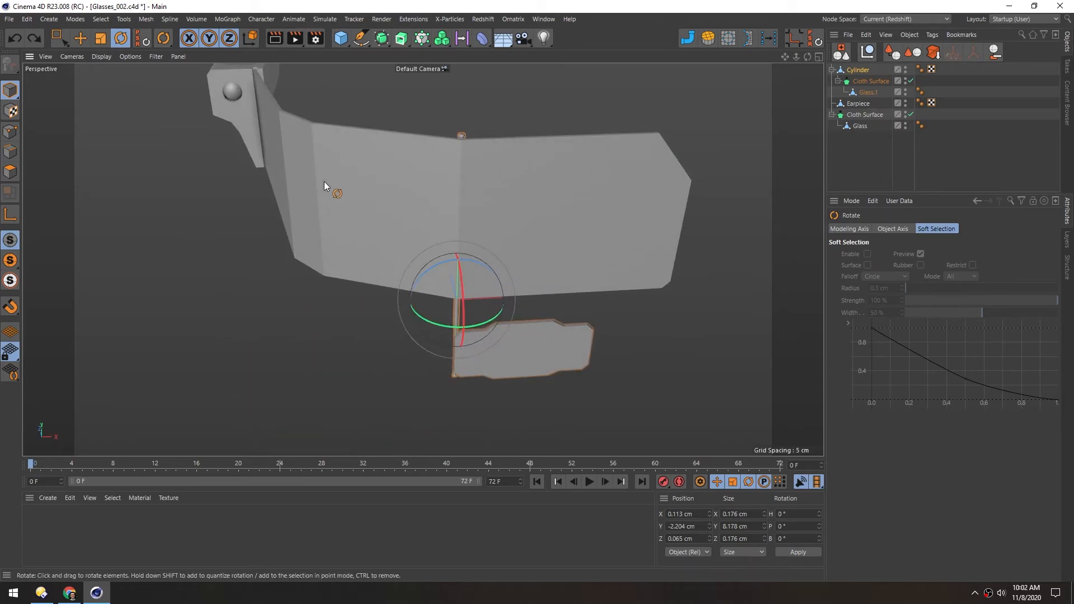
Connect the small lens and its Cloth Surface into a single polygon object, deleting the originals, and rename it Glass Small
click(864, 84)
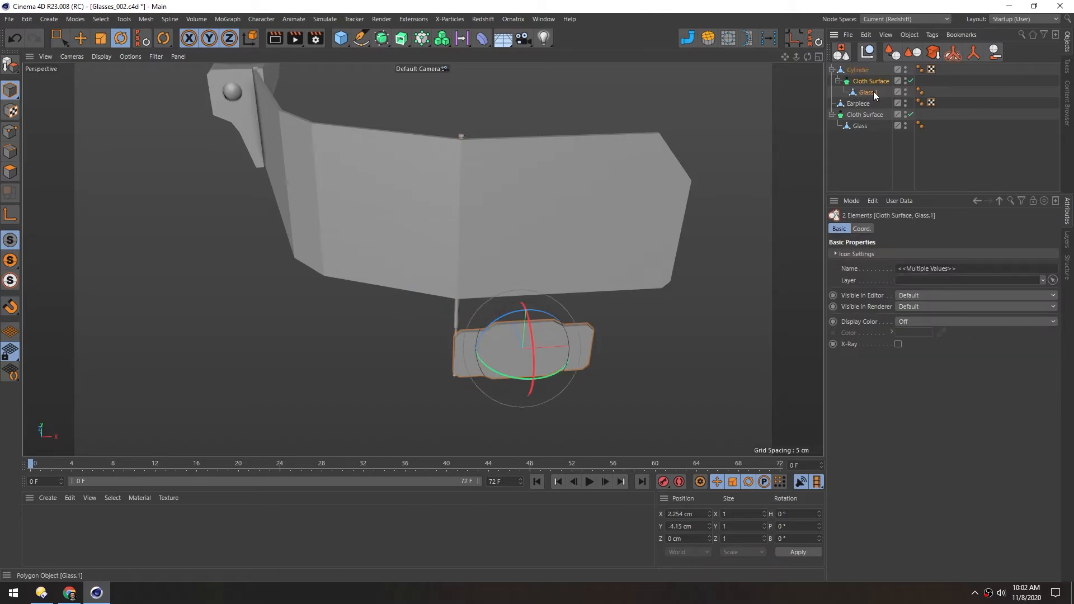
click(973, 53)
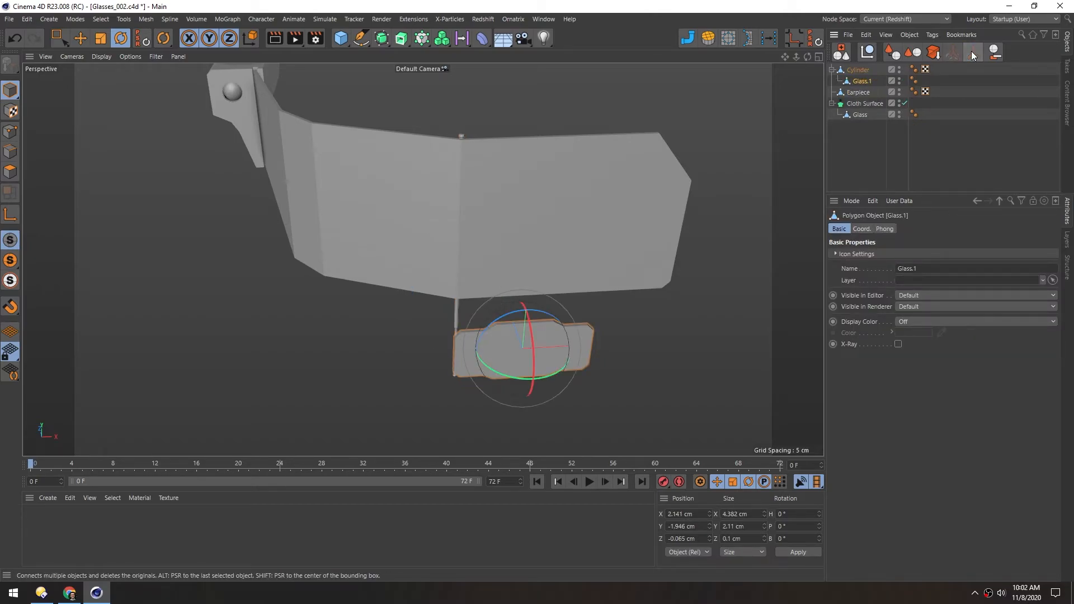
double_click(860, 82)
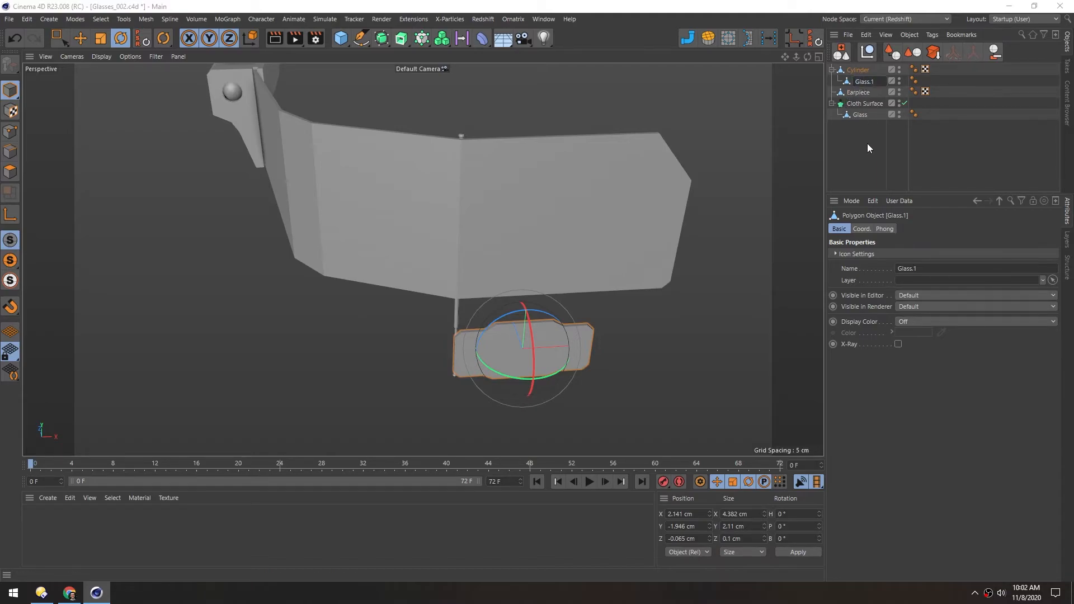
text(Glass Small)
key(Return)
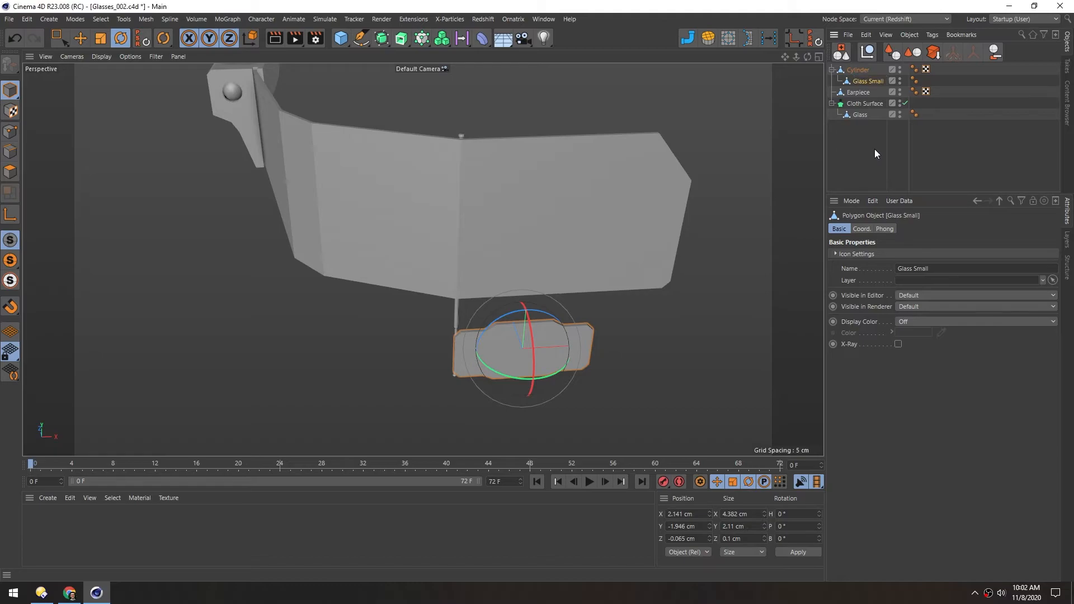
Connect the main lens and its Cloth Surface into one polygon object, deleting the originals, and rename it Glass Main
middle_click(857, 104)
click(976, 51)
double_click(856, 104)
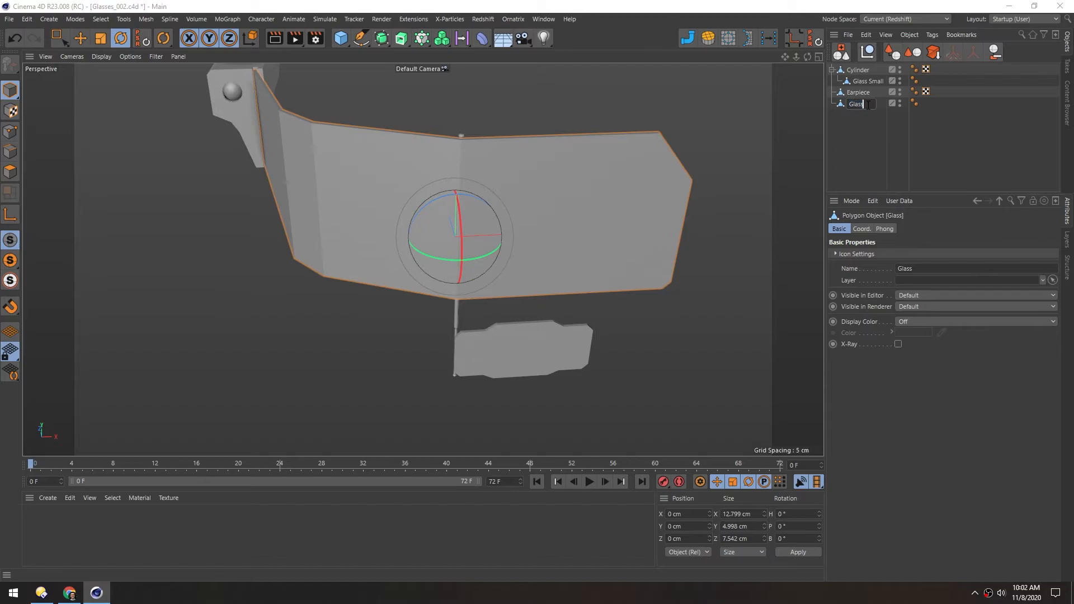
text(n)
key(Return)
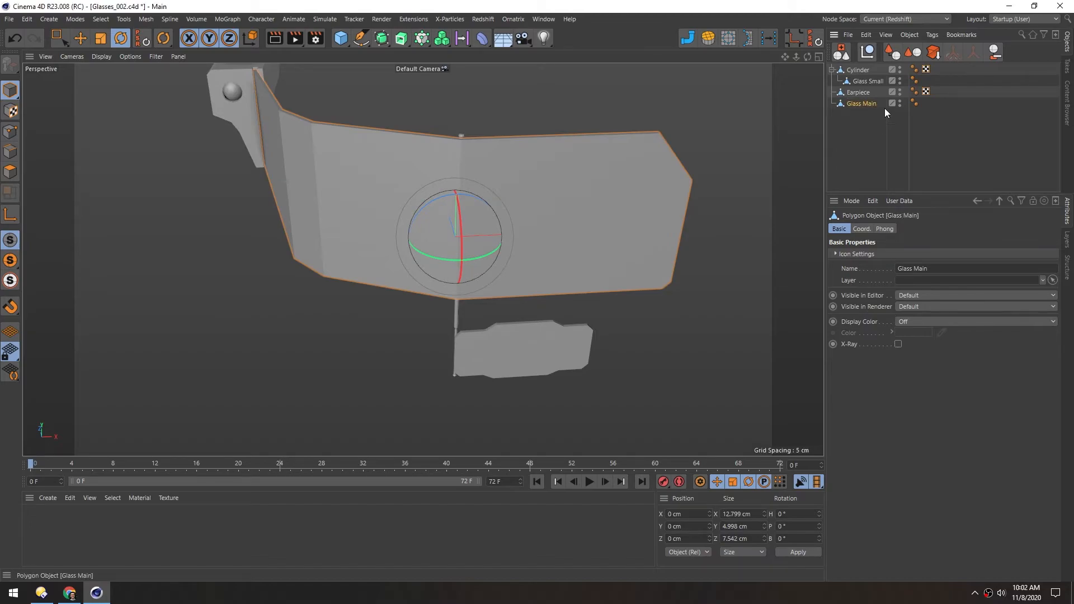
Rename the Cylinder object that carries the small lens as Pivot Rod
double_click(862, 71)
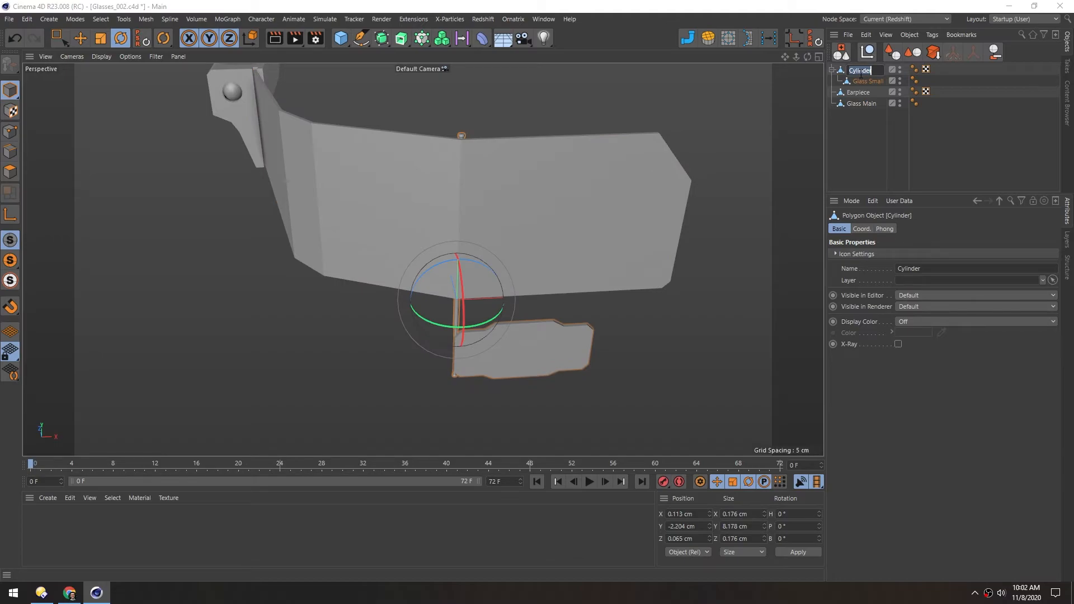
text(Pivot Rod)
key(Return)
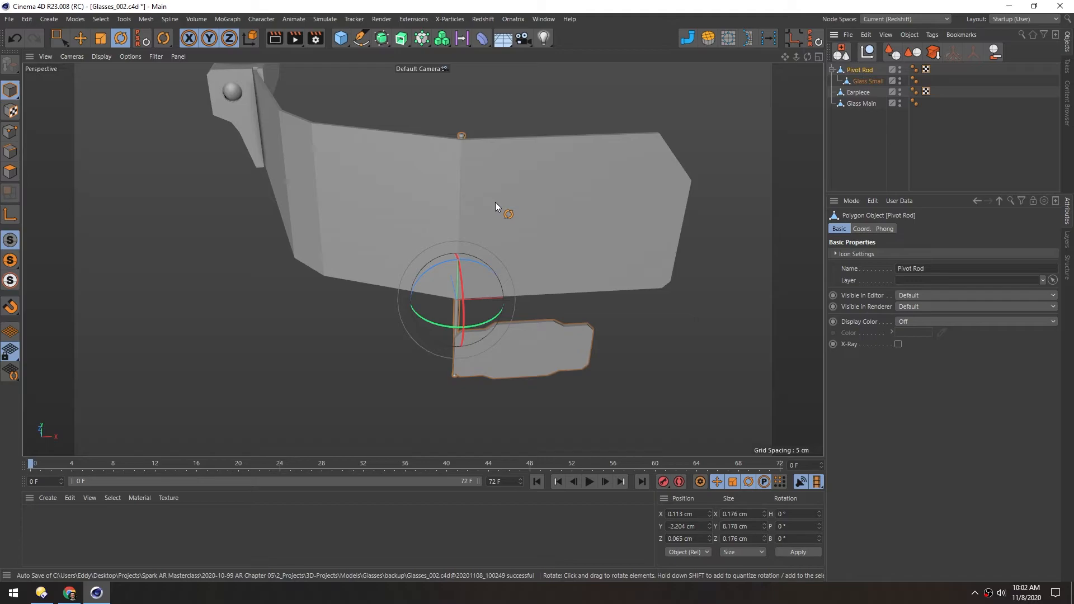
alt+drag(445, 216, 448, 134)
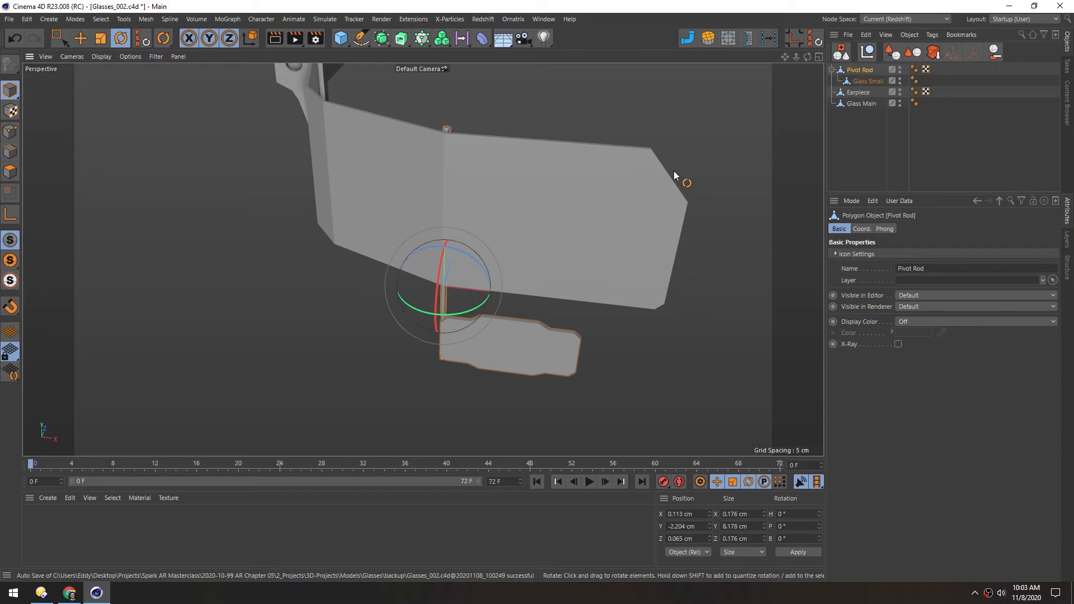
Split the thin face on the slanted upper corner of Glass Main into a separate object
alt+middle_drag(532, 195, 449, 201)
click(11, 171)
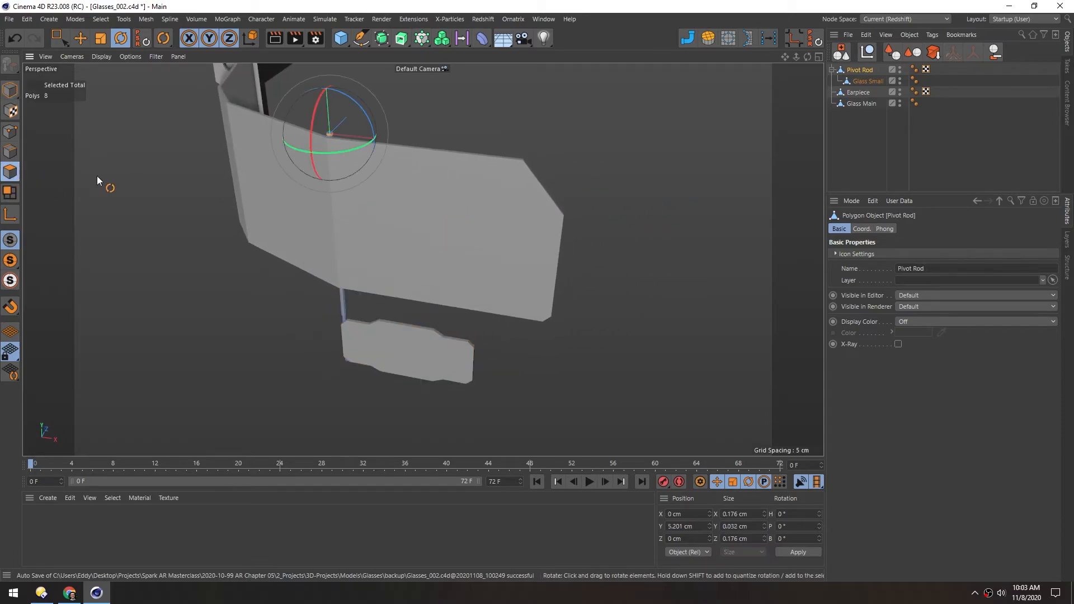
alt+drag(400, 199, 380, 206)
alt+middle_drag(380, 205, 369, 211)
click(839, 105)
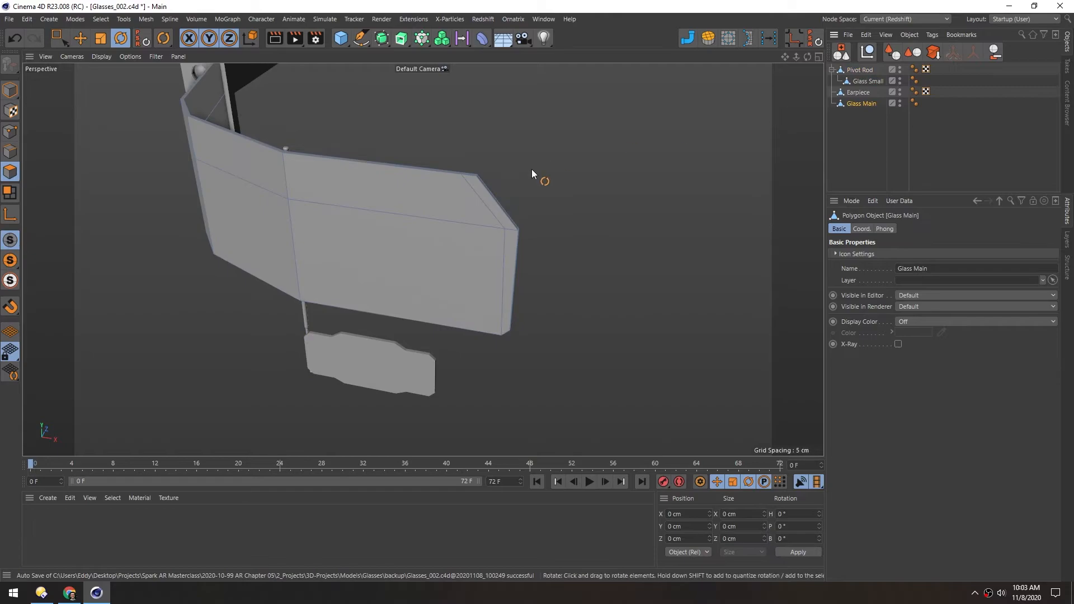
scroll(518, 177, up, 8)
alt+drag(433, 195, 348, 197)
click(527, 218)
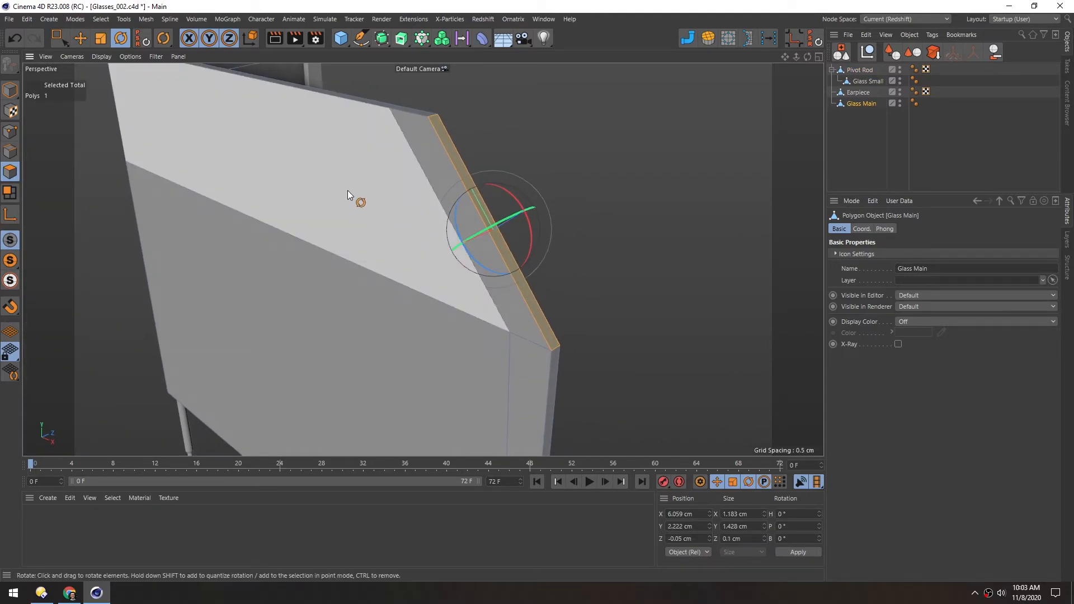
key(u)
key(p)
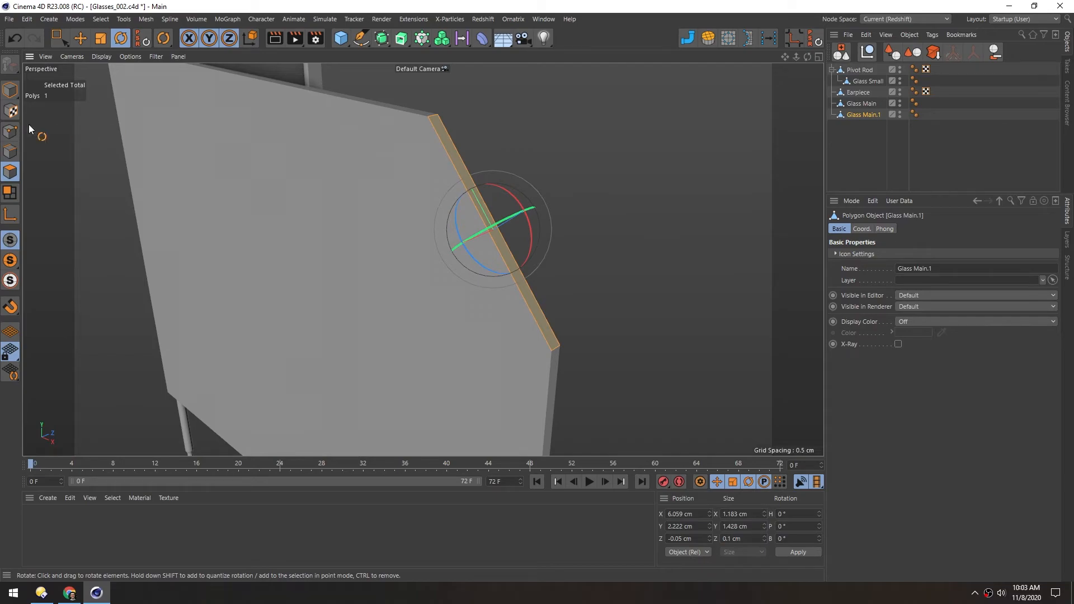
Offset the split corner strip outward from the main lens and scale it down slightly
key(e)
drag(440, 218, 562, 171)
key(t)
key(w)
alt+drag(469, 190, 418, 104)
key(w)
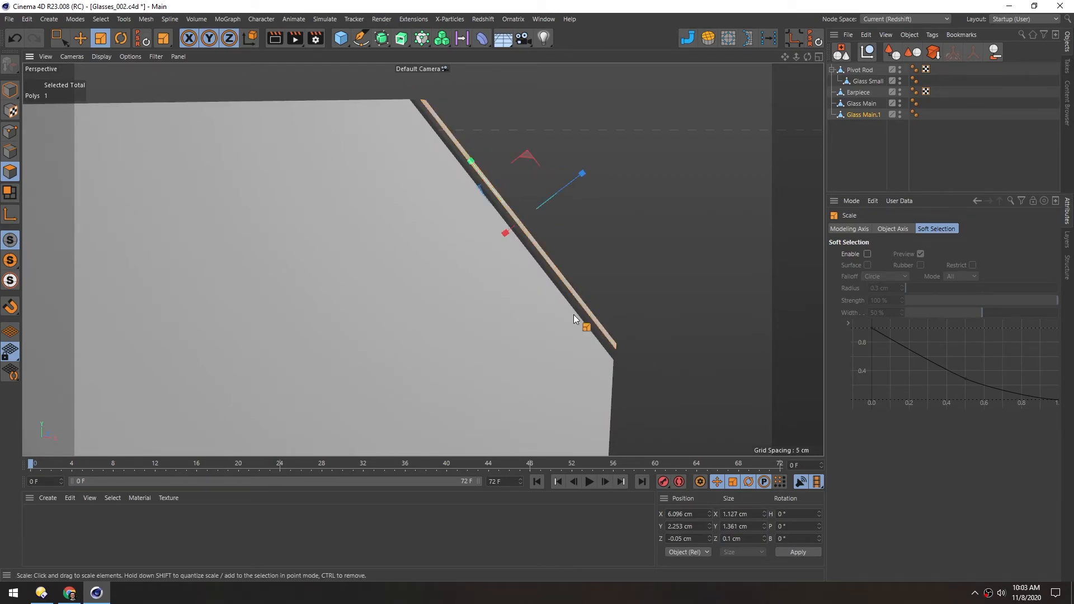
Extrude the corner strip by 0.06 cm with Create Caps enabled so it becomes a closed solid
key(d)
alt+drag(446, 234, 467, 265)
drag(535, 269, 551, 271)
alt+right_drag(427, 232, 489, 224)
alt+drag(455, 110, 463, 85)
alt+middle_drag(463, 85, 427, 314)
alt+drag(428, 314, 367, 175)
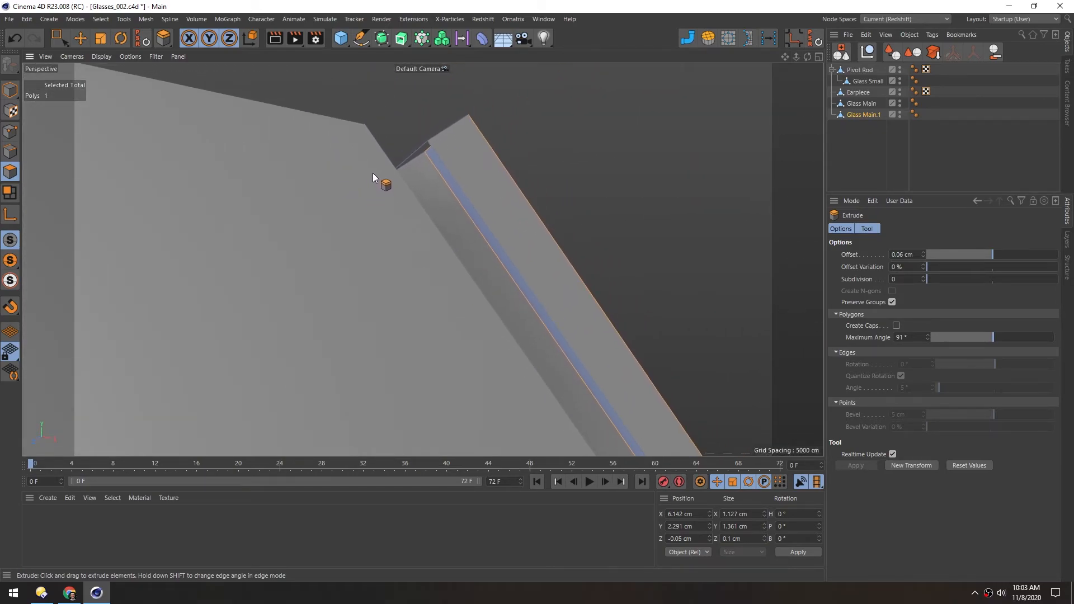
click(896, 326)
alt+drag(541, 207, 387, 276)
Scale the extruded corner strip down slightly to fit the slanted corner and return to Model mode
key(t)
drag(417, 212, 414, 216)
alt+drag(336, 144, 272, 213)
click(10, 91)
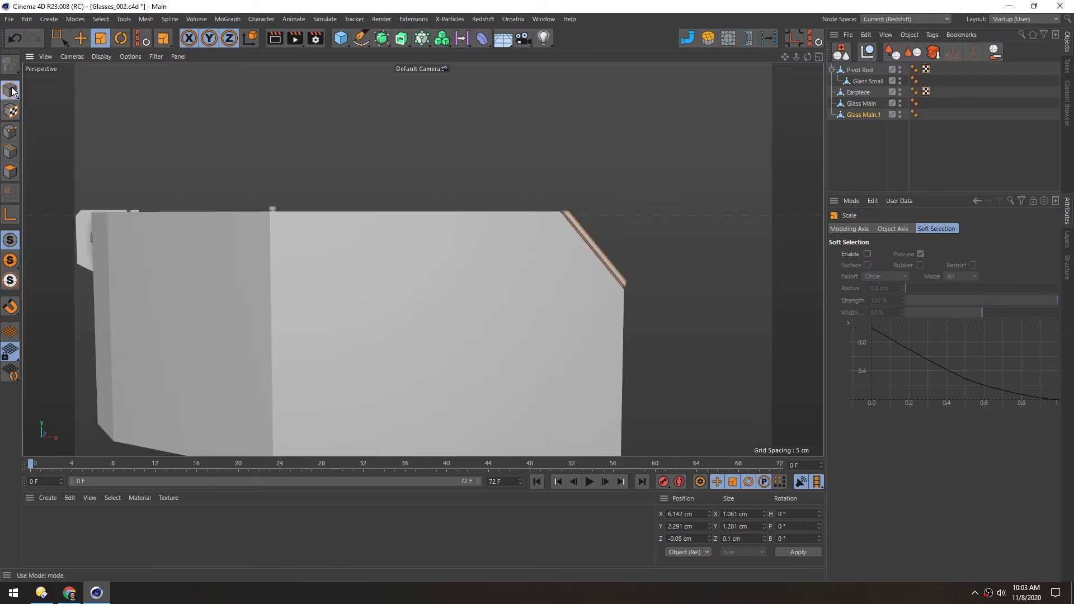
Examine the detached corner strip against the main lens from near and far
key(e)
click(343, 186)
scroll(448, 316, down, 5)
alt+middle_drag(438, 321, 419, 281)
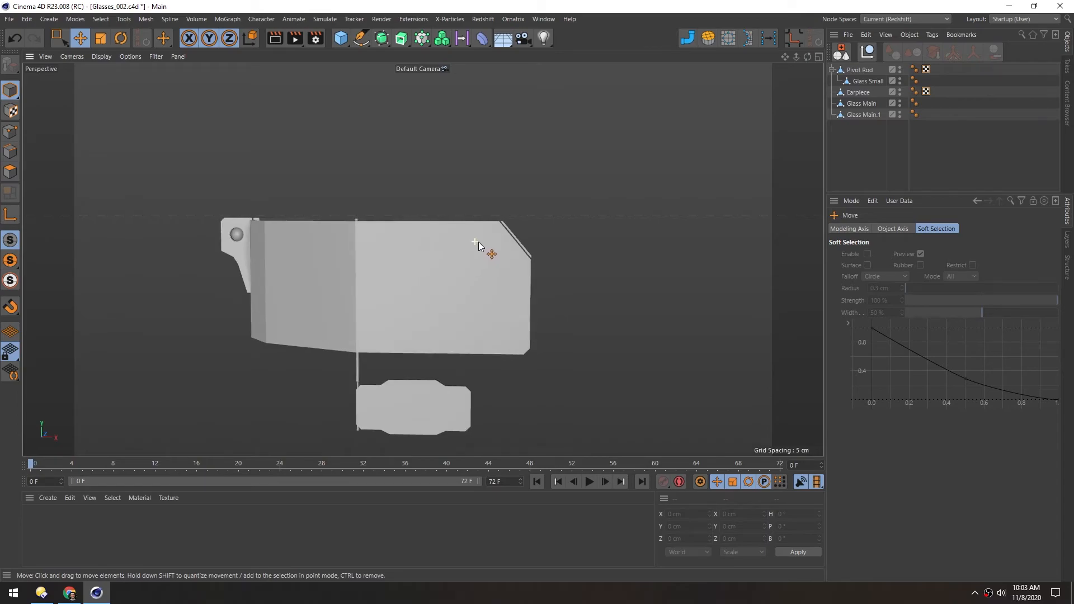
scroll(476, 242, up, 3)
alt+middle_drag(486, 241, 525, 200)
alt+drag(525, 200, 514, 202)
alt+middle_drag(515, 182, 431, 204)
alt+right_drag(455, 188, 511, 190)
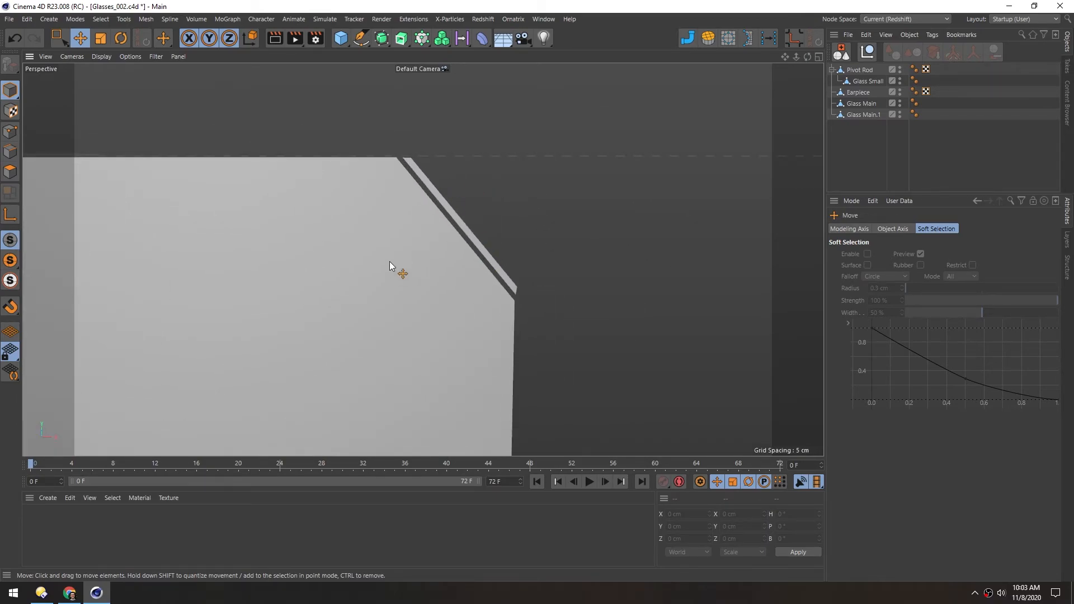
alt+right_drag(390, 262, 312, 290)
alt+middle_drag(313, 291, 421, 240)
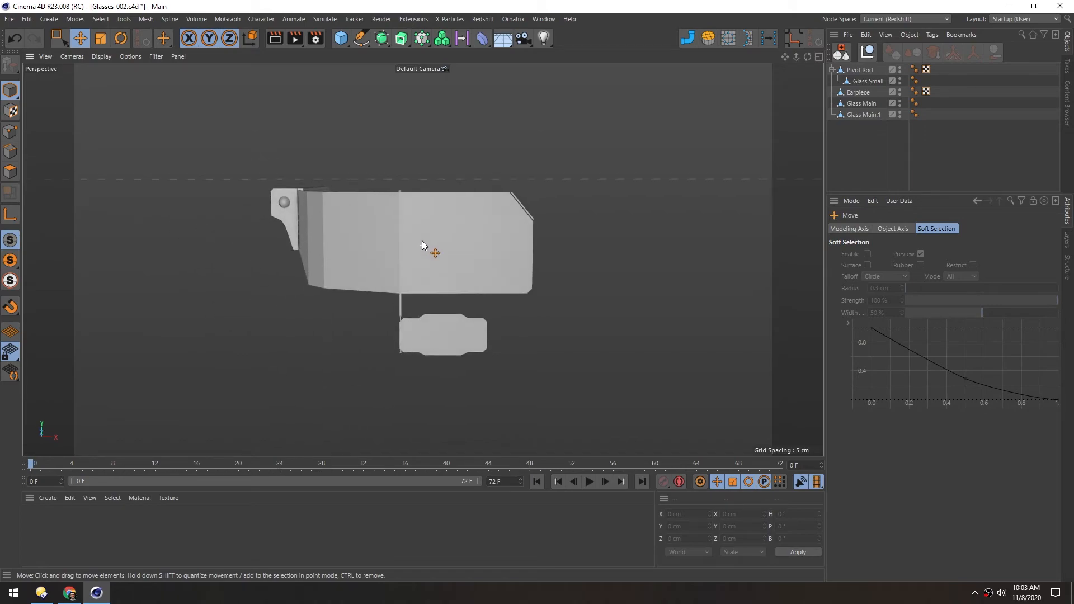
Split the small chamfer face at the lower corner of Glass Main into its own object
alt+middle_drag(492, 260, 472, 244)
alt+drag(472, 244, 471, 254)
alt+right_drag(501, 254, 660, 251)
alt+middle_drag(514, 316, 490, 263)
mouse_move(449, 270)
alt+mouse_down()
mouse_move(494, 264)
mouse_move(434, 258)
alt+mouse_up()
key(Return)
click(870, 103)
alt+drag(554, 302, 487, 260)
key(u)
key(p)
Offset the lower-corner strip outward from the main lens and scale it down
drag(609, 358, 618, 366)
key(t)
drag(624, 247, 613, 257)
ctrl+drag(620, 364, 630, 374)
alt+drag(501, 243, 550, 244)
alt+drag(581, 296, 608, 307)
alt+right_drag(496, 190, 364, 193)
key(Return)
Split the edge face on the outer side of Glass Small into its own object
key(e)
click(357, 111)
alt+drag(332, 171, 353, 171)
alt+right_drag(414, 266, 439, 260)
click(442, 260)
key(Return)
click(489, 256)
key(u)
key(p)
Offset the small lens's side strip outward and extrude it to give it thickness
drag(489, 256, 489, 503)
alt+right_drag(447, 246, 347, 252)
drag(463, 276, 462, 187)
alt+right_drag(470, 246, 565, 240)
alt+drag(582, 241, 597, 229)
drag(630, 283, 582, 280)
key(d)
drag(581, 280, 626, 274)
key(e)
Examine the detached accent strips on both lenses from several angles in Model mode
click(11, 91)
key(t)
drag(452, 219, 452, 226)
alt+right_drag(413, 268, 350, 274)
alt+drag(398, 188, 410, 176)
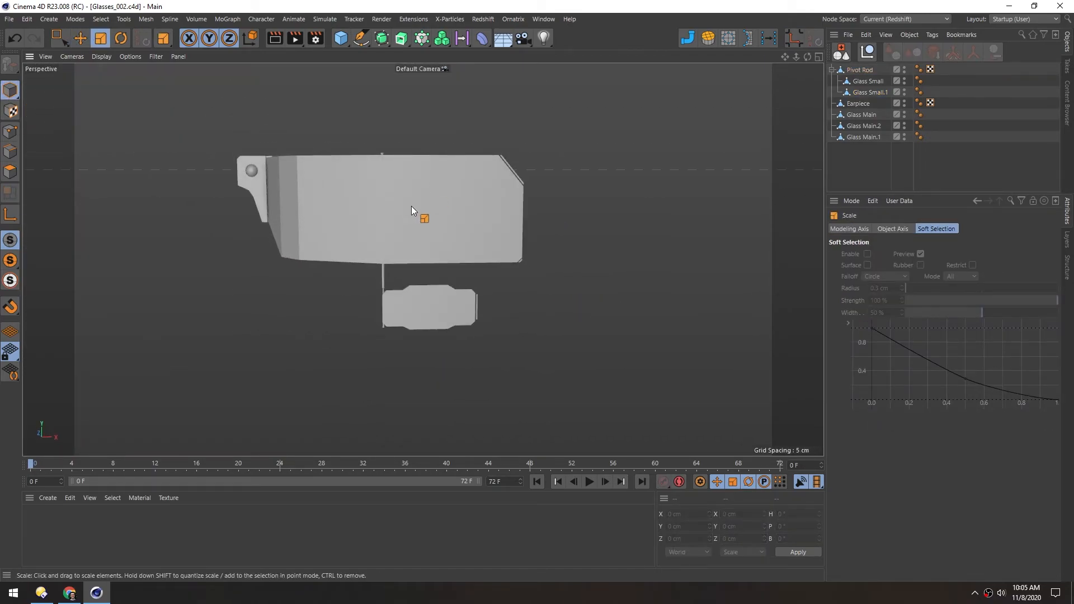
mouse_move(424, 259)
alt+mouse_down()
mouse_move(331, 219)
mouse_move(431, 252)
alt+mouse_up()
alt+drag(443, 204, 440, 218)
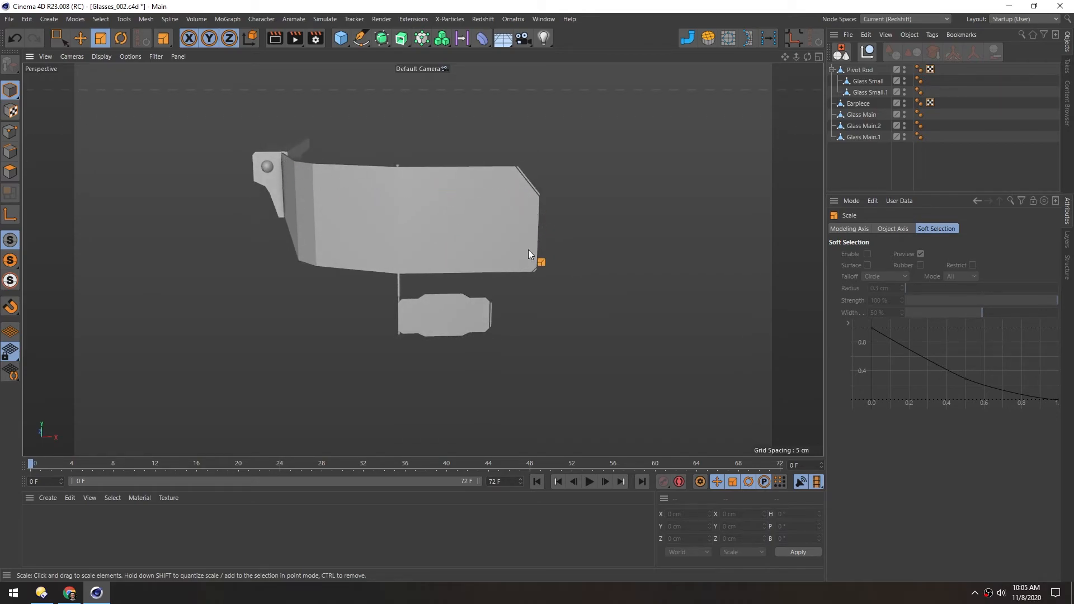
mouse_move(370, 202)
alt+mouse_down()
mouse_move(354, 206)
mouse_move(374, 200)
alt+mouse_up()
scroll(422, 196, up, 3)
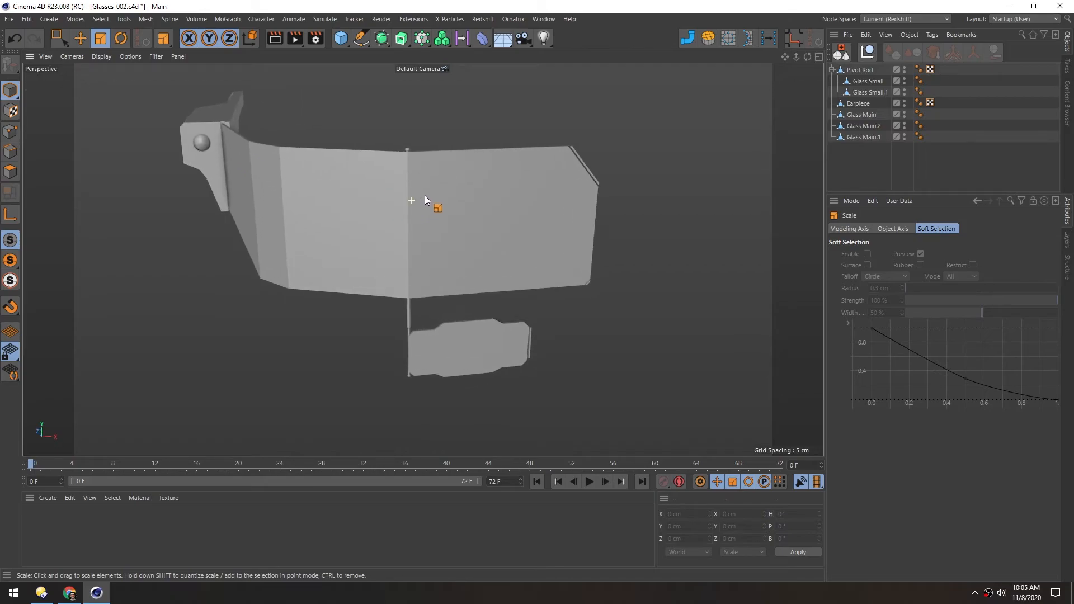
Select the first upper front outline edges of Glass Main in Edge mode
key(e)
click(279, 212)
alt+drag(280, 212, 291, 184)
click(8, 154)
alt+middle_drag(290, 195, 328, 217)
alt+drag(290, 192, 339, 200)
scroll(276, 184, up, 5)
click(303, 166)
alt+middle_drag(414, 215, 219, 242)
double_click(380, 213)
Extend the edge selection along the rest of the main lens's upper outline and its slanted corner
alt+middle_drag(554, 233, 253, 263)
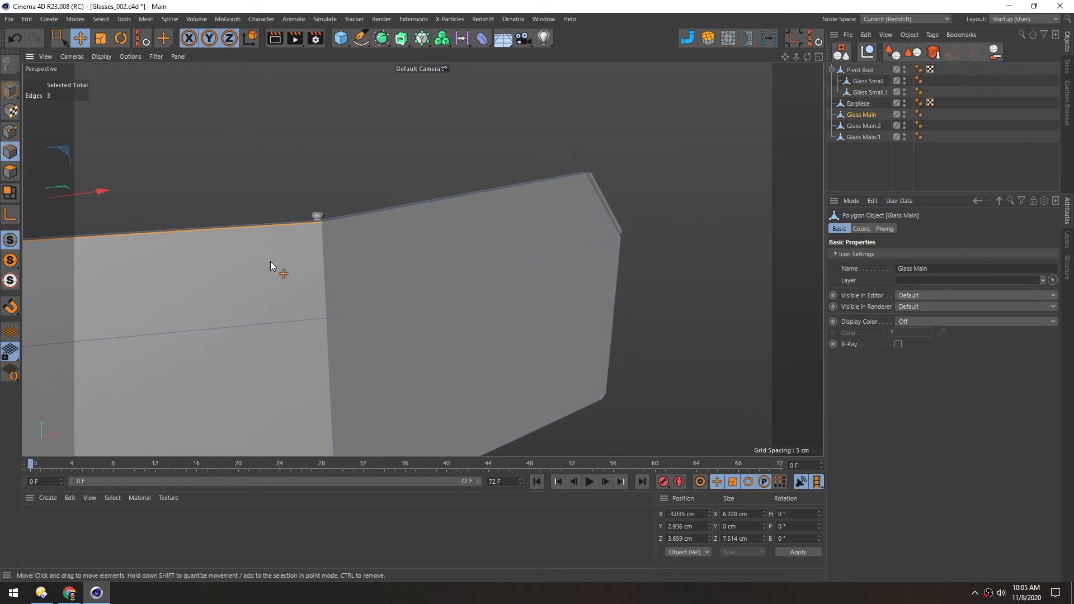
alt+drag(253, 266, 392, 238)
shift+click(582, 203)
alt+drag(596, 240, 475, 210)
shift+click(501, 223)
scroll(501, 173, up, 5)
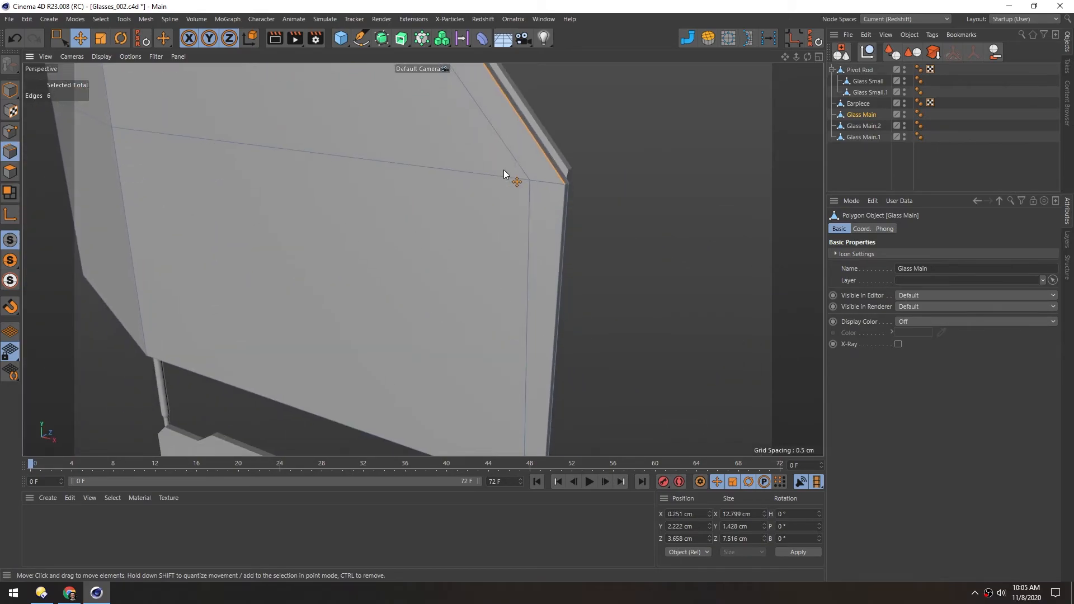
shift+click(562, 220)
Solo Glass Main and add its outer side, lower-corner and bottom outline edges to the selection
alt+drag(465, 314, 546, 274)
shift+click(615, 325)
shift+click(492, 326)
alt+drag(274, 240, 545, 224)
shift+click(403, 315)
shift+click(582, 323)
shift+click(475, 315)
scroll(409, 249, up, 5)
alt+drag(461, 192, 526, 207)
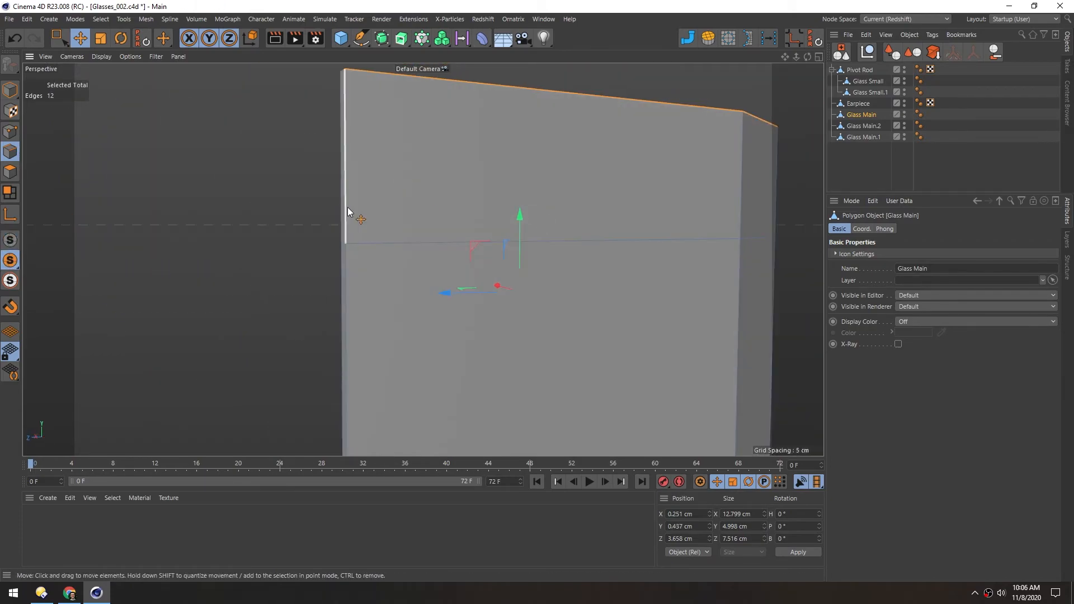
alt+drag(398, 182, 393, 229)
scroll(393, 224, down, 5)
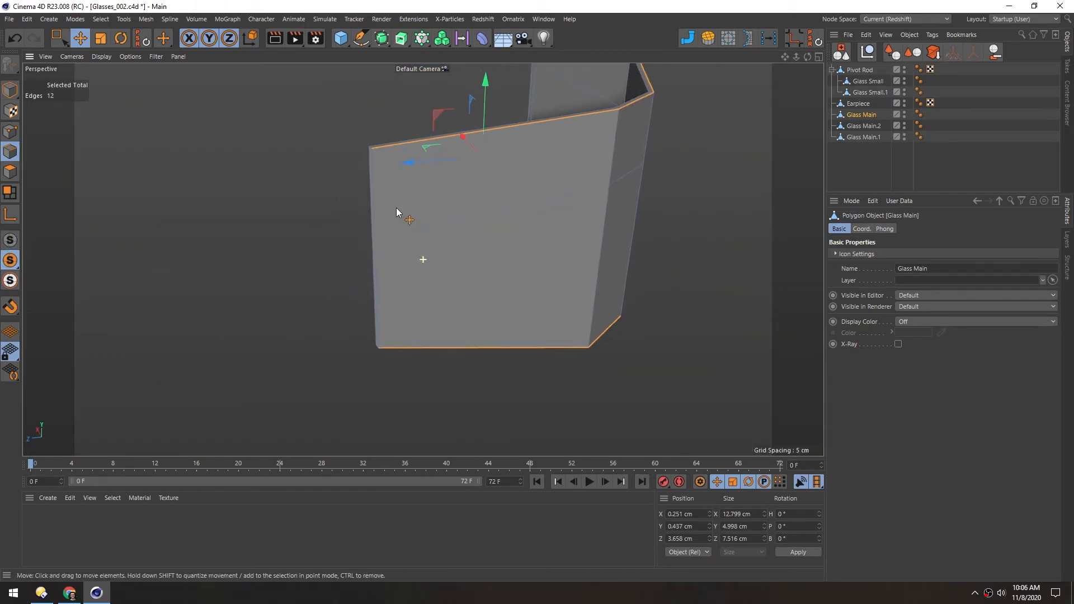
Rectangle-select the end polygons at the rear of Glass Main, then return to the saved outline edge selection
click(10, 172)
key(0)
drag(329, 118, 407, 386)
click(374, 306)
alt+drag(402, 236, 439, 244)
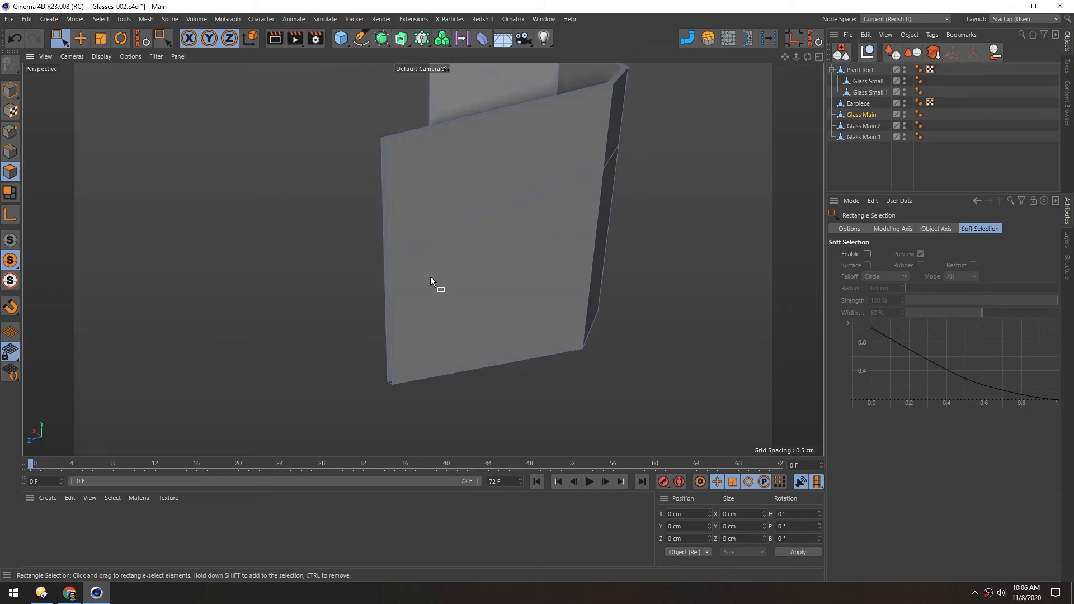
click(11, 151)
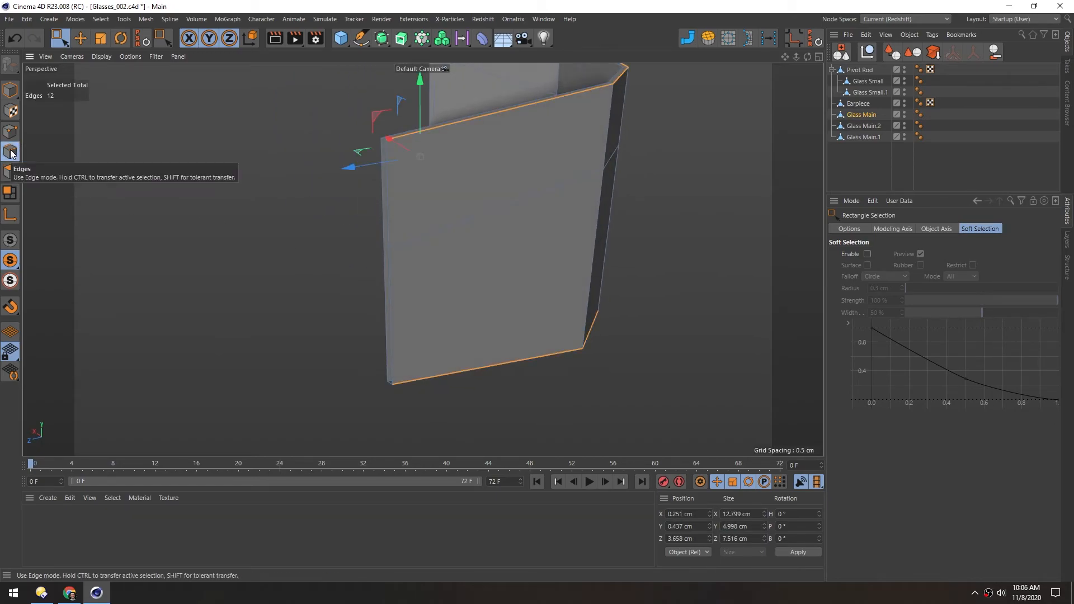
click(9, 173)
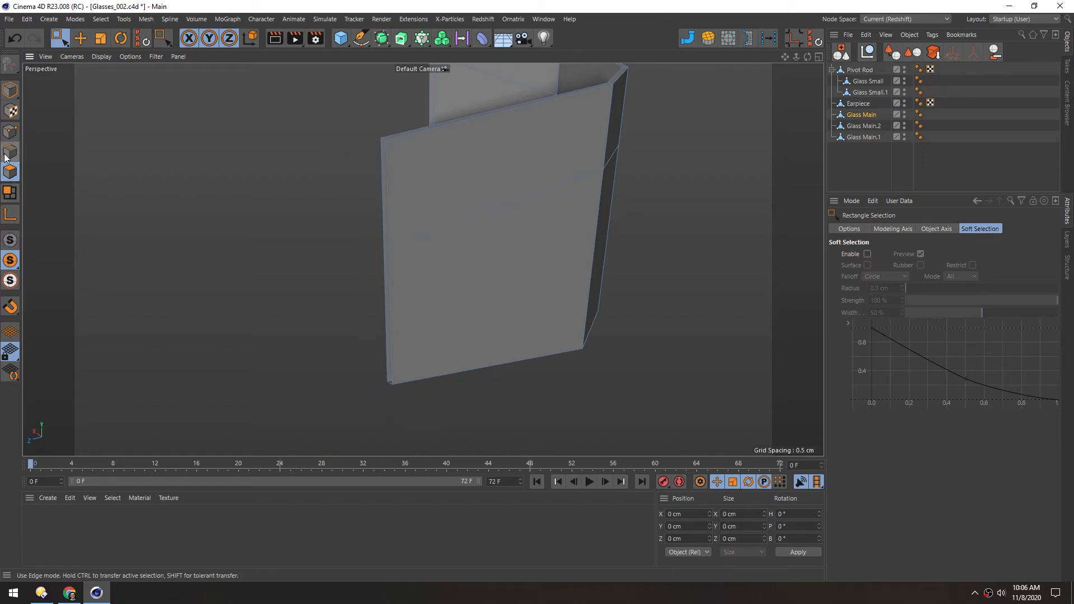
click(8, 153)
alt+drag(481, 197, 429, 182)
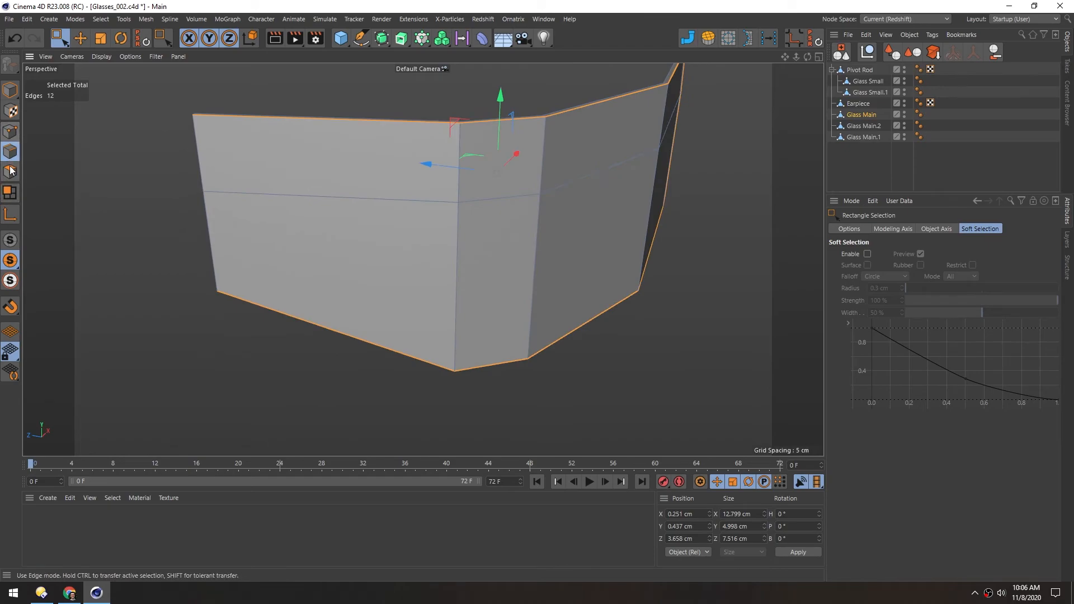
Clone the selected outline edges inward by about 0.09 cm with Edge Slide to form a narrow border on Glass Main
alt+drag(371, 220, 567, 213)
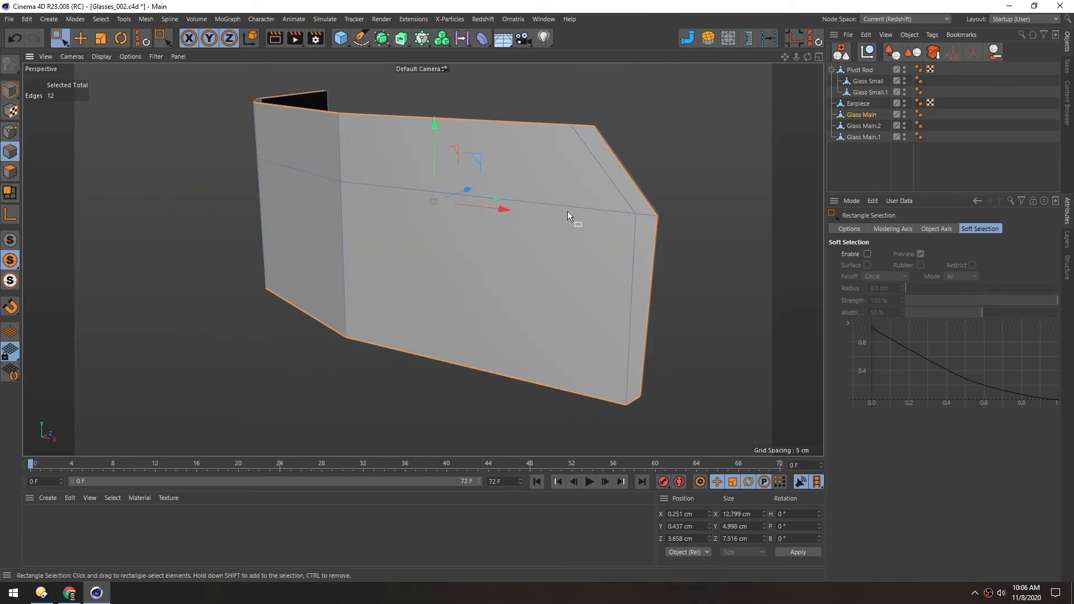
key(m)
key(o)
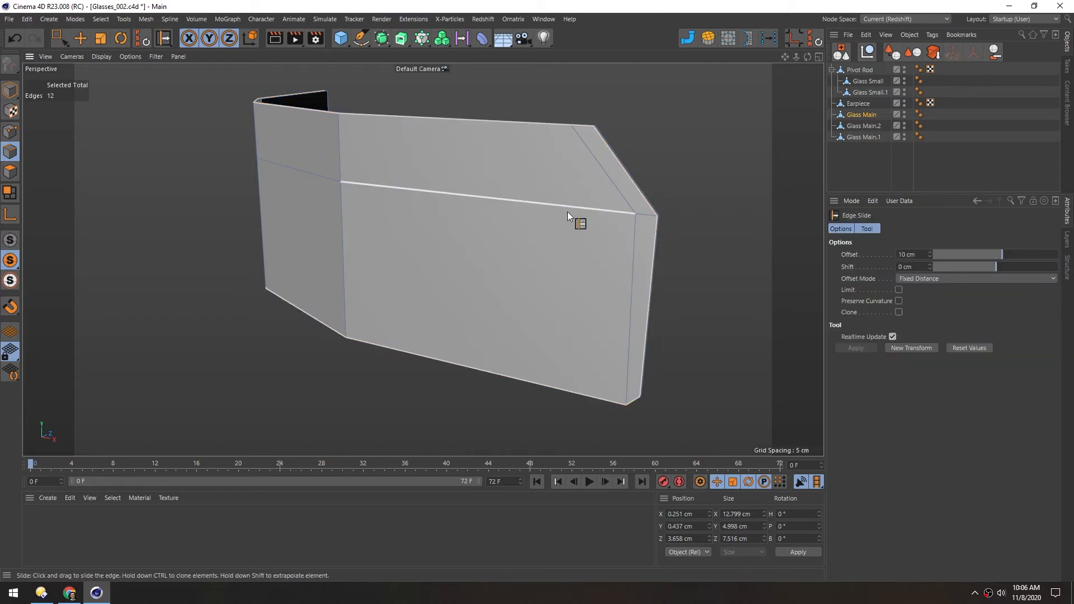
drag(419, 143, 417, 143)
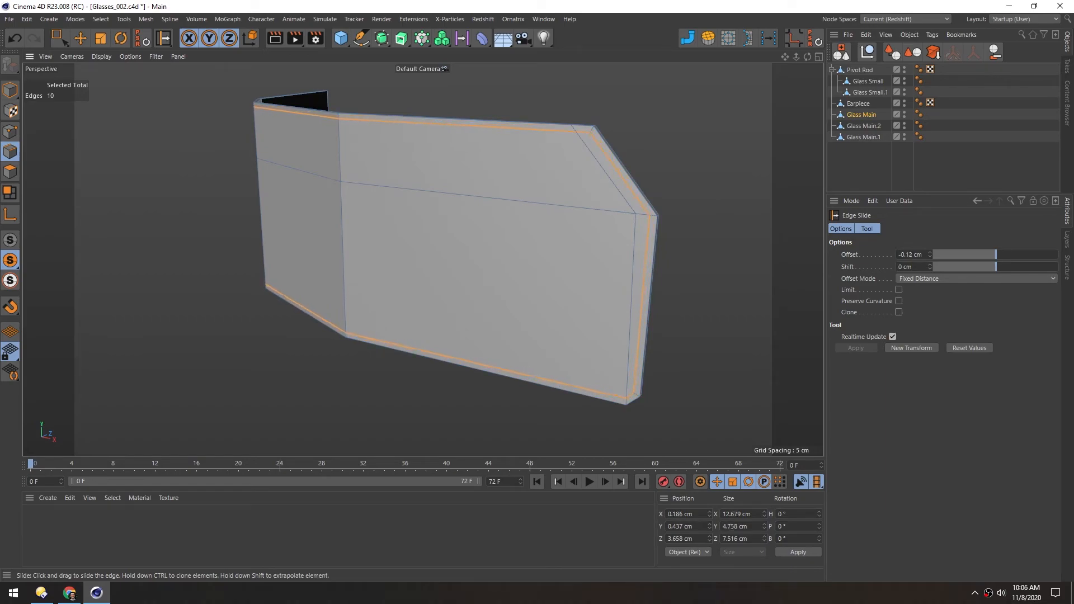
mouse_move(556, 129)
alt+mouse_down()
mouse_move(494, 142)
mouse_move(559, 137)
alt+mouse_up()
alt+drag(454, 242, 504, 227)
Select all front polygons of Glass Main inside the new border with Live Selection
click(10, 172)
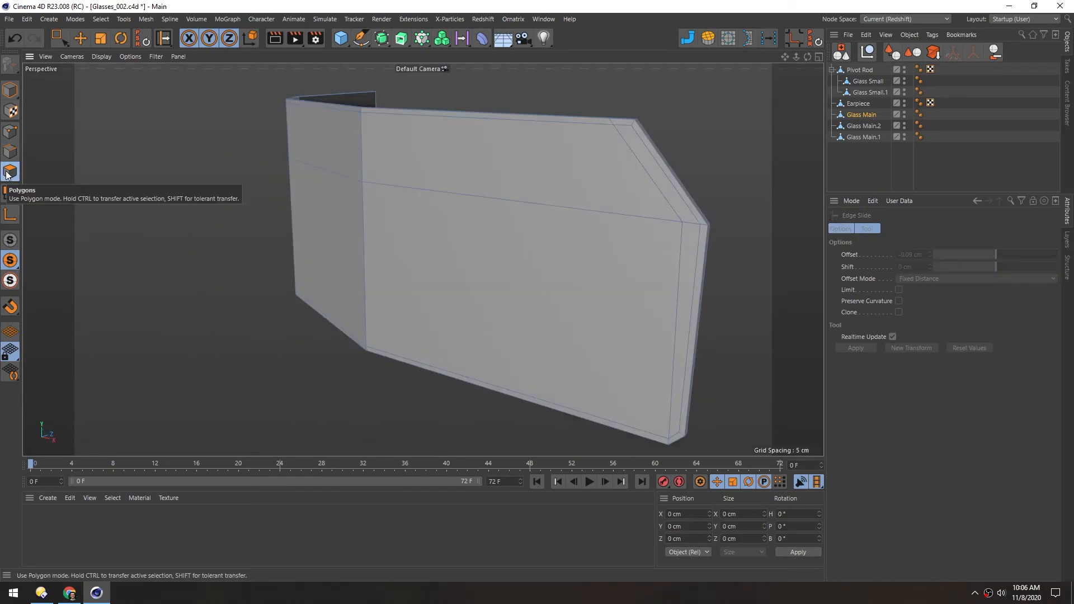
key(9)
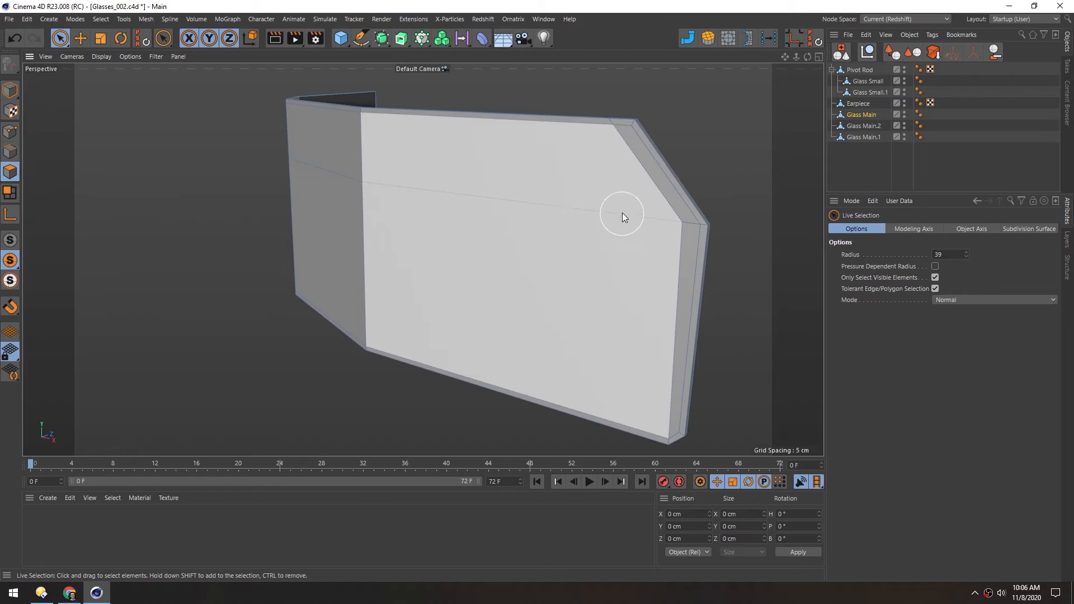
drag(622, 215, 665, 223)
mouse_move(370, 227)
alt+mouse_down()
mouse_move(434, 216)
mouse_move(276, 200)
mouse_move(240, 178)
mouse_move(393, 165)
mouse_move(300, 176)
mouse_move(337, 243)
mouse_move(367, 249)
alt+mouse_up()
Extrude the selected front polygons inward by -0.08 cm with Create Caps turned off
key(d)
alt+right_drag(415, 218, 467, 213)
mouse_move(429, 276)
alt+mouse_down()
mouse_move(472, 270)
mouse_move(413, 288)
alt+mouse_up()
alt+right_drag(643, 230, 752, 227)
alt+middle_drag(752, 227, 450, 275)
alt+drag(561, 284, 444, 235)
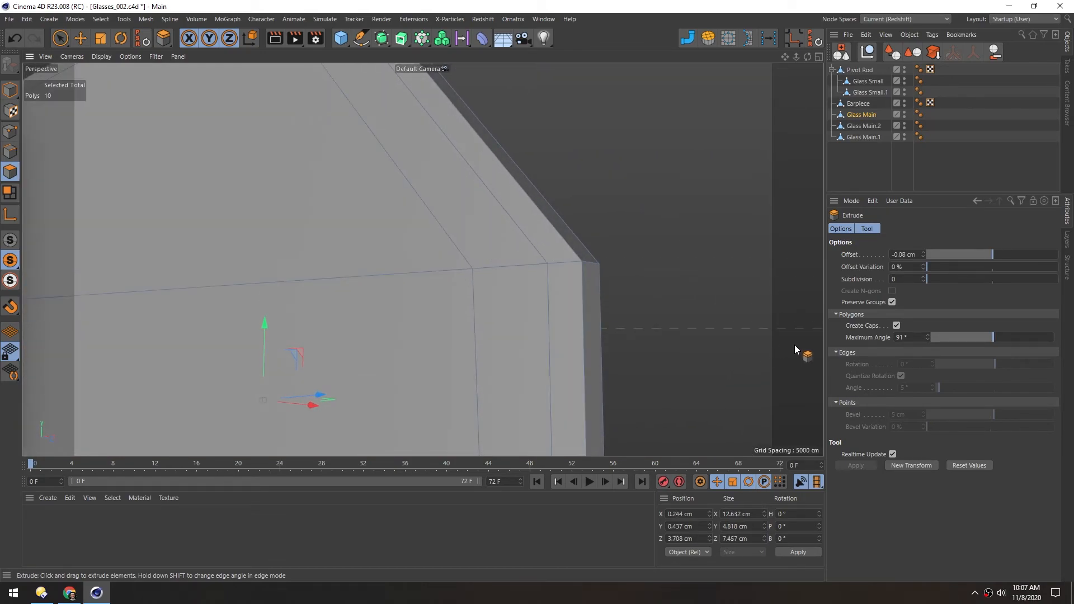
click(896, 327)
alt+drag(511, 275, 588, 302)
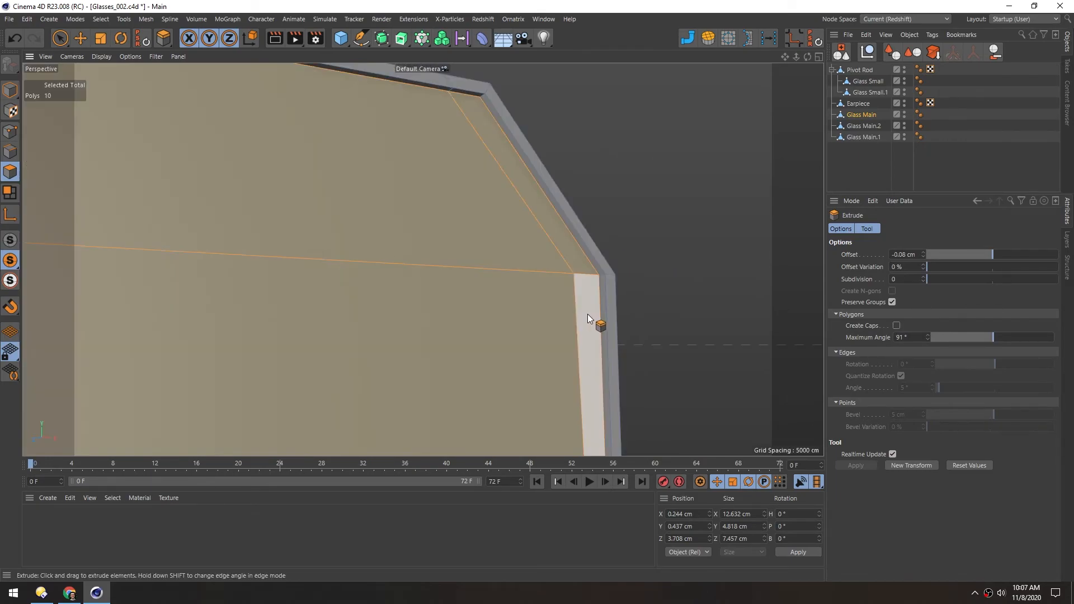
Examine the recessed border of Glass Main from several angles in Model mode
alt+drag(463, 183, 420, 220)
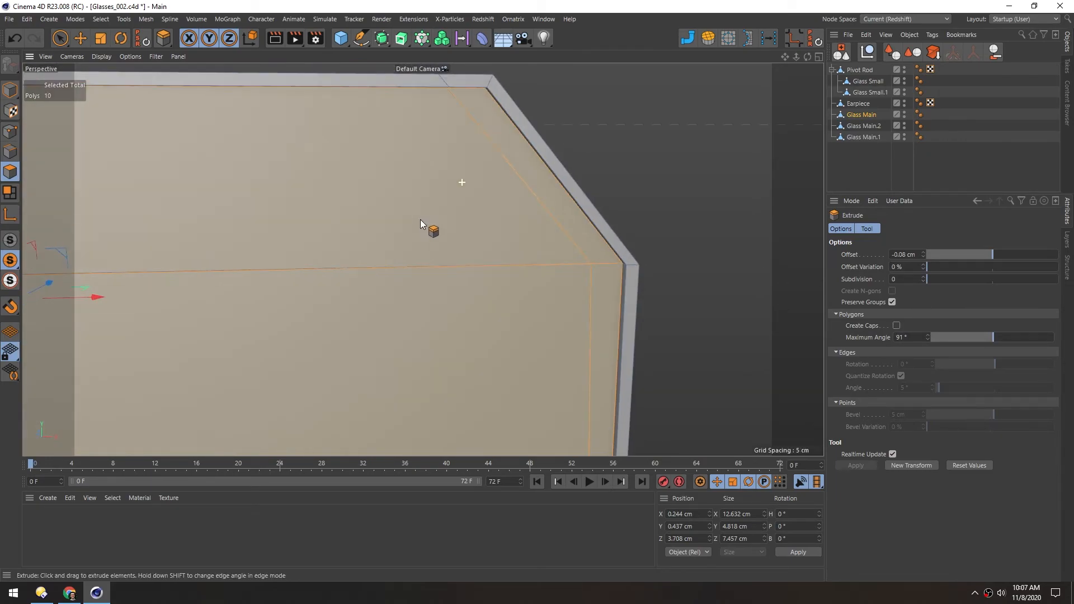
click(11, 92)
key(e)
alt+right_drag(379, 220, 190, 265)
alt+middle_drag(307, 268, 352, 266)
alt+drag(359, 230, 402, 231)
alt+right_drag(399, 231, 463, 223)
alt+drag(463, 224, 515, 233)
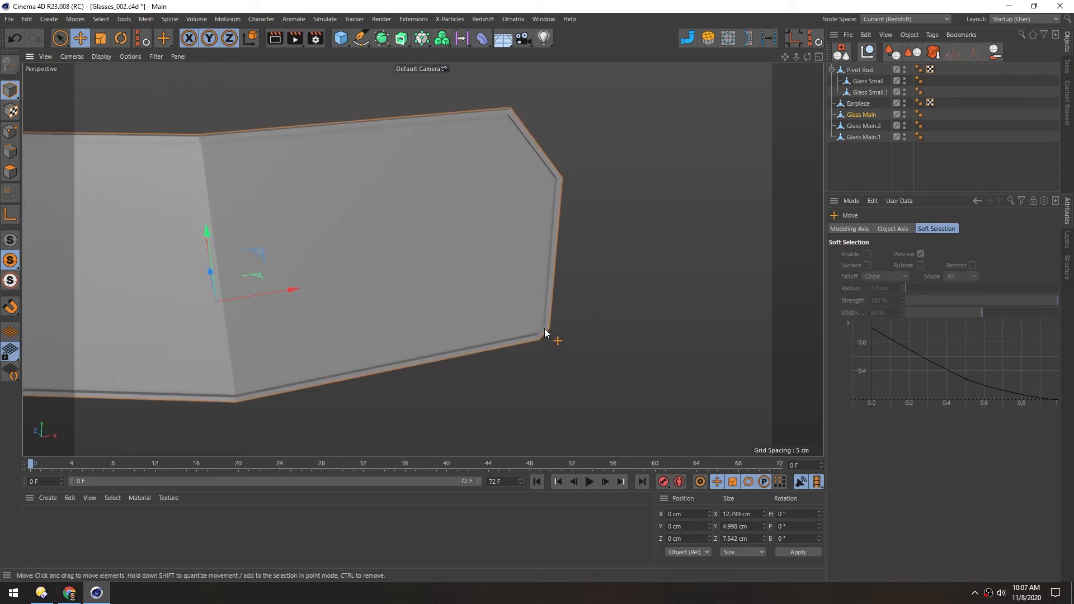
Push the recessed front polygons of Glass Main outward along their normals with Normal Move and return to Model mode
click(10, 172)
mouse_move(365, 210)
alt+mouse_down()
mouse_move(341, 213)
mouse_move(330, 243)
alt+mouse_up()
right_click(328, 243)
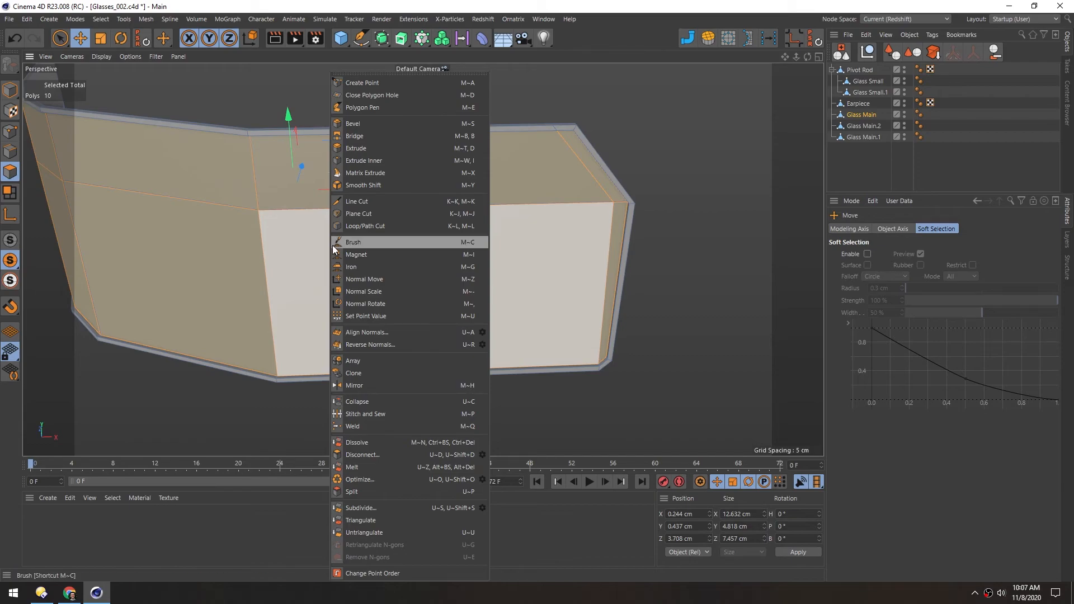
click(365, 278)
mouse_move(450, 285)
mouse_down()
mouse_move(391, 287)
mouse_move(522, 288)
mouse_move(441, 287)
mouse_move(452, 287)
mouse_up()
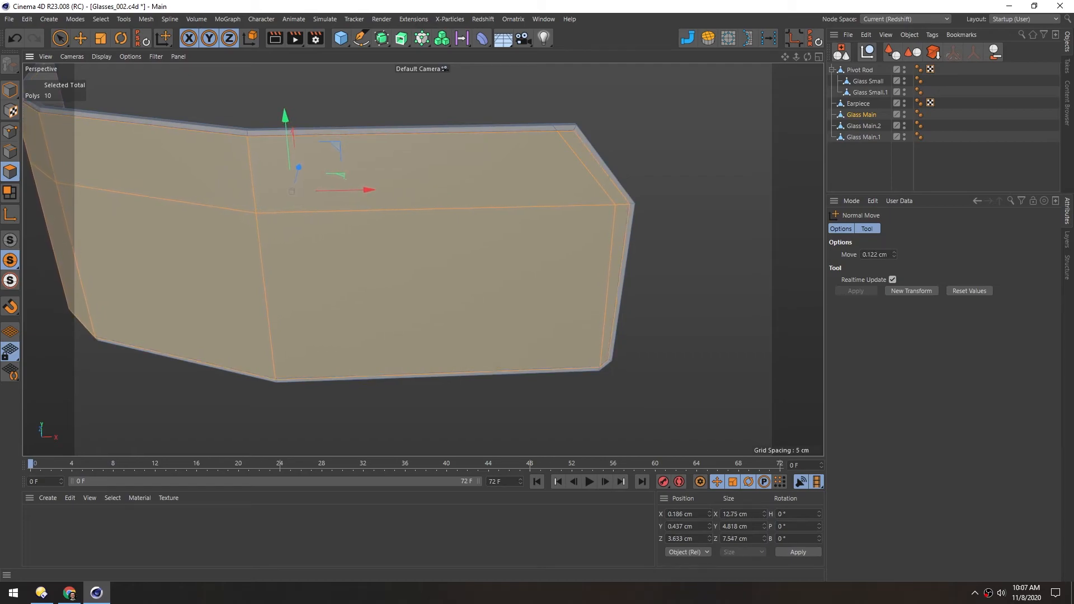
alt+drag(541, 163, 404, 155)
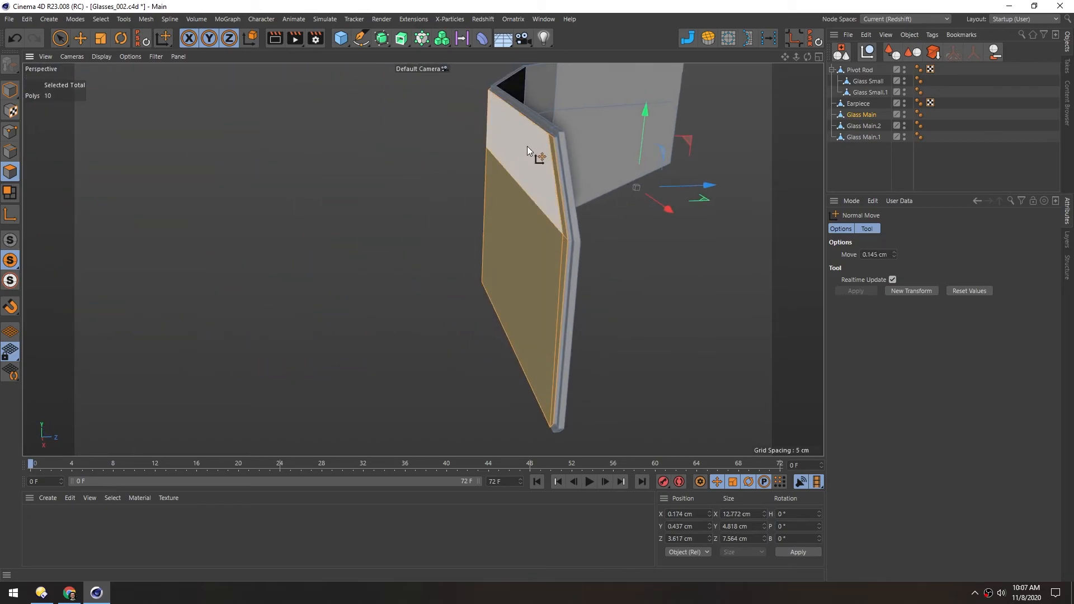
alt+right_drag(540, 134, 626, 128)
alt+drag(560, 153, 513, 149)
click(10, 89)
alt+drag(217, 216, 578, 210)
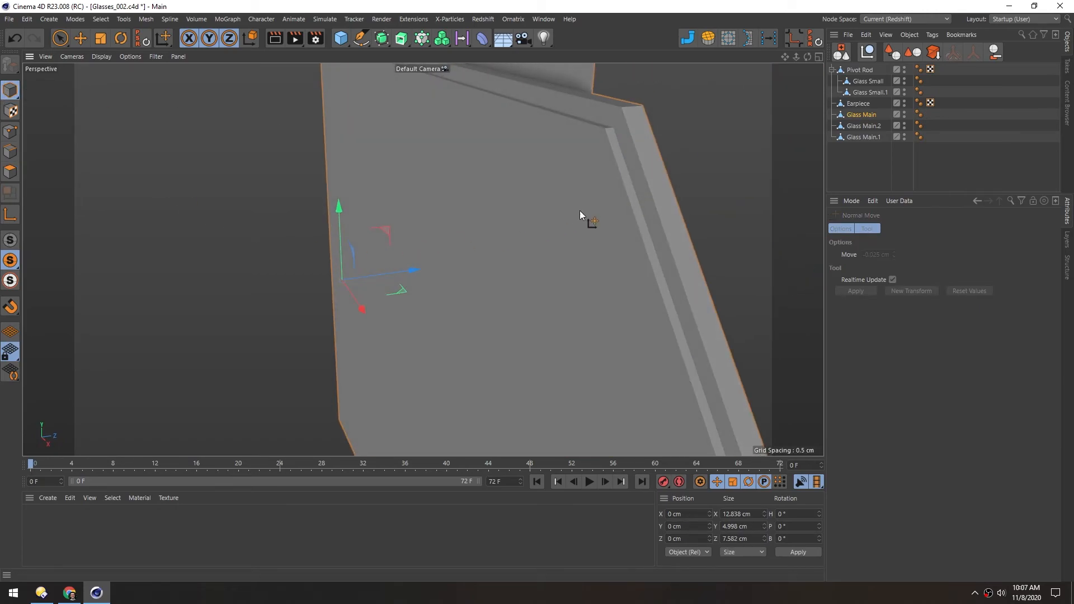
alt+right_drag(579, 209, 504, 244)
alt+drag(505, 244, 270, 165)
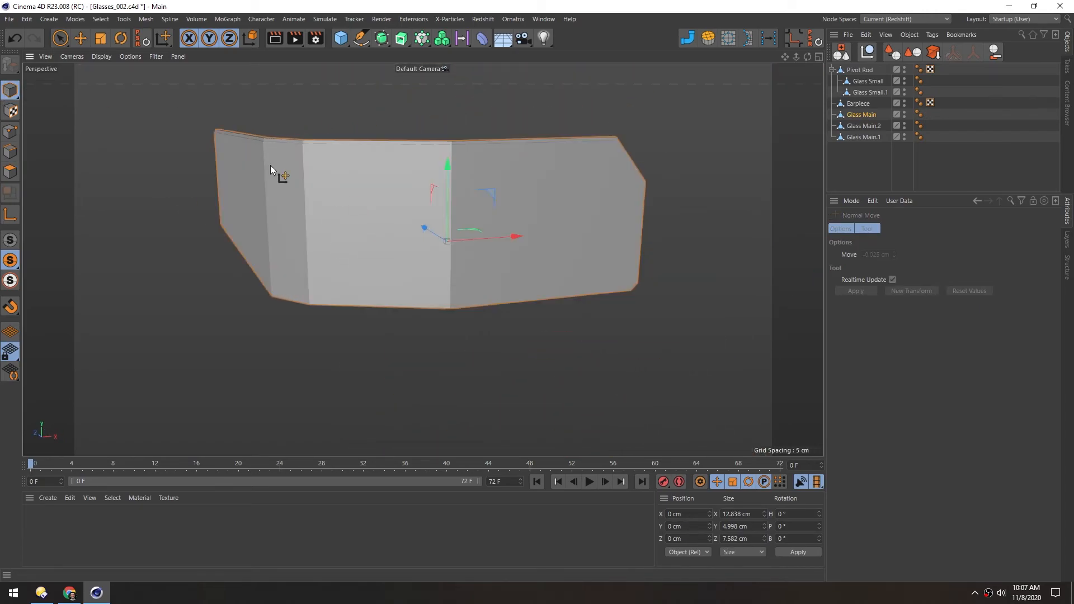
Turn off Viewport Solo Mode to show every part of the glasses and clear the selection
click(10, 240)
alt+drag(328, 215, 369, 256)
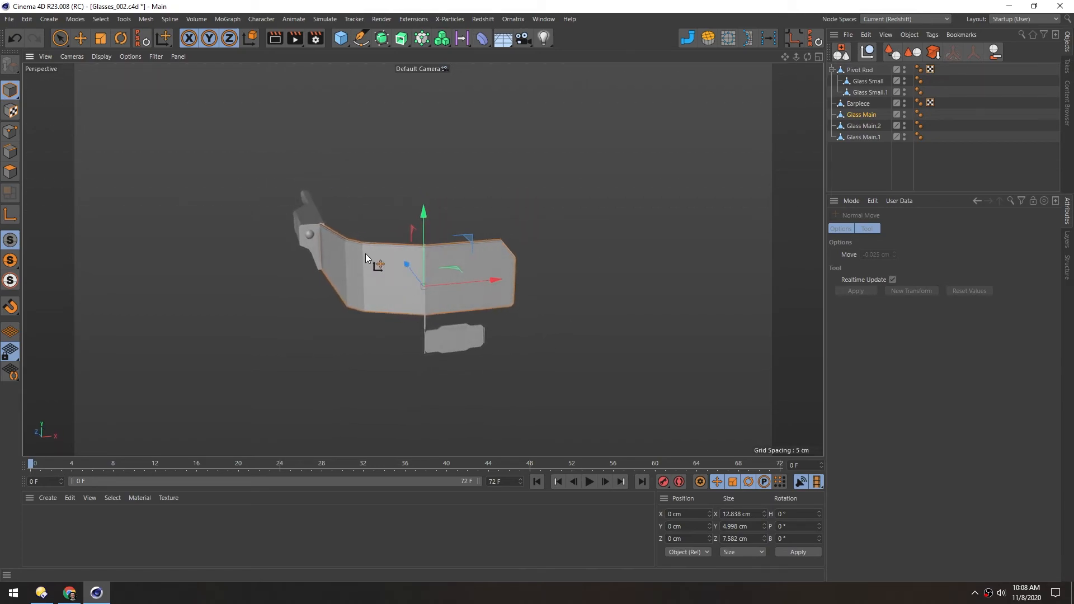
alt+right_drag(381, 282, 411, 262)
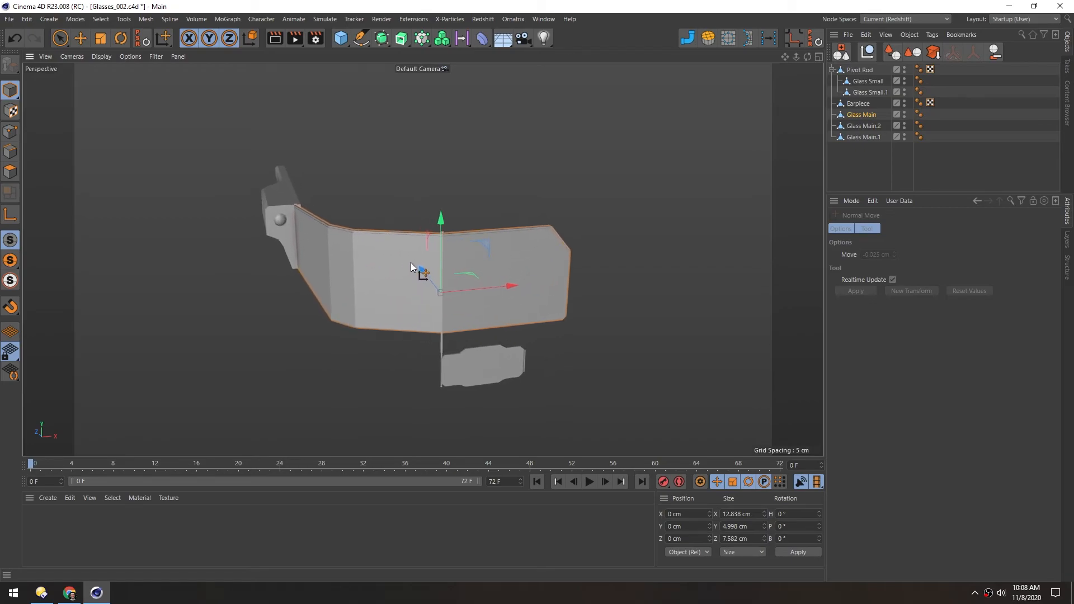
alt+middle_drag(399, 266, 378, 260)
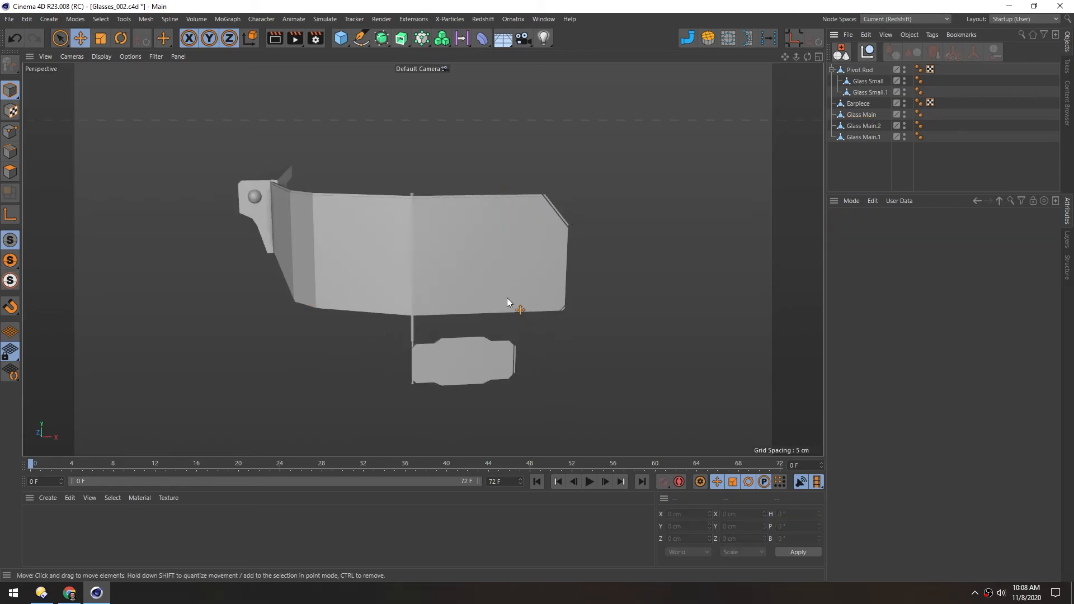
Select Glass Main, Glass Main.1 and Glass Main.2 and merge them into one object with Connect Objects + Delete
alt+drag(555, 212, 538, 203)
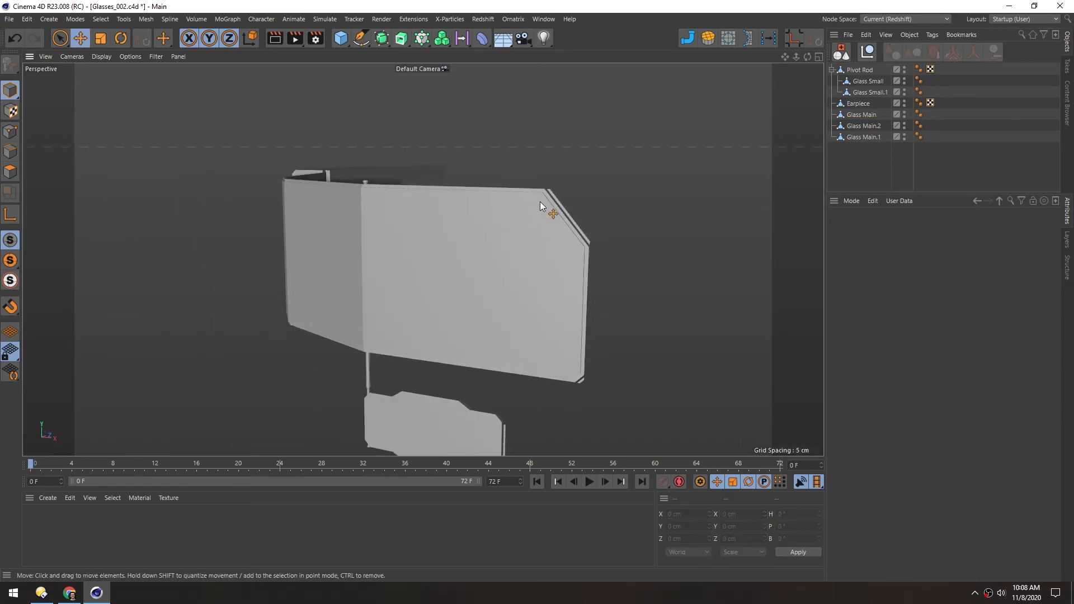
click(557, 205)
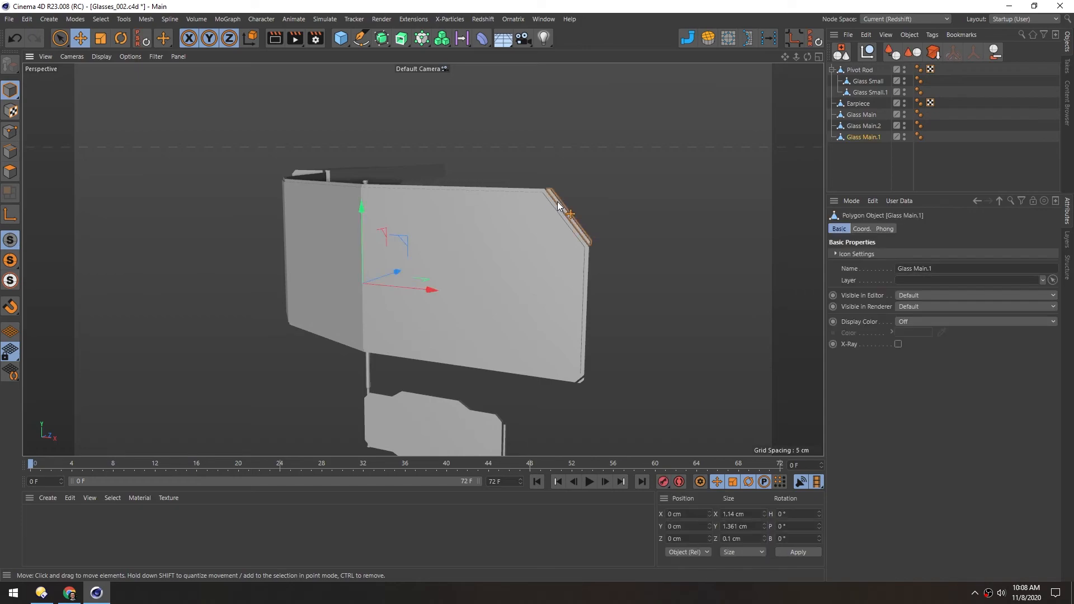
shift+click(582, 384)
shift+click(523, 246)
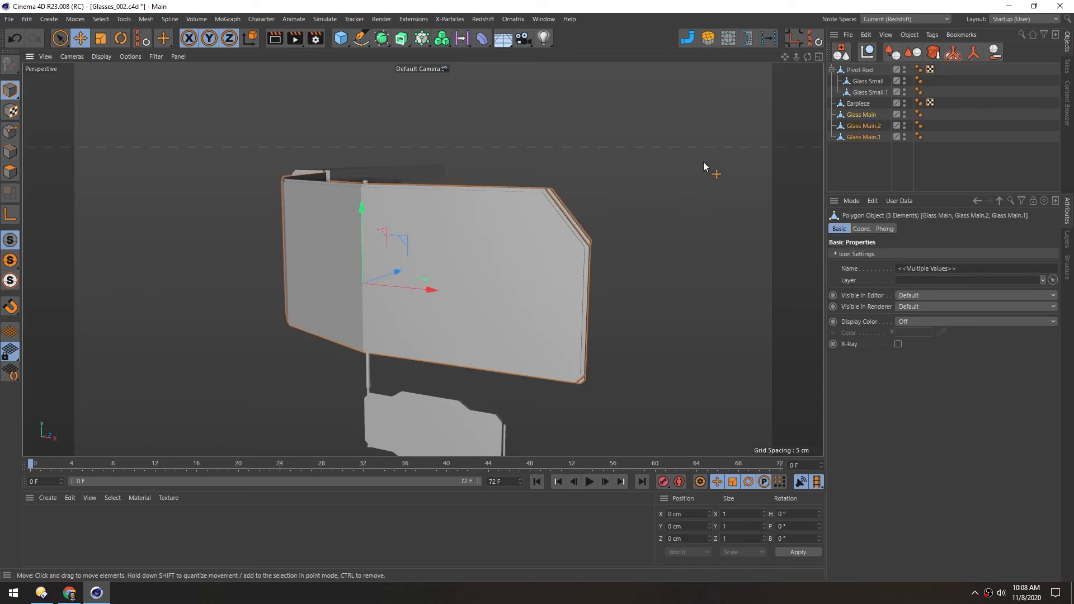
click(974, 52)
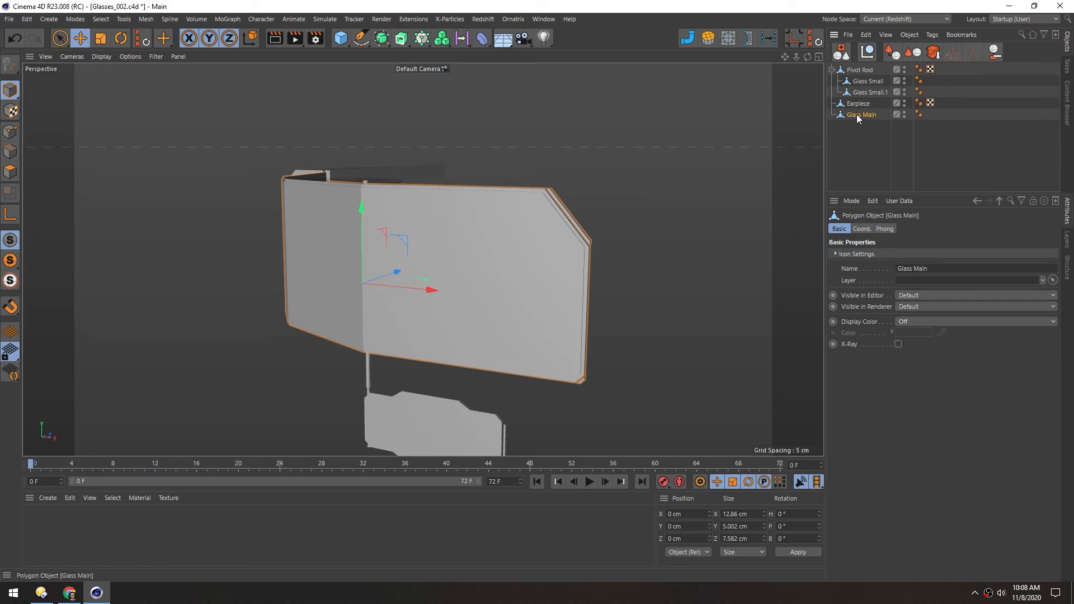
Merge Glass Small and Glass Small.1 into a single object with Connect Objects + Delete
click(860, 81)
shift+click(862, 93)
key(o)
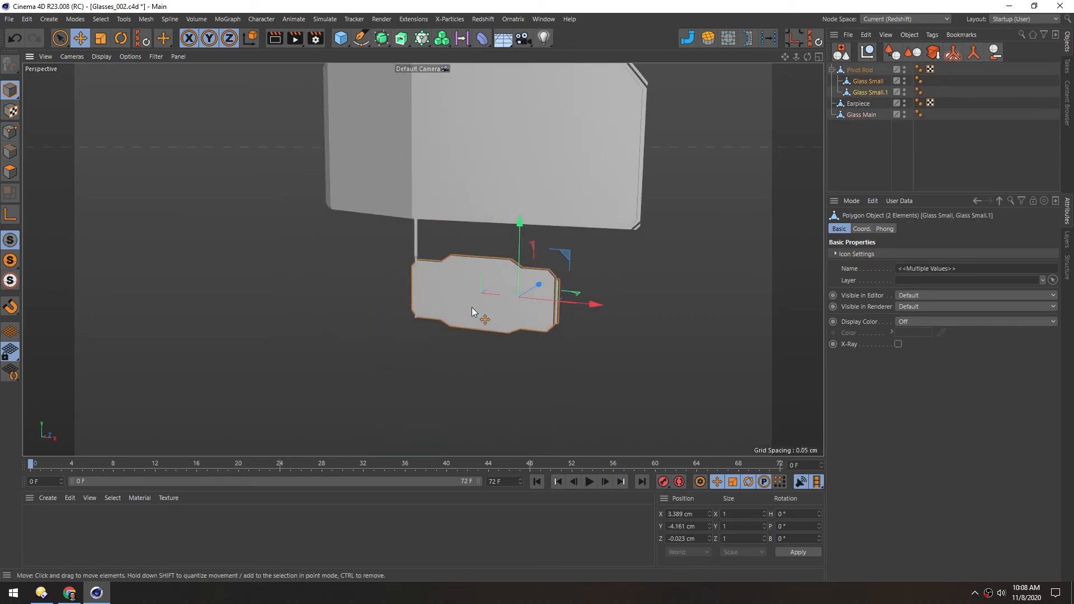
click(973, 54)
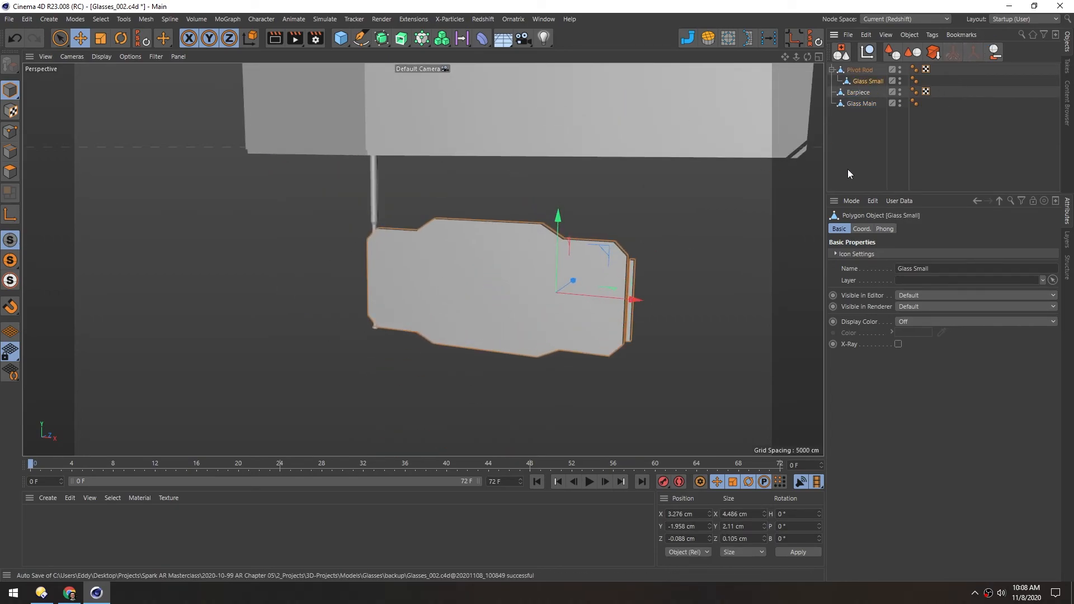
Shift Glass Small along Z to about -0.069 cm against the pivot rod
click(851, 71)
scroll(575, 162, down, 5)
alt+middle_drag(475, 153, 527, 186)
alt+drag(527, 186, 565, 160)
alt+middle_drag(437, 171, 352, 235)
click(435, 342)
alt+right_drag(455, 364, 499, 346)
alt+middle_drag(480, 328, 448, 317)
alt+drag(449, 317, 491, 308)
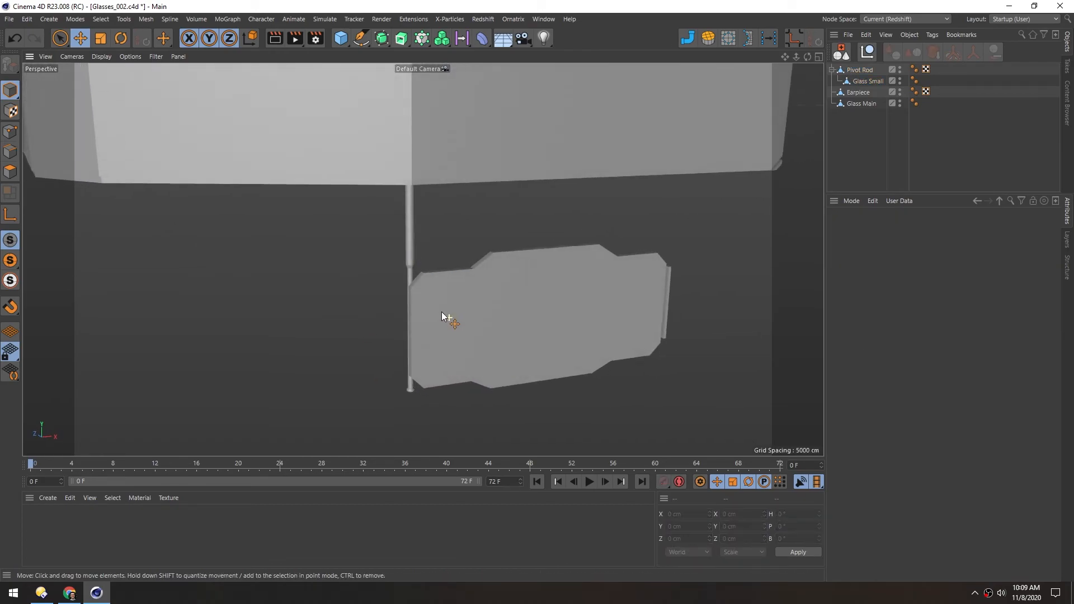
click(491, 309)
alt+right_drag(403, 328, 427, 316)
drag(552, 213, 550, 211)
alt+drag(468, 329, 422, 266)
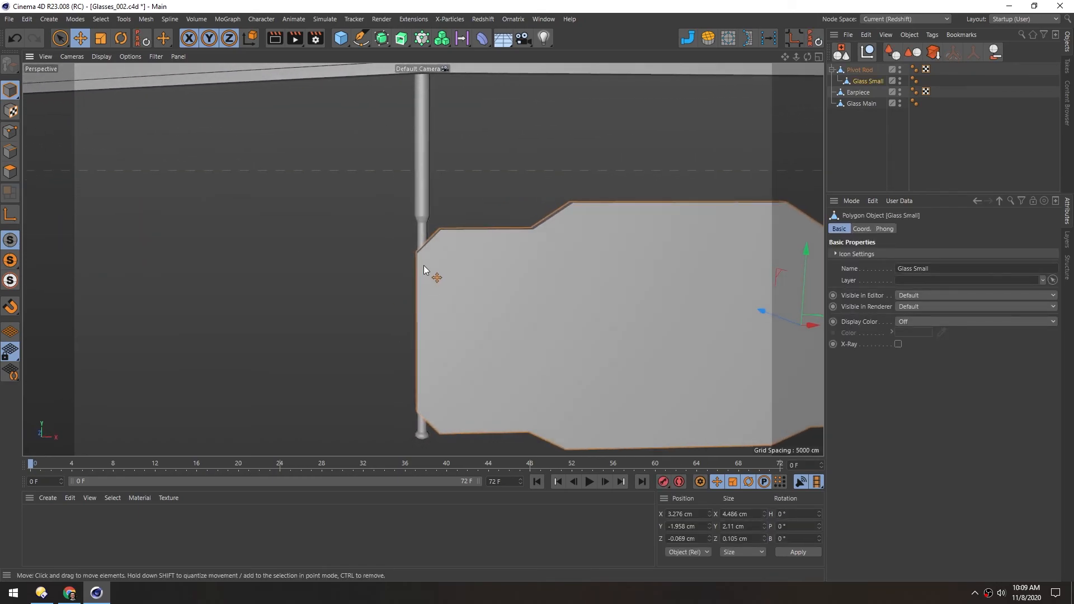
Add a Sphere primitive, scale it down to about 4.4 cm and show it in the Front view
click(340, 38)
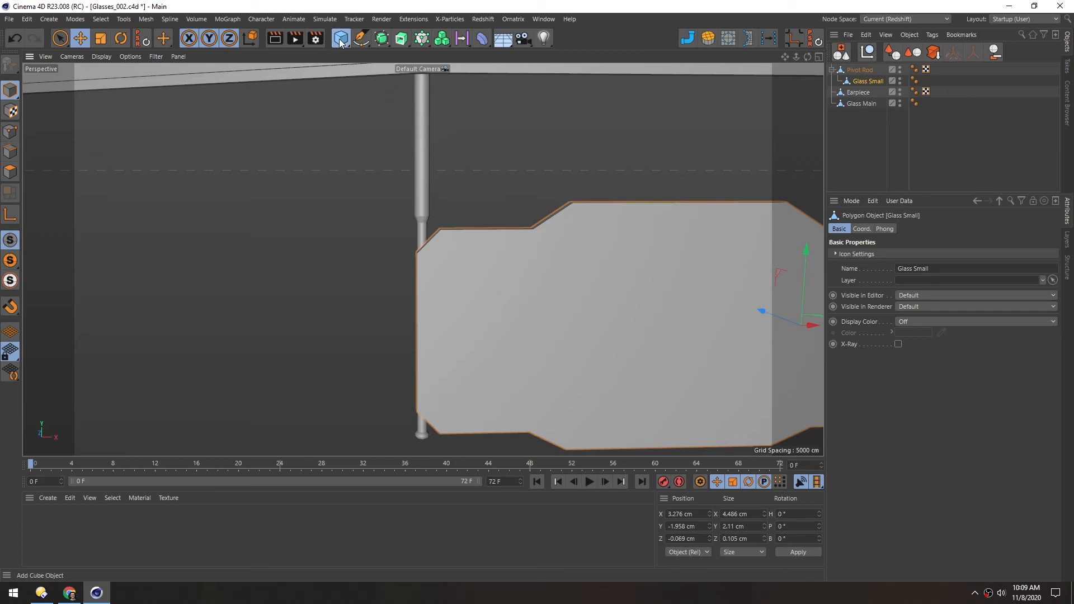
click(542, 81)
key(t)
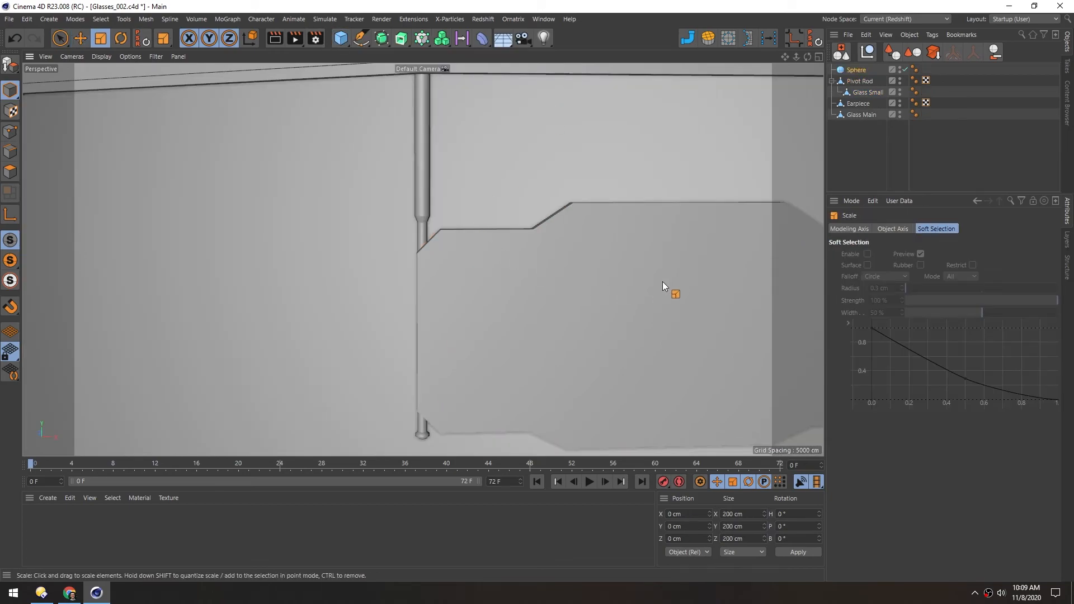
drag(676, 267, 299, 264)
middle_click(301, 269)
middle_click(534, 326)
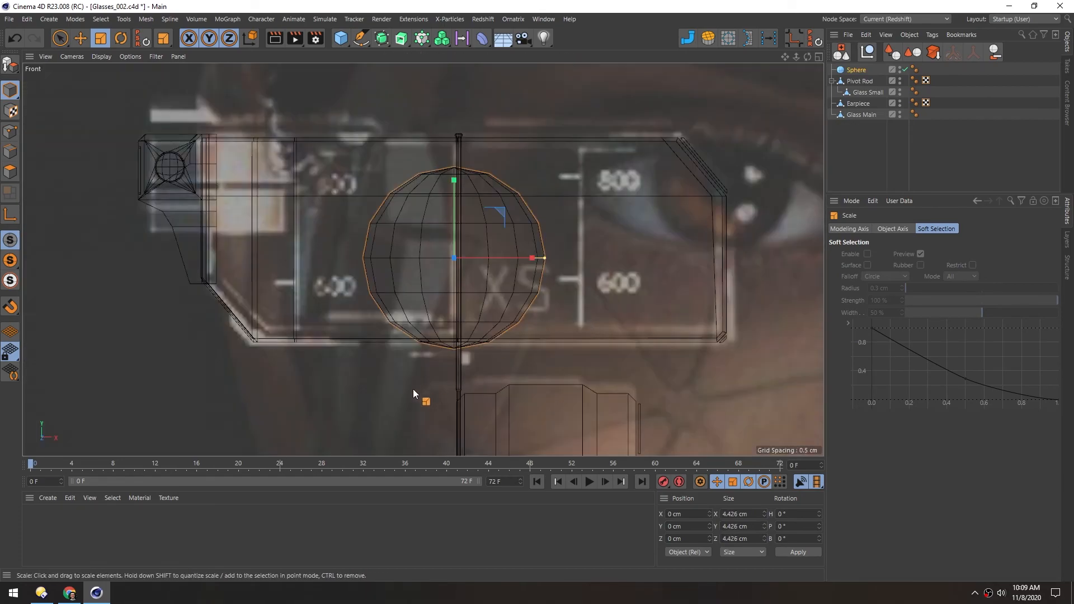
Move the sphere down to the inner edge of the small lens beside the rod and scale it to about 0.56 cm
alt+middle_drag(401, 350, 395, 247)
key(e)
drag(410, 231, 418, 386)
key(t)
drag(520, 383, 330, 341)
alt+right_drag(464, 314, 511, 284)
alt+middle_drag(430, 310, 466, 221)
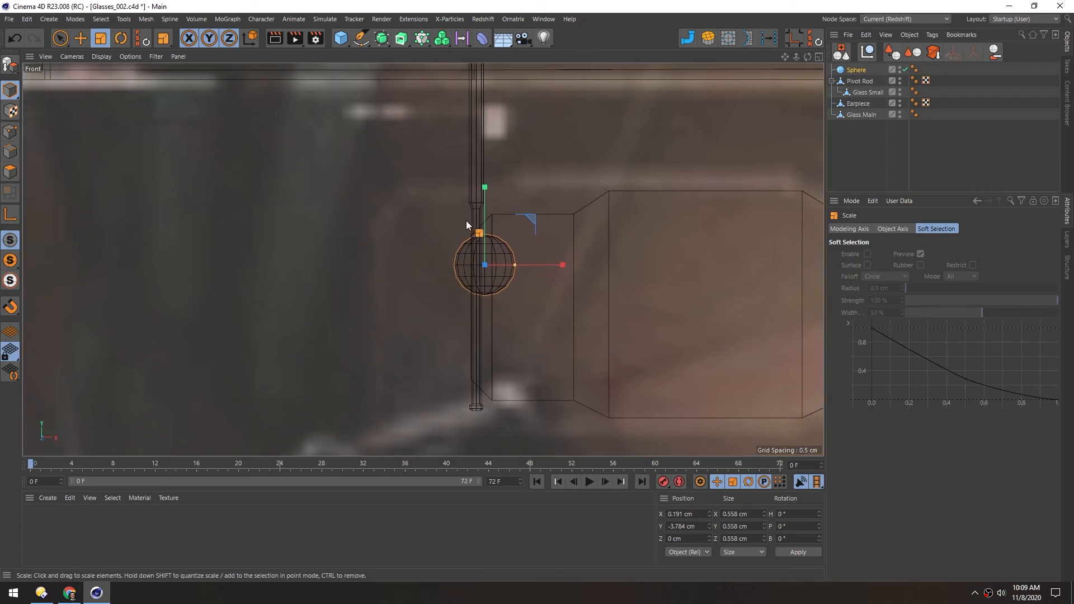
Set the sphere to 8 segments and scale it to about 0.115 cm near the small lens's upper inner corner
click(839, 71)
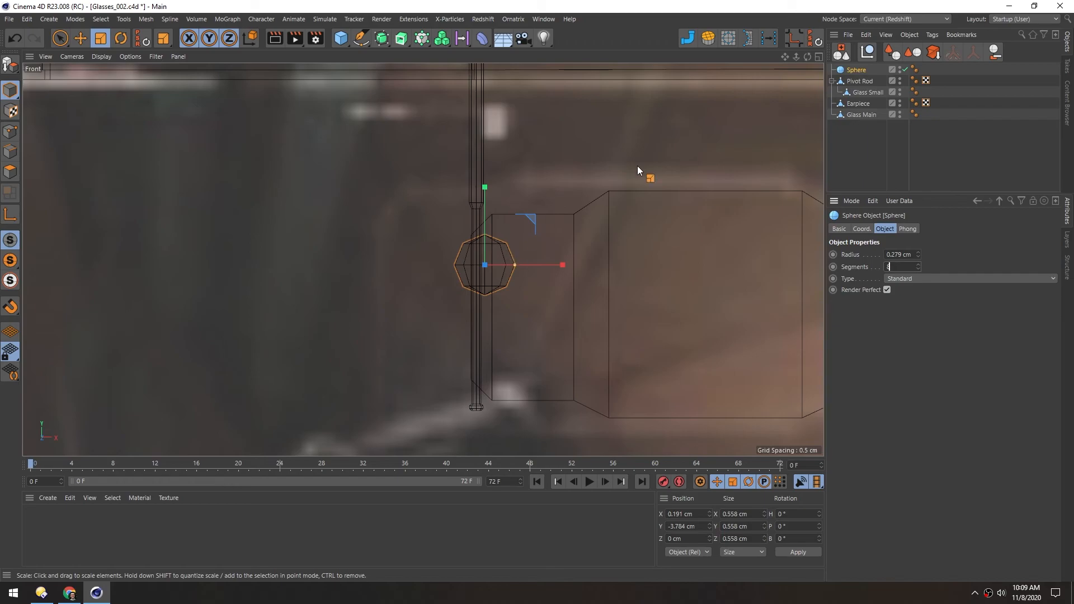
key(t)
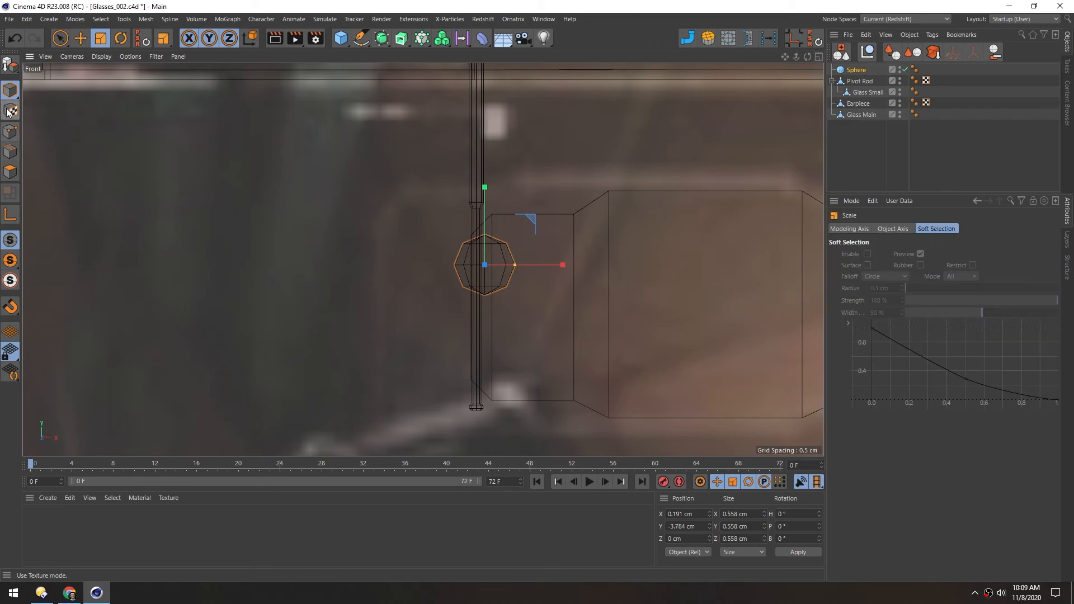
drag(474, 300, 168, 337)
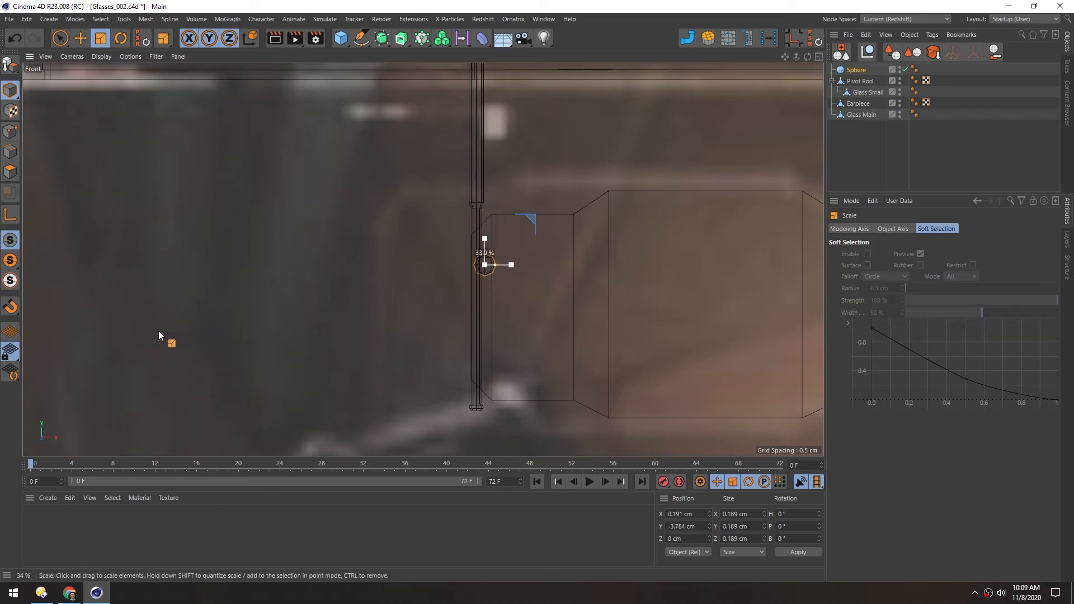
scroll(500, 261, up, 2)
key(e)
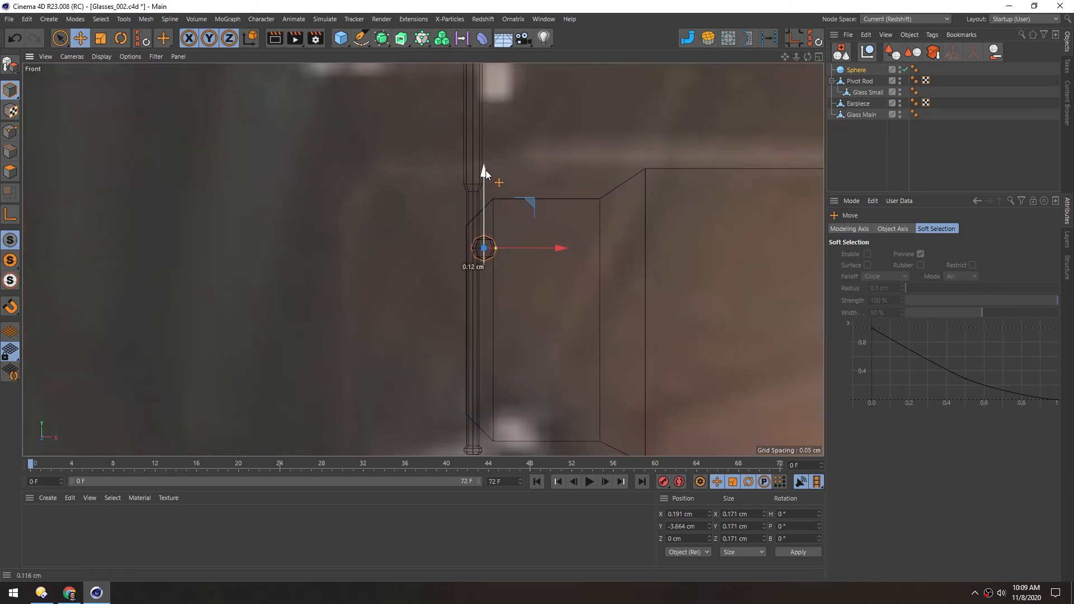
key(t)
drag(539, 332, 370, 346)
key(e)
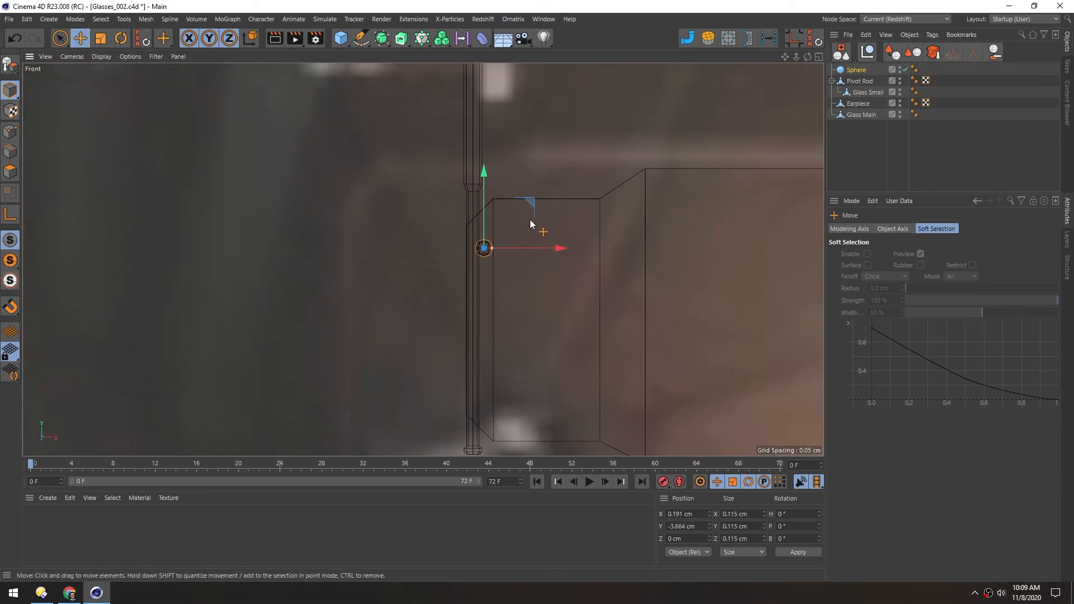
Duplicate the sphere straight down to the small lens's lower inner corner and select both spheres
drag(483, 171, 488, 322)
click(845, 82)
shift+click(849, 71)
Move both spheres along Z to about -0.06 cm in the Perspective view so they protrude from the lens surface
middle_click(489, 324)
middle_click(249, 196)
alt+drag(502, 287, 581, 297)
scroll(421, 309, up, 5)
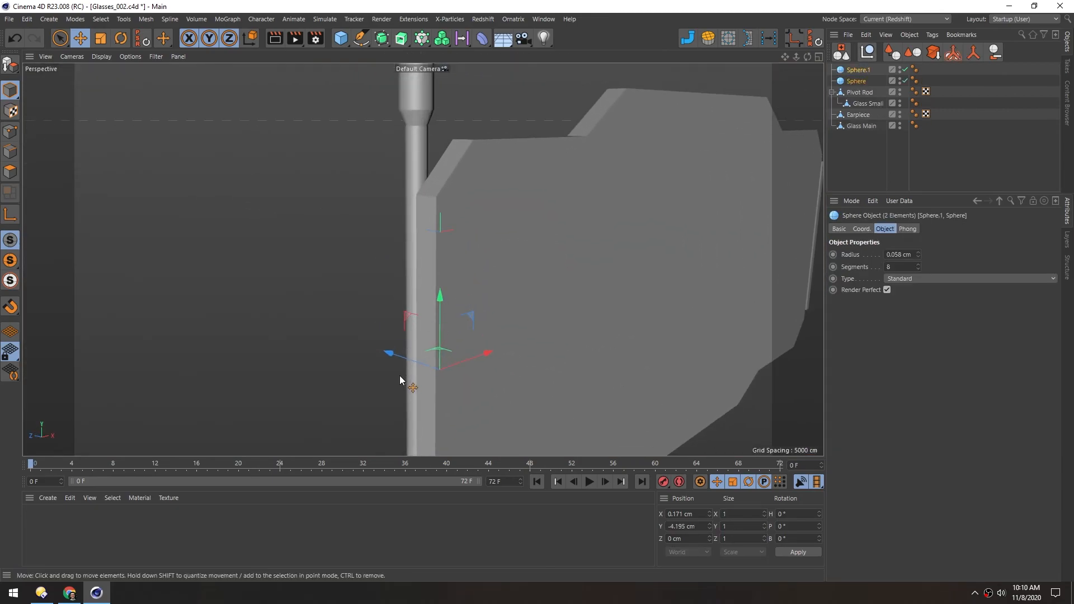
drag(397, 354, 397, 356)
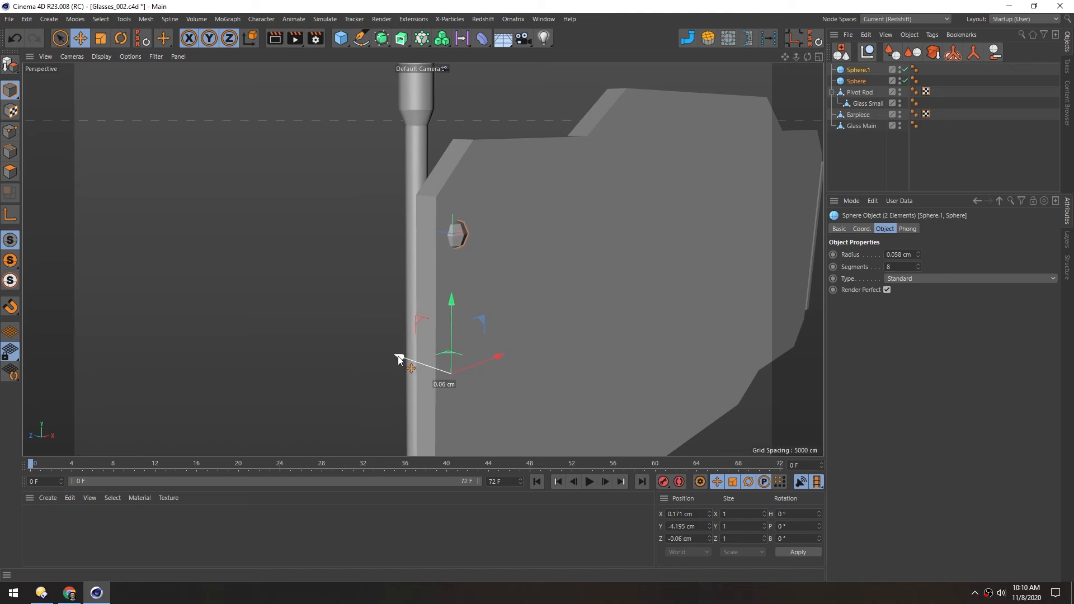
scroll(439, 291, down, 5)
click(140, 287)
alt+drag(560, 269, 448, 269)
Select both spheres together with Glass Small and shift them slightly along X toward the pivot rod
click(453, 237)
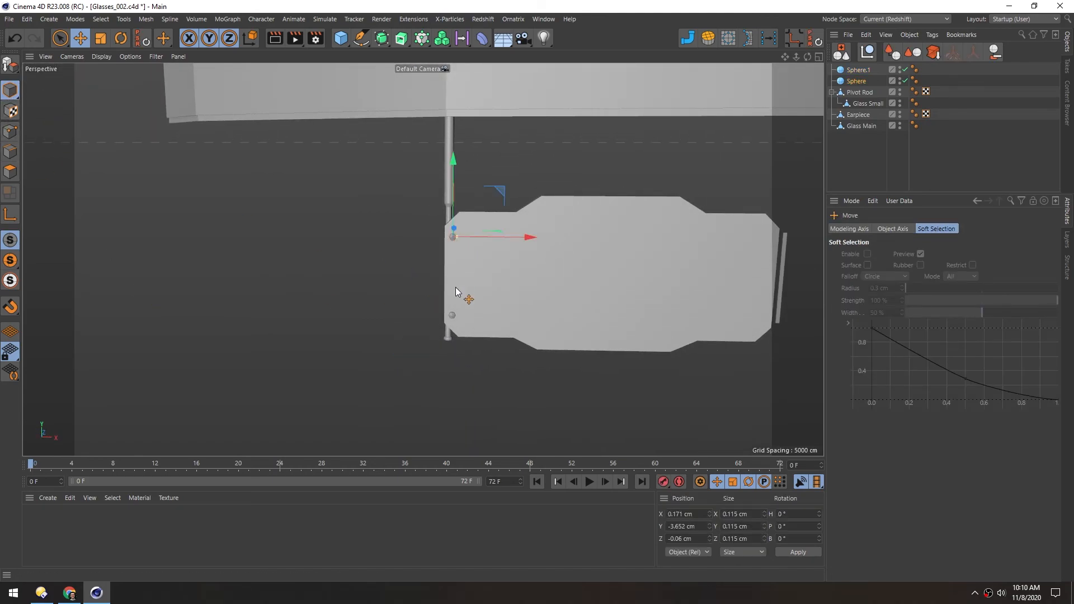
shift+click(453, 317)
shift+click(509, 299)
scroll(512, 262, up, 3)
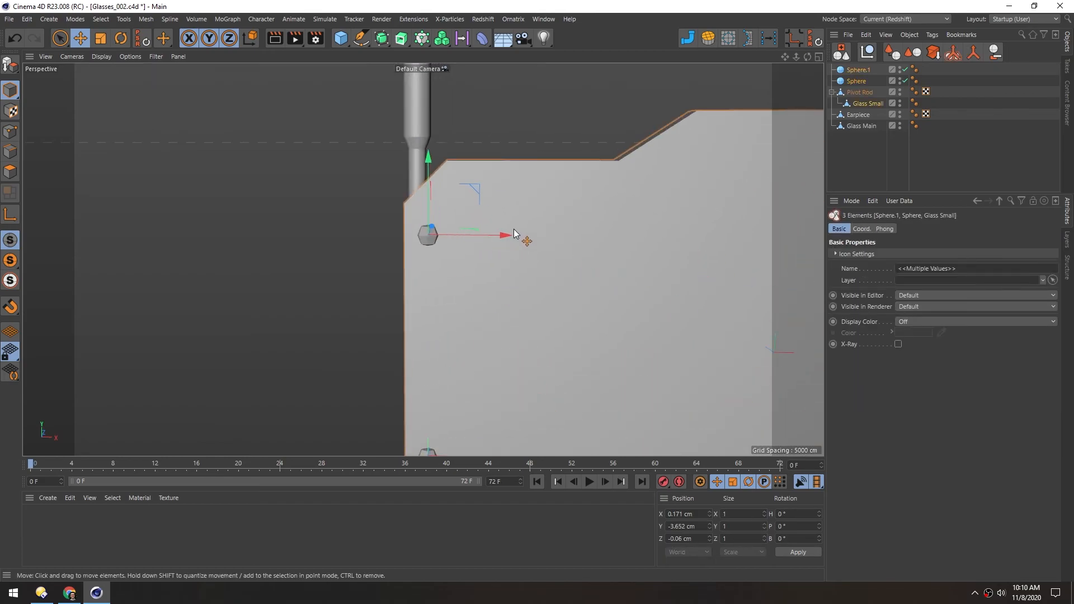
drag(550, 241, 540, 240)
Delete the polygons at the rear tip of Earpiece using Rectangle Selection in Polygons mode
scroll(528, 290, down, 8)
click(502, 351)
alt+drag(502, 352, 455, 233)
scroll(422, 228, up, 3)
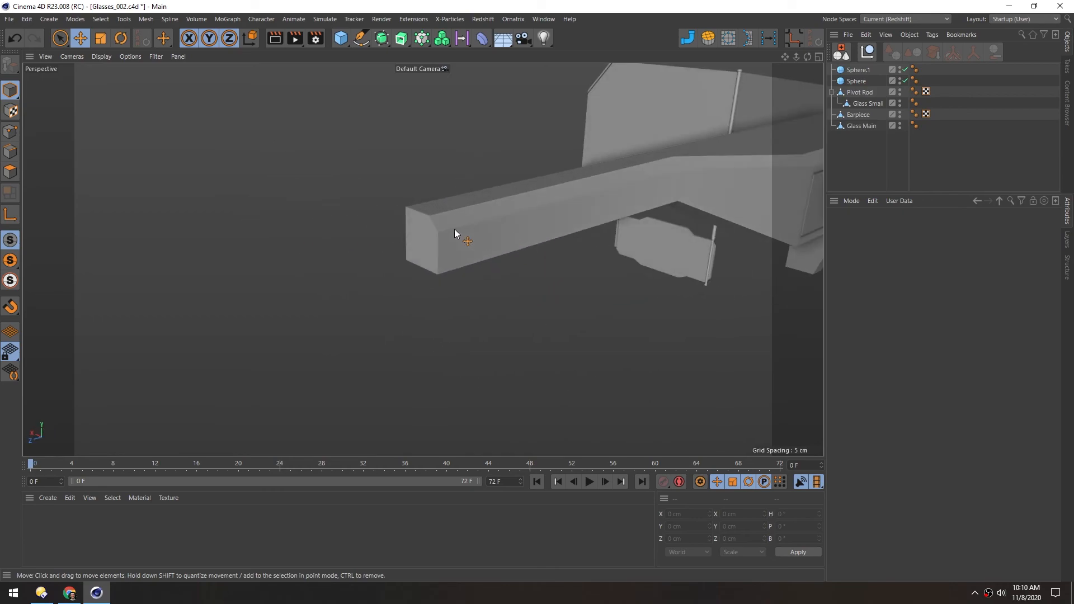
click(455, 229)
click(9, 173)
key(0)
drag(338, 154, 463, 327)
key(Delete)
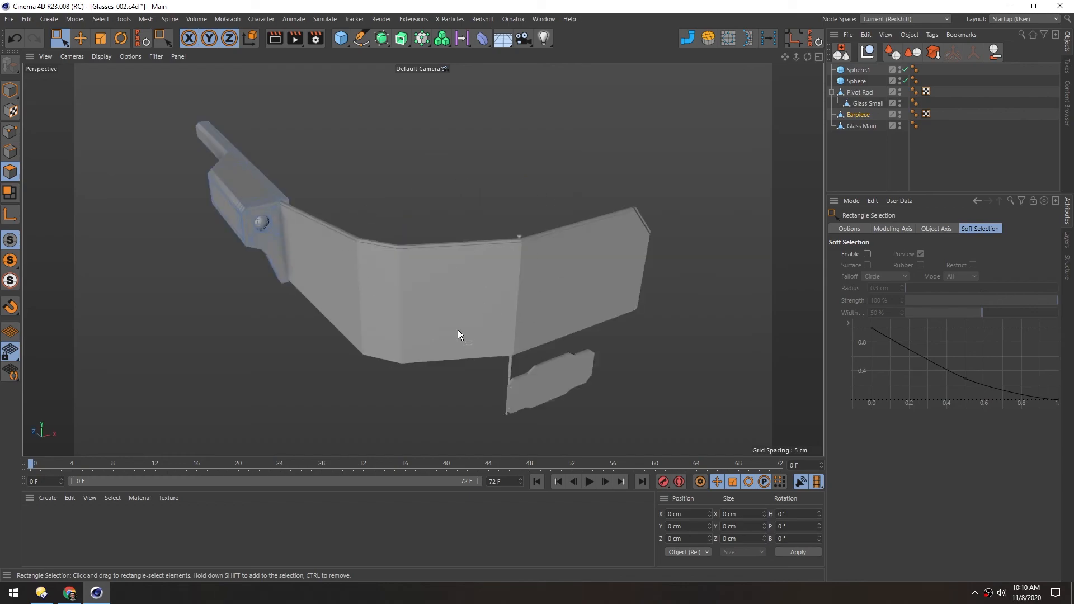
Select Glass Main and Glass Small and pick their back polygons with Phong Break Selection
alt+drag(445, 287, 442, 263)
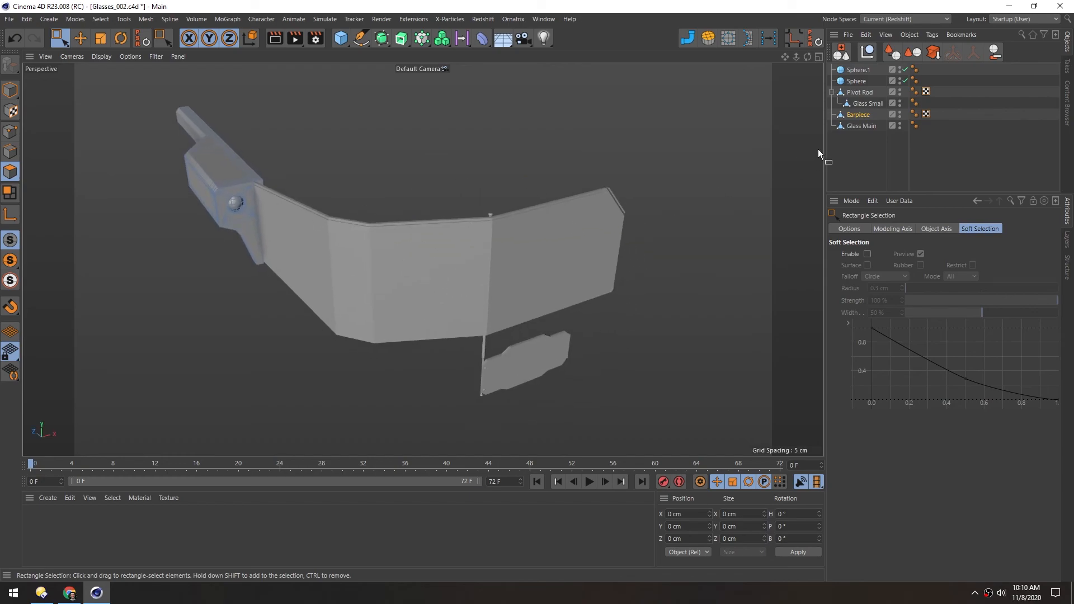
click(855, 126)
ctrl+click(861, 103)
alt+drag(529, 248, 112, 216)
scroll(452, 204, up, 5)
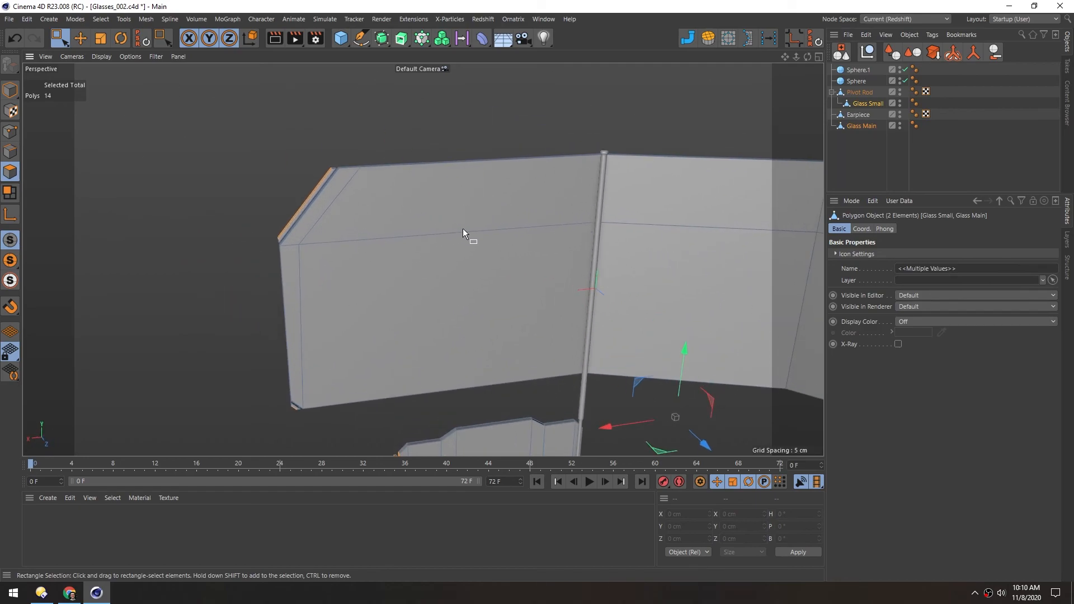
key(u)
key(n)
alt+drag(428, 217, 576, 214)
click(419, 207)
shift+click(575, 214)
Extend the polygon selection to the remaining back surfaces of the strips and the small lens
alt+drag(629, 284, 357, 287)
shift+click(330, 251)
alt+right_drag(358, 287, 295, 288)
alt+middle_drag(305, 136, 441, 206)
alt+right_drag(440, 206, 565, 178)
shift+click(446, 112)
alt+middle_drag(438, 442, 438, 73)
shift+click(400, 265)
alt+right_drag(400, 264, 291, 269)
alt+drag(291, 269, 370, 269)
alt+drag(430, 229, 446, 234)
Undo the last change to the selected lens polygons in the full-screen viewport and clear the selection
key(ctrl+Tab)
alt+drag(628, 207, 306, 221)
key(ctrl+z)
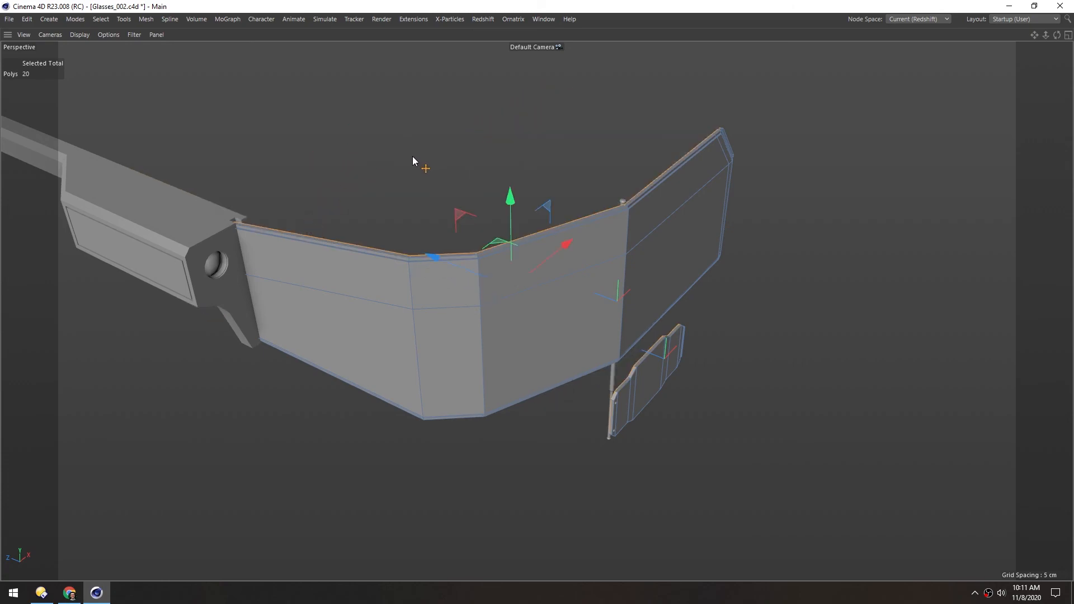
click(412, 159)
Examine the stepped lens borders, detached strips and earpiece of the finished glasses from several angles
alt+drag(540, 270, 805, 244)
alt+drag(377, 262, 526, 218)
alt+right_drag(278, 247, 425, 229)
alt+drag(340, 226, 388, 252)
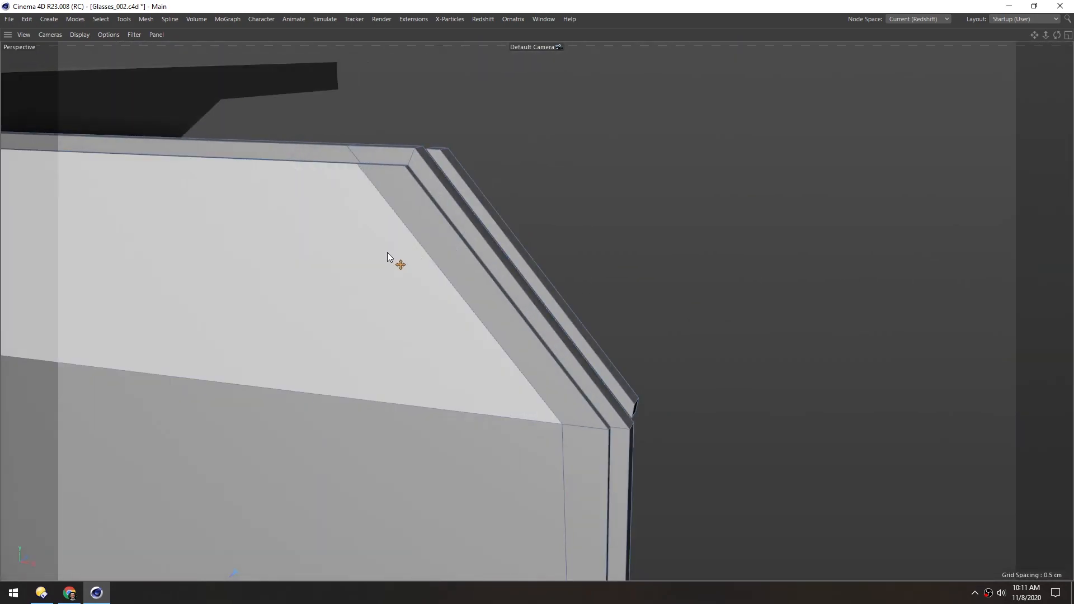
alt+right_drag(387, 253, 280, 263)
alt+middle_drag(160, 274, 523, 267)
alt+drag(356, 264, 399, 261)
alt+right_drag(442, 257, 394, 281)
alt+drag(393, 281, 360, 299)
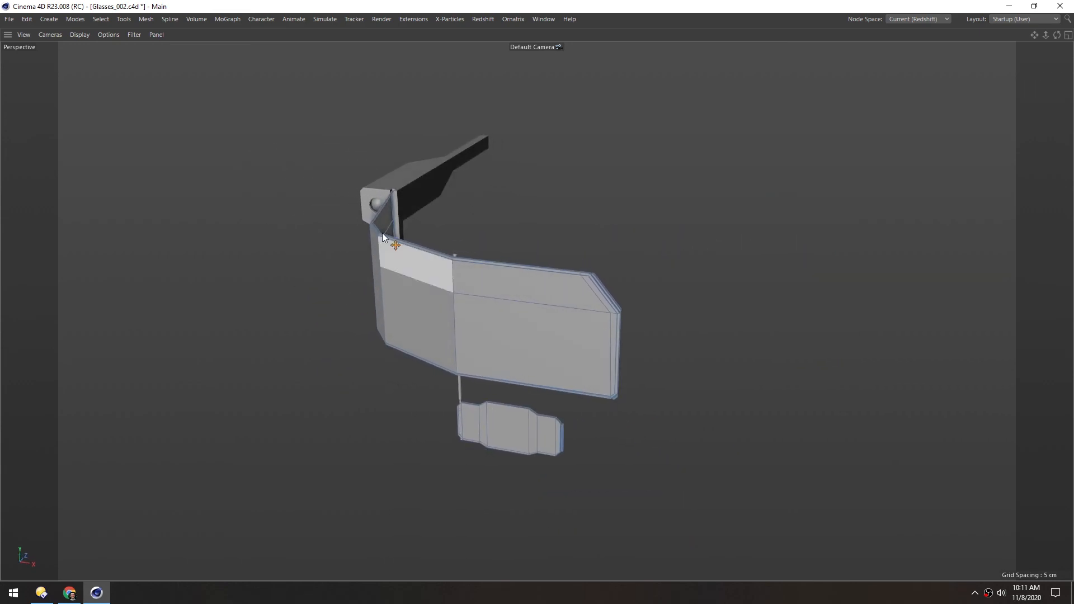
alt+drag(384, 222, 510, 296)
middle_click(510, 297)
alt+drag(437, 272, 323, 337)
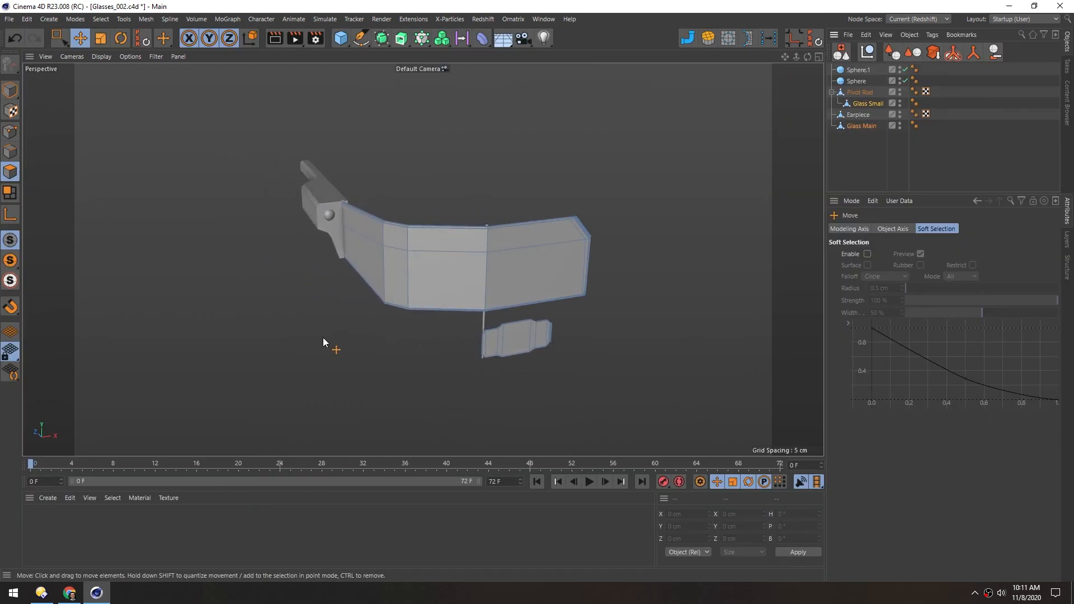
middle_click(327, 333)
middle_click(328, 333)
middle_click(843, 169)
middle_click(845, 168)
middle_click(882, 412)
middle_click(882, 413)
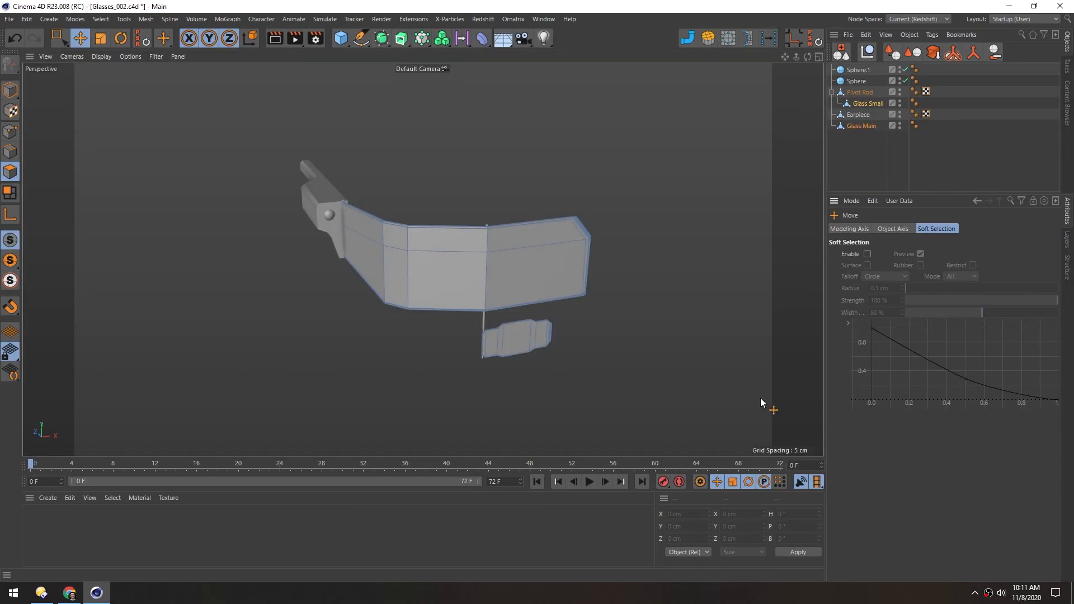
middle_click(315, 526)
middle_click(314, 526)
middle_click(727, 524)
middle_click(727, 526)
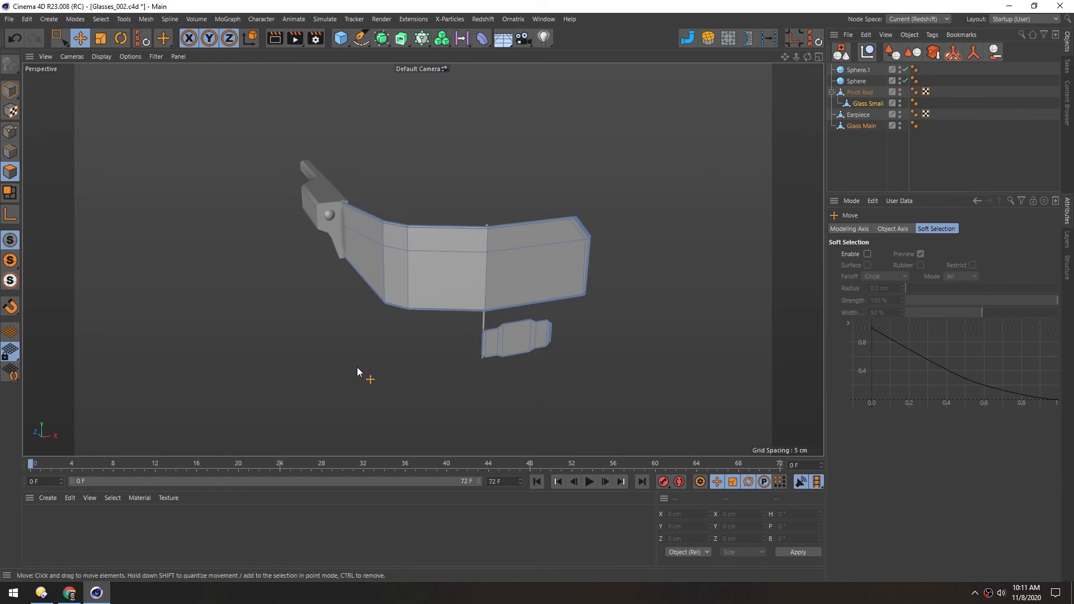
middle_click(360, 249)
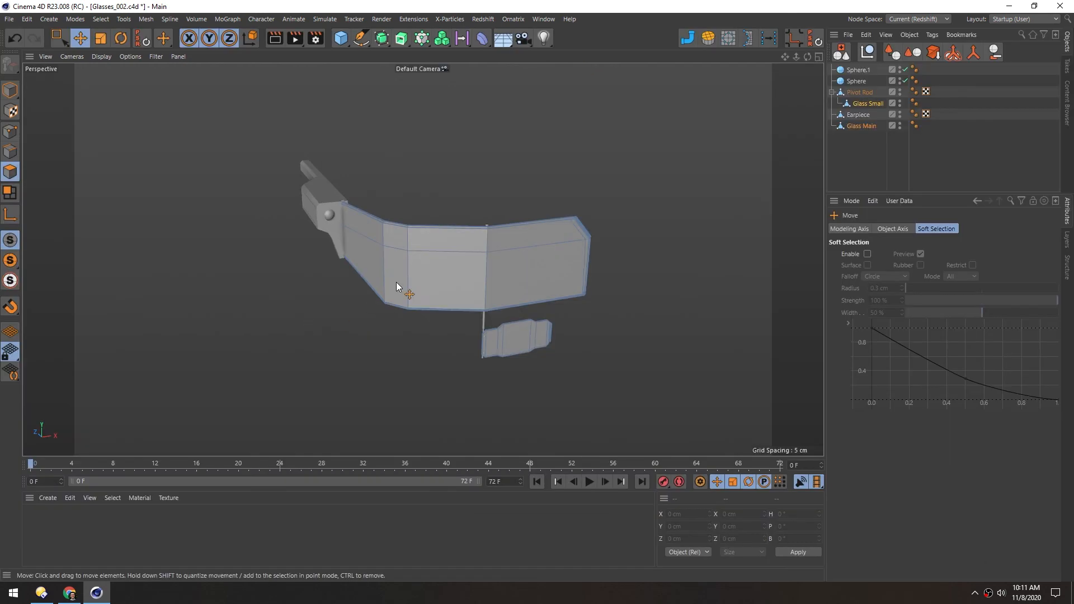
Deselect all objects in the scene
click(844, 155)
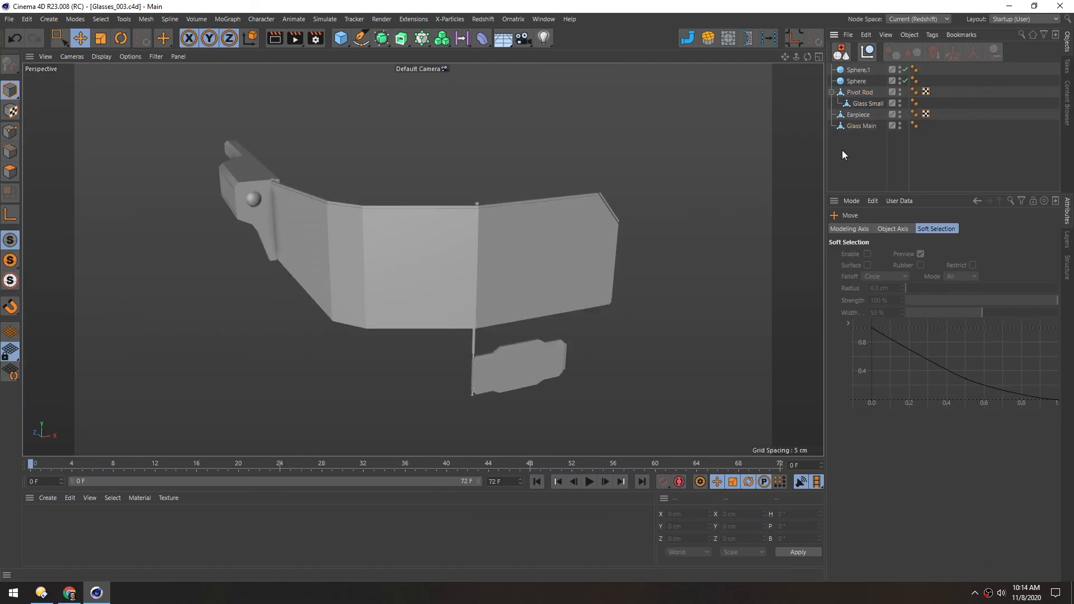
Merge the two spheres into one polygon object and nest it under Glass Small, checking the parenting with a test move that is undone
ctrl+click(842, 82)
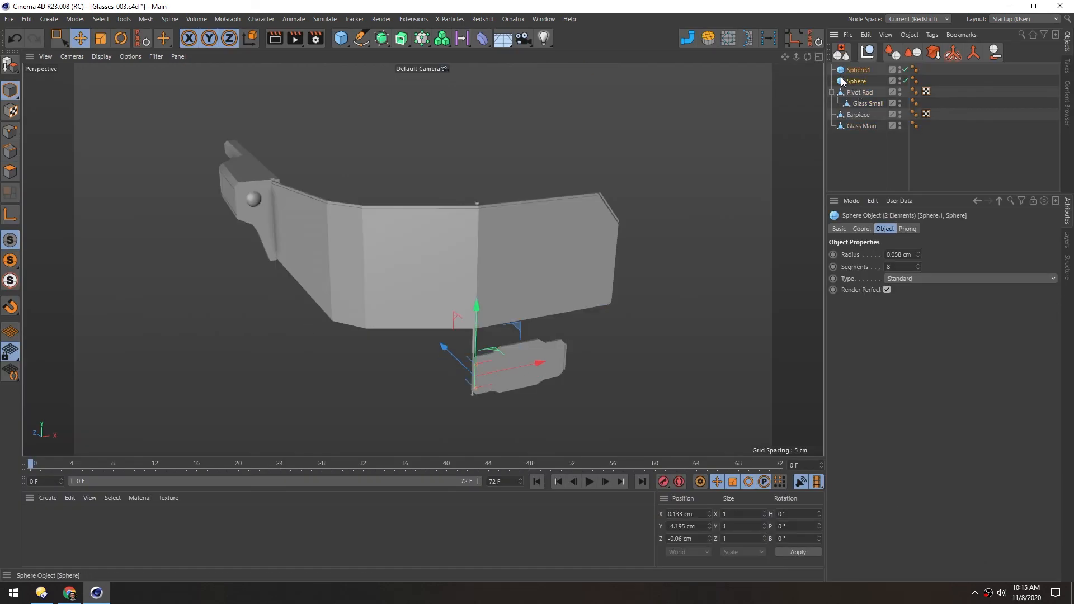
click(973, 54)
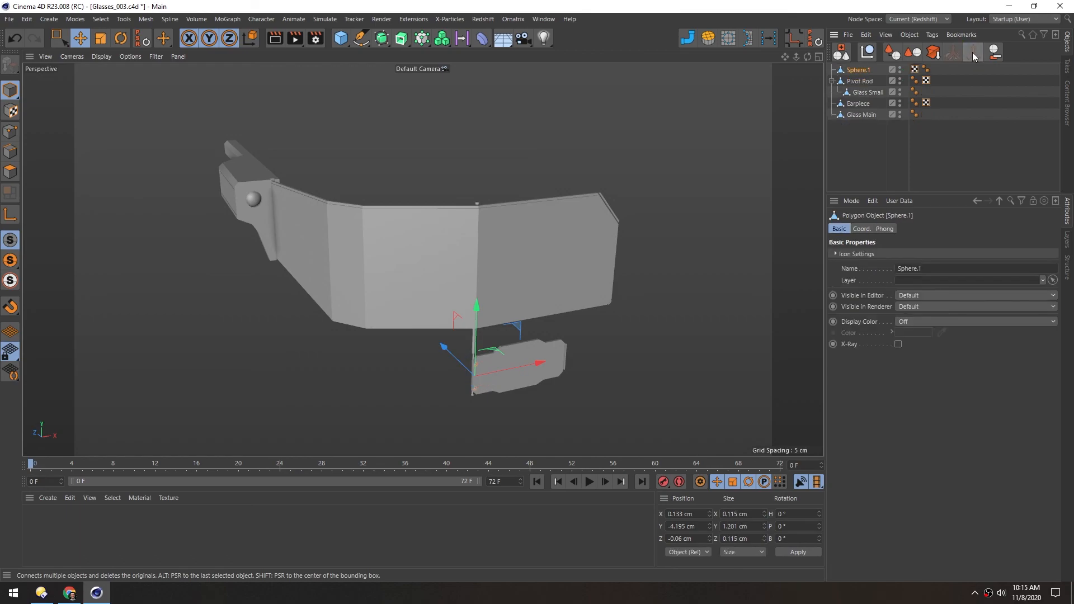
click(856, 83)
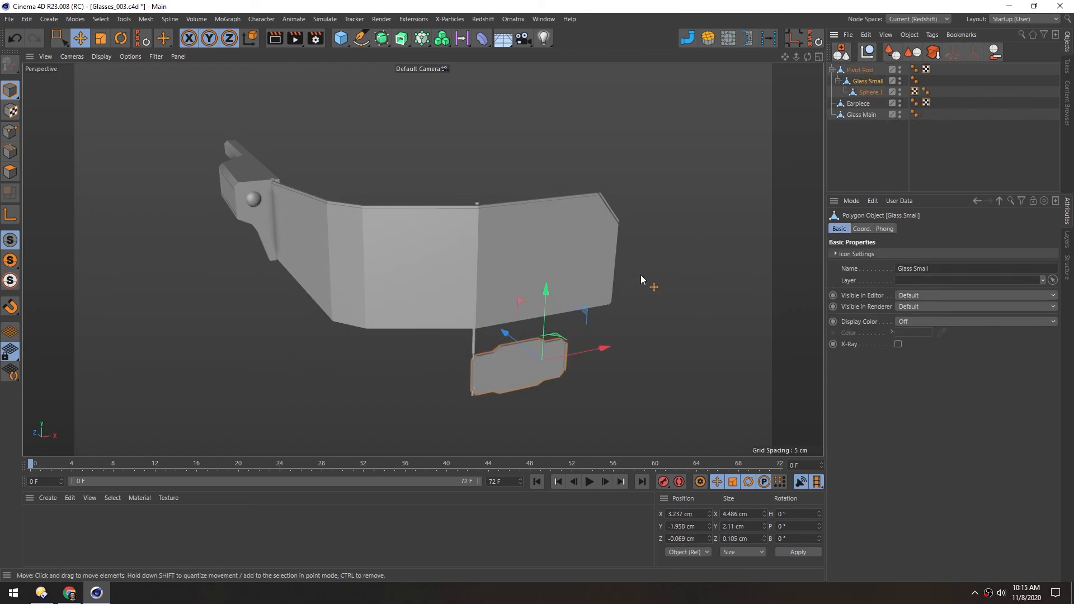
drag(585, 310, 608, 304)
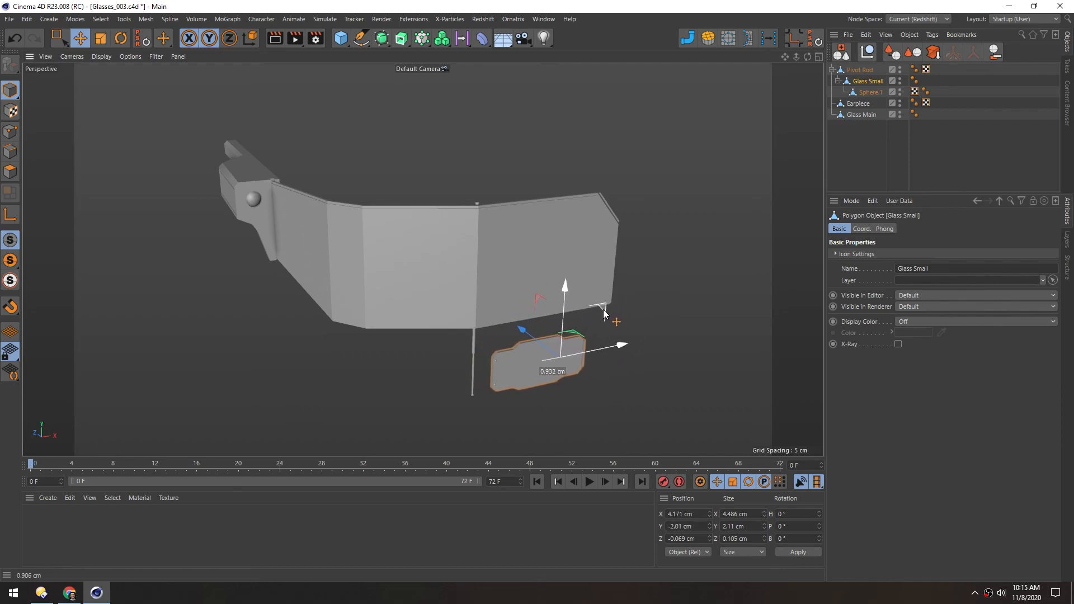
key(ctrl+z)
Rename the merged sphere object under Glass Small as Bolts and clear the selection
click(868, 94)
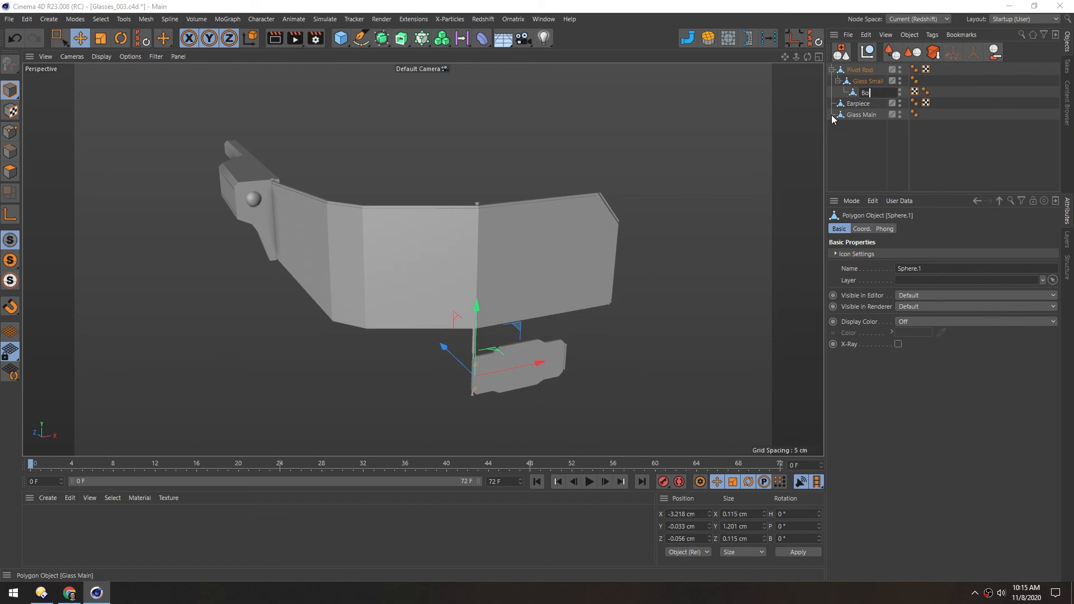
click(854, 144)
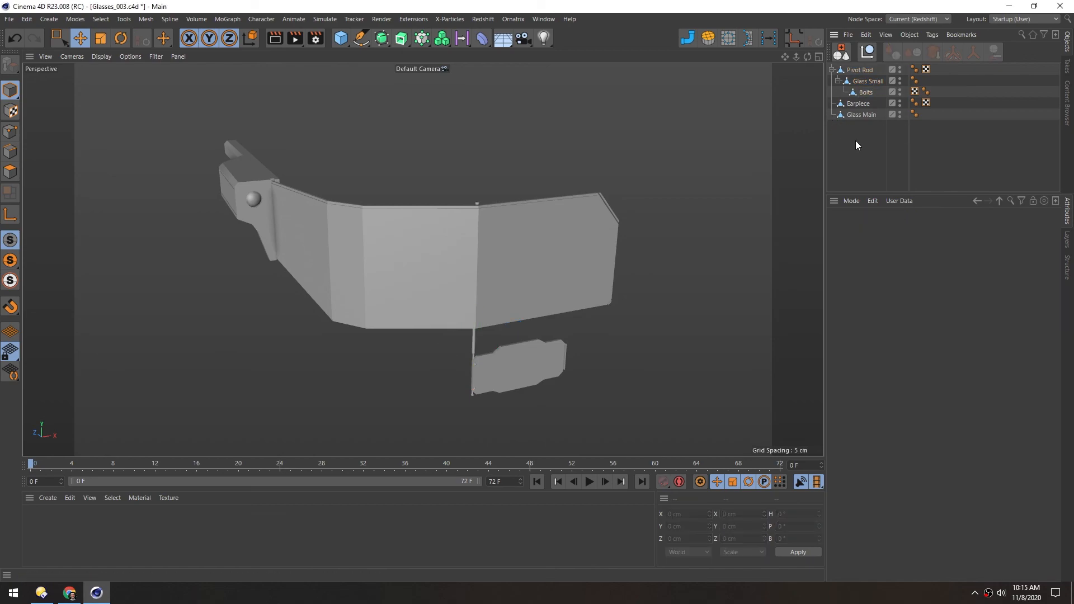